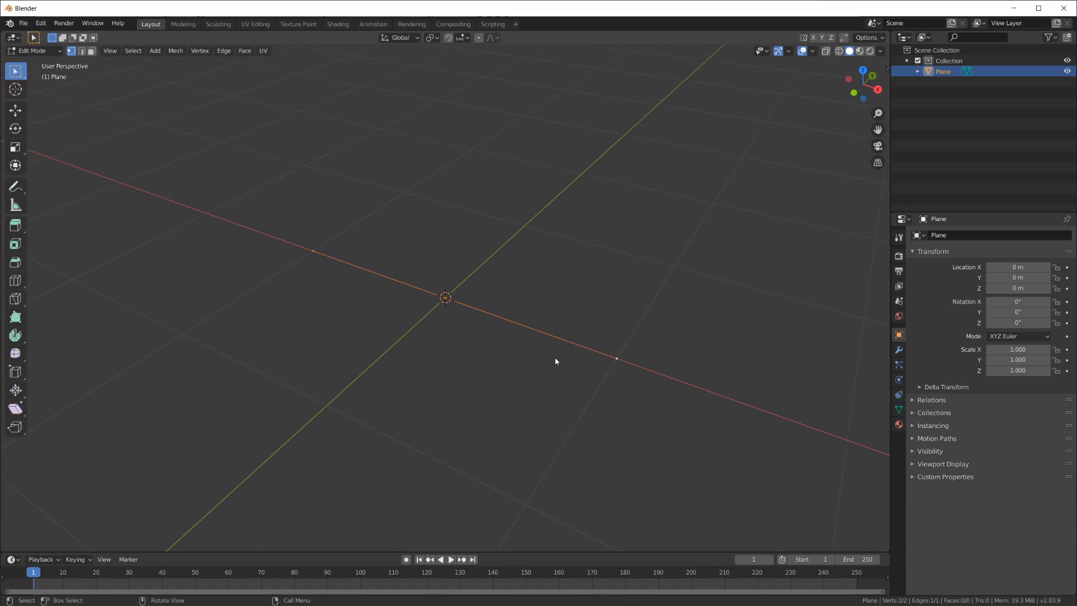
- Add a Screw modifier to the plane object's single edge
middle_click_drag(692, 279, 675, 281)
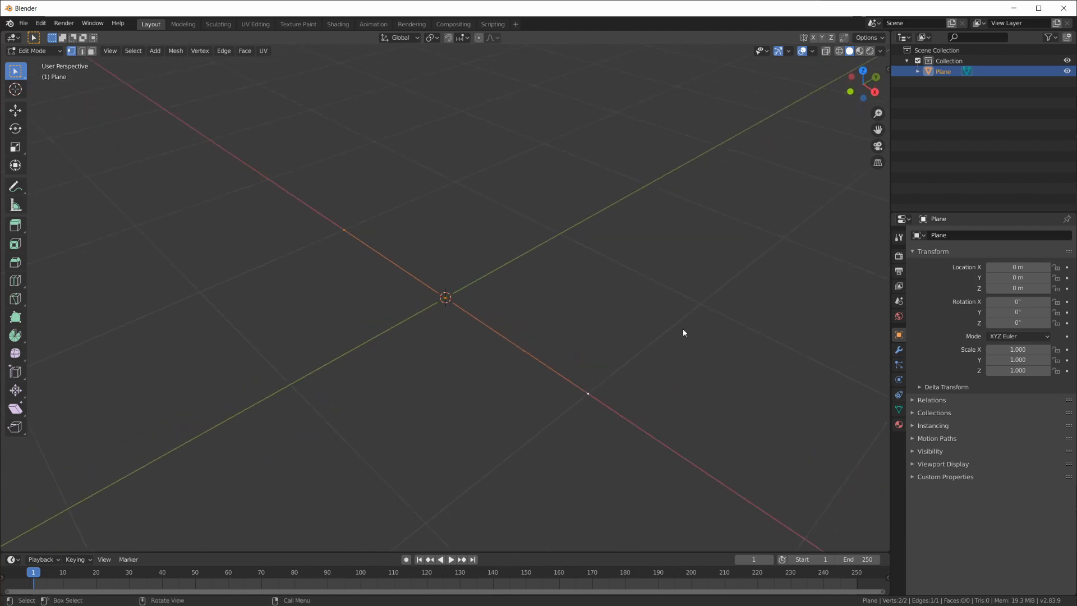
left_click(898, 349)
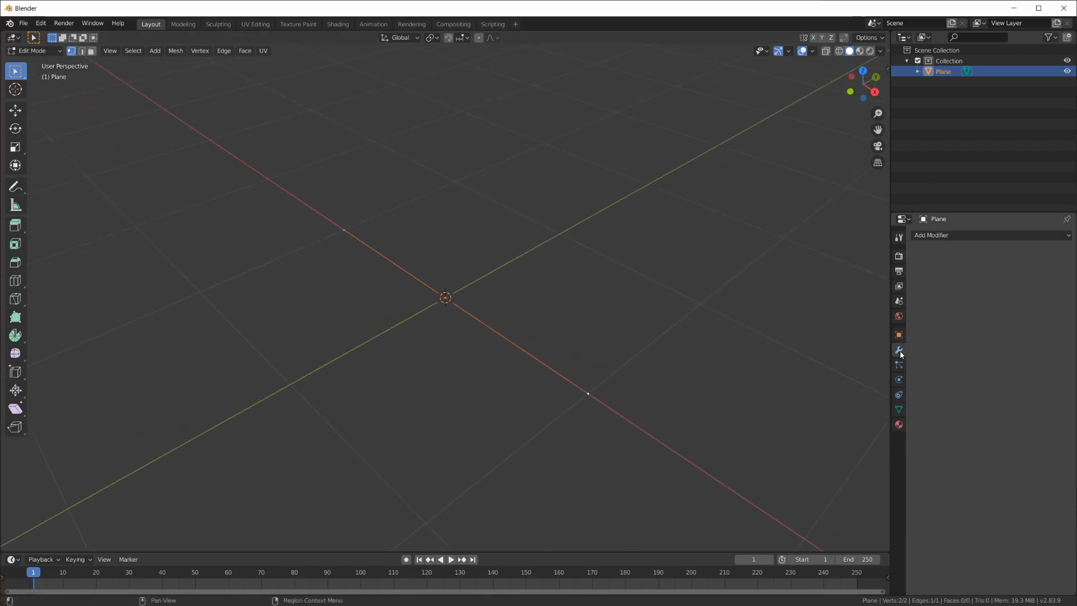
left_click(959, 236)
left_click(960, 236)
left_click(960, 236)
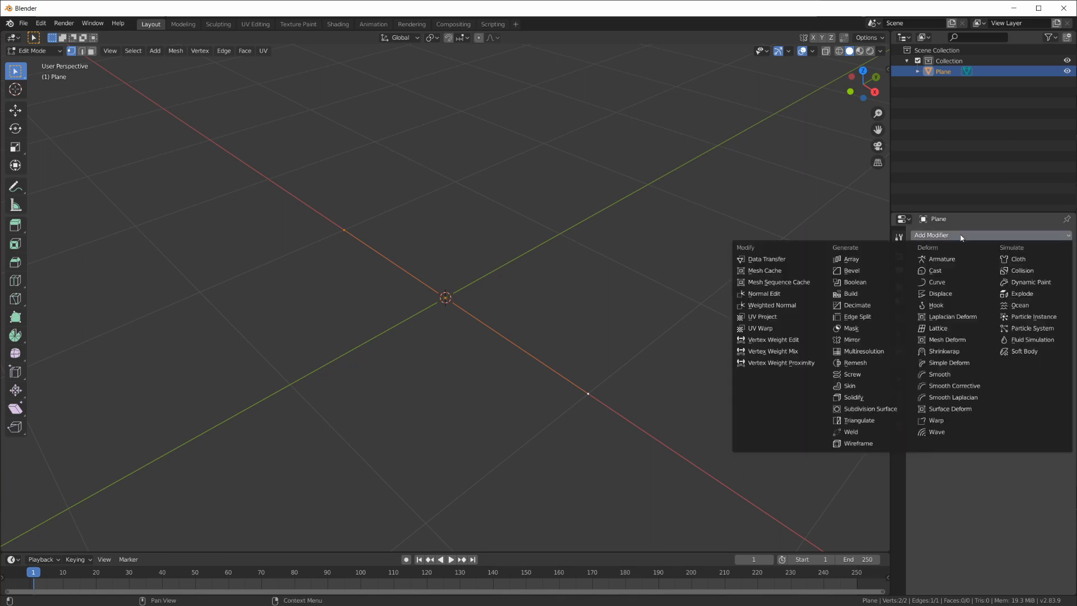
left_click(959, 236)
left_click(960, 236)
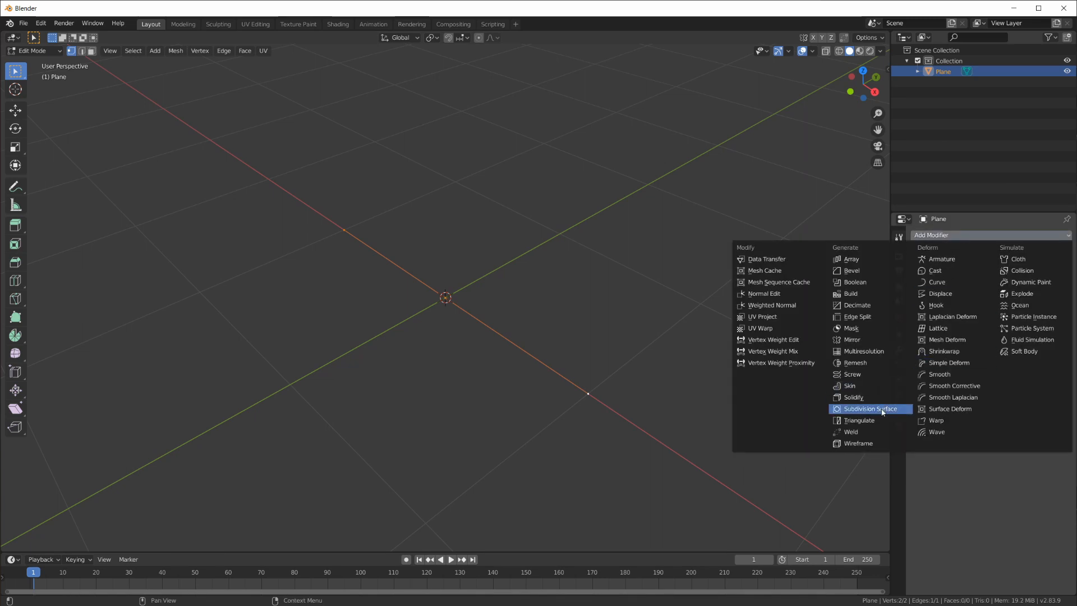
left_click(868, 379)
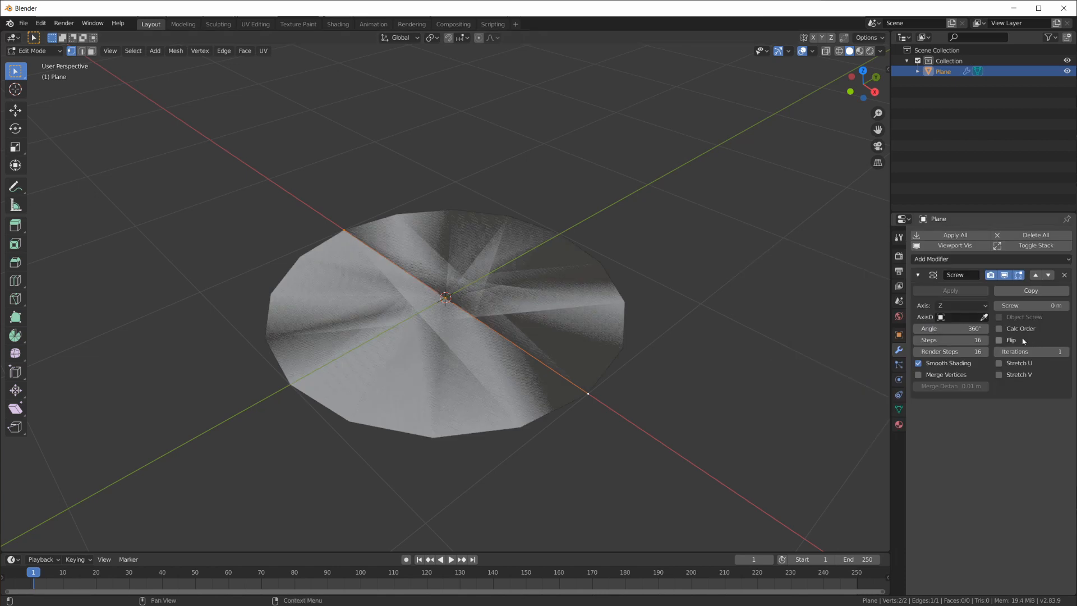
- Set the Screw modifier's axis to Y and its angle to 0°
left_click(979, 306)
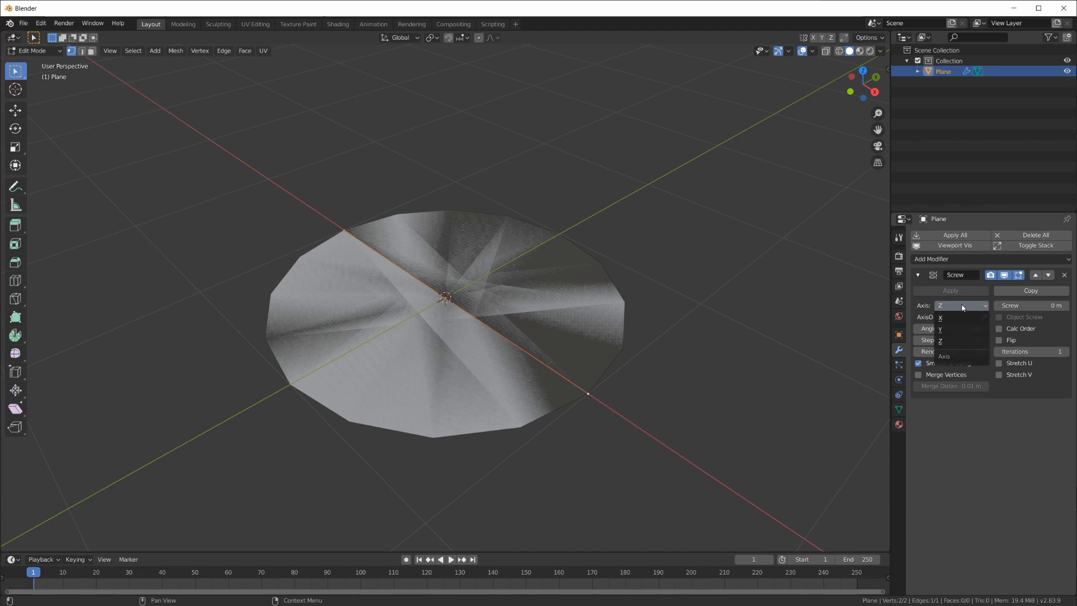
left_click(949, 328)
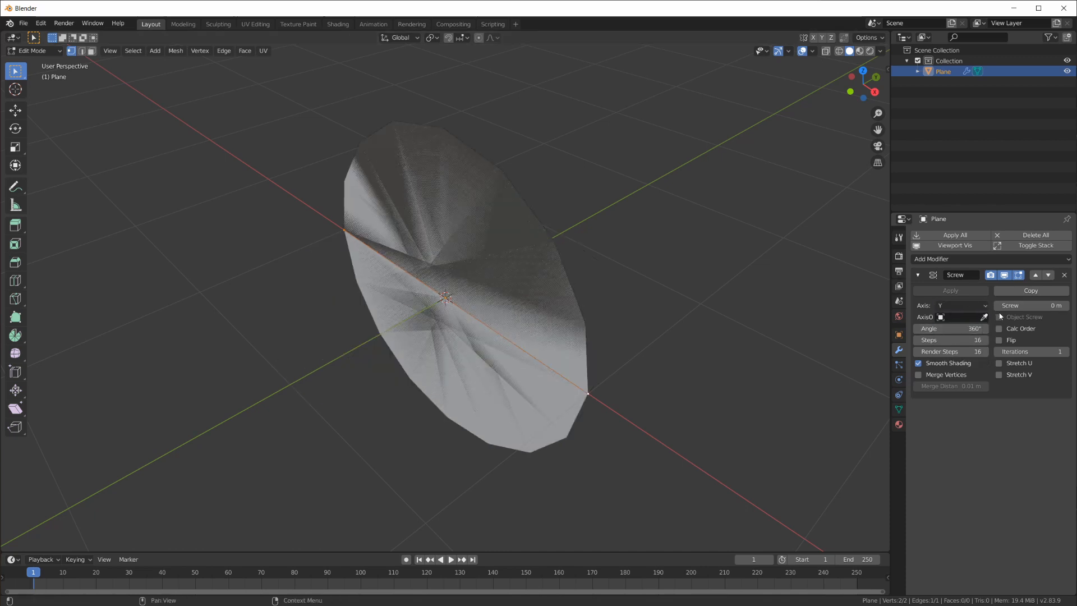
left_click(957, 328)
type("0")
key("Return")
- Set the Screw modifier's screw distance to 2 m
mouse_move(1017, 306)
left_mouse_down()
mouse_move(1049, 306)
mouse_move(1012, 306)
mouse_move(1037, 306)
left_mouse_up()
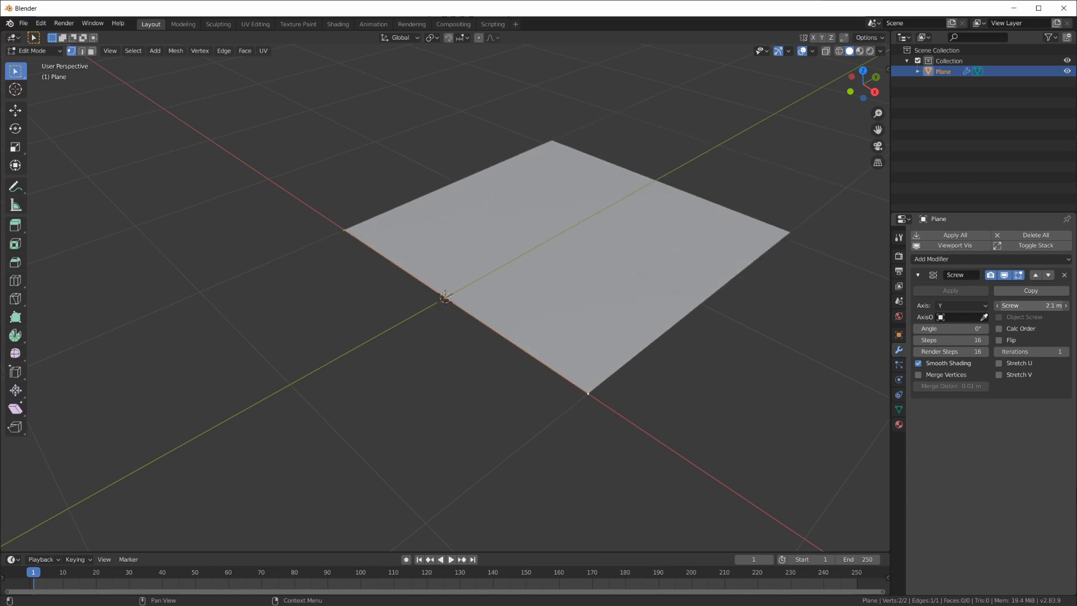
left_click(1035, 306)
type("2")
key("Return")
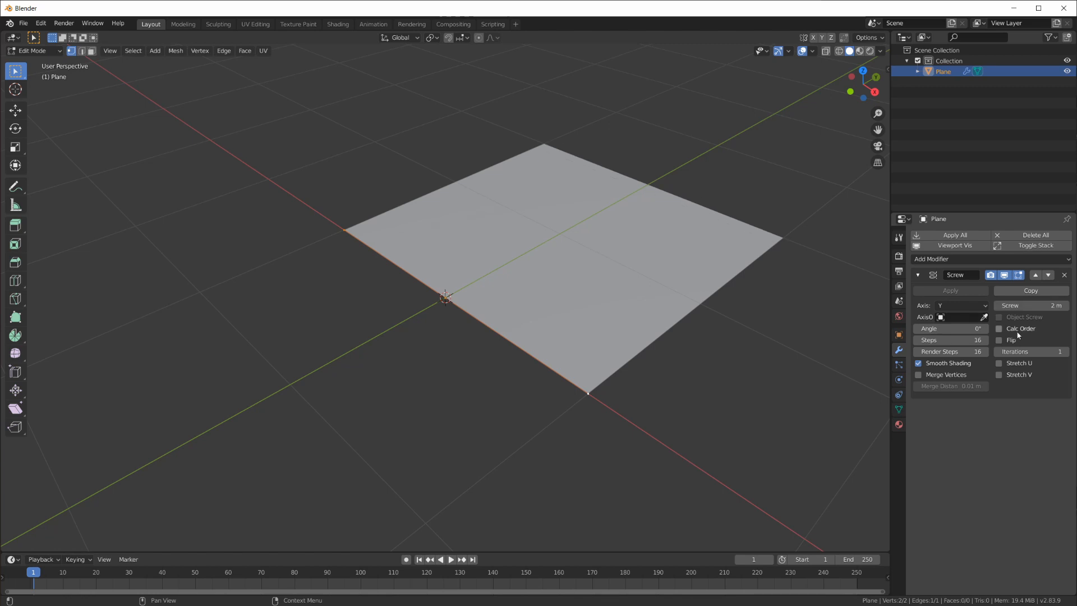
- Turn on the Wireframe viewport overlay to show the subdivisions generated by the modifier
middle_click_drag(884, 382, 862, 389)
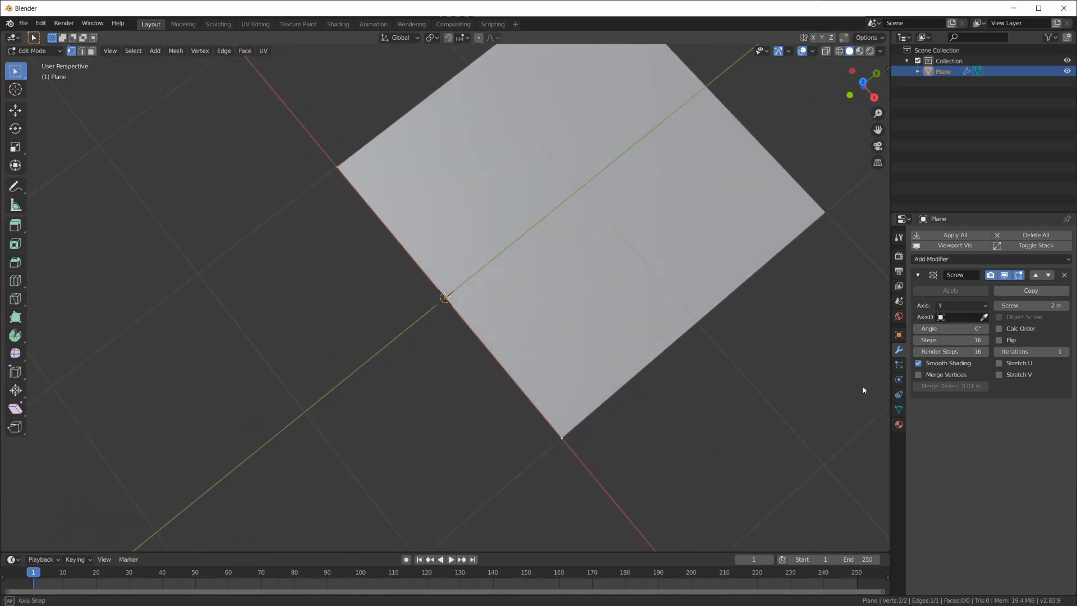
key("KP_7")
middle_click_drag(606, 233, 624, 392, "shift")
middle_click_drag(711, 350, 680, 315)
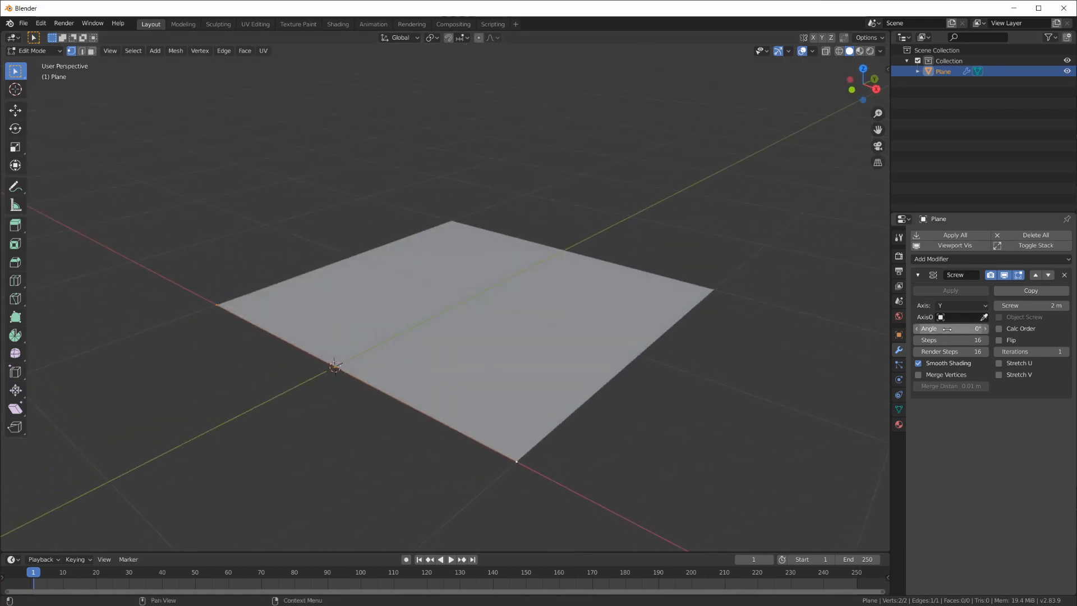
left_click(812, 52)
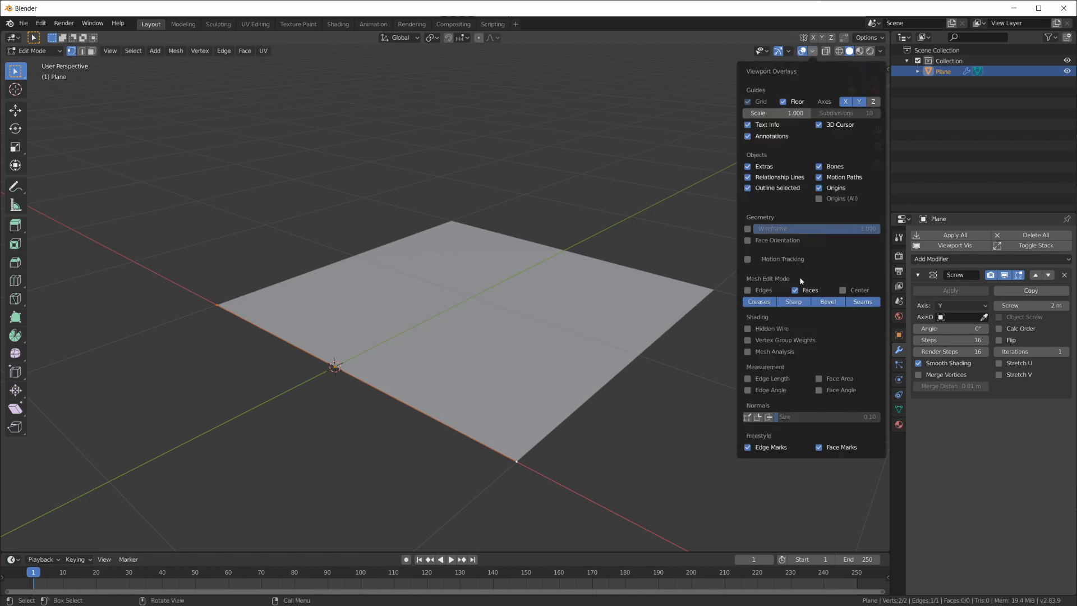
left_click(747, 229)
middle_click_drag(640, 277, 617, 326)
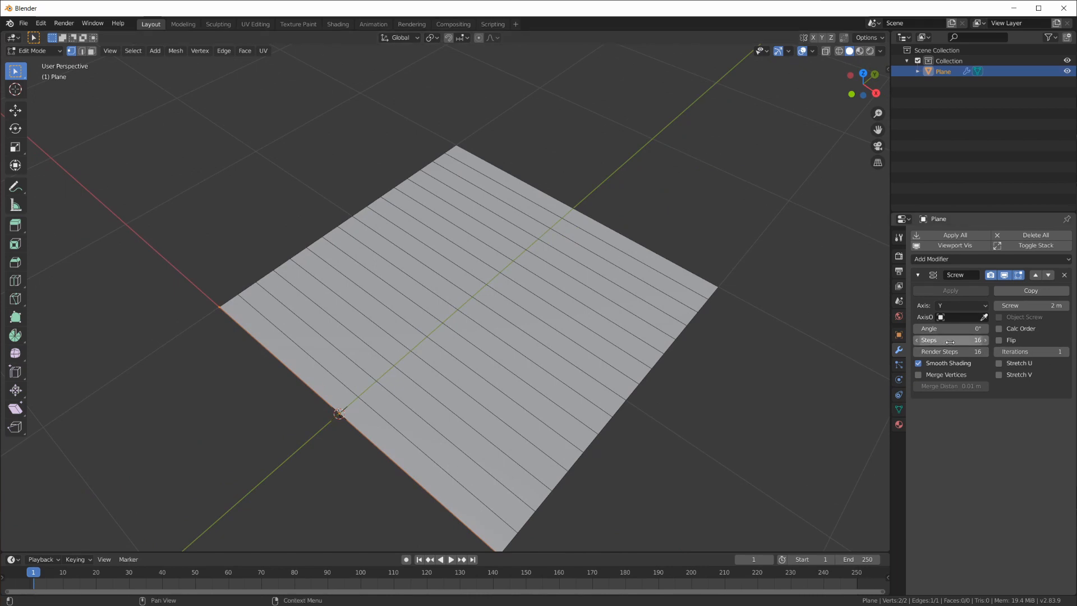
- Set both Steps and Render Steps of the Screw modifier to 2
left_click_drag(959, 340, 954, 343)
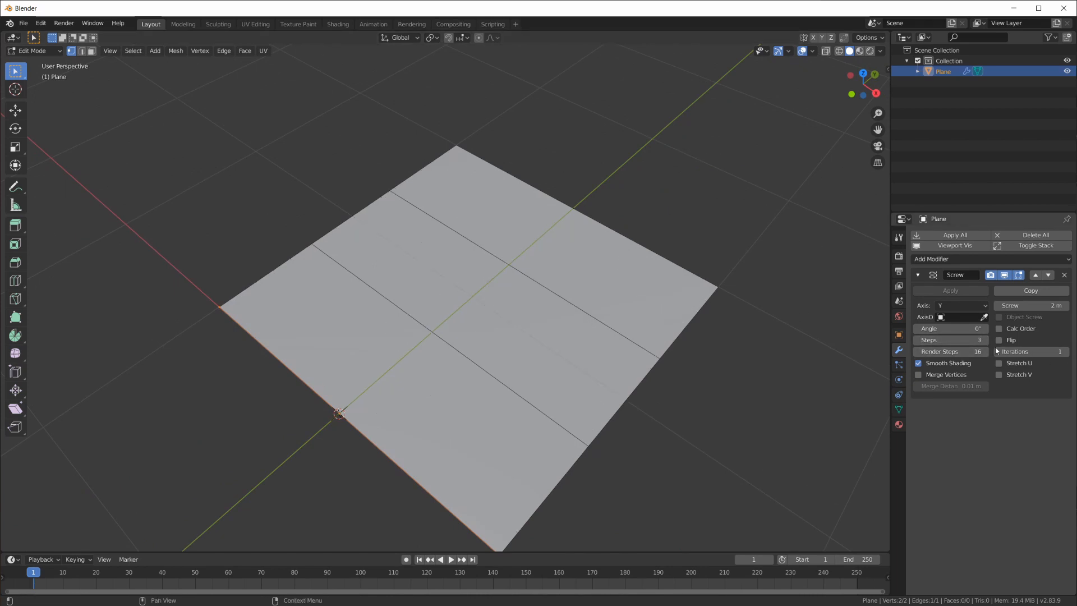
left_click(956, 341)
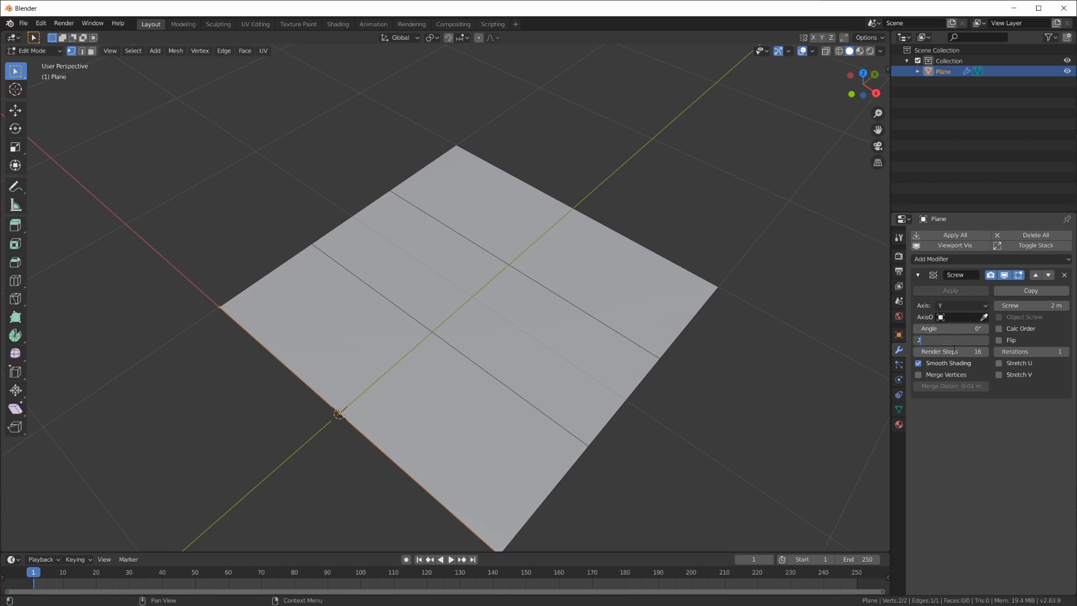
type("2")
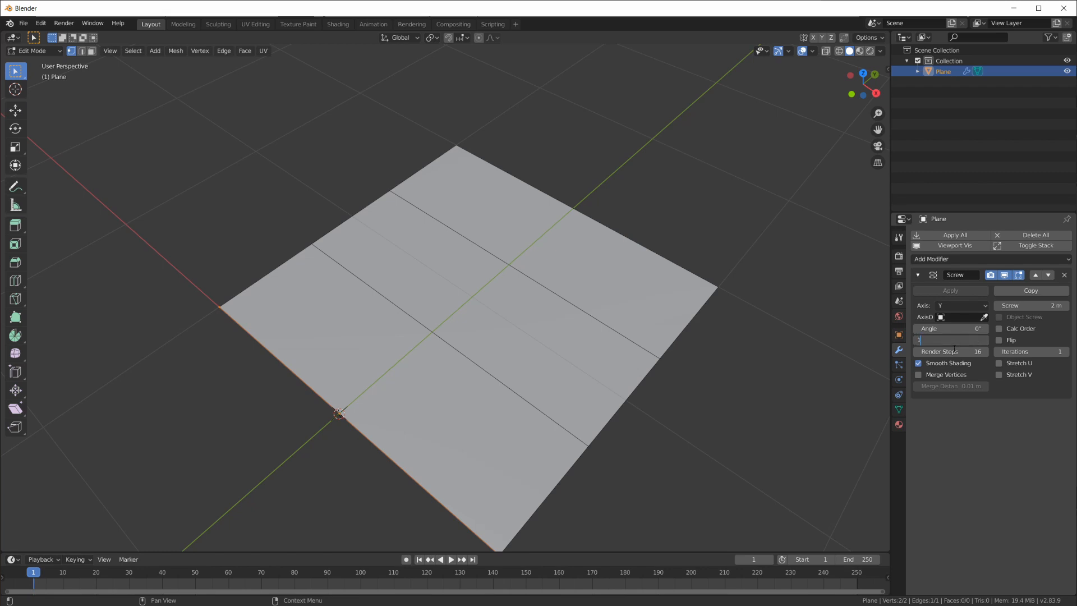
key("Return")
key("ctrl+c")
key("ctrl+v")
middle_click_drag(746, 374, 755, 377)
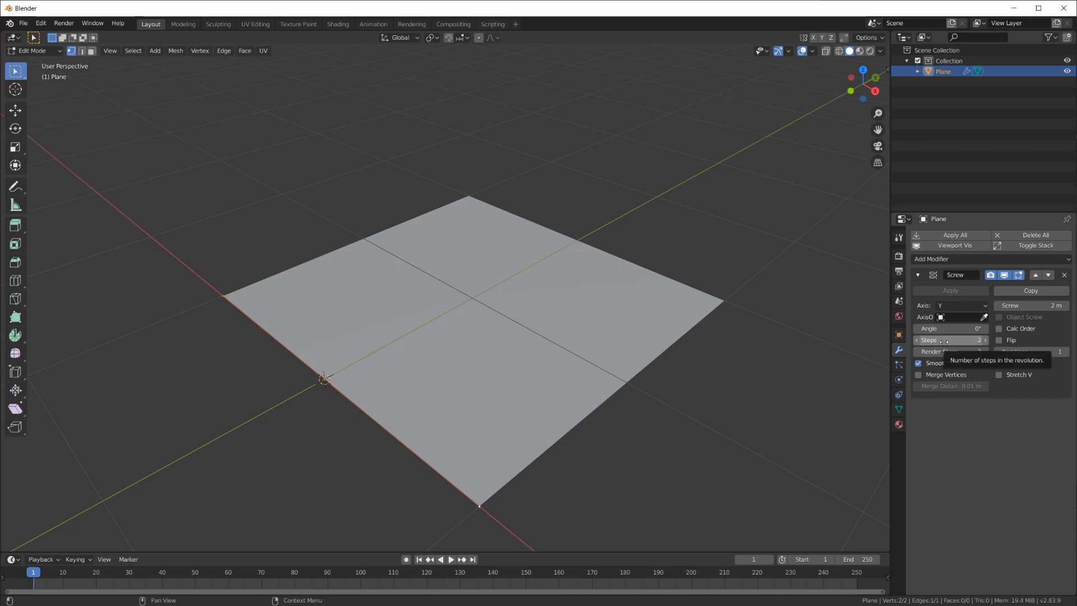
- Try Merge Vertices and 3 iterations on the Screw modifier, and restore both settings
middle_click_drag(683, 382, 678, 392)
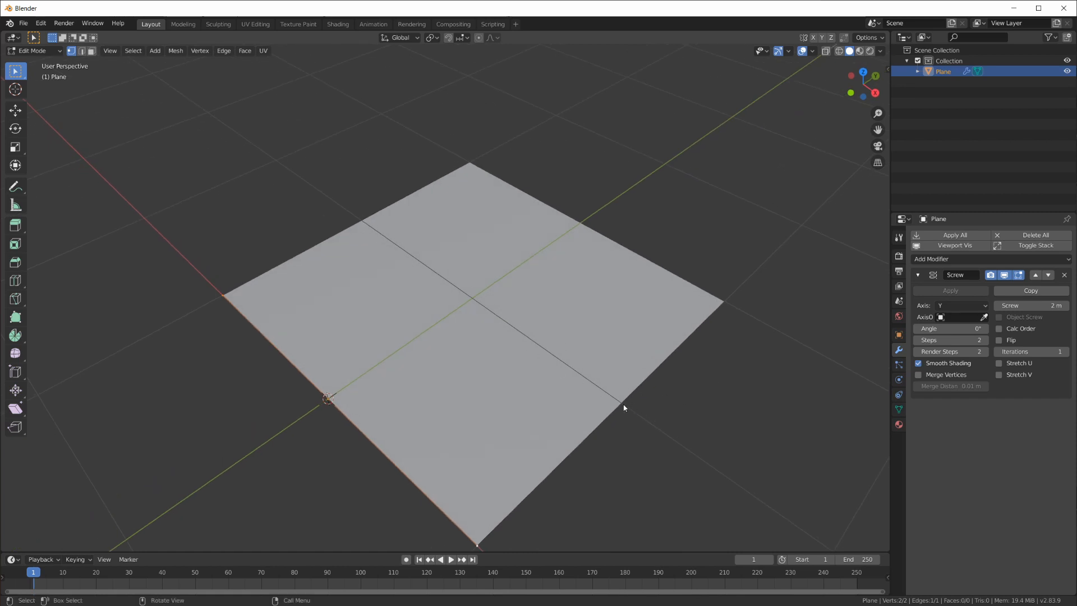
middle_click_drag(322, 361, 727, 379)
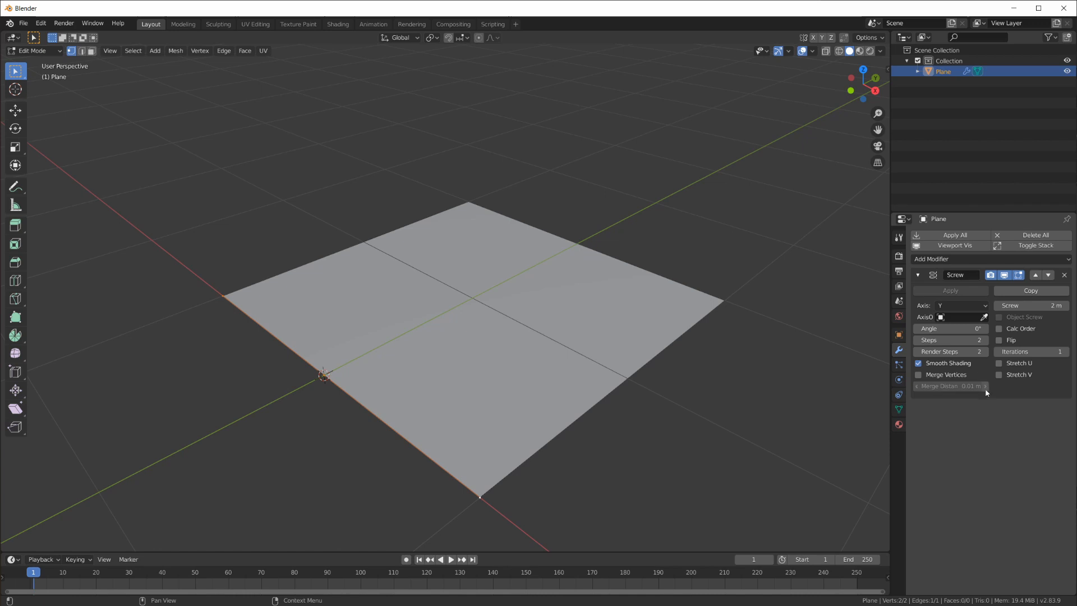
left_click(931, 375)
left_click(935, 376)
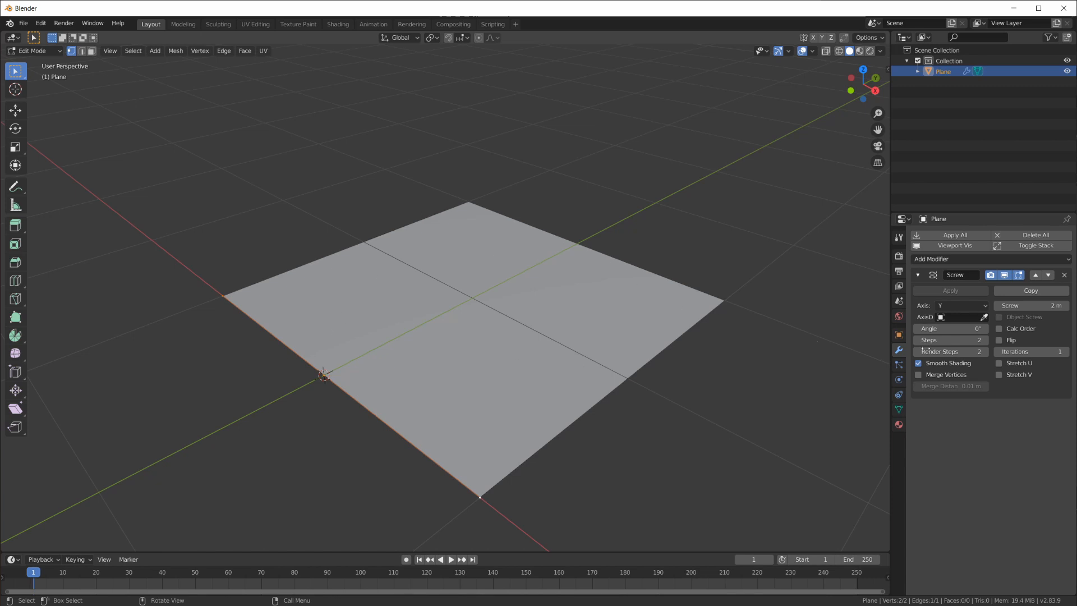
left_click(1066, 352)
left_click(1066, 352)
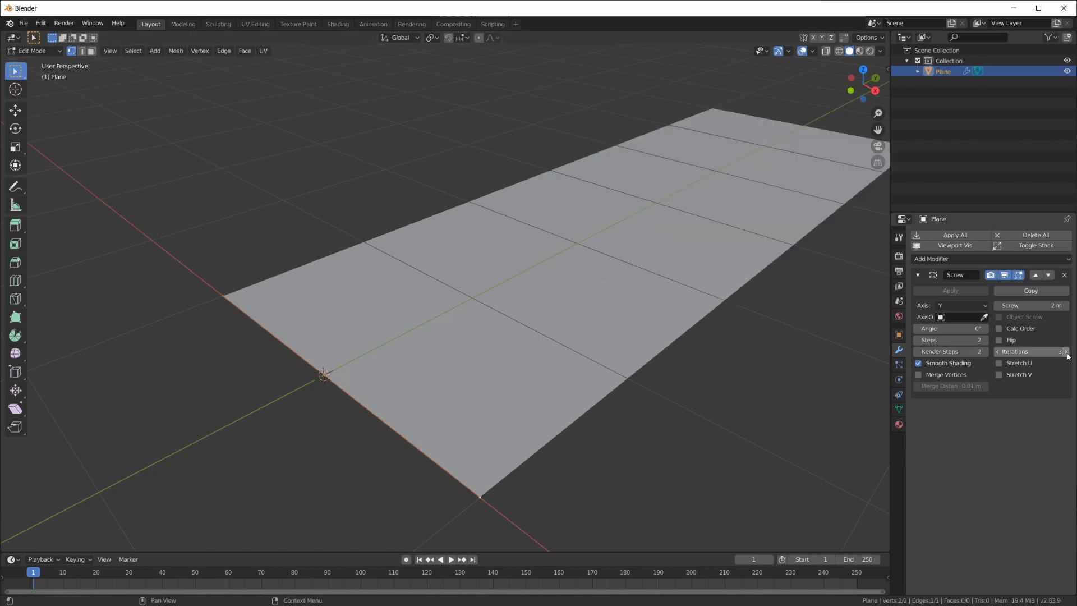
left_click(998, 353)
left_click(998, 353)
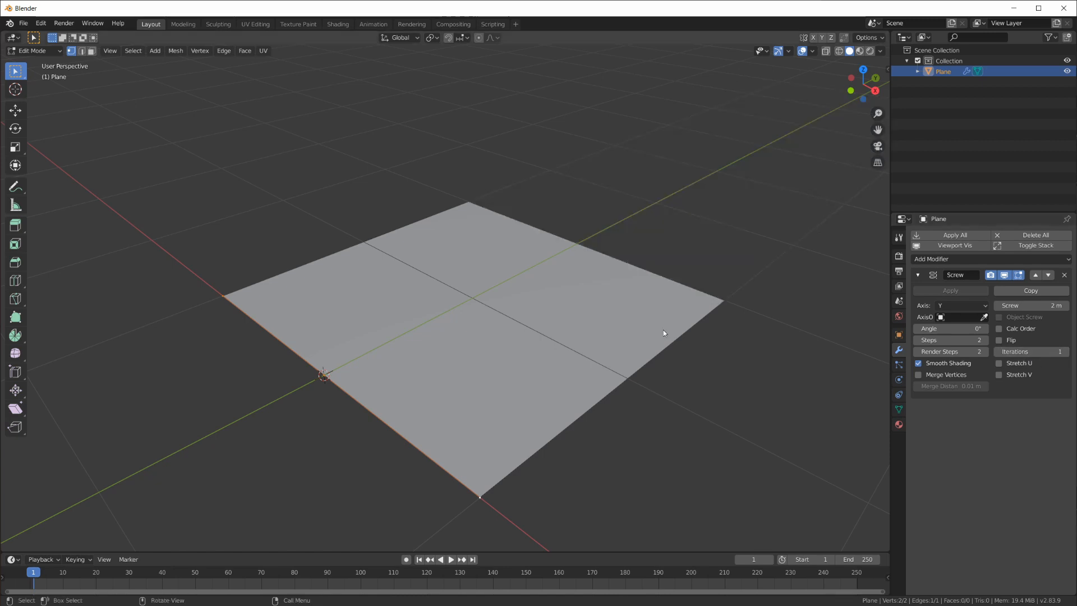
- In front view, extrude the edge's negative X end vertex three times: diagonally up and outward, straight up, and back inward
scroll(652, 315, "down", 3)
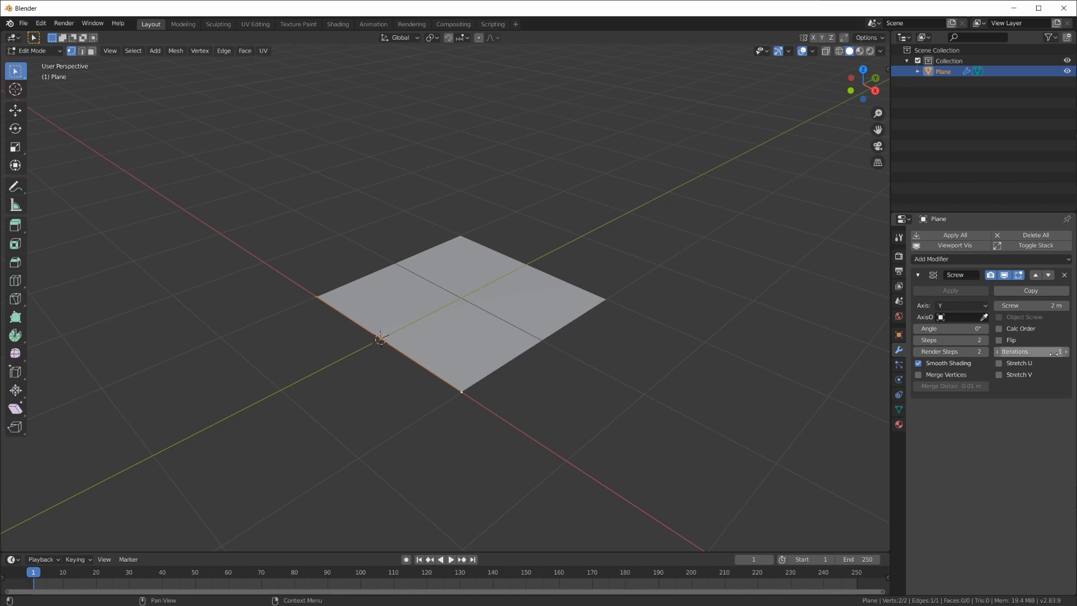
scroll(626, 343, "up", 3)
middle_click_drag(635, 362, 438, 386)
key("KP_1")
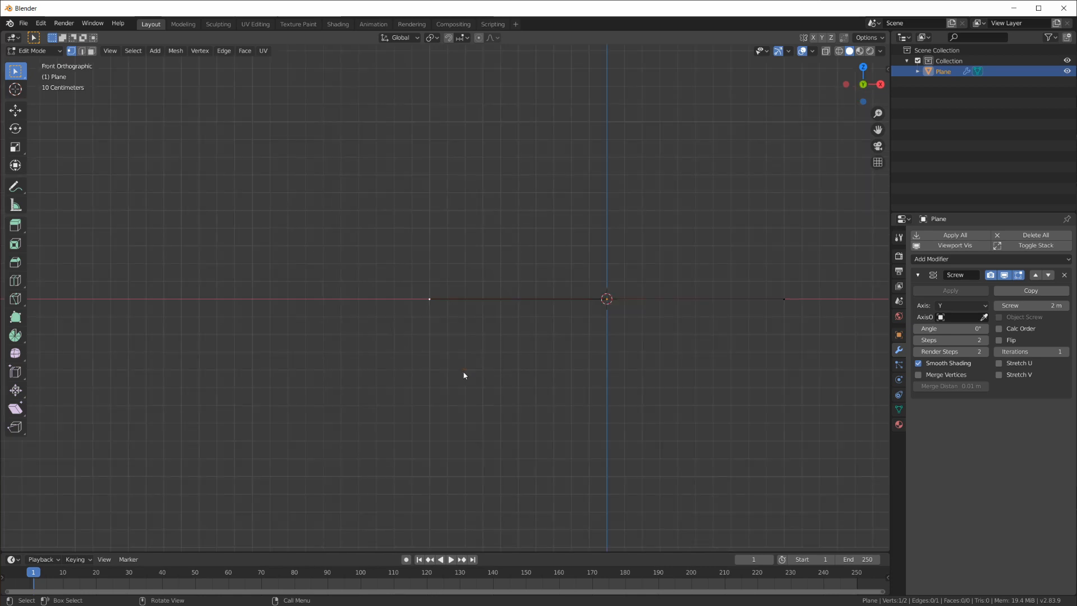
key("e")
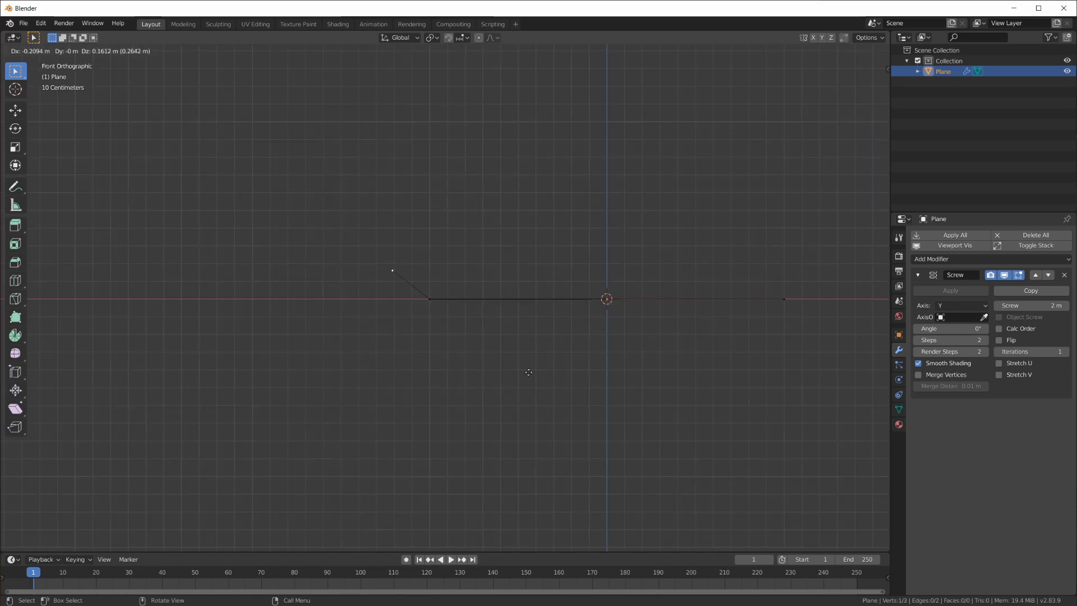
left_click(436, 299)
key("e")
left_click(449, 182)
key("e")
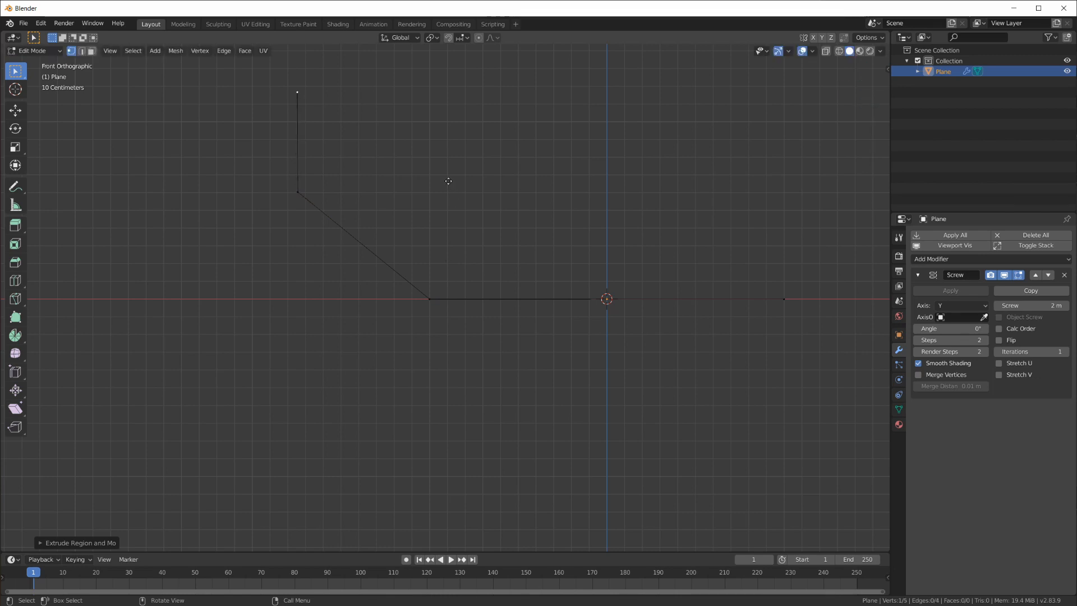
left_click(586, 155)
- Extrude the vertex at the edge's positive X end once, diagonally up and outward
left_click(785, 300)
key("e")
left_click(818, 293)
- Select all vertices of the profile and return to Object Mode
middle_click_drag(819, 290, 658, 370)
scroll(688, 312, "down", 3)
key("a")
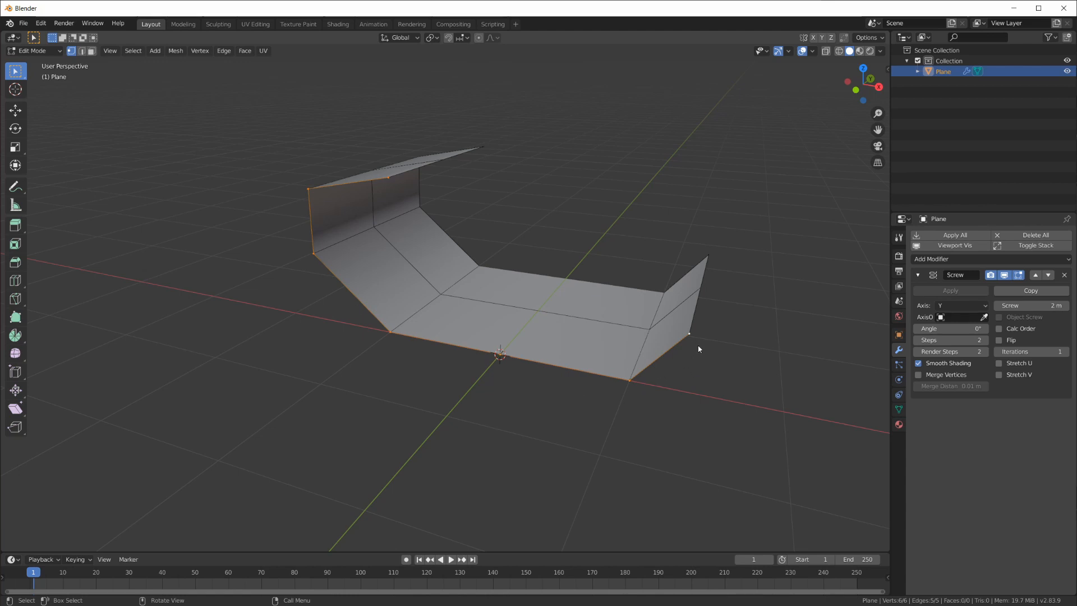
scroll(698, 343, "up", 2)
key("Tab")
- Switch the Screw modifier's Smooth Shading off to compare the surface, and switch it back on
mouse_move(698, 341)
middle_mouse_down()
mouse_move(687, 352)
mouse_move(715, 324)
mouse_move(685, 334)
mouse_move(687, 351)
mouse_move(701, 332)
middle_mouse_up()
scroll(689, 345, "down", 3)
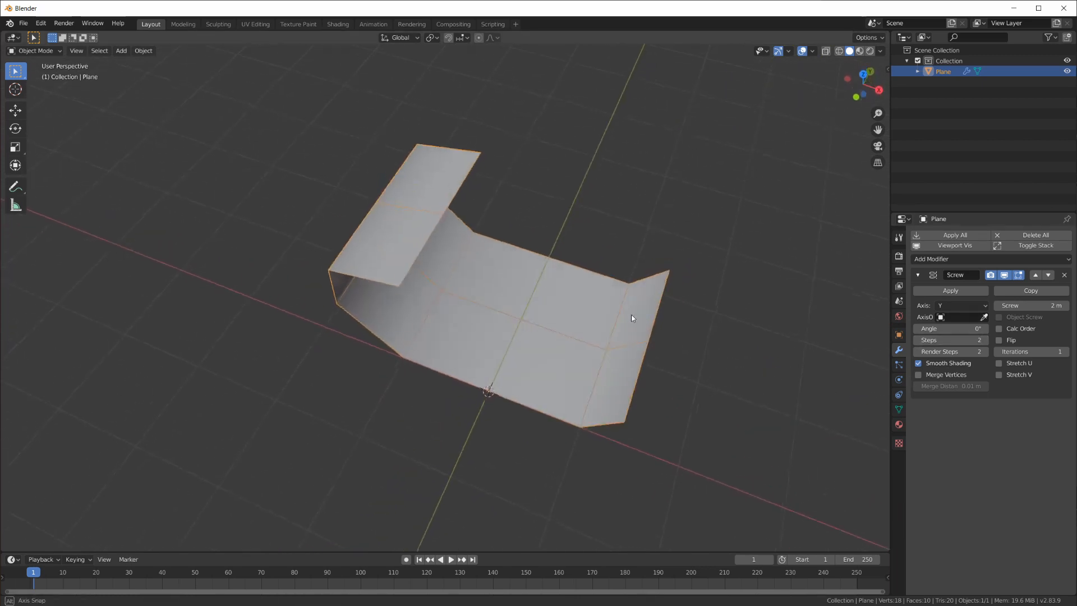
left_click(918, 363)
mouse_move(558, 265)
middle_mouse_down()
mouse_move(564, 297)
mouse_move(543, 264)
mouse_move(565, 270)
mouse_move(510, 276)
mouse_move(529, 340)
middle_mouse_up()
left_click(918, 363)
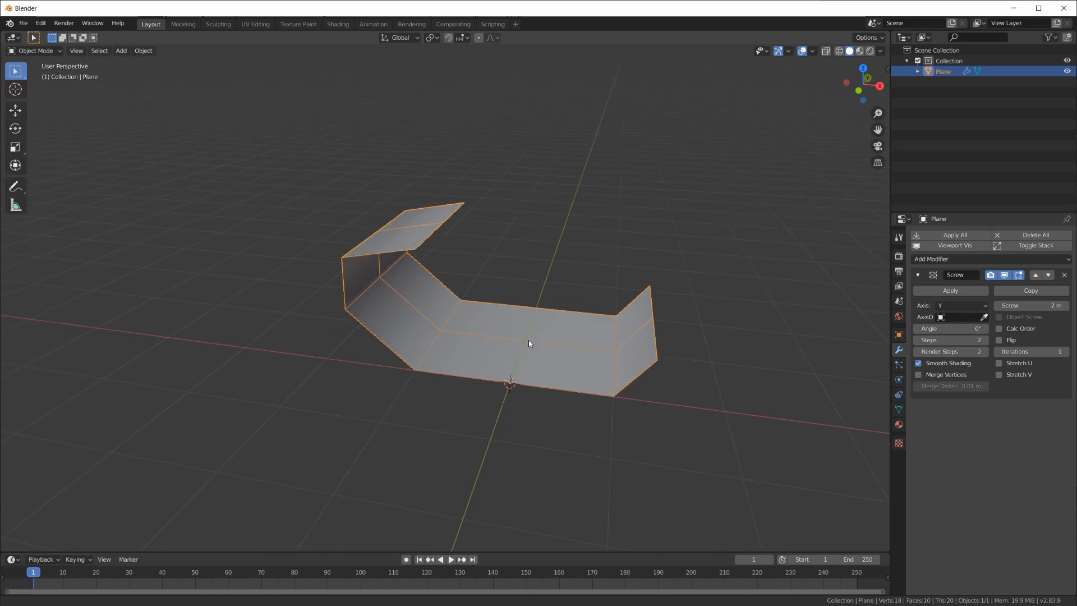
scroll(528, 338, "up", 2)
middle_click_drag(426, 331, 409, 312)
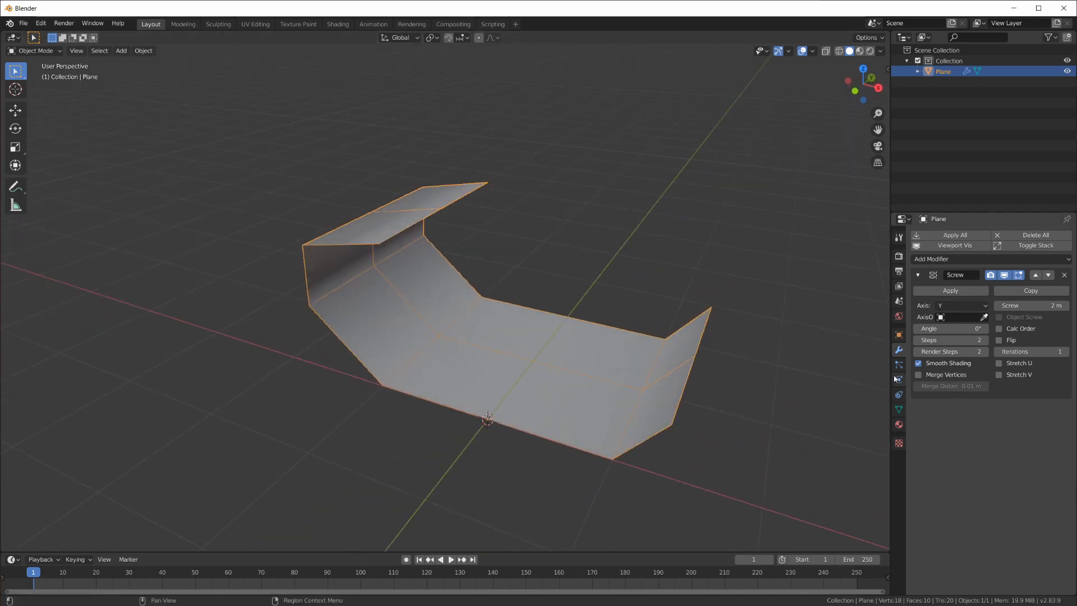
- Enable Auto Smooth in the mesh's normals settings and return to the modifier settings
left_click(900, 410)
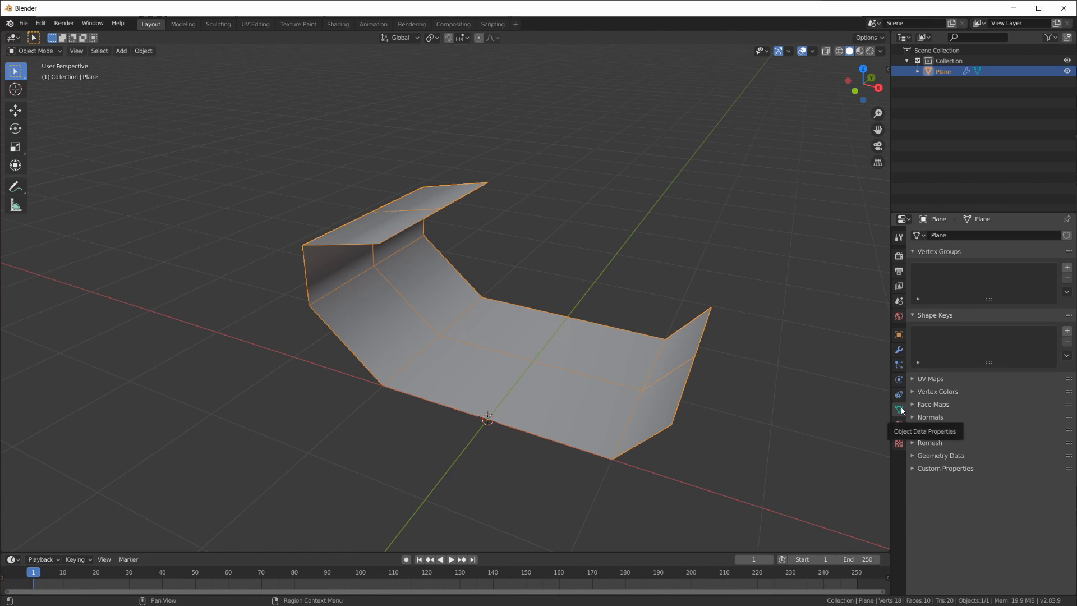
left_click(925, 417)
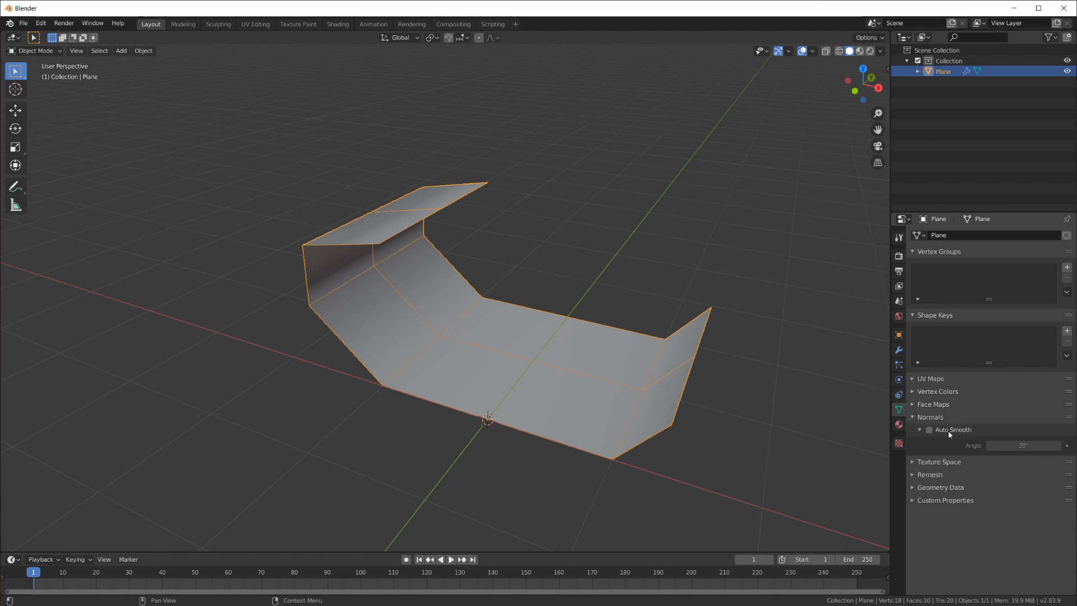
left_click(928, 430)
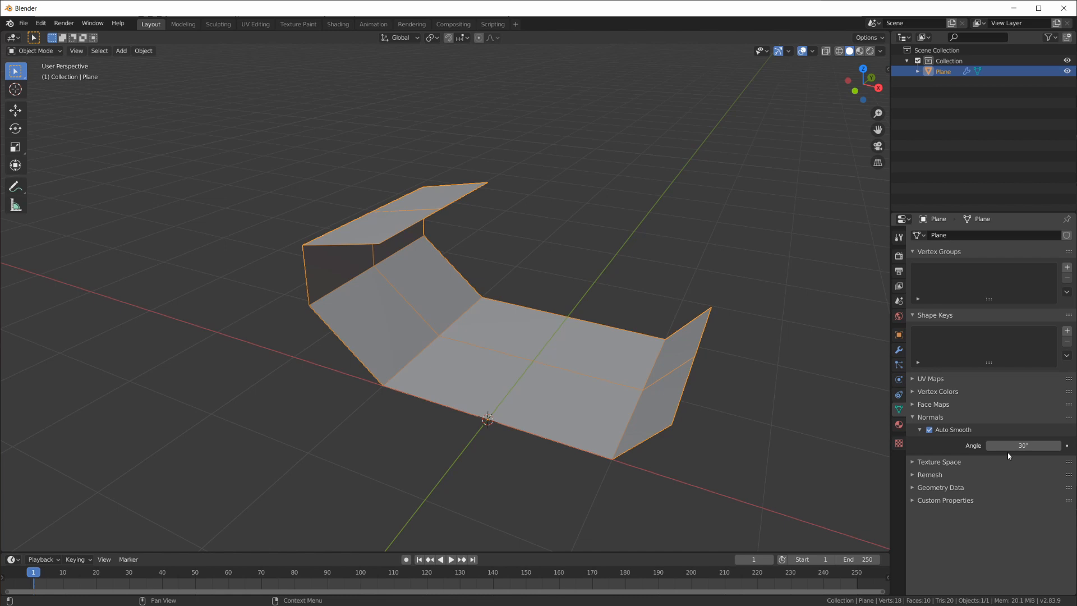
mouse_move(548, 297)
middle_mouse_down()
mouse_move(551, 335)
mouse_move(563, 301)
mouse_move(508, 300)
mouse_move(550, 275)
mouse_move(561, 312)
middle_mouse_up()
left_click(898, 349)
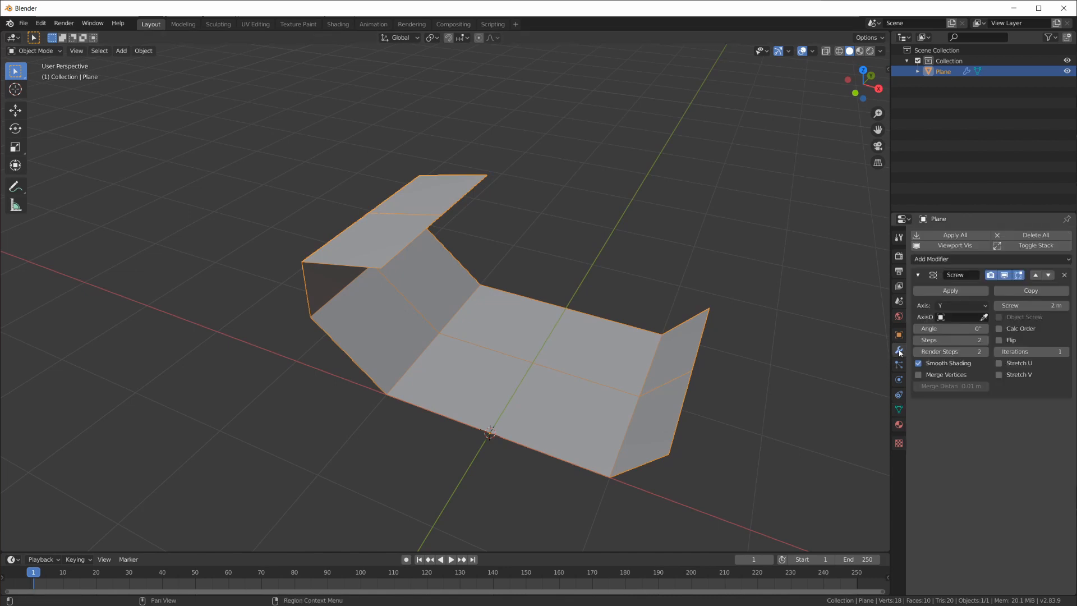
middle_click_drag(776, 307, 773, 315)
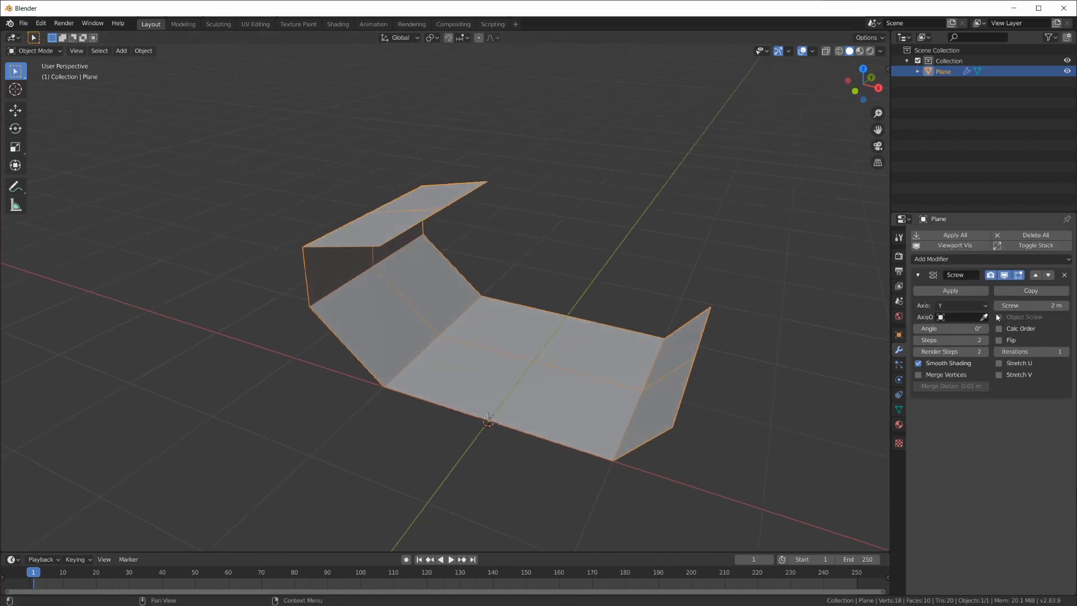
- Add a Solidify modifier after the Screw modifier and set its thickness to 0.07 m
left_click(917, 274)
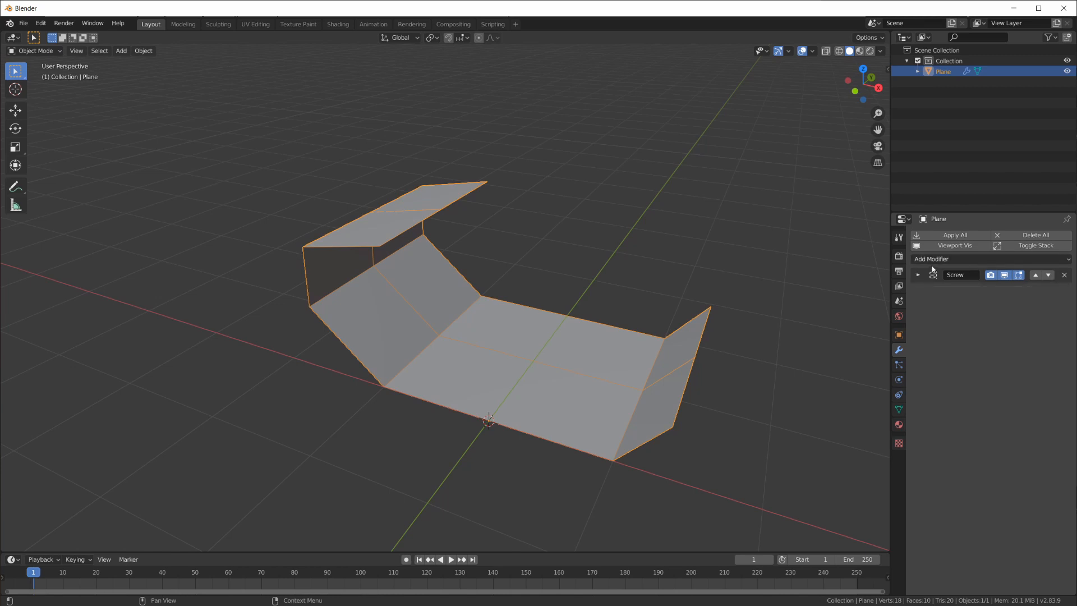
left_click(931, 258)
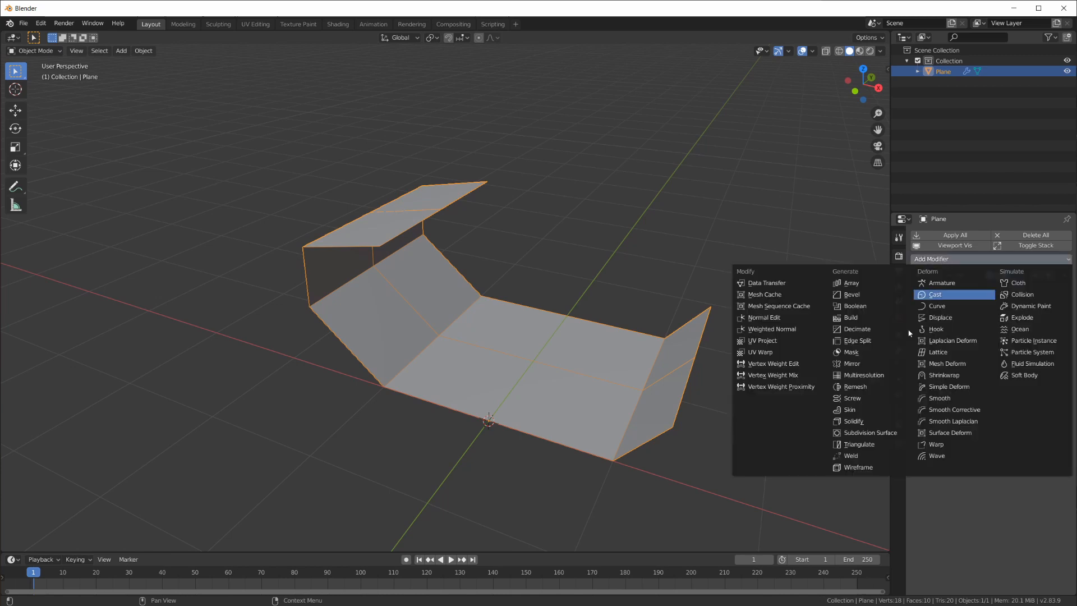
left_click(877, 419)
left_click_drag(953, 336, 974, 335)
middle_click_drag(538, 328, 396, 338)
key("KP_1")
scroll(474, 303, "up", 3)
scroll(399, 343, "up", 1)
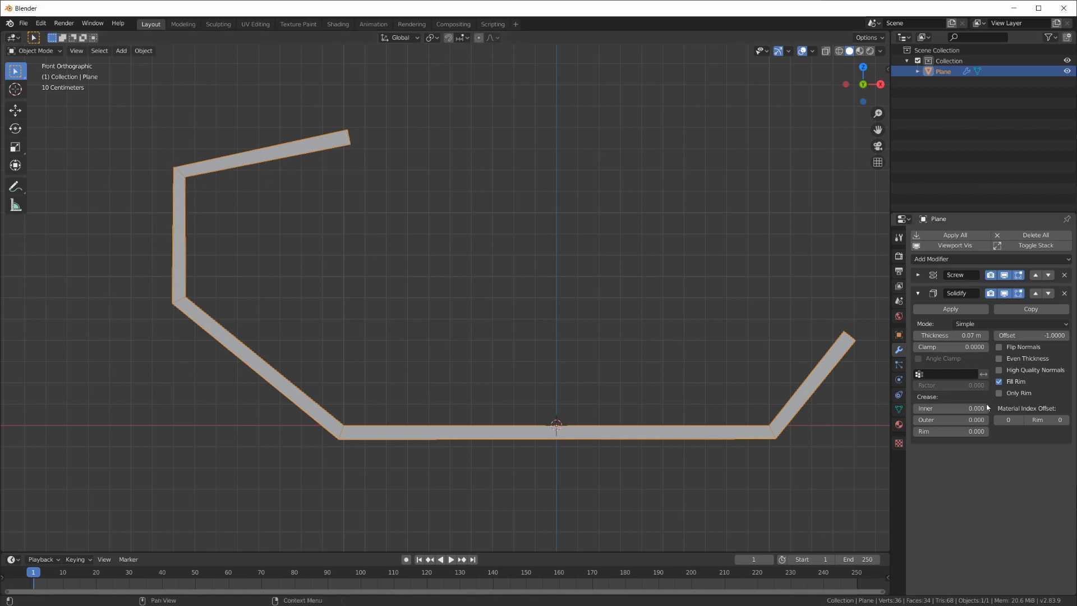
- Enable Even Thickness on the Solidify modifier and inspect the profile's corners from the front
left_click(998, 358)
middle_click_drag(752, 422, 641, 427)
scroll(741, 398, "down", 5)
scroll(645, 418, "up", 2)
key("KP_1")
scroll(650, 410, "up", 4)
scroll(359, 414, "down", 3)
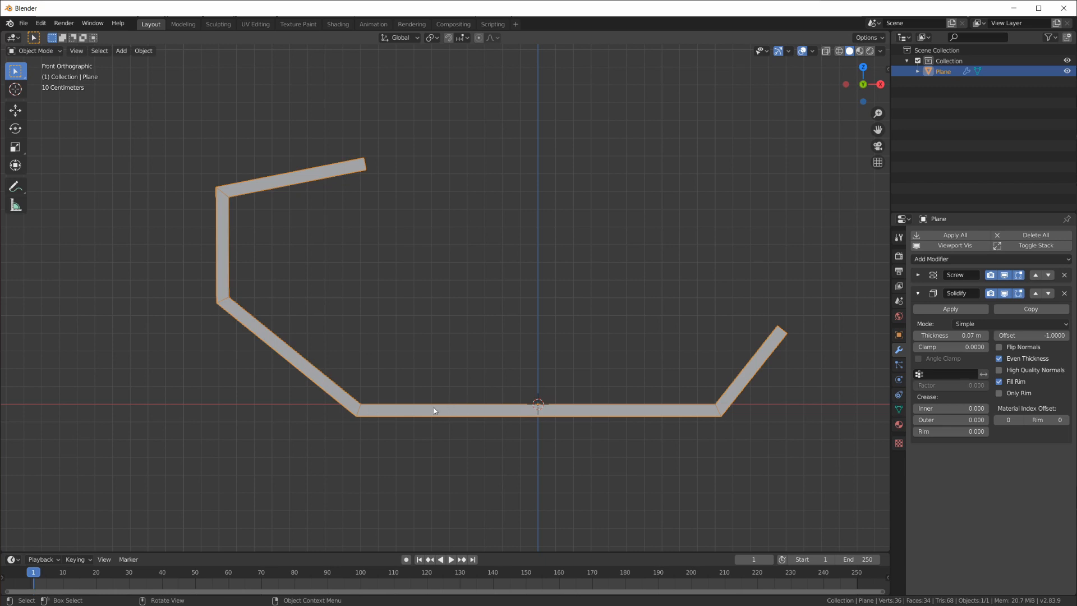
middle_click_drag(406, 423, 448, 449)
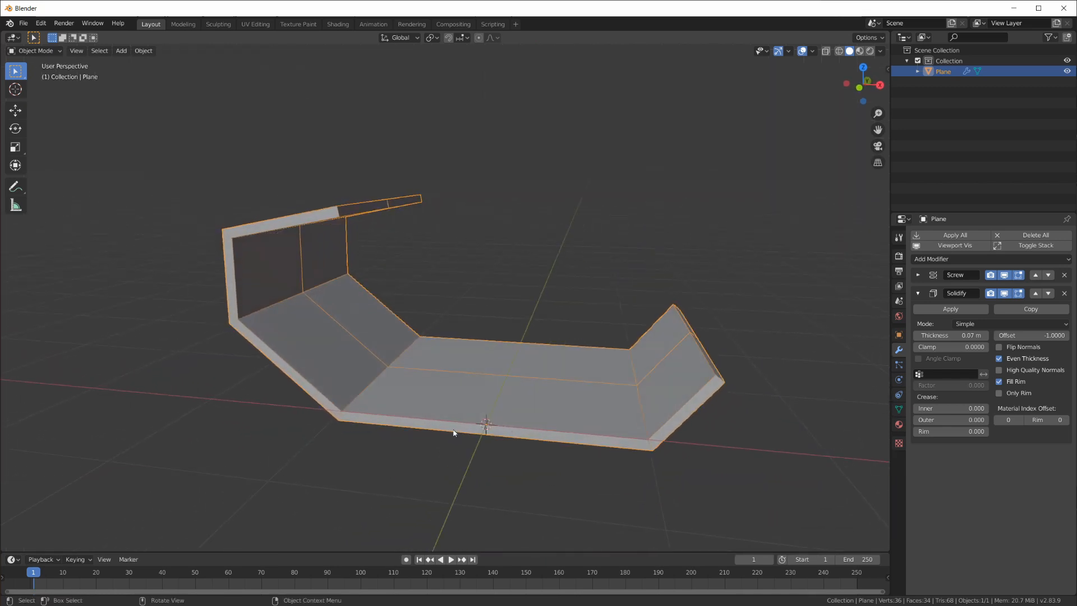
- Add a Bevel modifier after the Solidify modifier and collapse its settings
left_click(917, 293)
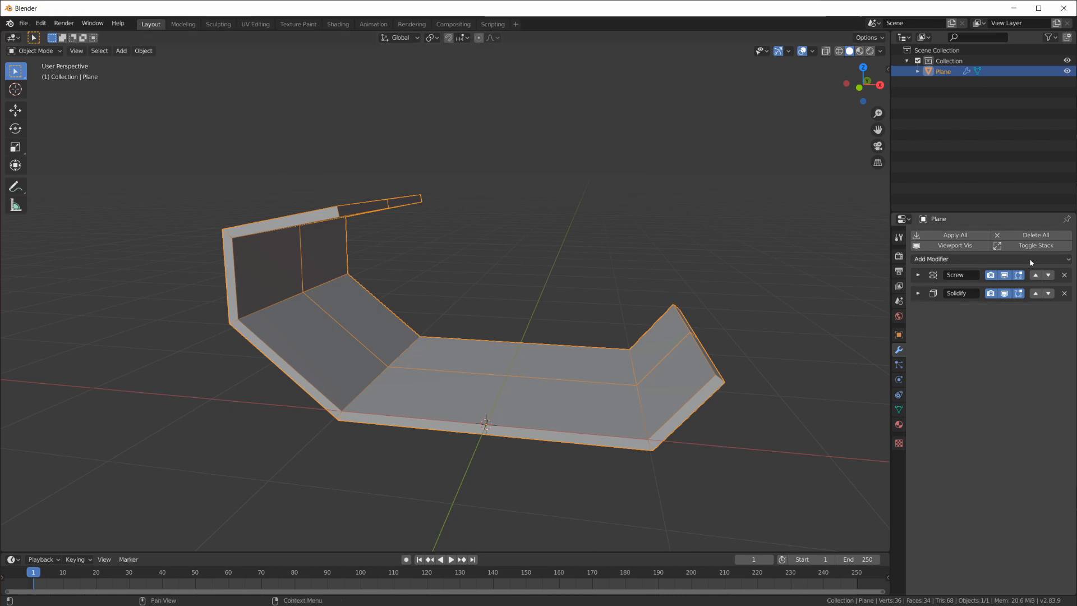
left_click(971, 258)
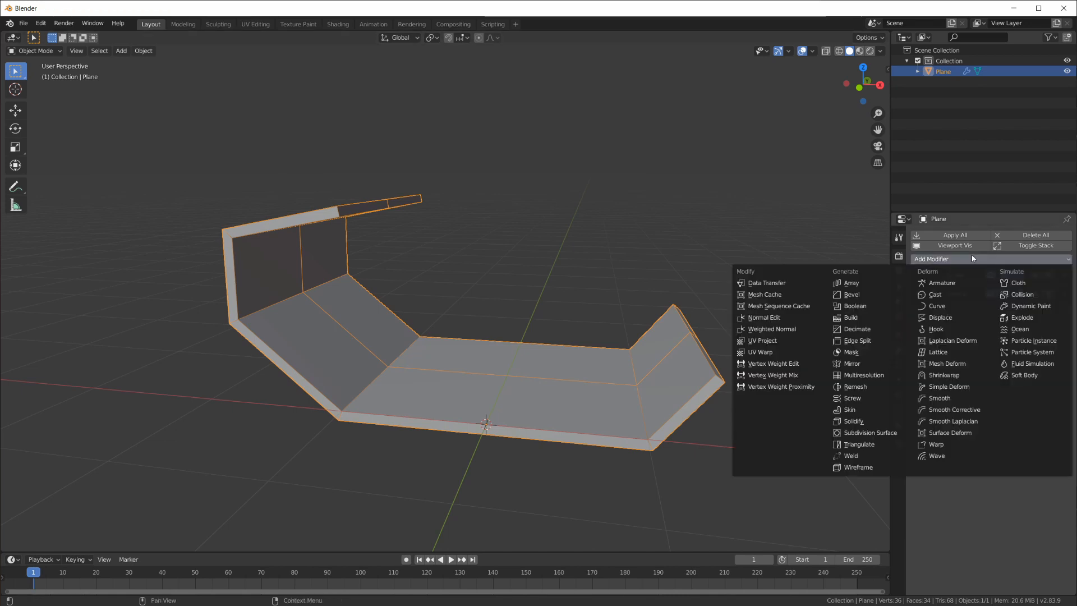
left_click(863, 299)
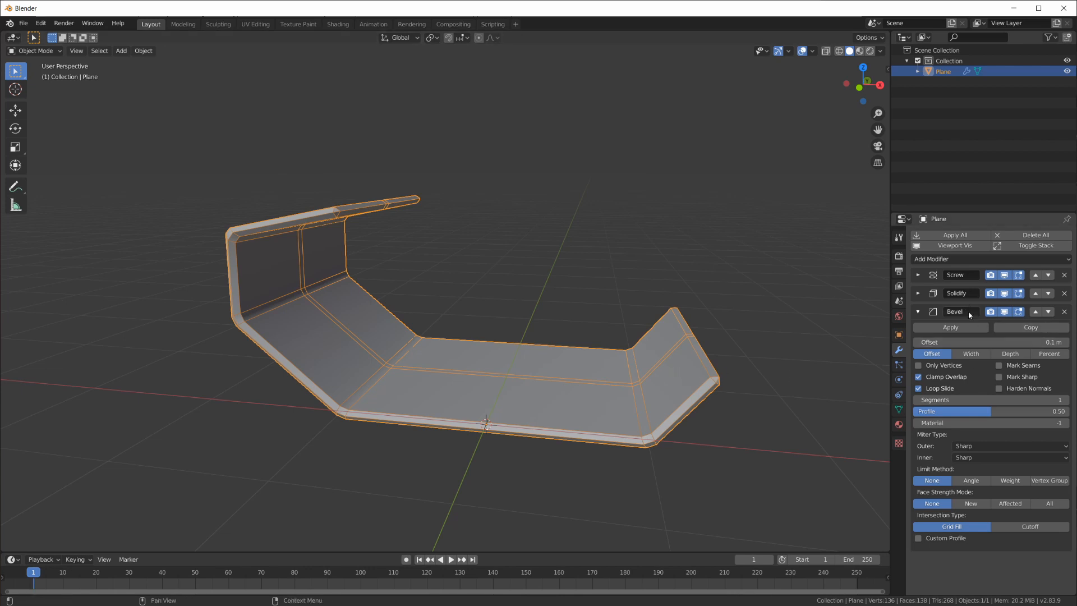
left_click_drag(890, 304, 868, 307)
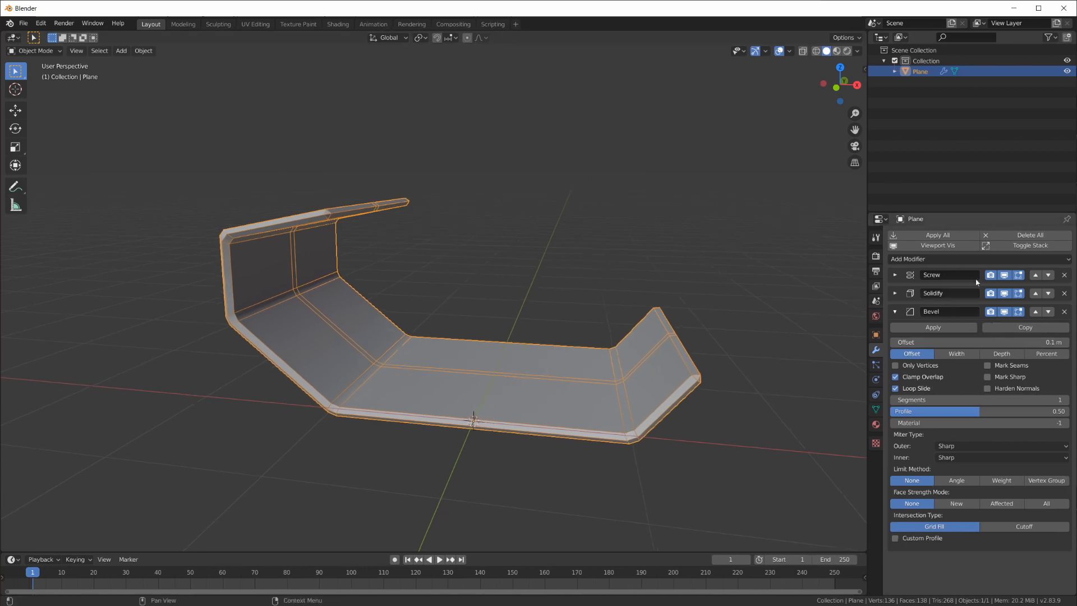
left_click(895, 311)
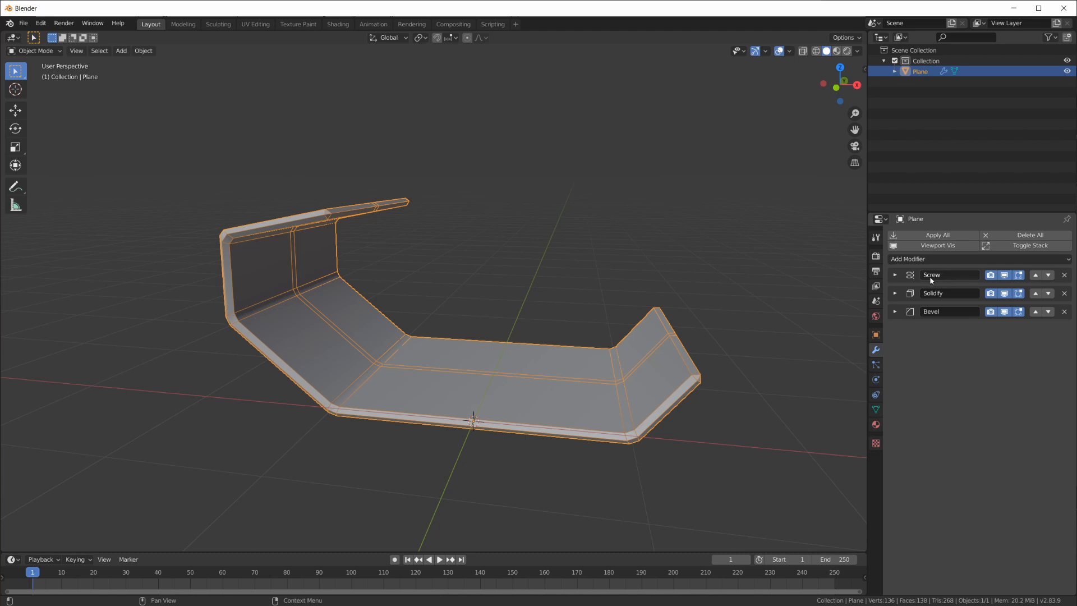
middle_click_drag(587, 370, 906, 326)
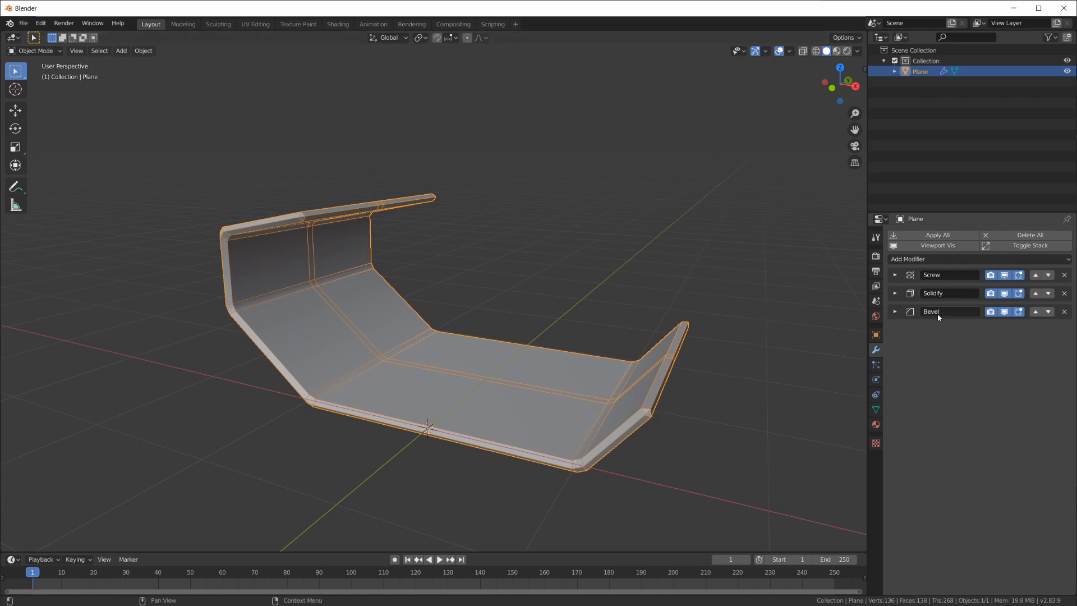
- Move the Bevel modifier to the top of the stack, above Screw, and enable Only Vertices on it
left_click(1035, 313)
left_click(1035, 293)
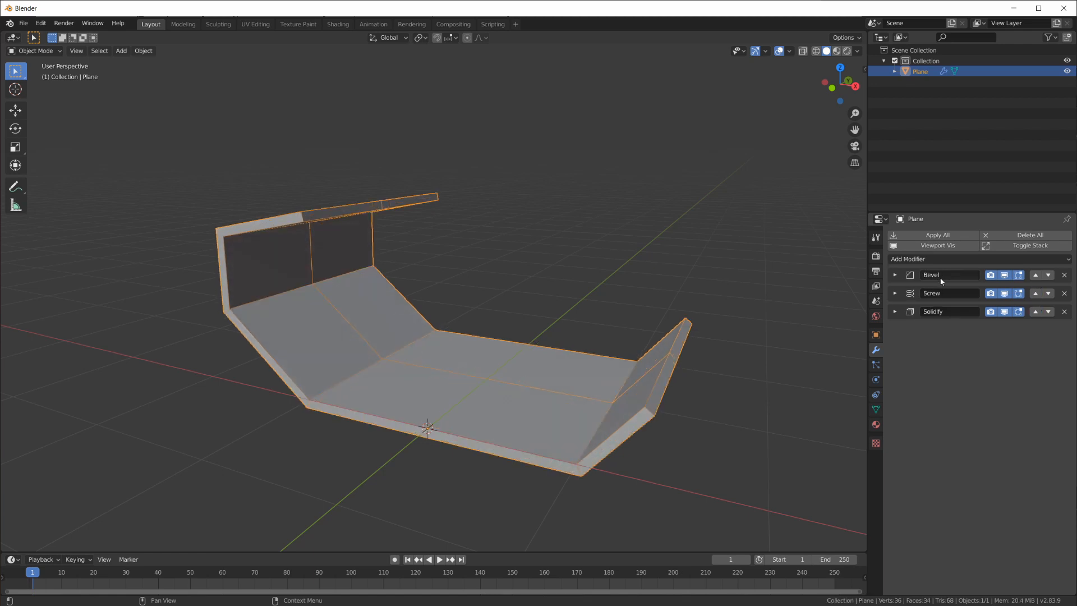
middle_click_drag(469, 360, 493, 355)
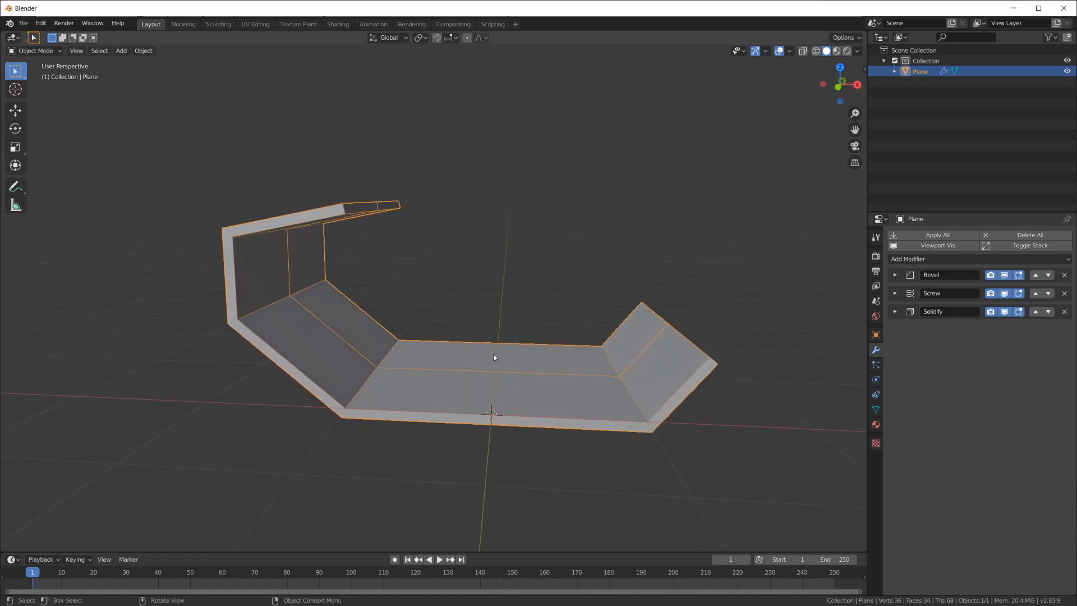
left_click(894, 275)
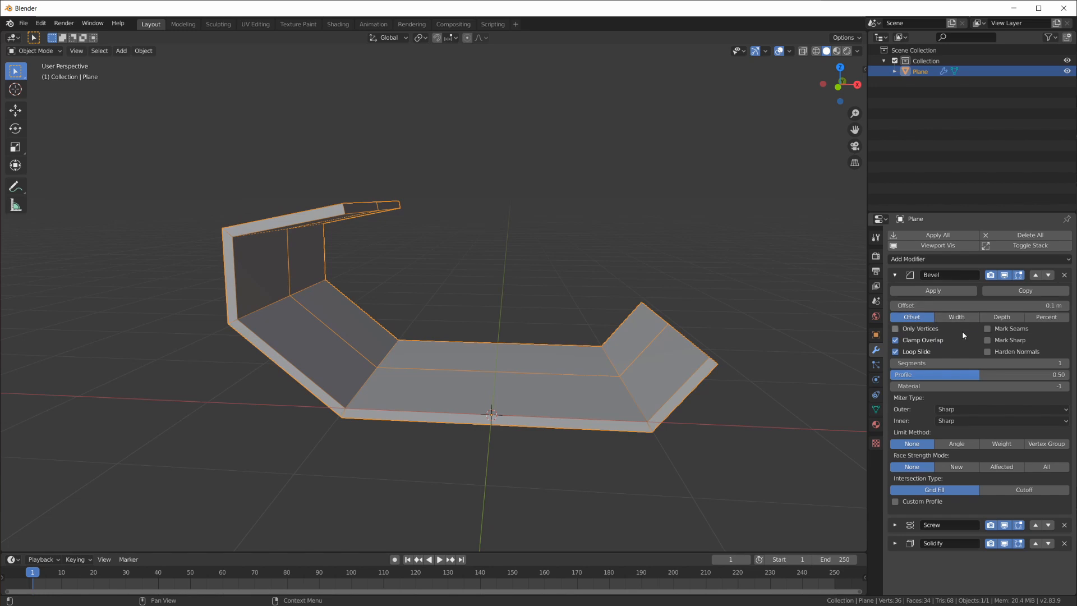
left_click(919, 330)
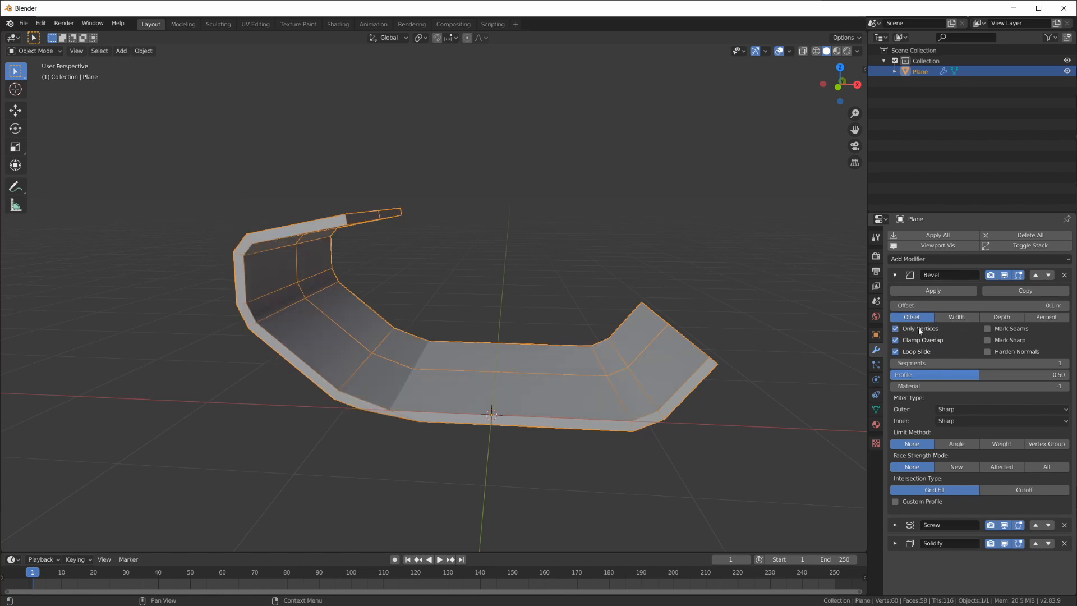
middle_click_drag(472, 366, 498, 362)
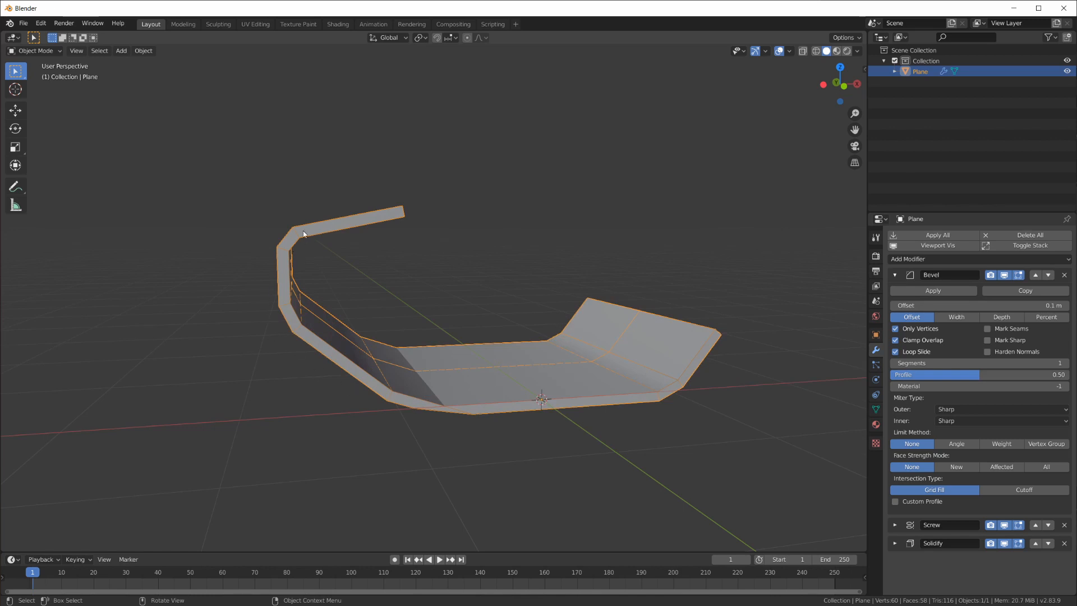
- Enter Edit Mode and pick individual profile vertices, ending with the lower corner vertex on the negative X side
key("Tab")
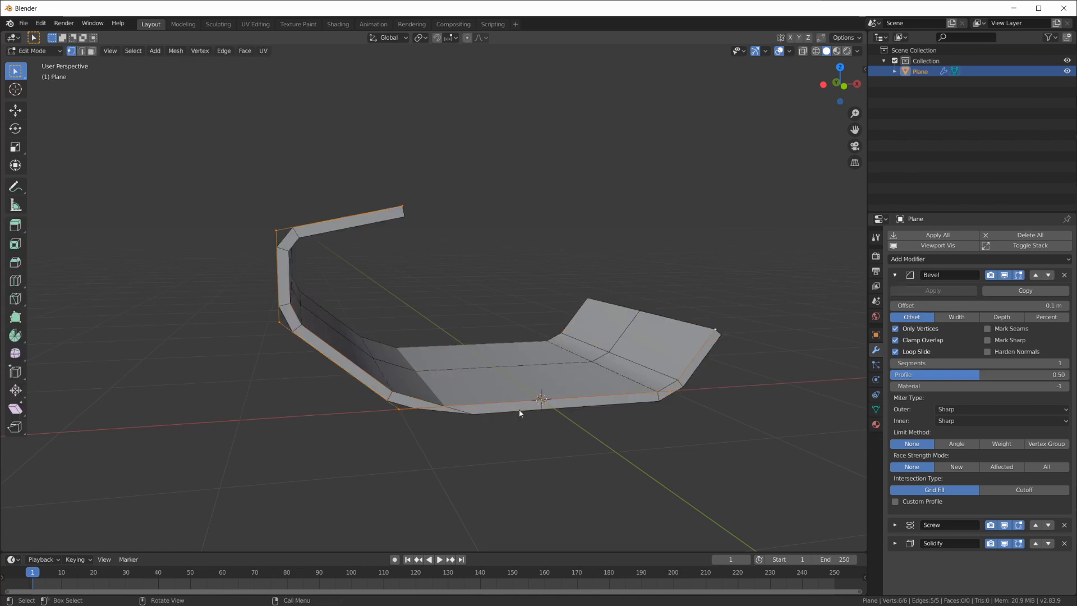
left_click(403, 208)
left_click(718, 333)
middle_click_drag(719, 338, 672, 398)
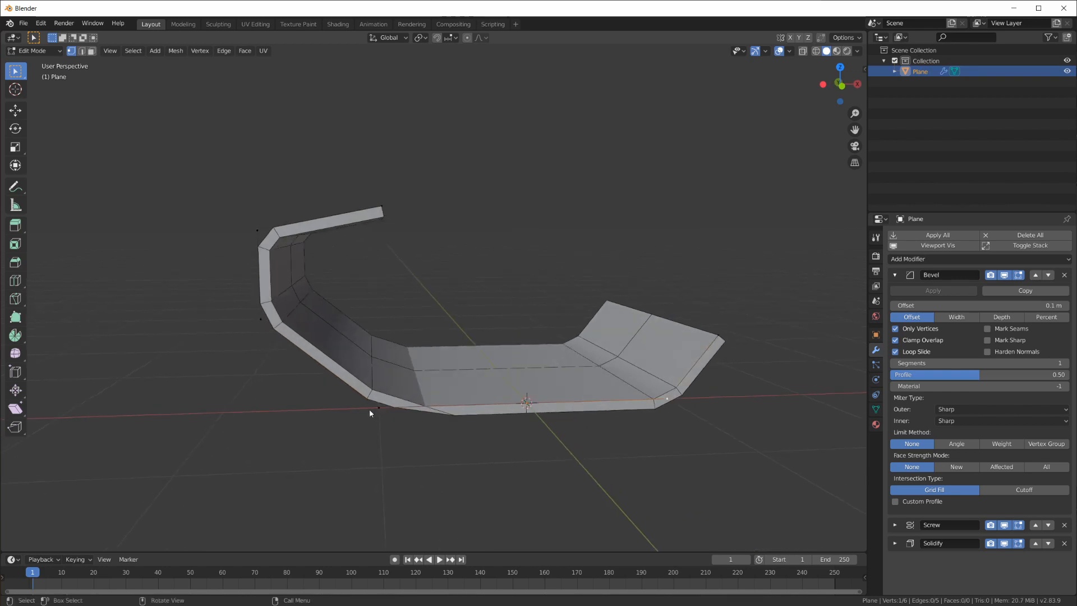
left_click(265, 315)
middle_click_drag(378, 410, 404, 422)
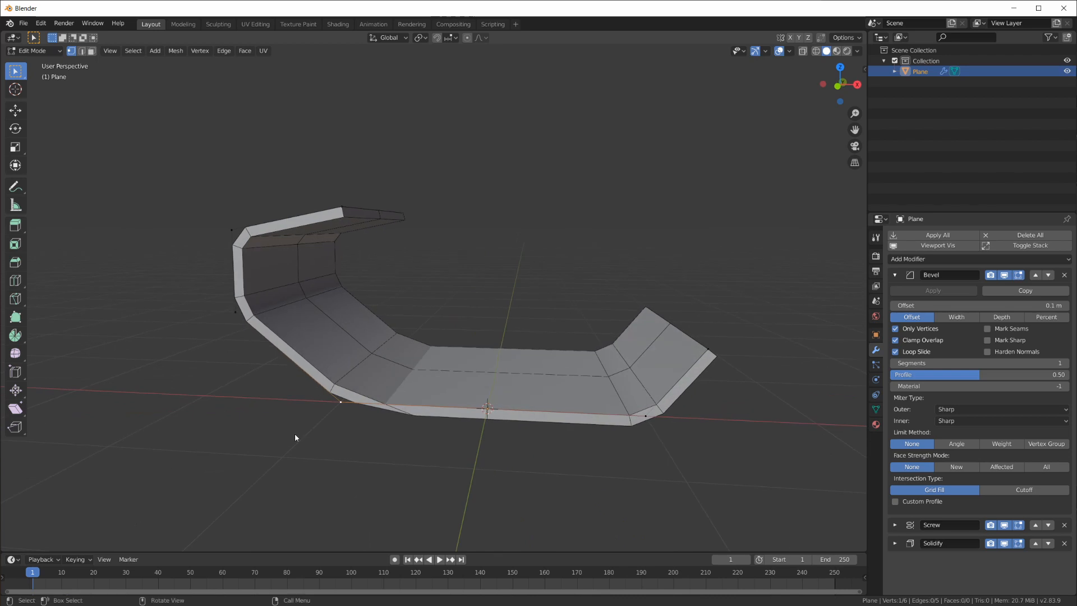
middle_click_drag(384, 383, 422, 373)
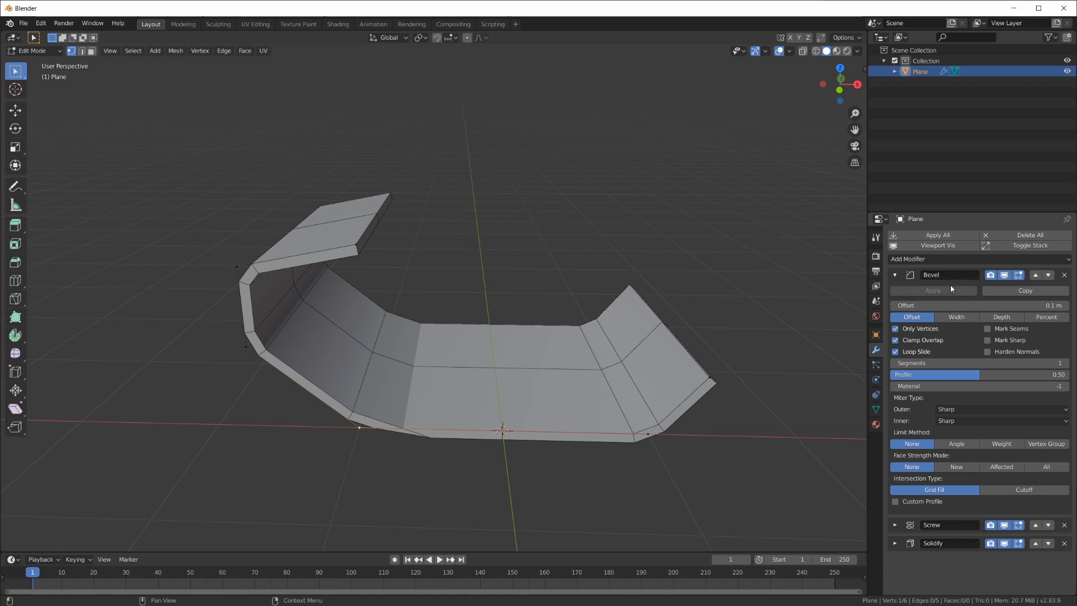
- Switch the Bevel modifier's Only Vertices off and back on to compare, and set its limit method to Weight
left_click(895, 329)
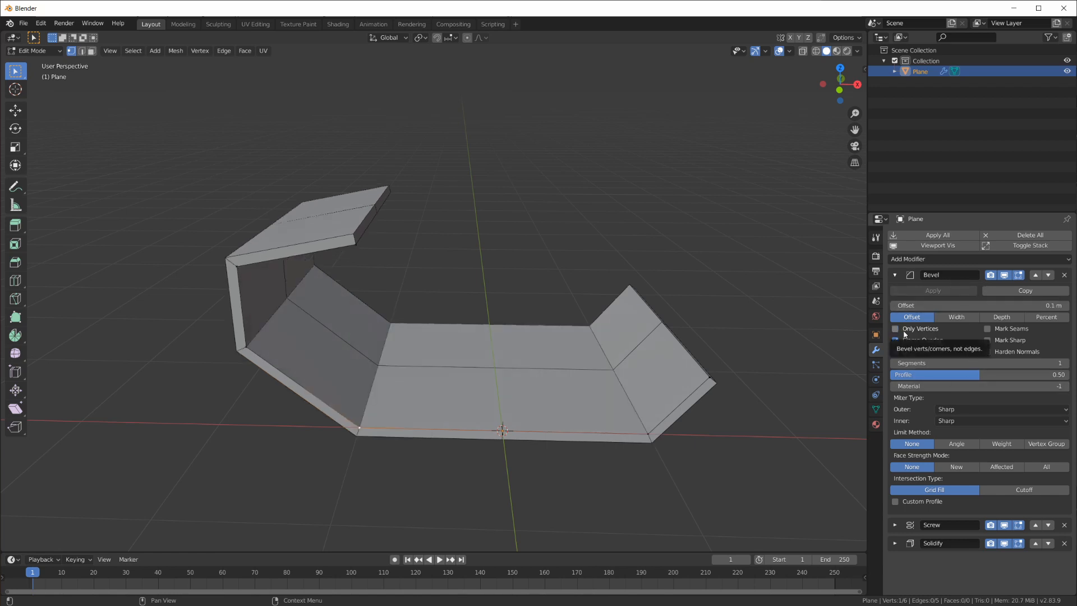
left_click(903, 333)
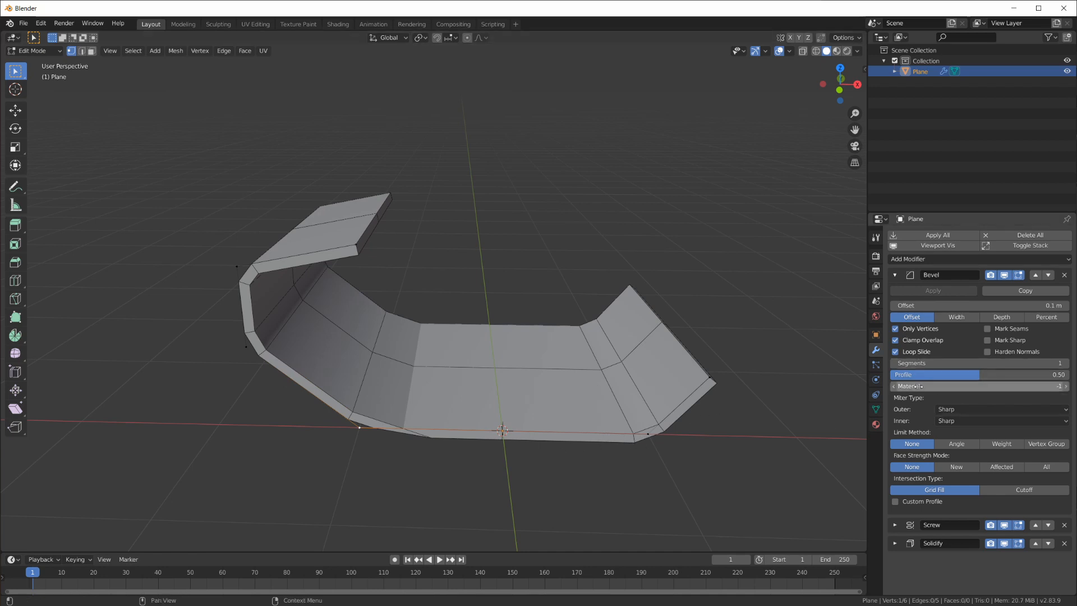
left_click(1000, 444)
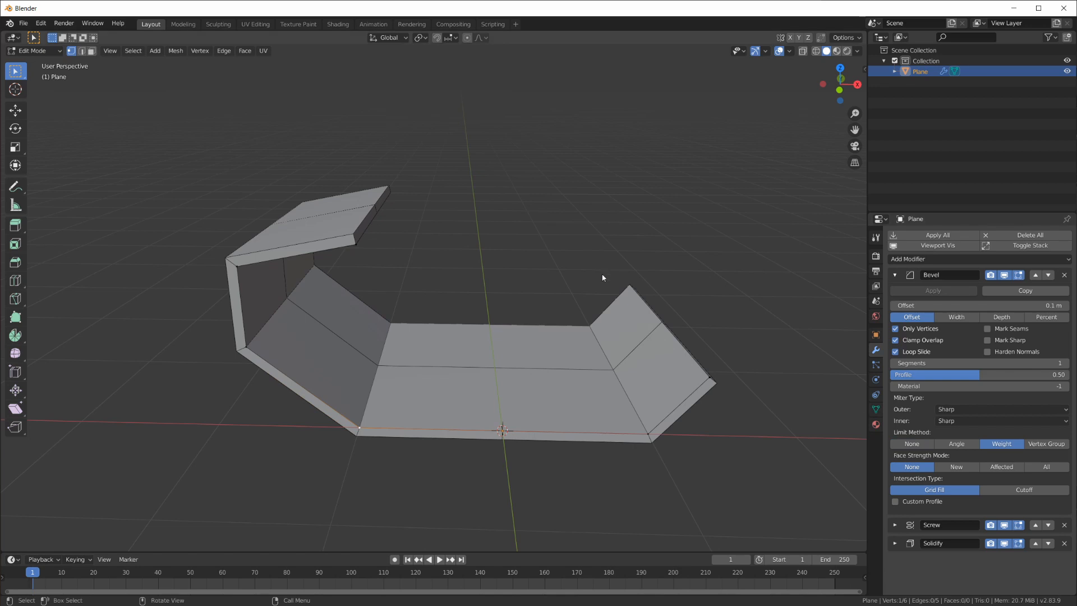
- Start the Shortcut VUr input display and bring up the selected vertex's transform and bevel weight properties
key("n")
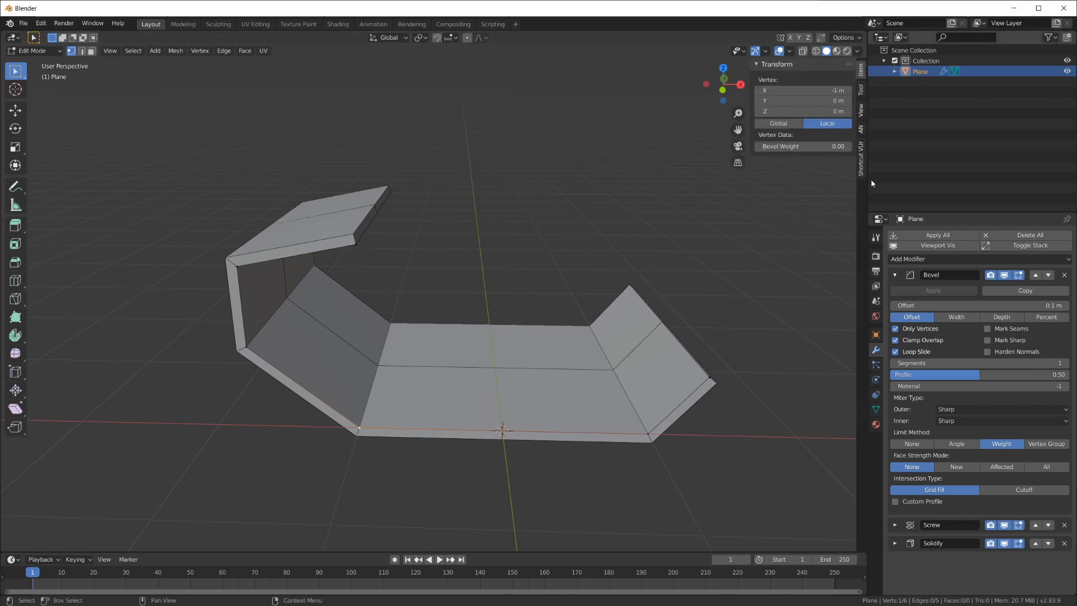
left_click(860, 158)
left_click(794, 80)
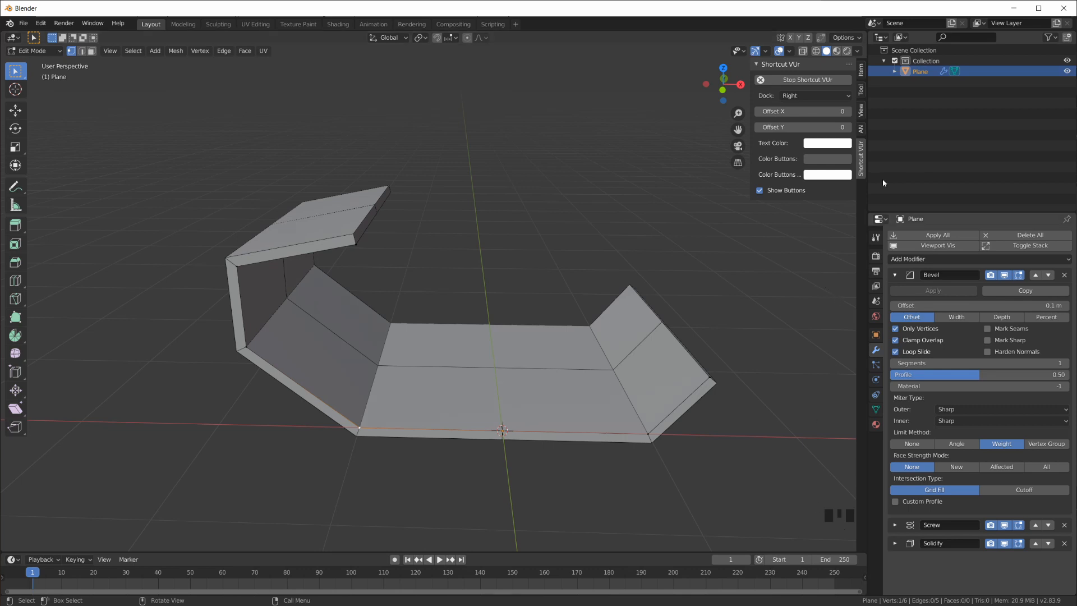
left_click(861, 71)
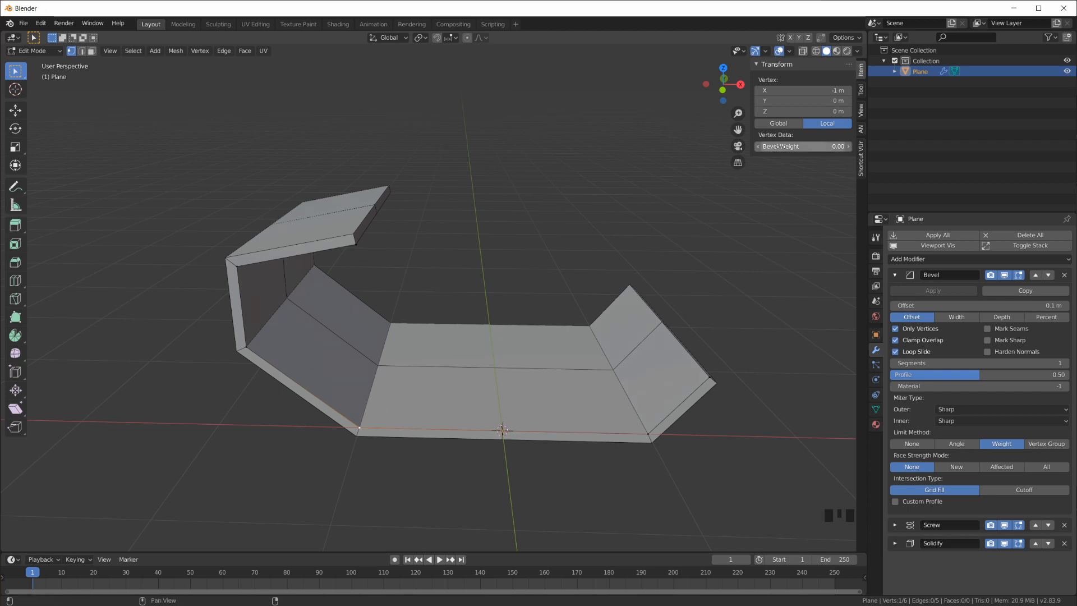
- Set the bevel weight of the profile's lower corner vertex on the negative X side to 1.00
middle_click_drag(536, 382, 540, 378)
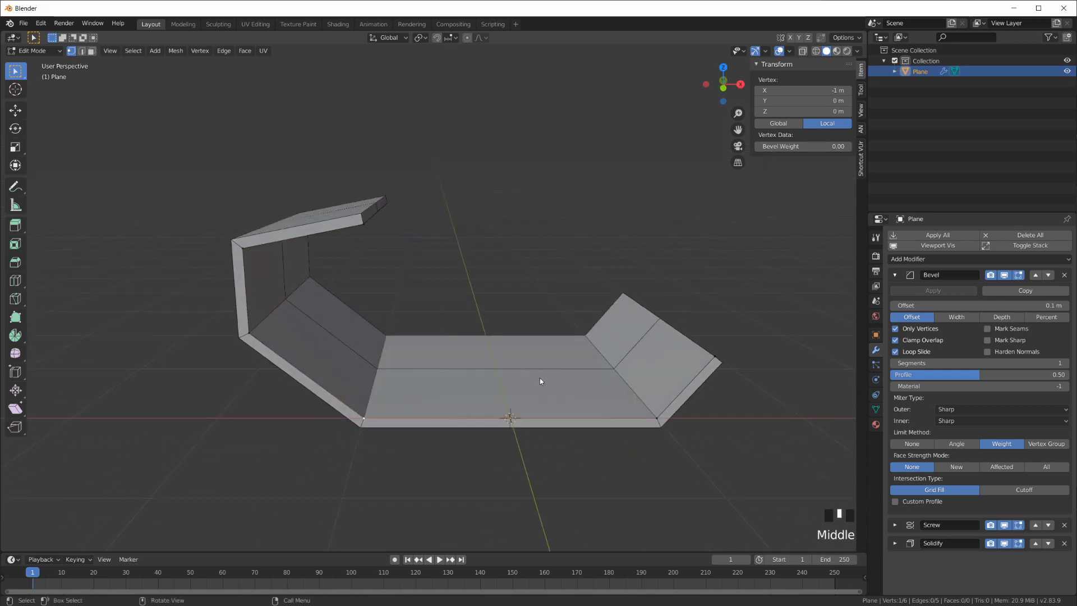
scroll(539, 378, "up", 1)
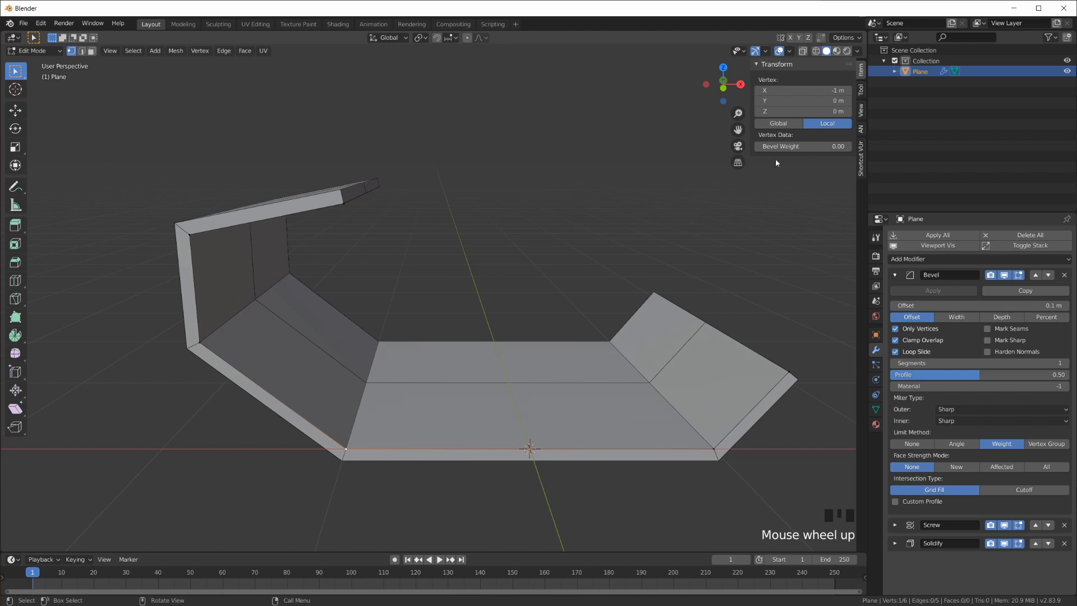
left_click(347, 450)
left_click_drag(778, 147, 841, 146)
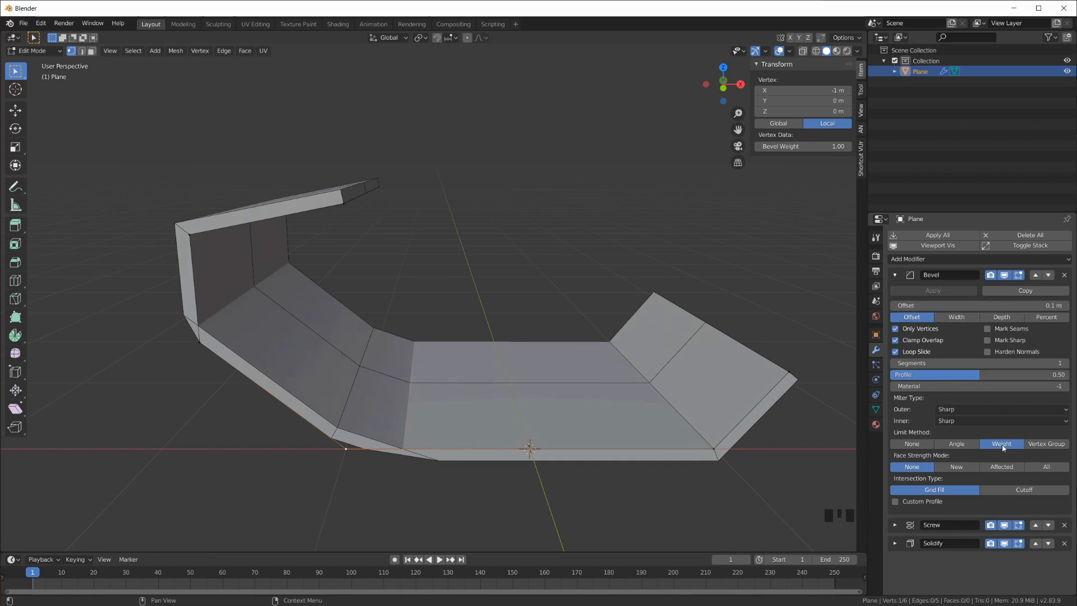
- Set the Bevel modifier's offset to 0.18 m and its segments to 7
left_click_drag(987, 305, 1035, 306)
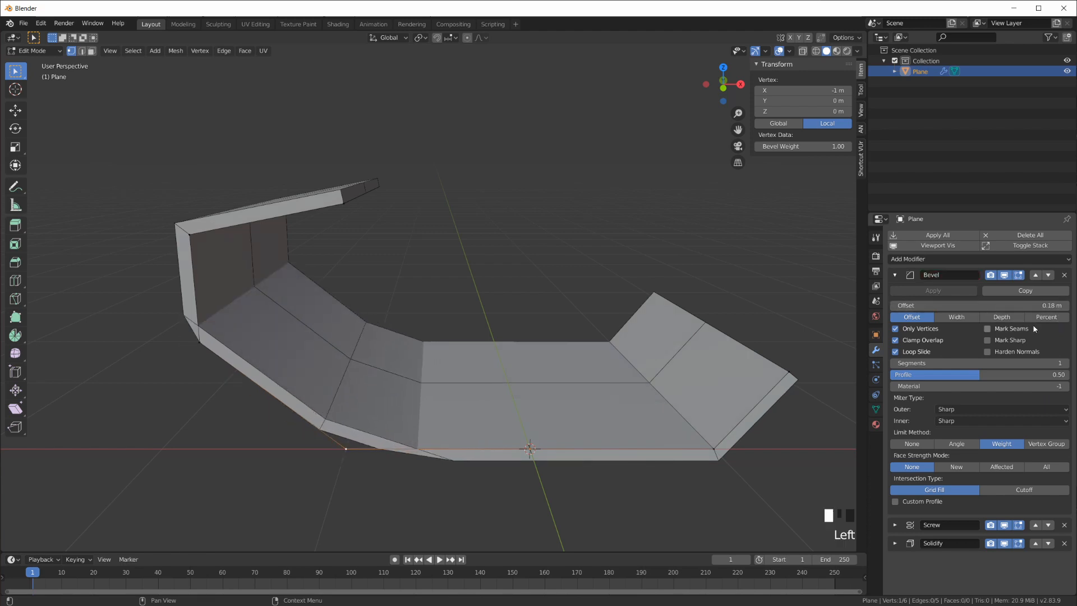
left_click(1065, 364)
left_click(1066, 363)
left_click(1065, 364)
left_click(1065, 363)
left_click(1066, 363)
left_click(1065, 364)
left_click(1066, 363)
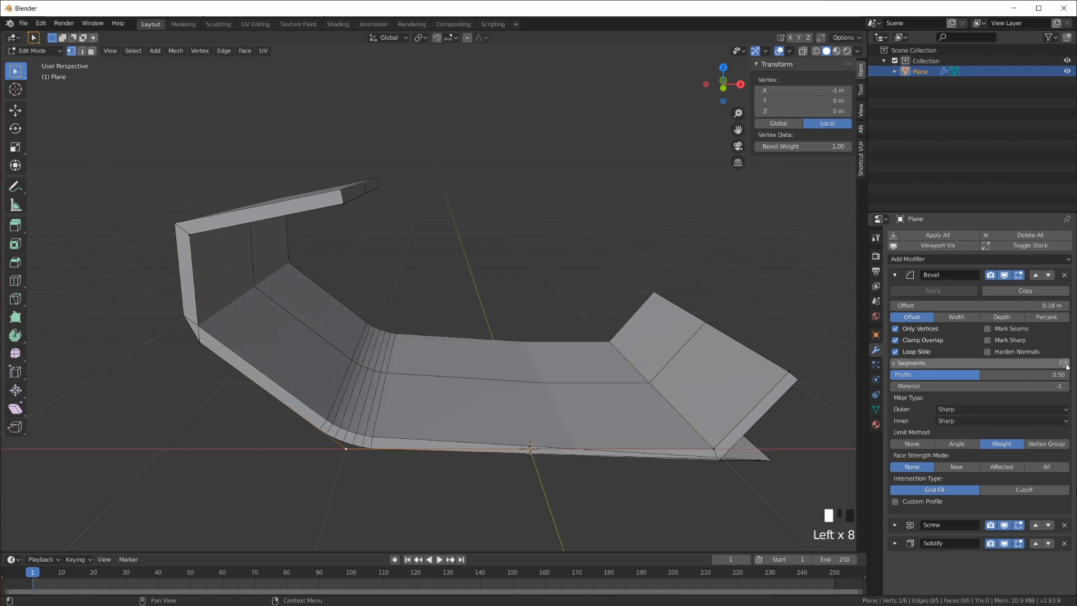
left_click(1065, 363)
left_click(893, 363)
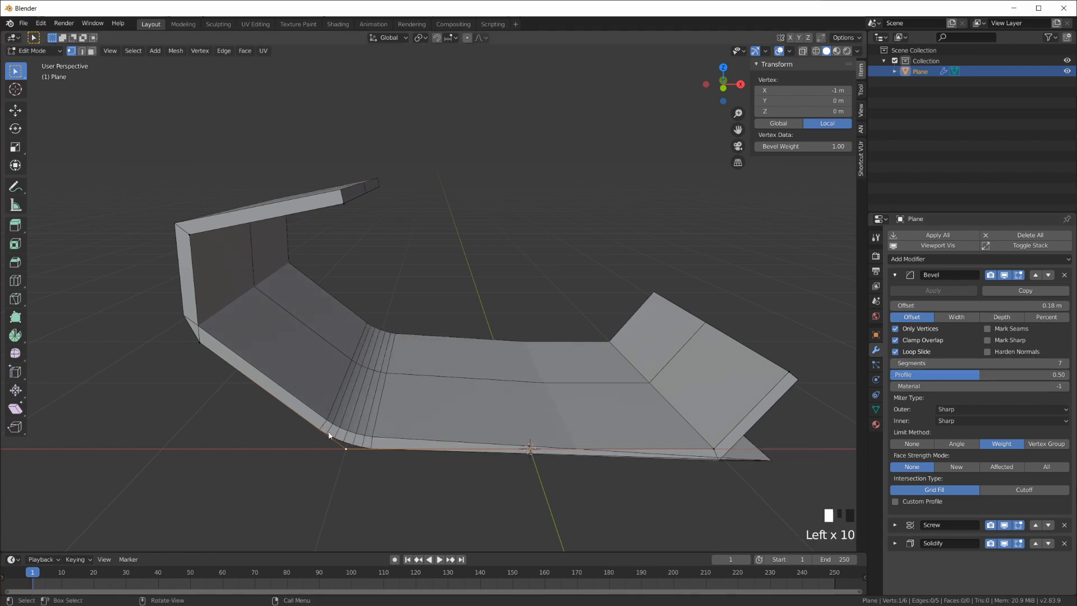
- Increase the Bevel modifier's offset to 0.37 m and inspect the rounded corner and the opposite end of the surface
middle_click_drag(352, 443, 404, 435)
left_click_drag(1003, 305, 1036, 305)
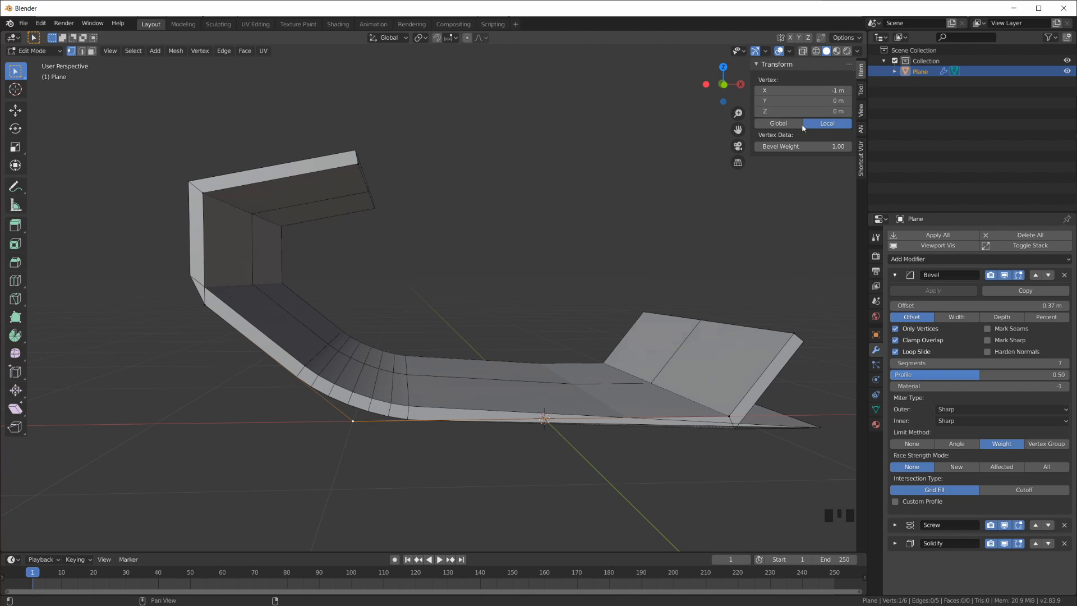
middle_click_drag(712, 368, 678, 365)
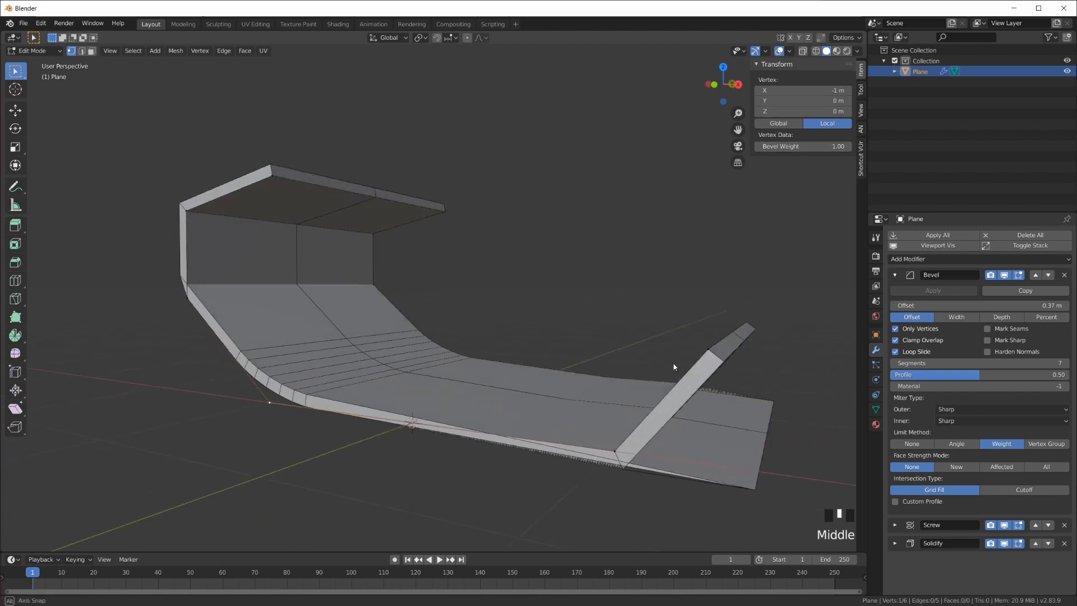
mouse_move(726, 473)
middle_mouse_down()
mouse_move(740, 467)
mouse_move(731, 460)
middle_mouse_up()
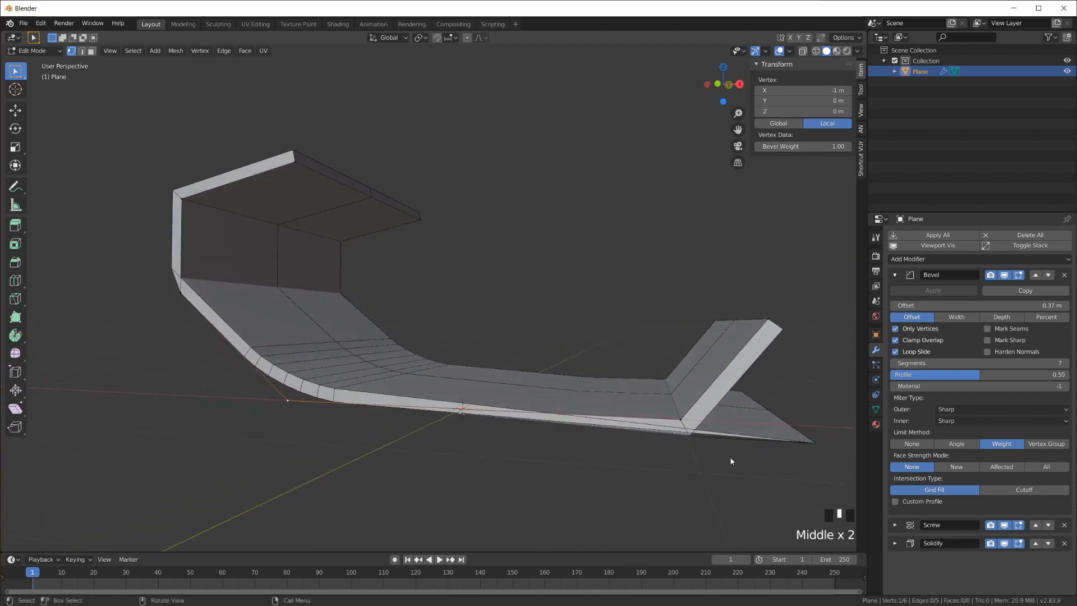
- Set the Solidify modifier's thickness to 0.06 m
scroll(721, 446, "up", 2)
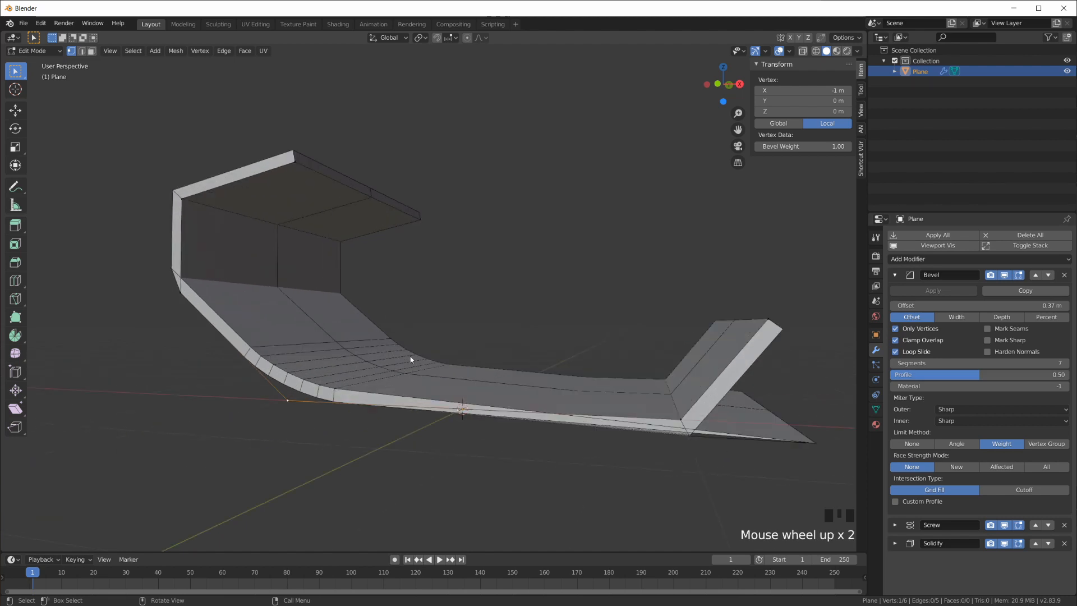
middle_click_drag(404, 361, 452, 373)
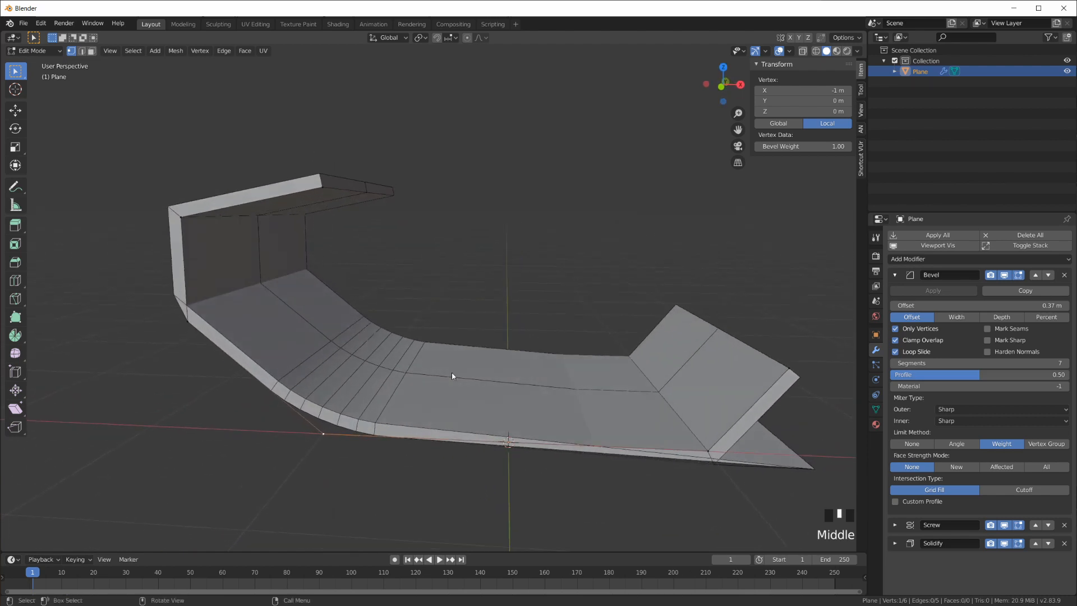
left_click(895, 275)
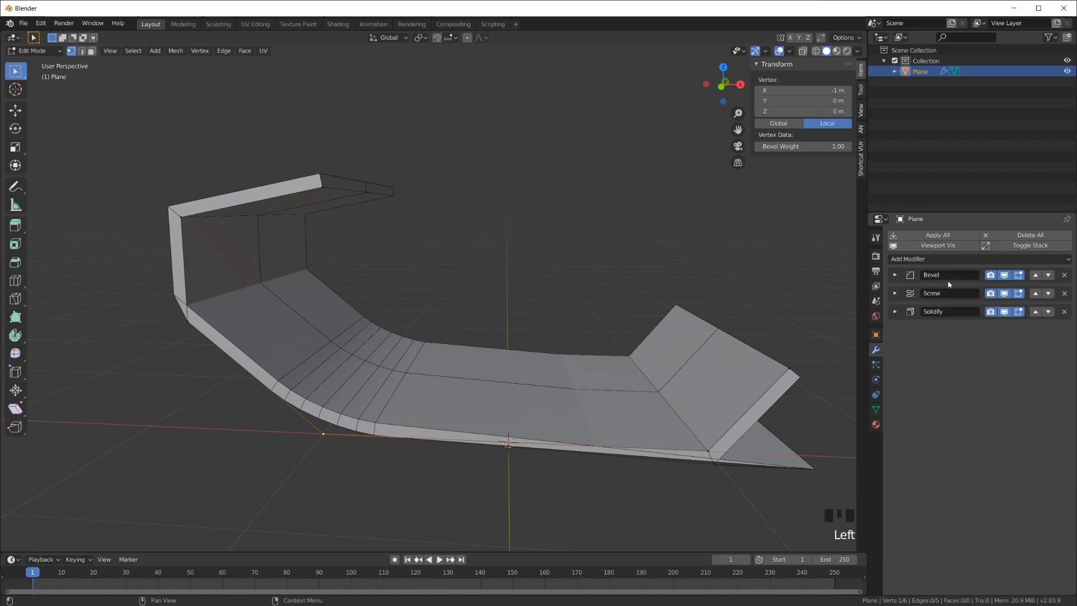
left_click(895, 311)
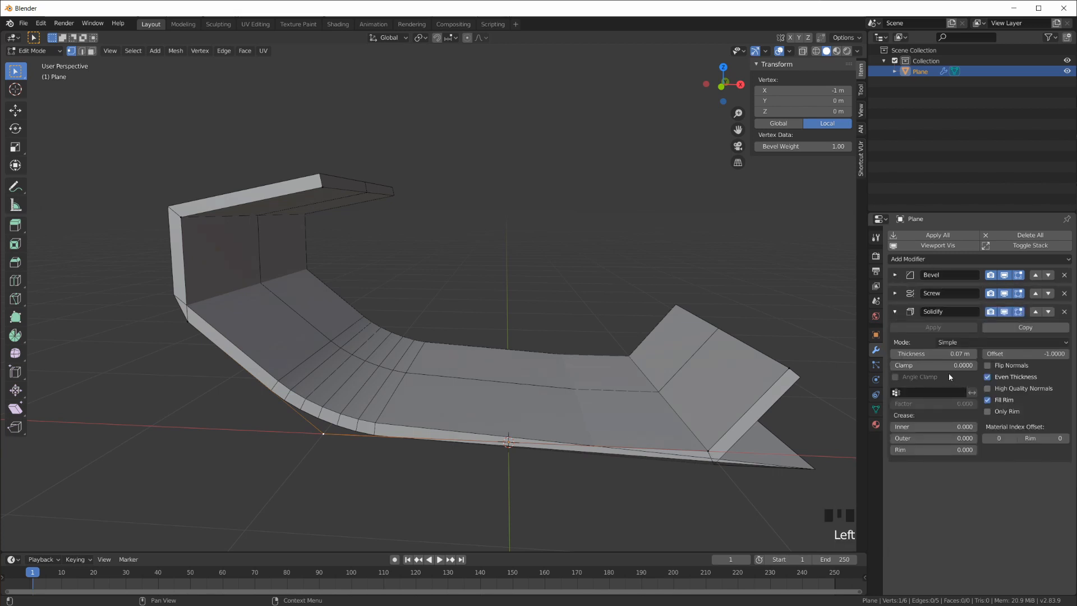
mouse_move(931, 353)
left_mouse_down()
mouse_move(899, 353)
mouse_move(937, 354)
left_mouse_up()
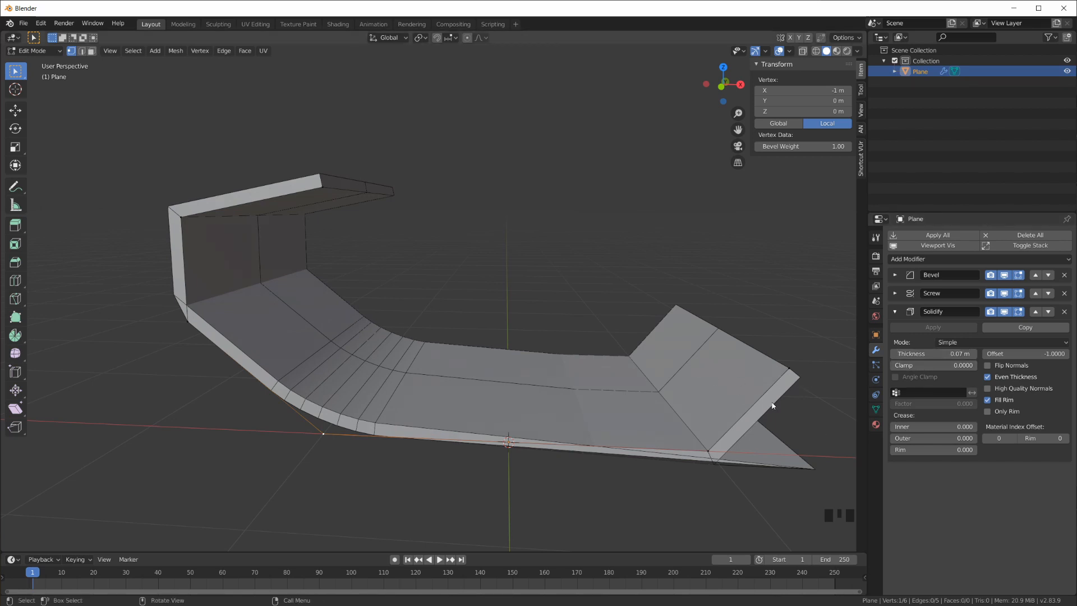
mouse_move(934, 353)
left_mouse_down()
mouse_move(900, 354)
mouse_move(925, 353)
left_mouse_up()
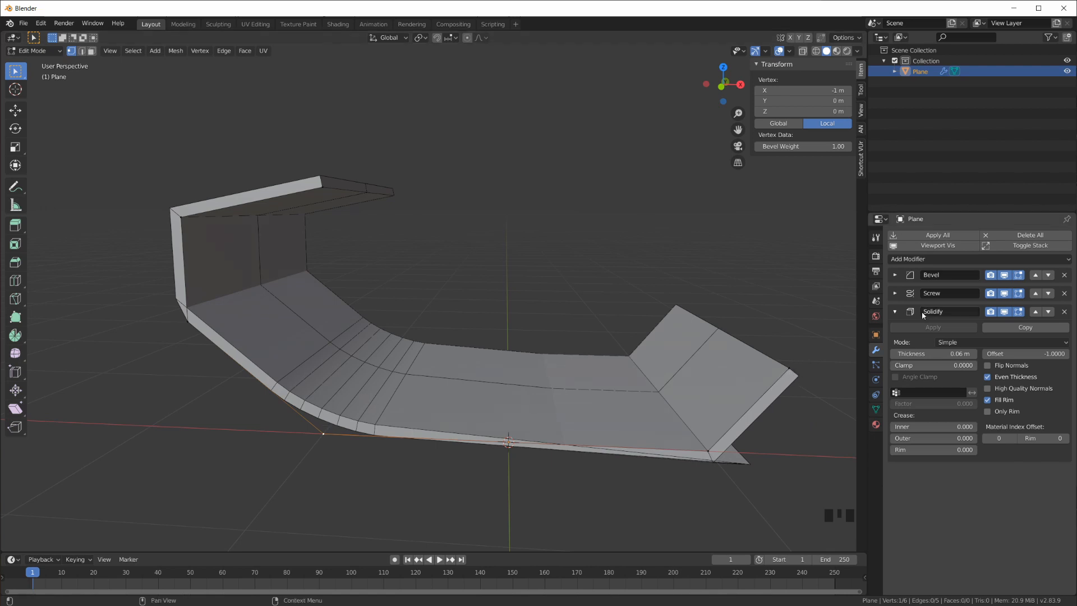
left_click_drag(933, 354, 911, 353)
- Turn on Calc Order in the Screw modifier to even out the surface's thickness
left_click(894, 293)
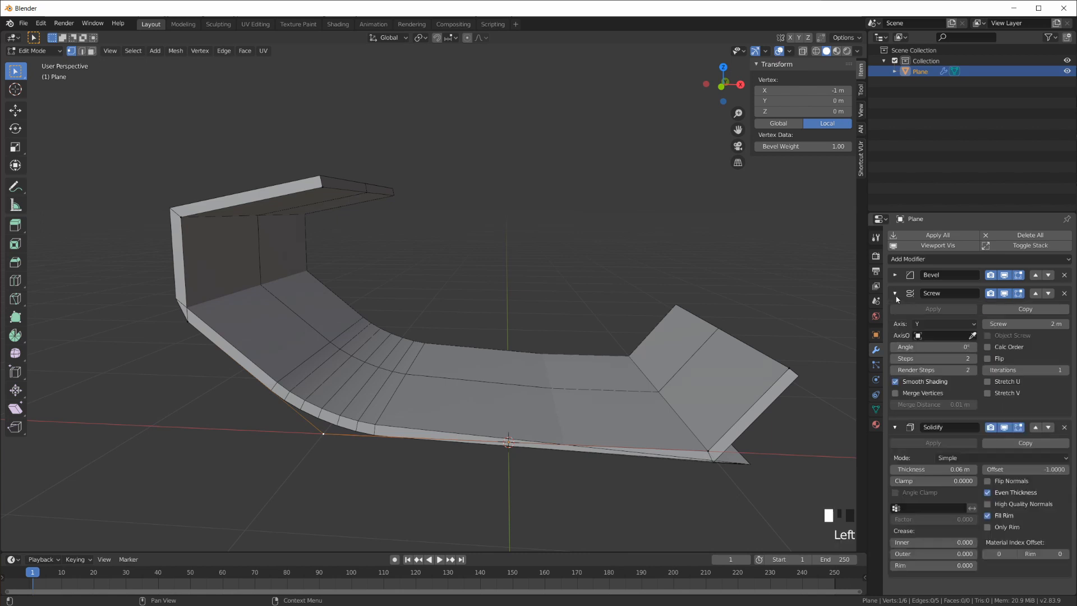
left_click(999, 348)
middle_click_drag(601, 380, 823, 363)
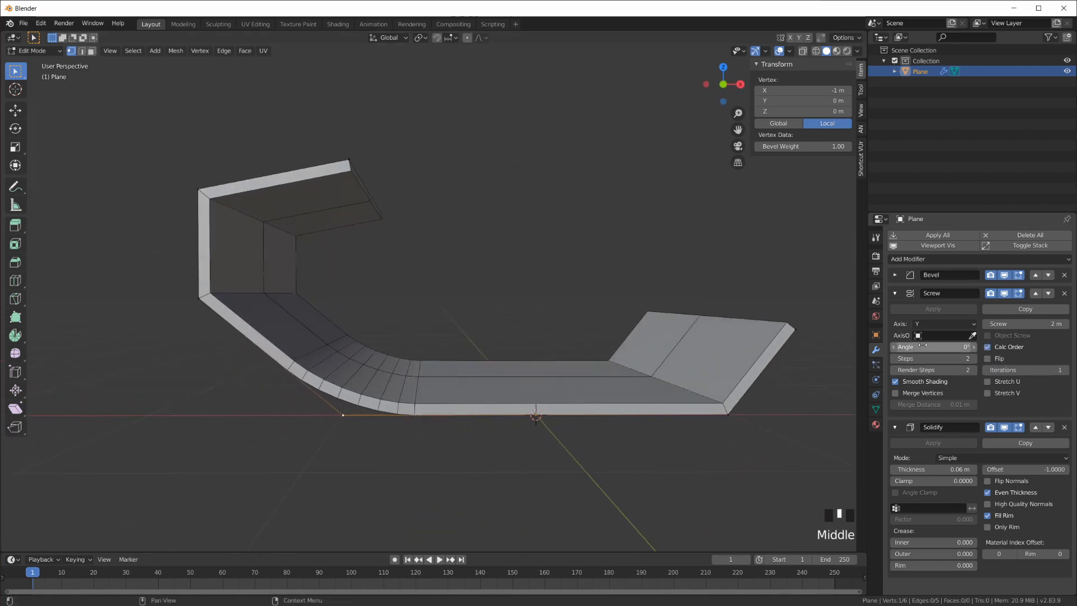
- Set the Solidify modifier's thickness to -0.07 m so the surface thickens toward the opposite side
left_click(895, 293)
left_click_drag(942, 353, 917, 353)
middle_click_drag(704, 336, 701, 359)
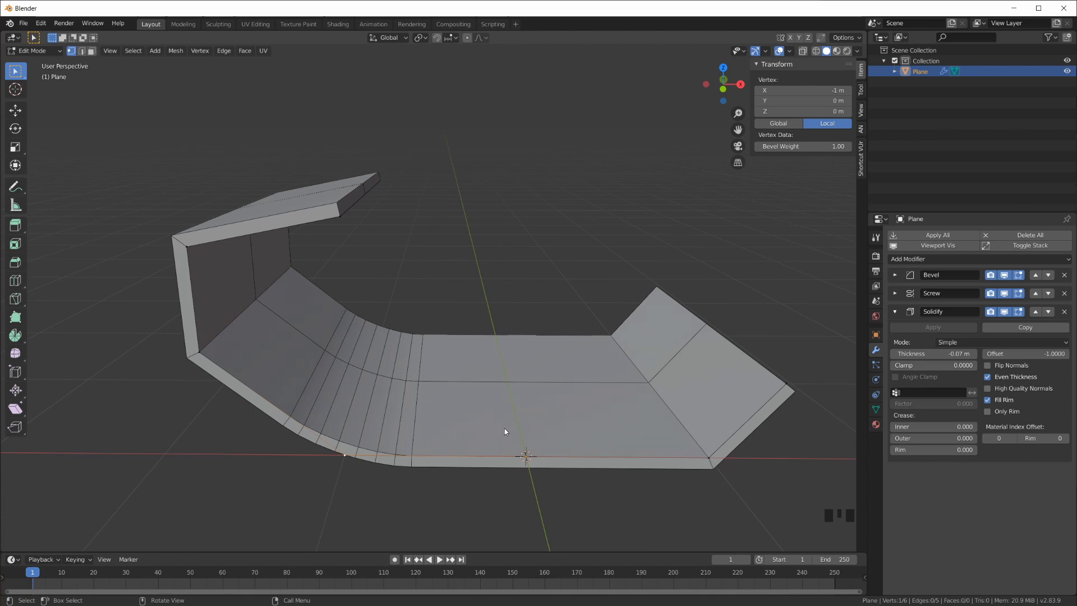
- Set the bevel weight of the profile's lower corner vertex on the positive X side to 0.15
left_click(895, 311)
left_click(894, 293)
left_click(894, 293)
left_click(895, 274)
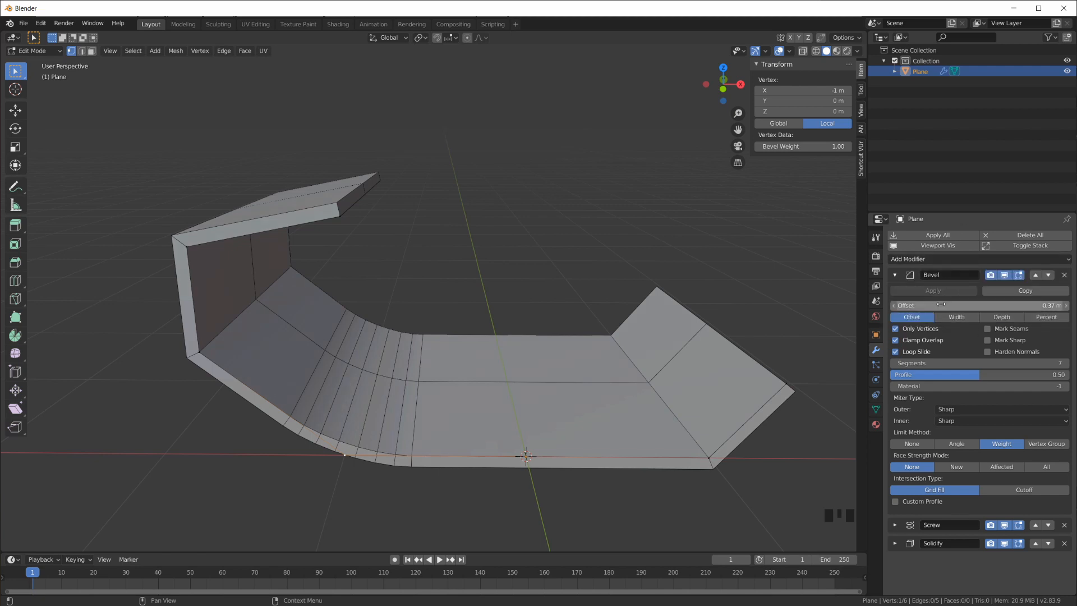
left_click(707, 459)
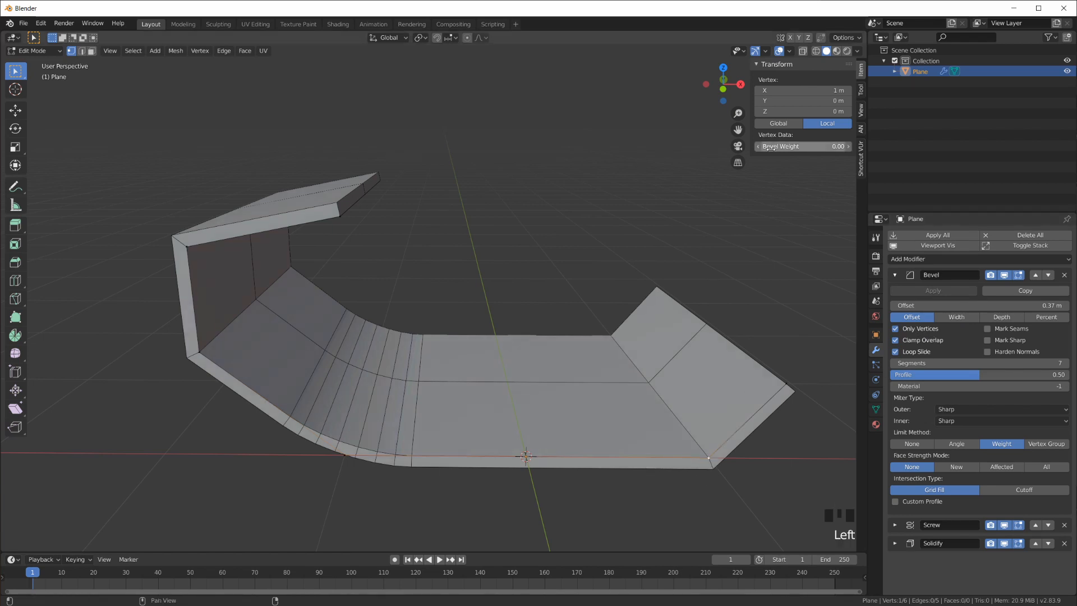
left_click_drag(802, 146, 835, 146)
middle_click_drag(656, 269, 665, 250)
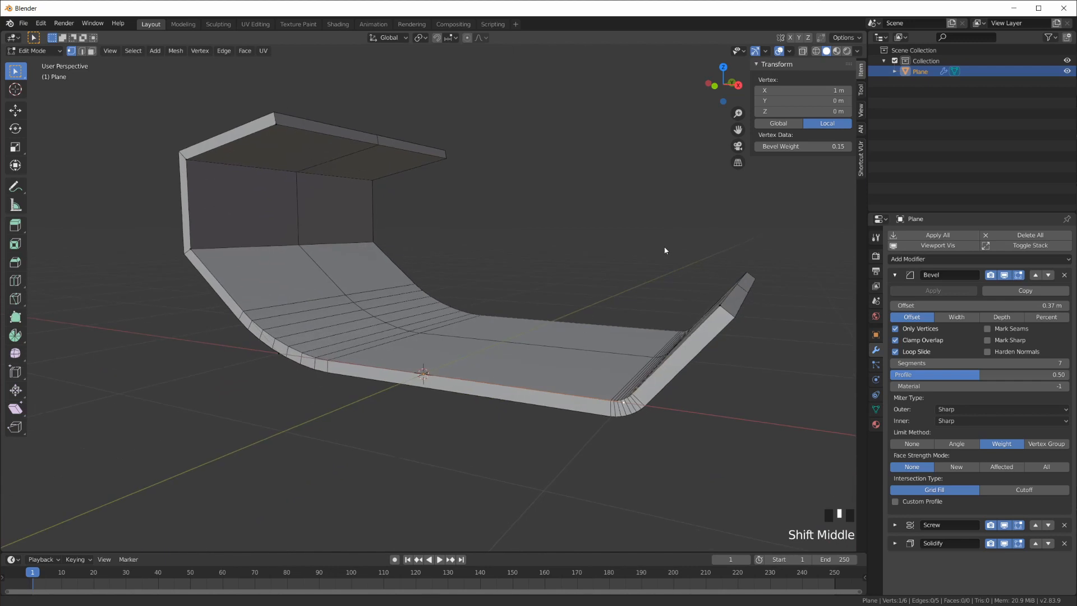
- Switch the viewport lighting to MatCap and choose the metallic blue-grey matcap with an orange highlight
left_click(857, 51)
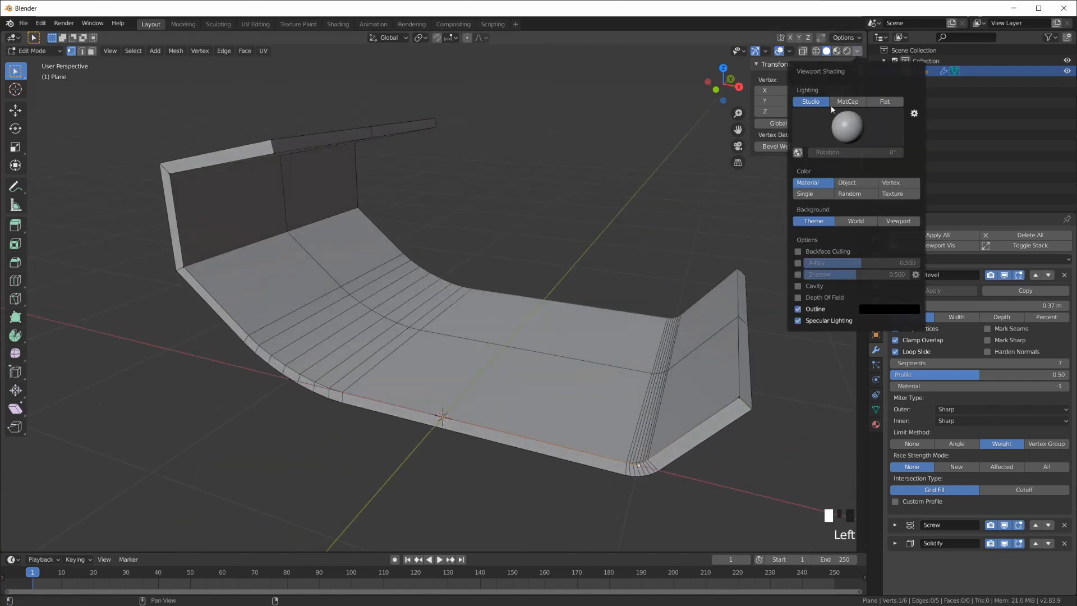
left_click(841, 102)
left_click(848, 127)
left_click(799, 175)
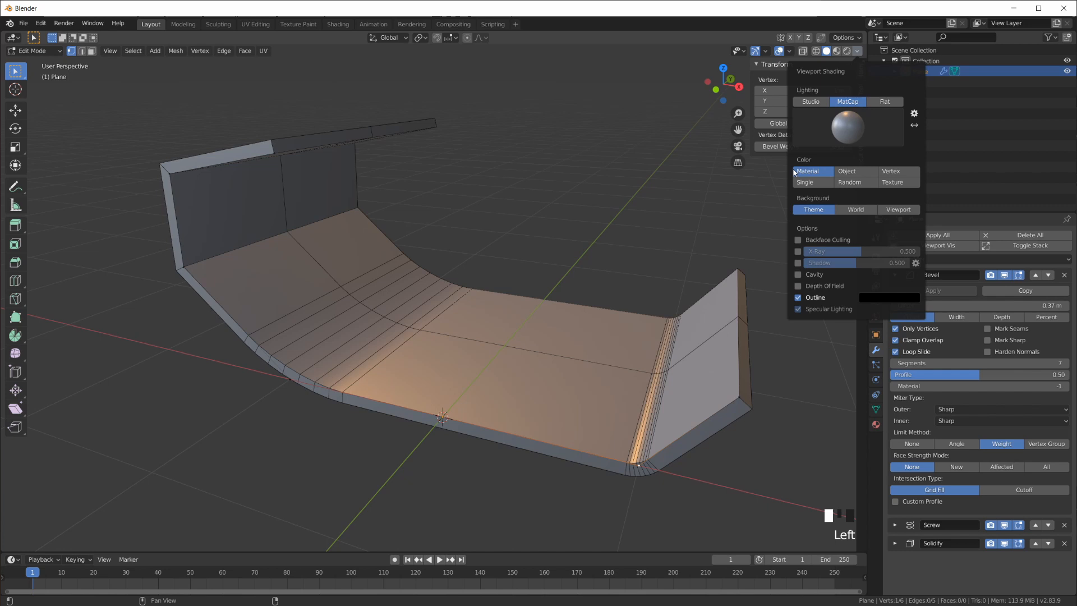
- Set the bevel weight of the profile's upper corner vertex on the negative X side to 0.20
mouse_move(537, 298)
middle_mouse_down()
mouse_move(550, 293)
mouse_move(548, 314)
mouse_move(579, 303)
mouse_move(541, 298)
mouse_move(574, 297)
mouse_move(558, 294)
middle_mouse_up()
left_click(230, 317)
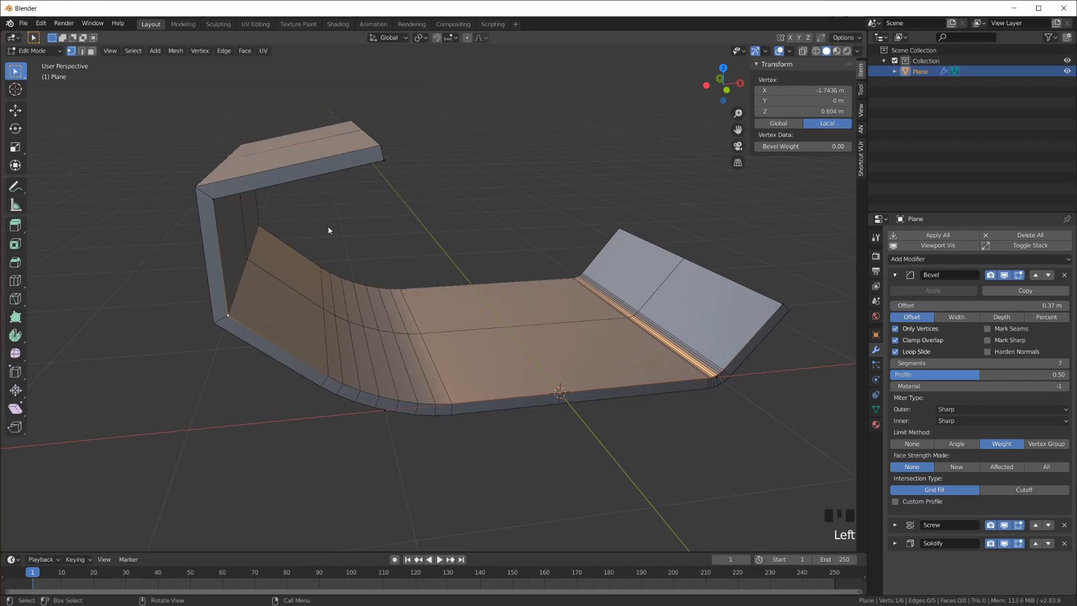
left_click(213, 199)
left_click_drag(802, 146, 836, 146)
middle_click_drag(701, 263, 806, 226)
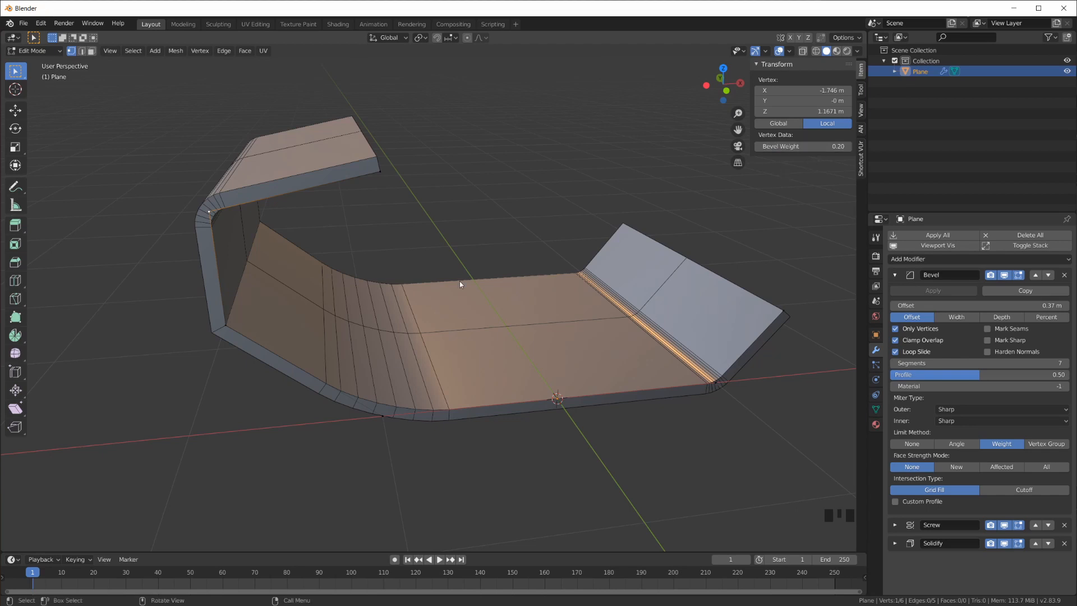
middle_click_drag(678, 404, 664, 521)
scroll(667, 478, "up", 2)
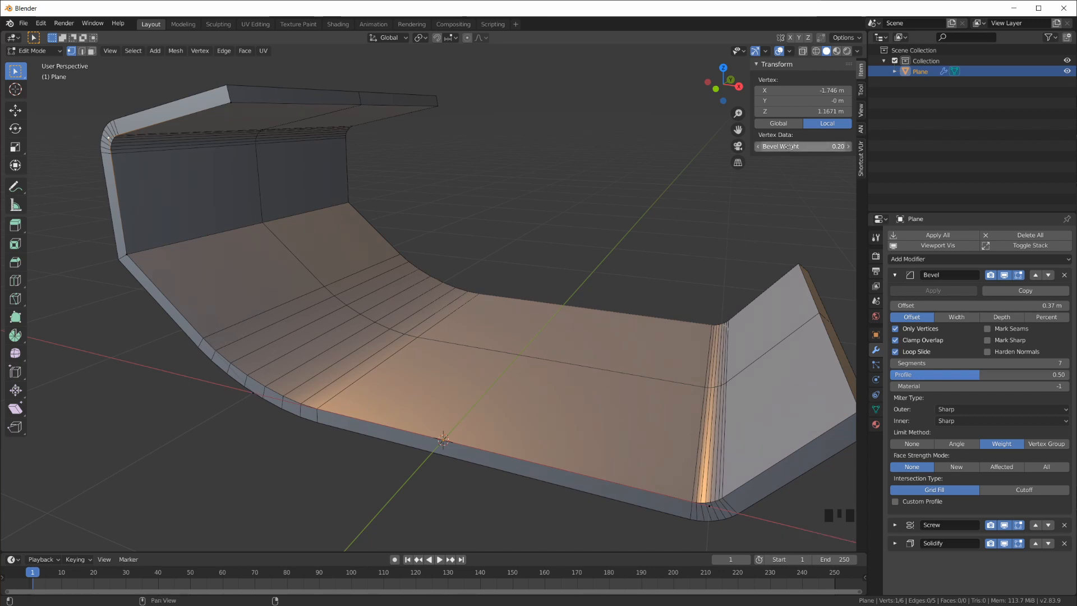
- Collapse the Bevel settings and examine the rounded corners and wall thickness of the surface from several angles
left_click(894, 275)
right_click(510, 359)
middle_click_drag(495, 381, 530, 395)
scroll(503, 388, "down", 3)
scroll(502, 391, "up", 1)
middle_click_drag(560, 333, 547, 321)
middle_click_drag(209, 228, 254, 252, "shift")
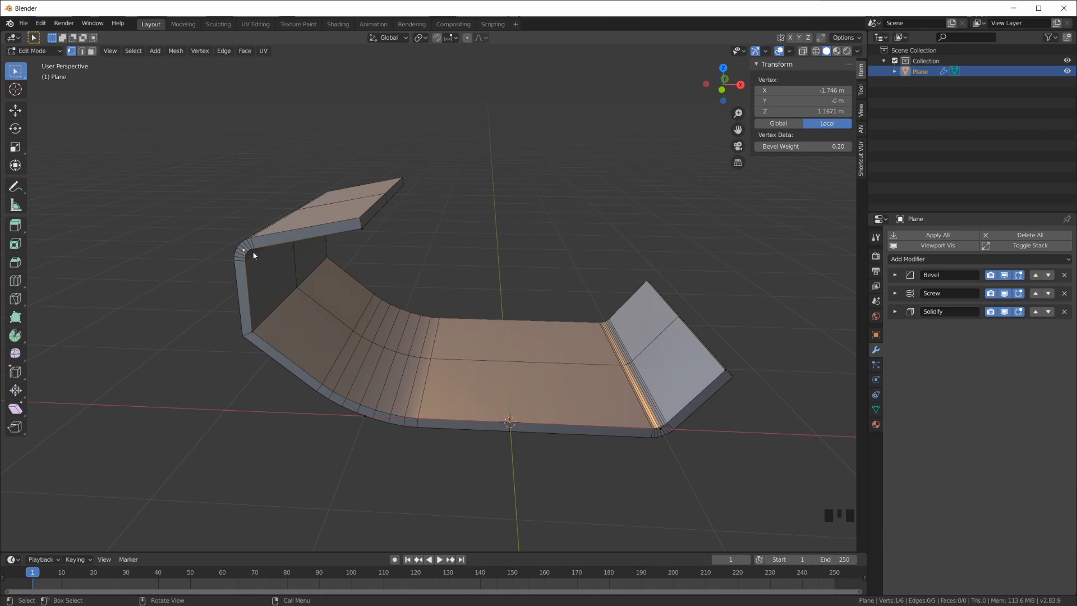
scroll(245, 251, "up", 2)
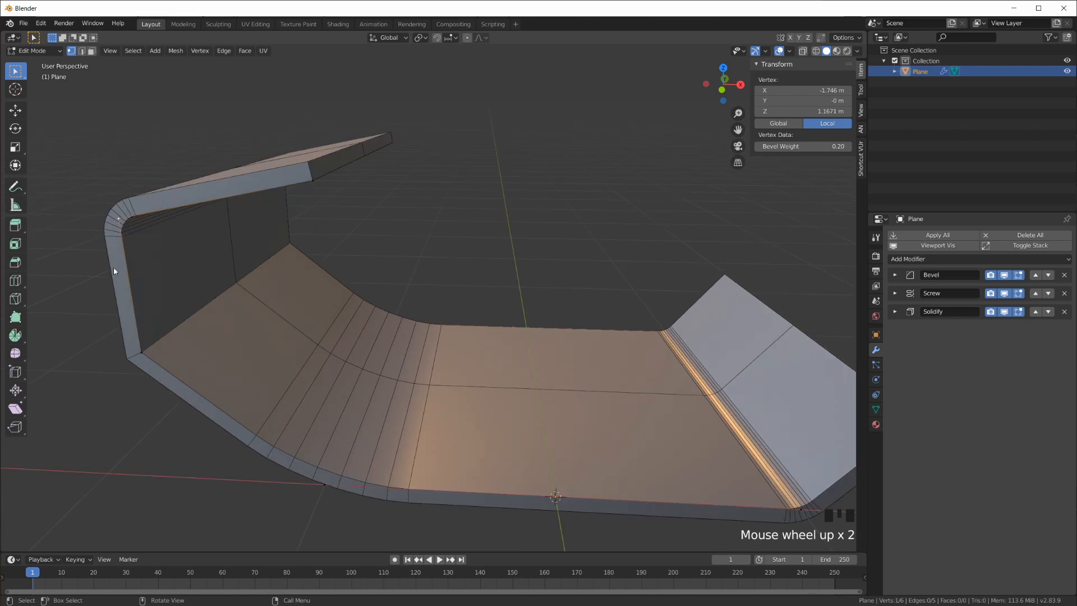
scroll(314, 284, "down", 2)
mouse_move(314, 283)
middle_mouse_down()
mouse_move(237, 264)
mouse_move(334, 279)
mouse_move(317, 274)
middle_mouse_up()
scroll(261, 271, "up", 1)
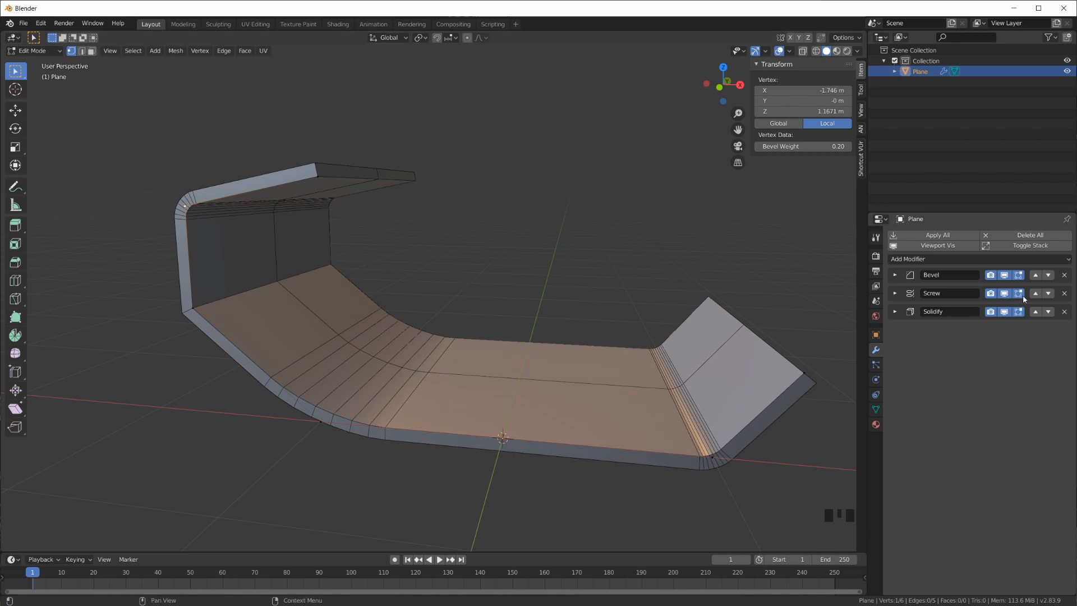
- Try other segment counts in the Bevel modifier and return the value to 7
left_click(895, 275)
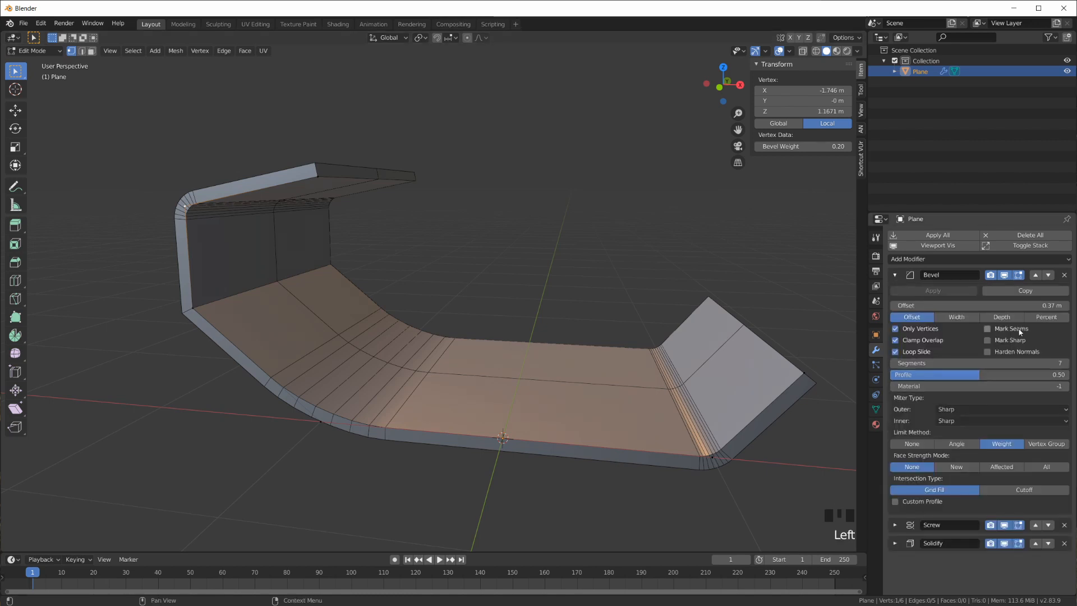
left_click(1066, 364)
left_click(1066, 364)
left_click(894, 364)
left_click(894, 364)
left_click(895, 364)
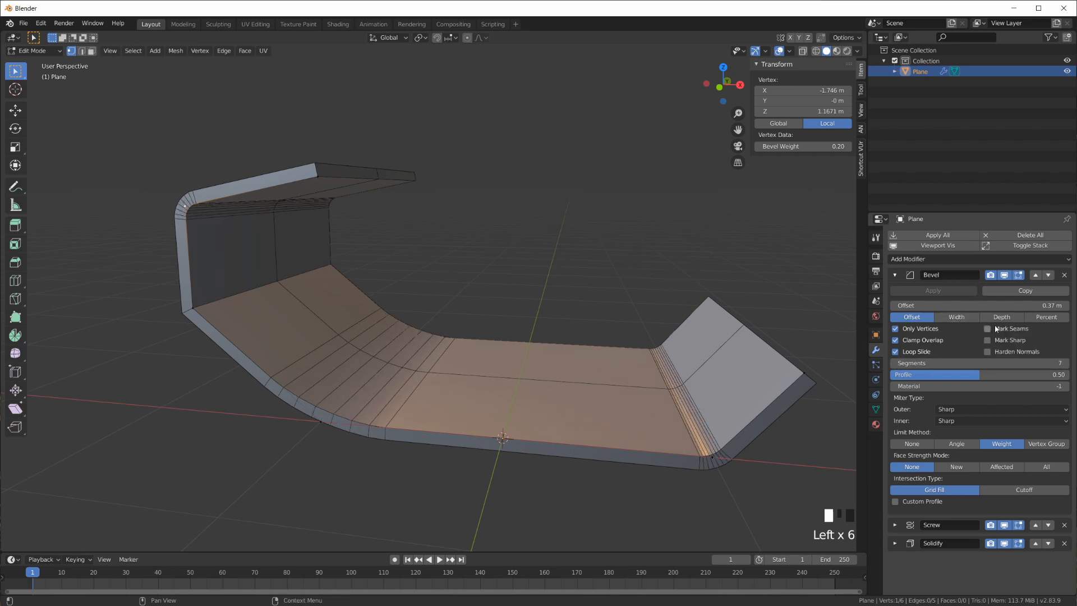
- Increase the Bevel modifier's offset to 0.61 m and reduce the upper corner vertex's bevel weight to 0.14
left_click_drag(1058, 305, 908, 317)
left_click(185, 209)
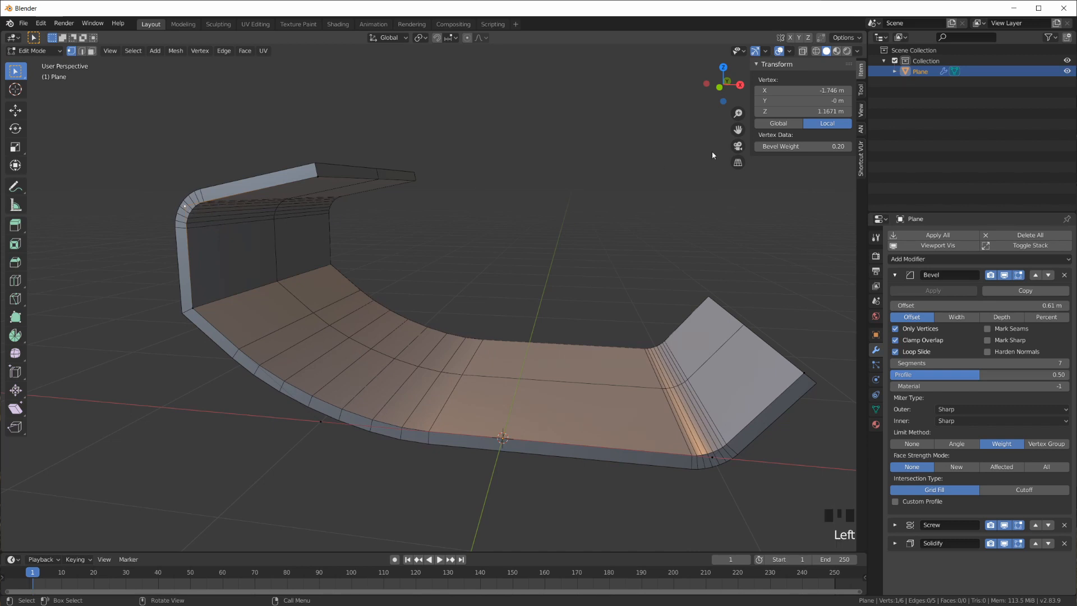
mouse_move(805, 147)
left_mouse_down()
mouse_move(777, 147)
mouse_move(816, 145)
left_mouse_up()
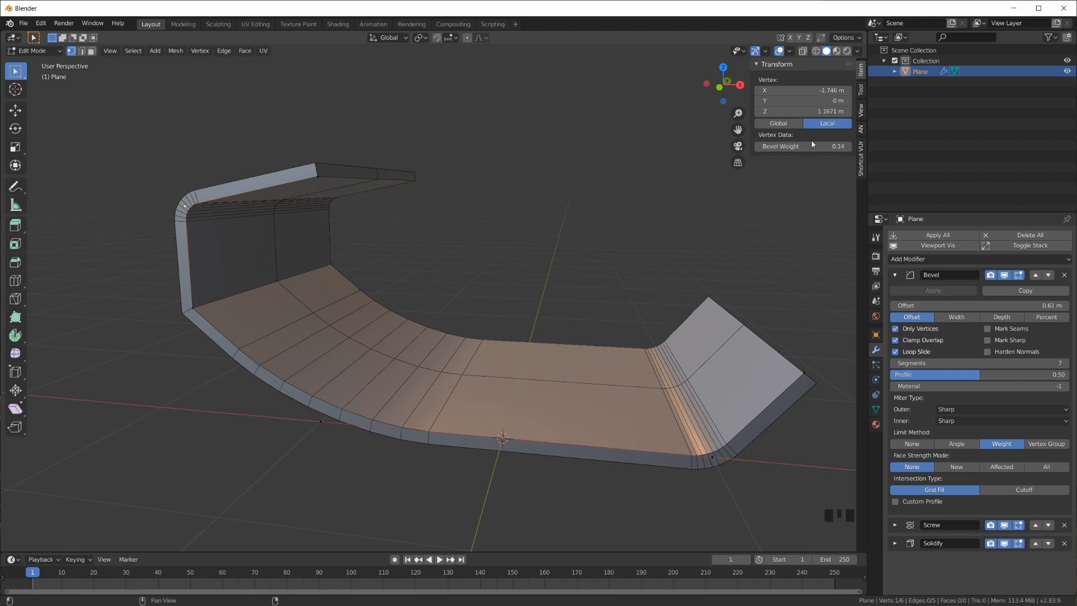
middle_click_drag(706, 235, 610, 313)
scroll(582, 281, "down", 3)
middle_click_drag(620, 367, 607, 399)
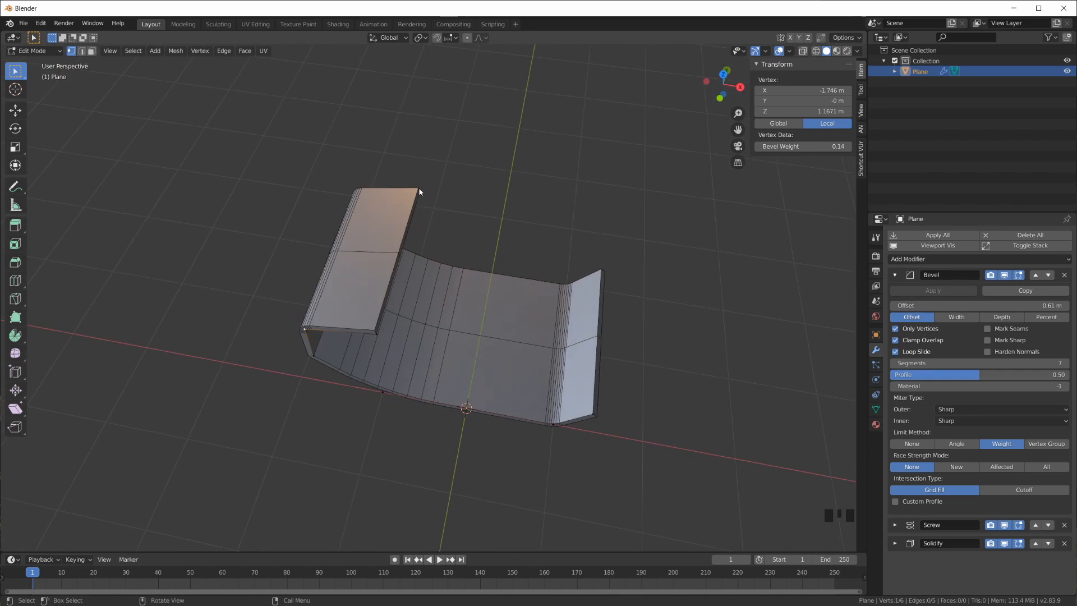
- Assign the profile's two end vertices to a new vertex group named "round corners" with weight 1.000
middle_click_drag(542, 354, 356, 273)
scroll(521, 328, "up", 3)
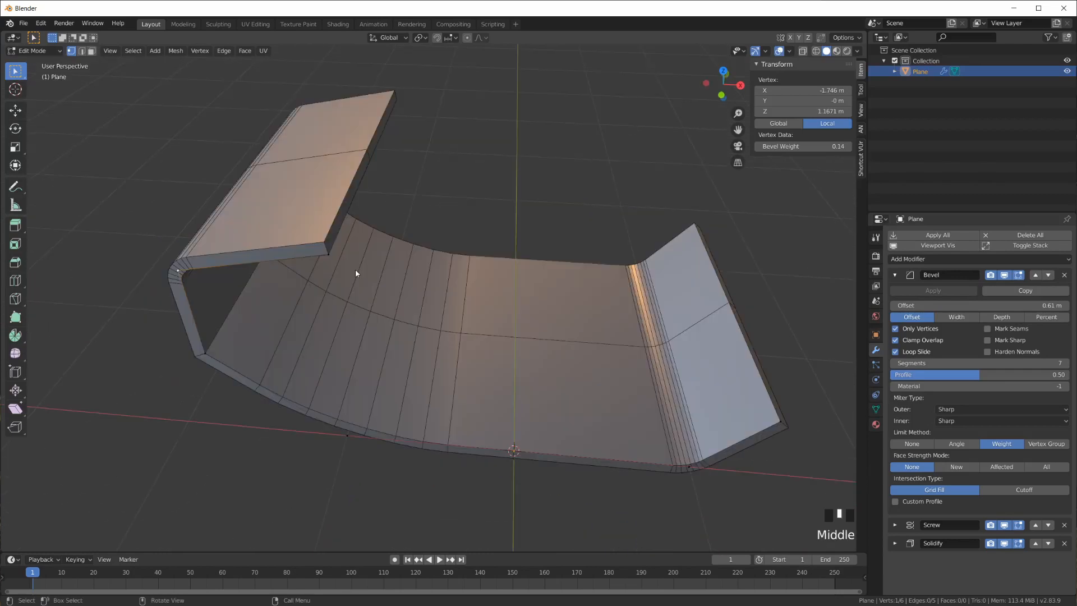
left_click(329, 254)
left_click(778, 449, "shift")
middle_click_drag(778, 449, 772, 391)
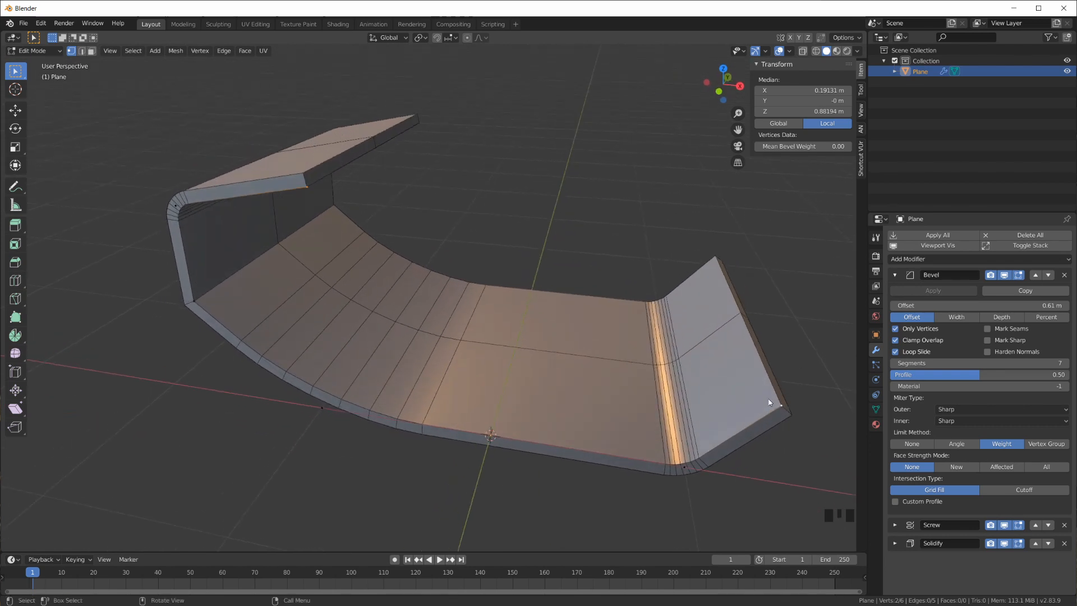
left_click(874, 410)
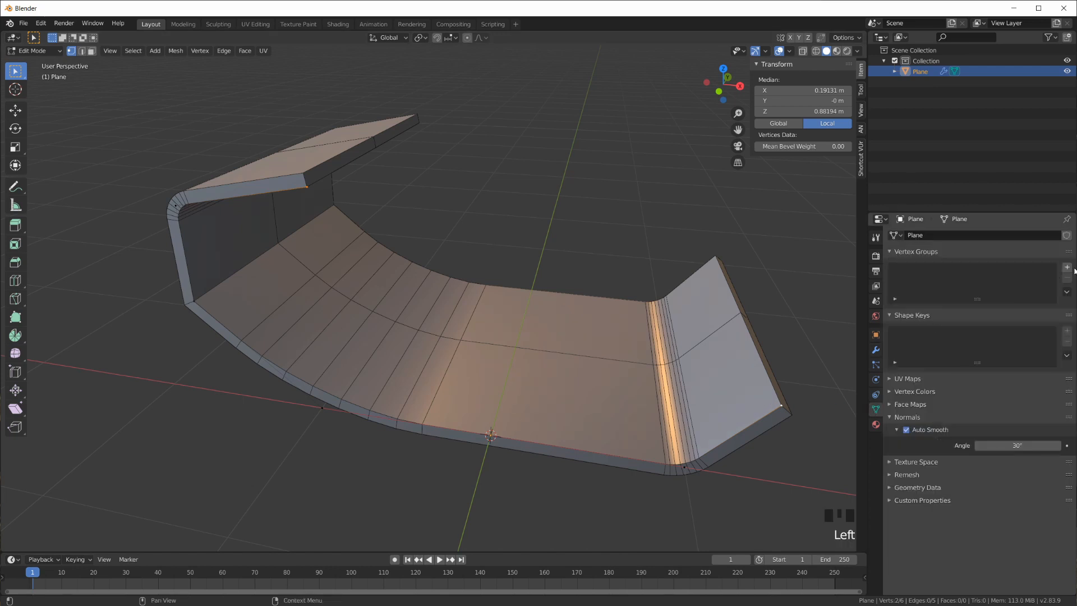
left_click(944, 286)
double_click(914, 270)
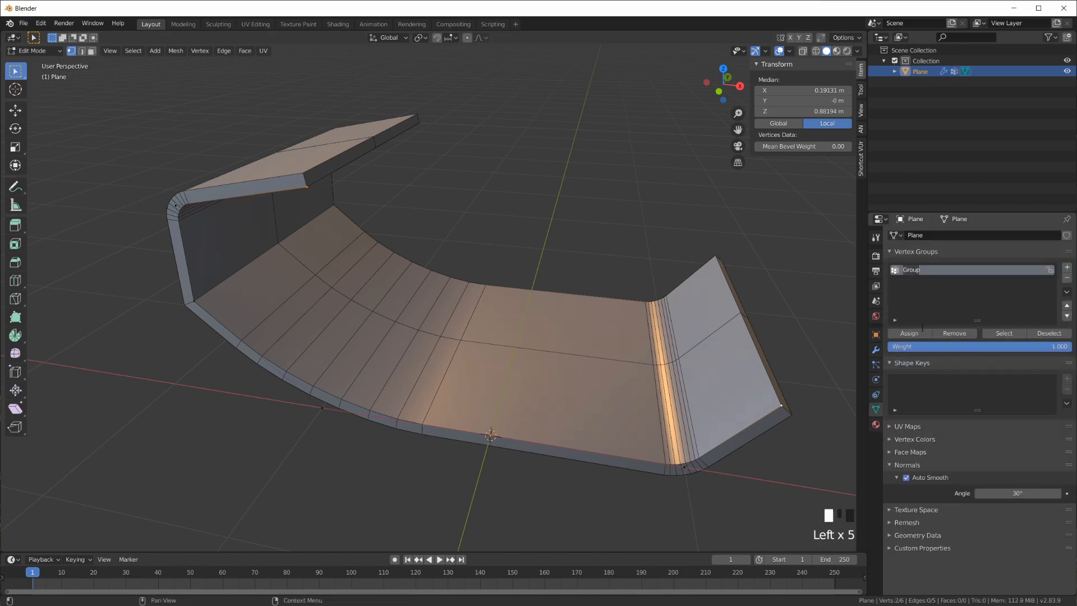
type("round corners")
left_click(921, 332)
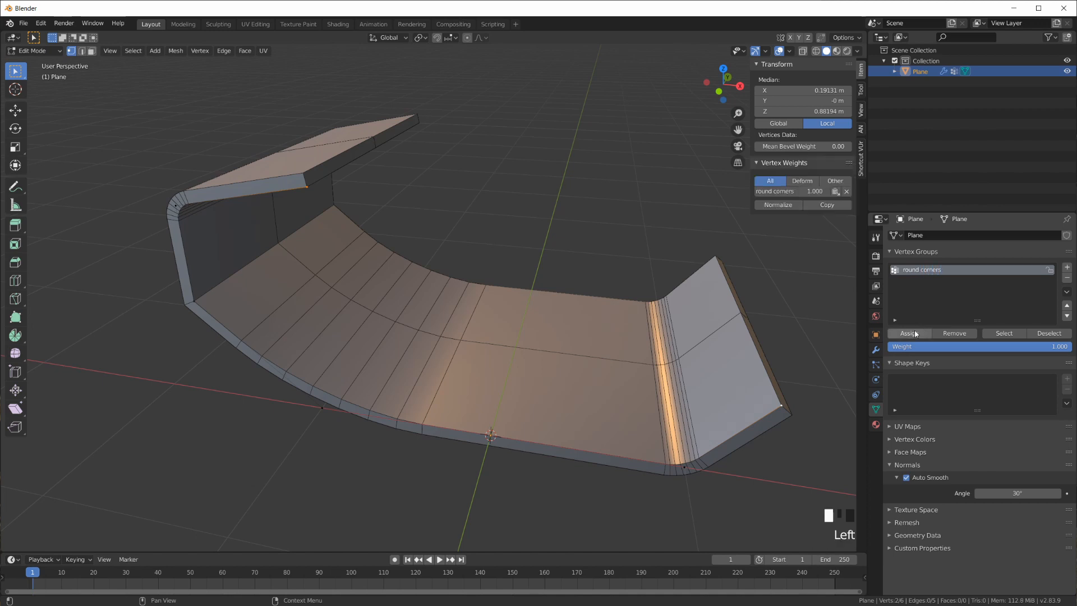
- Return to the object's modifiers and collapse the whole stack
left_click(874, 350)
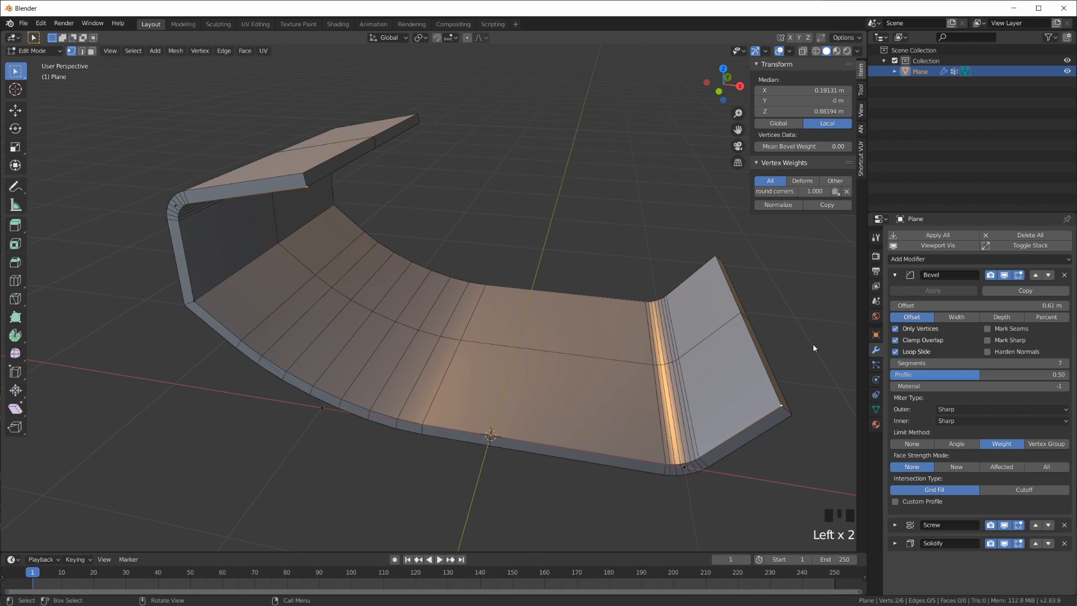
left_click(1025, 251)
left_click(1022, 249)
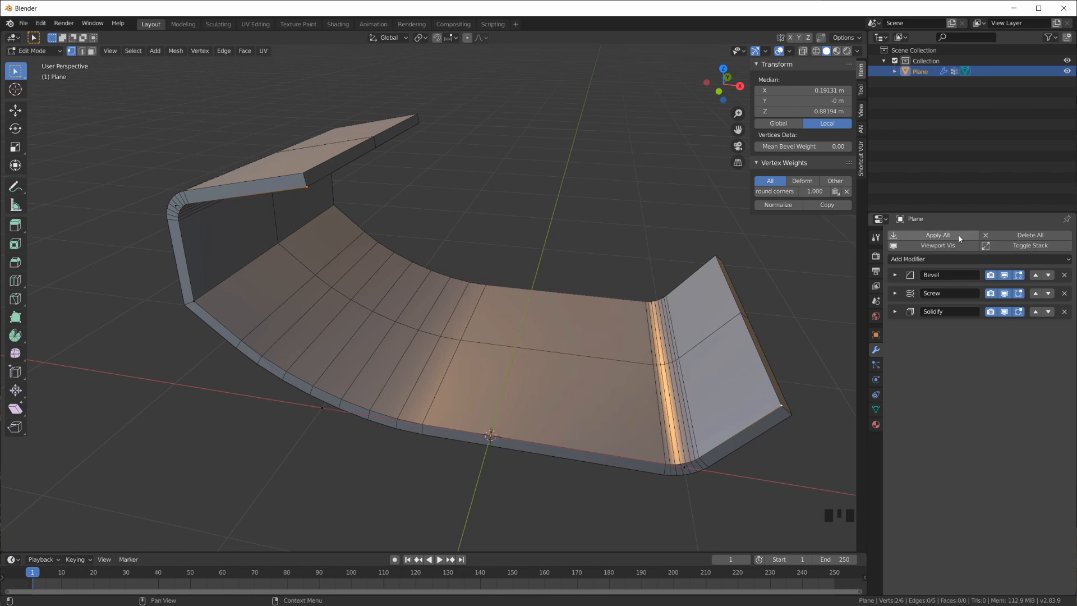
left_click(1008, 246)
left_click(1008, 245)
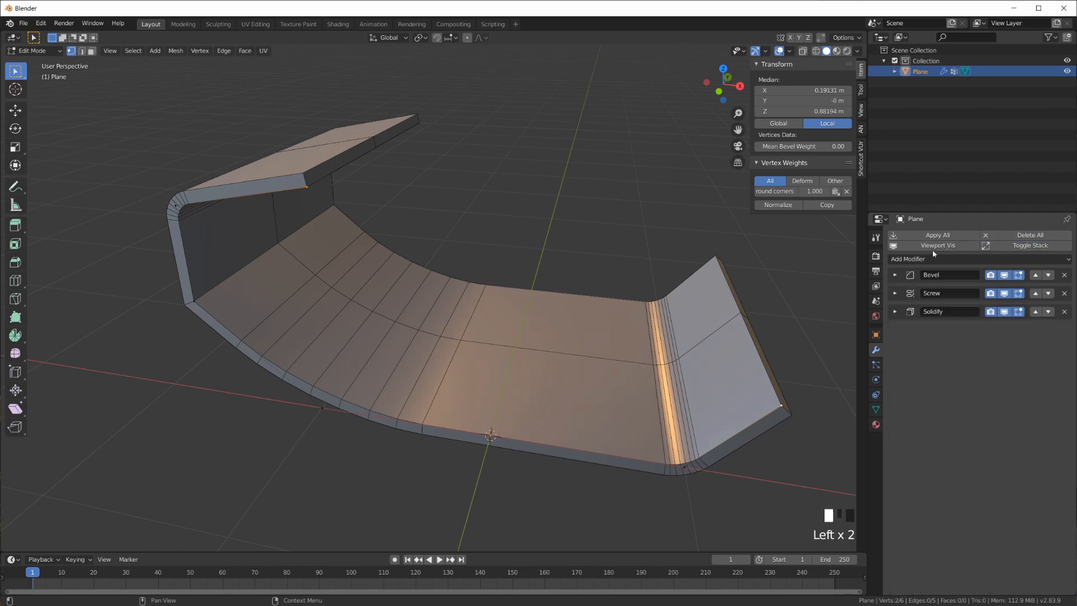
- Look up "modi" among the add-ons in the preferences to check the Modifier Tools add-on, and close the preferences
left_click(41, 23)
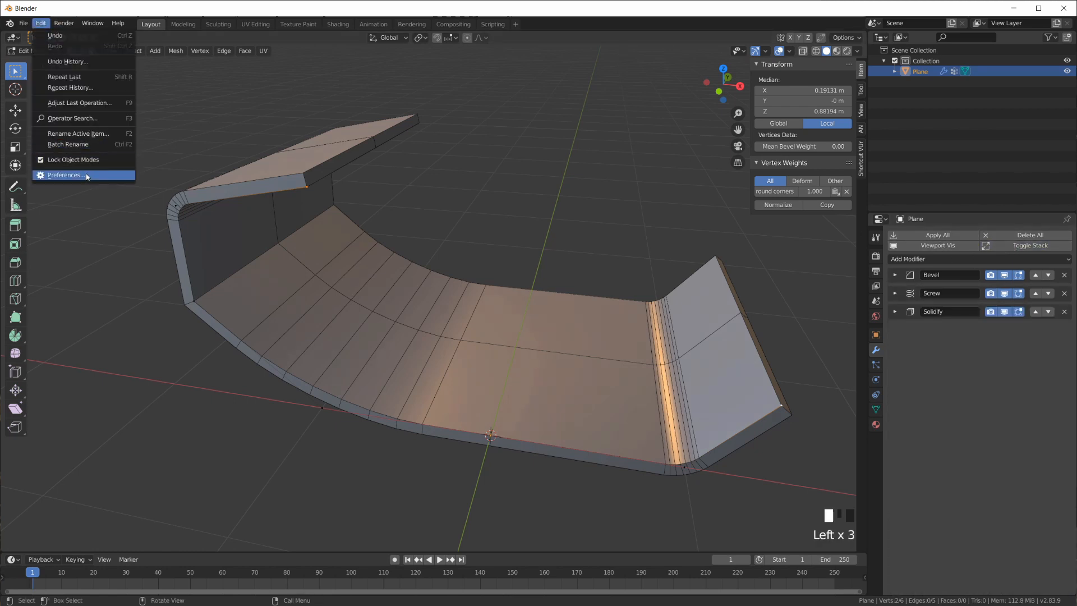
left_click(66, 175)
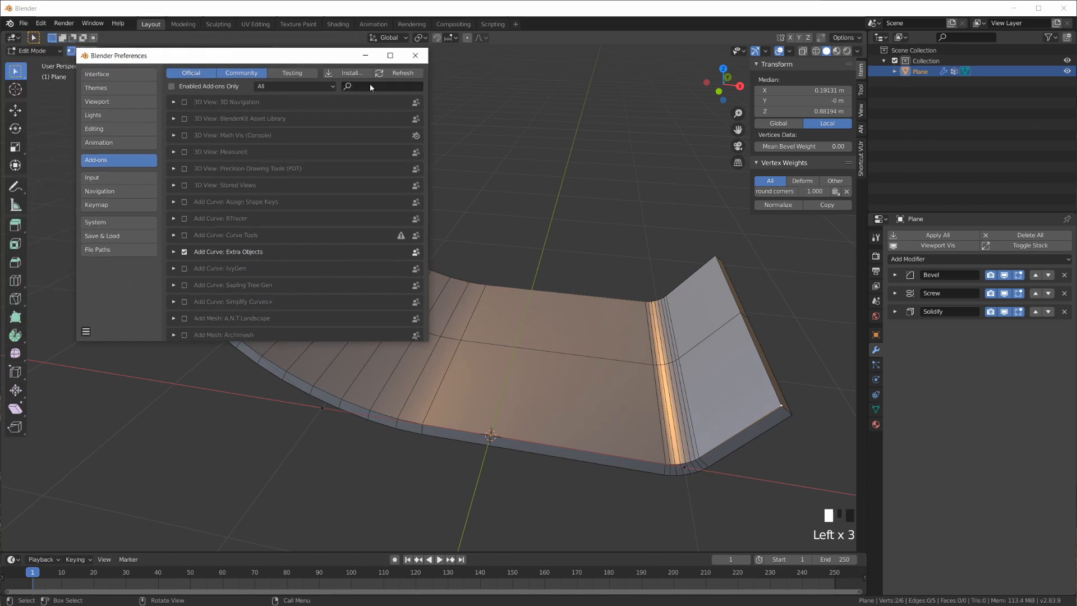
left_click(369, 83)
type("modi")
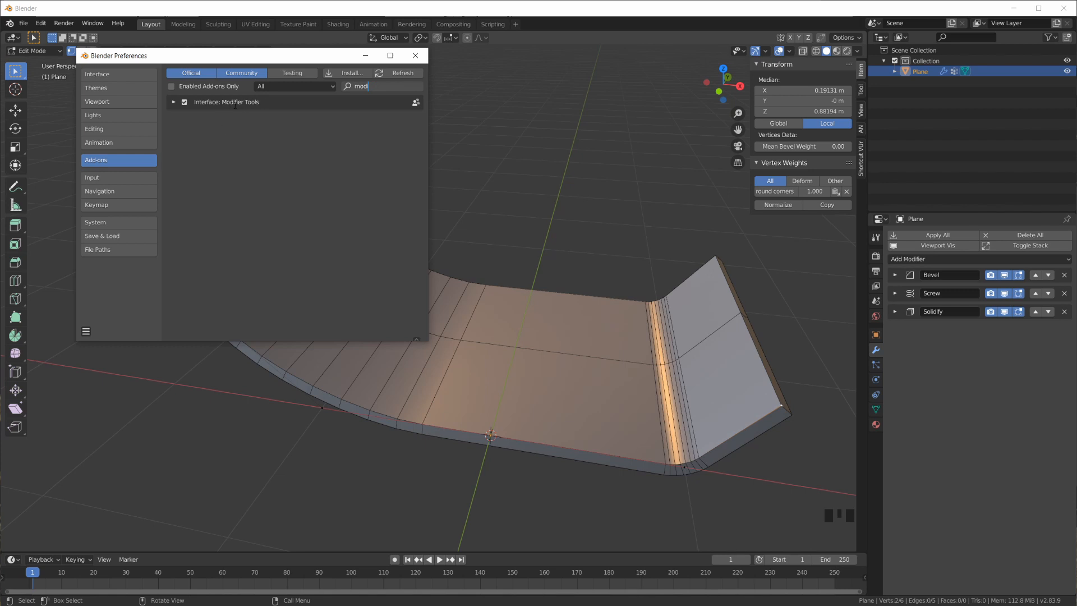
left_click(415, 55)
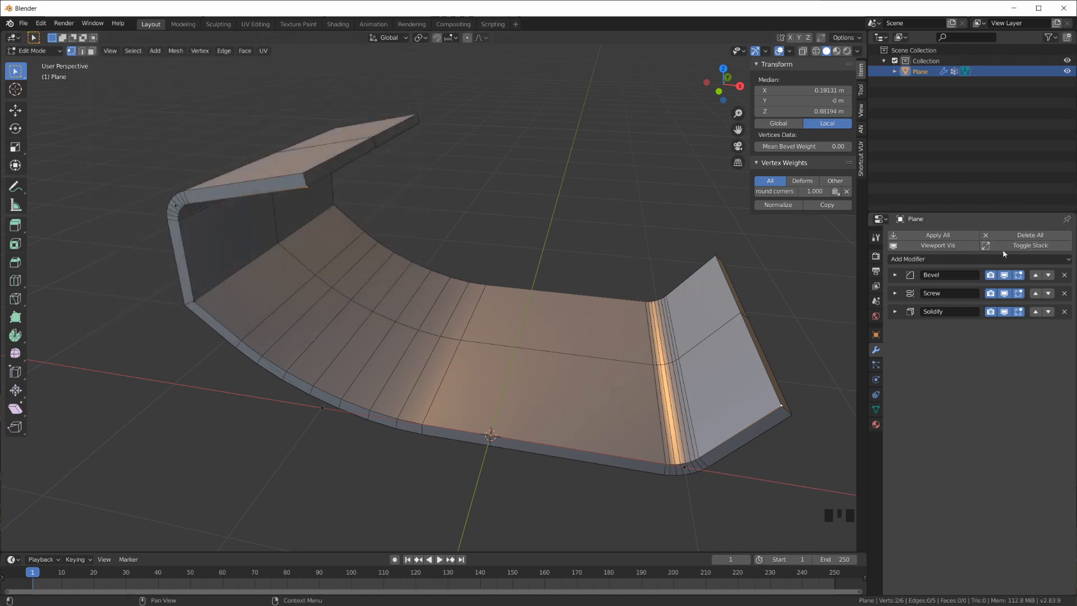
- Expand and collapse the whole modifier stack, and check the mesh's vertex groups
left_click(1026, 247)
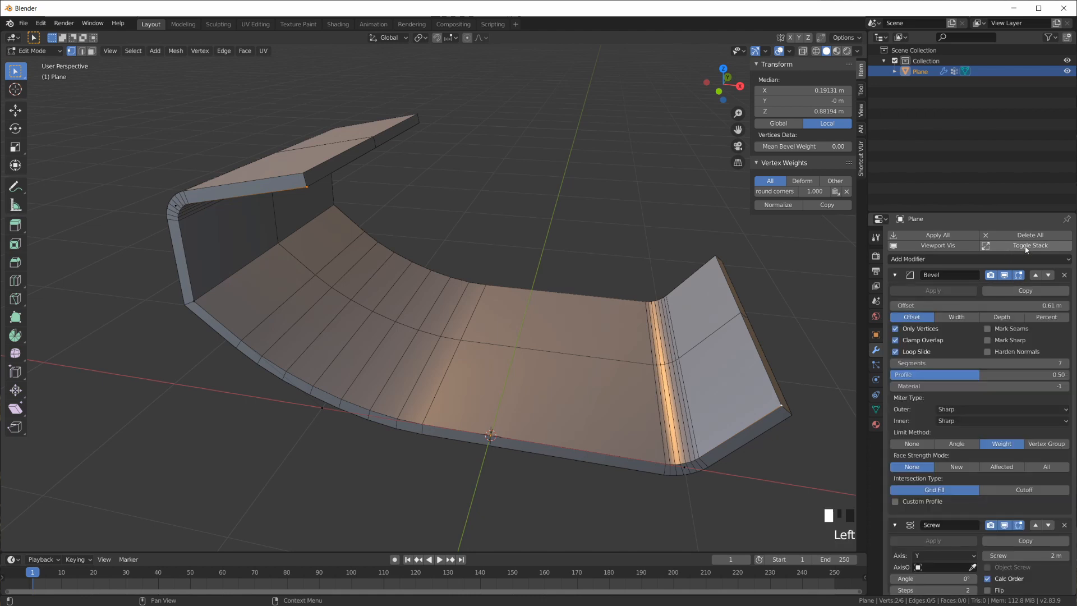
left_click(1026, 248)
left_click(1026, 247)
left_click(1026, 247)
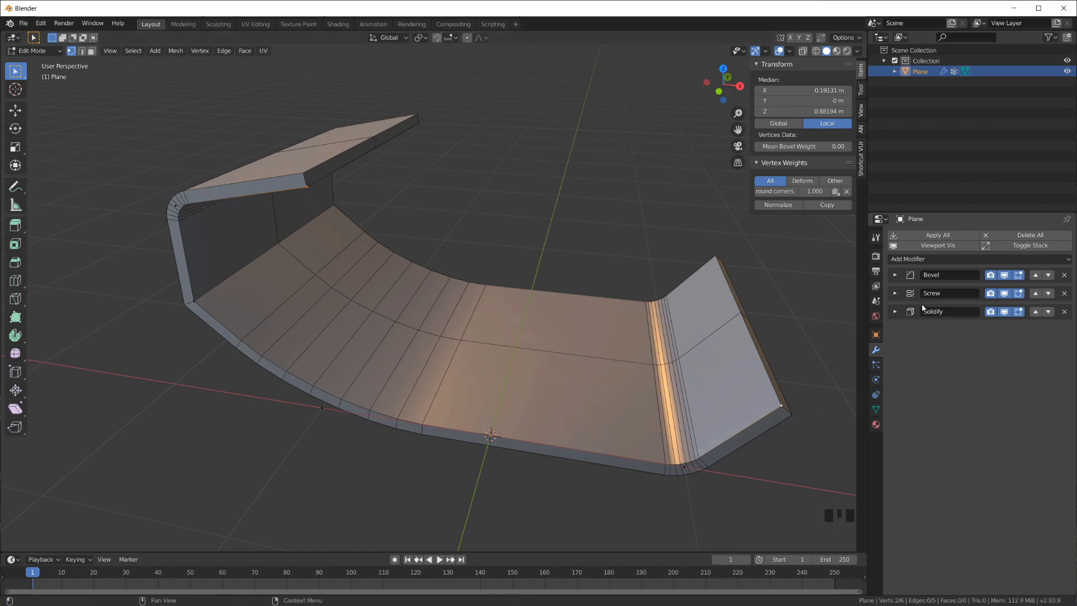
left_click(876, 410)
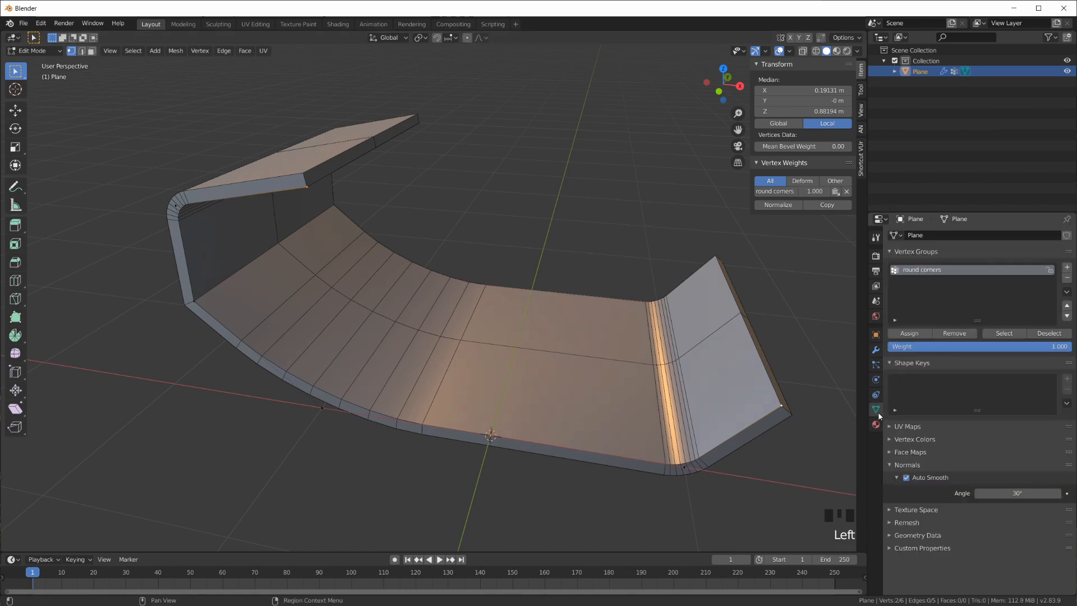
- Add a second Bevel modifier and turn off viewport display for it, the Solidify and the Screw modifiers
left_click(876, 350)
left_click(953, 259)
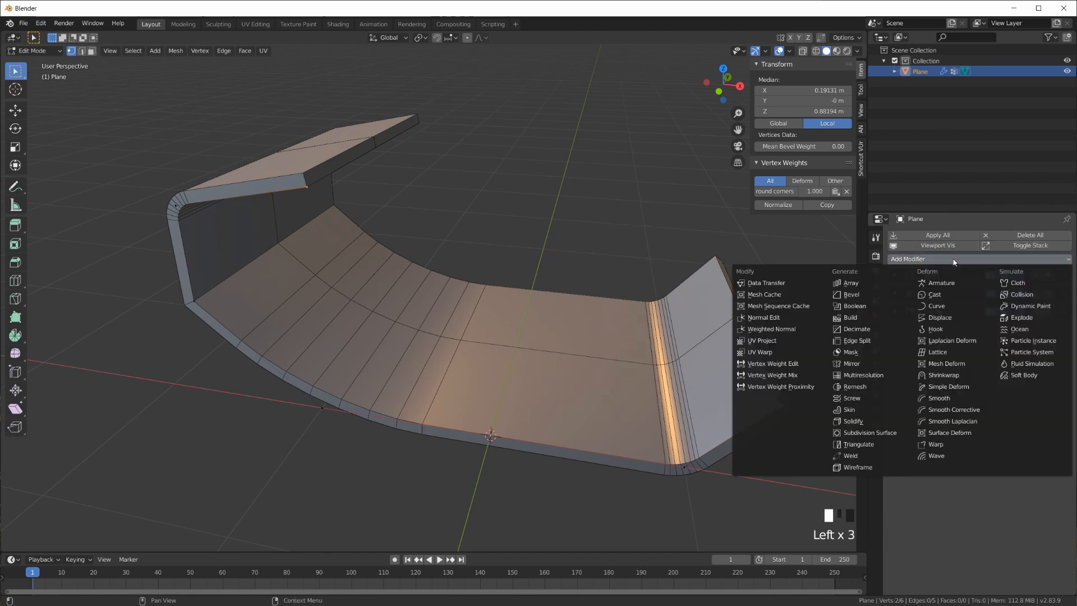
left_click(877, 294)
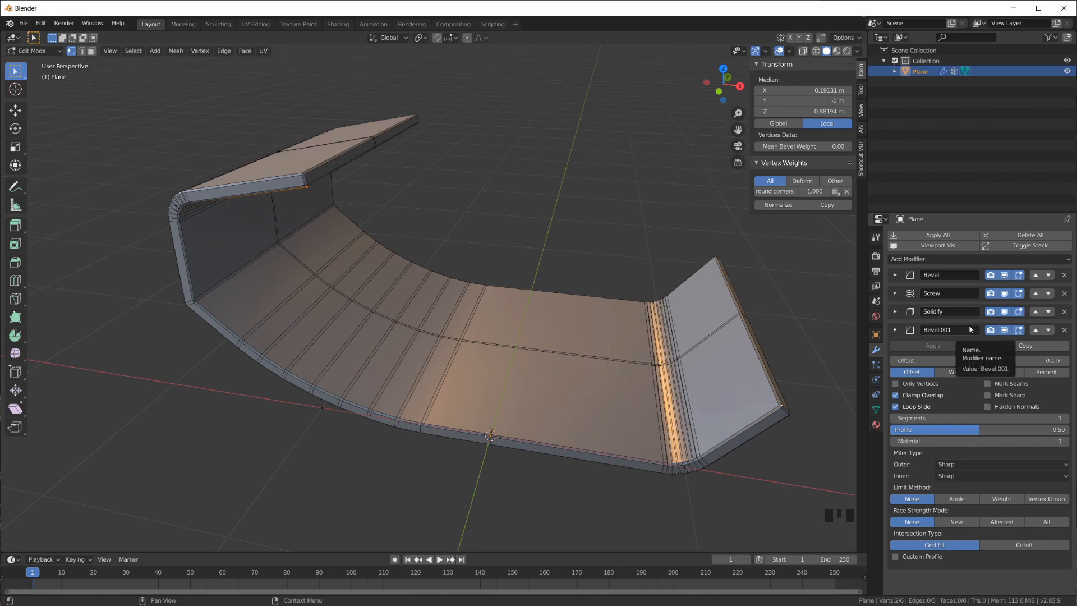
left_click(1003, 329)
left_click(1003, 311)
left_click(1004, 293)
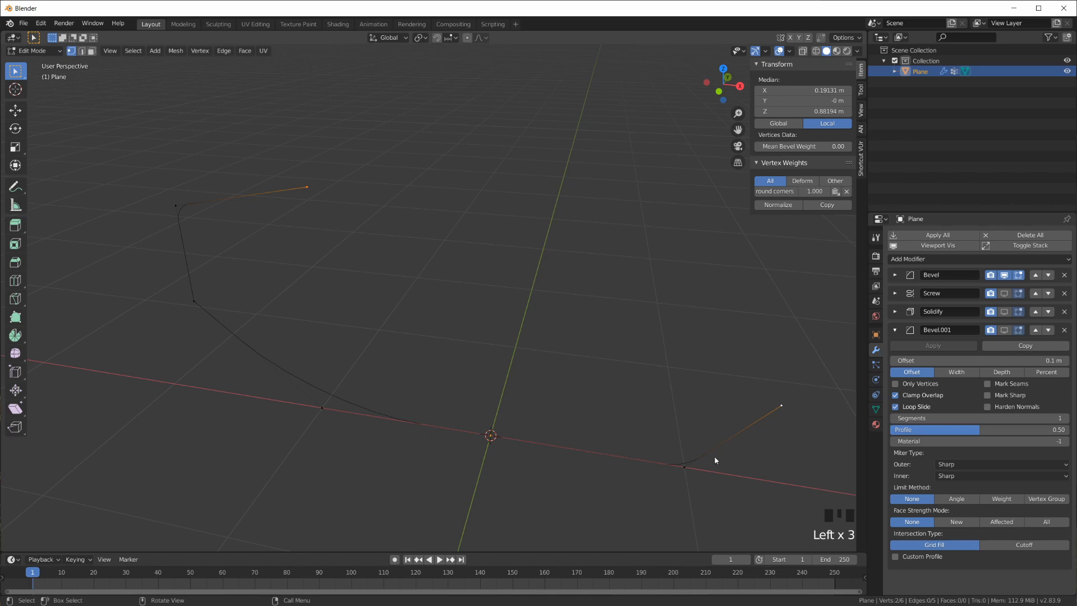
- Inspect the bare edge profile in front view and turn the Screw modifier's viewport display back on
middle_click_drag(489, 436, 737, 382)
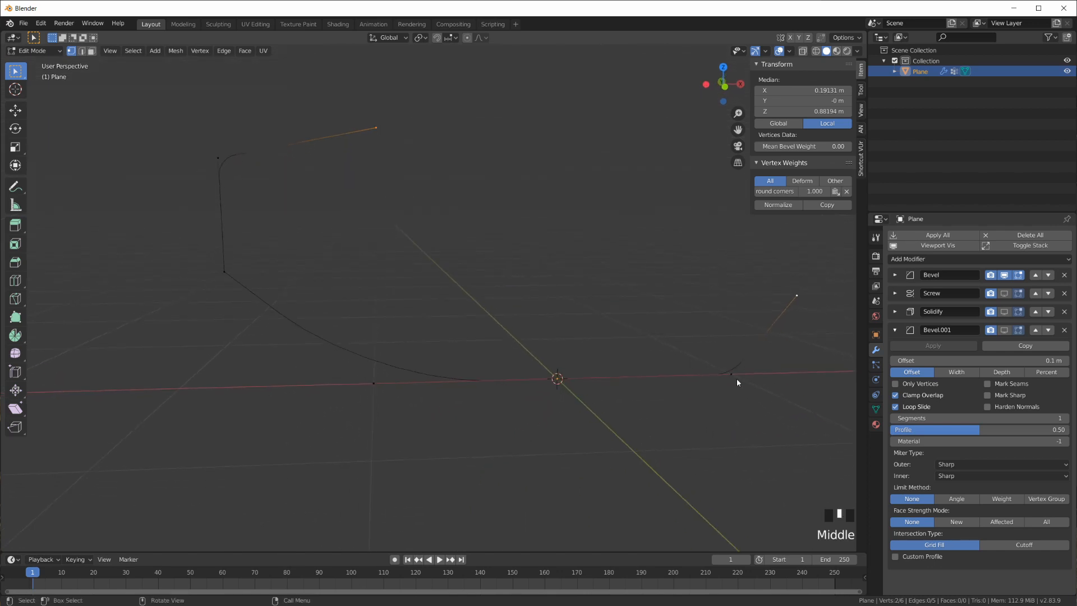
key("KP_1")
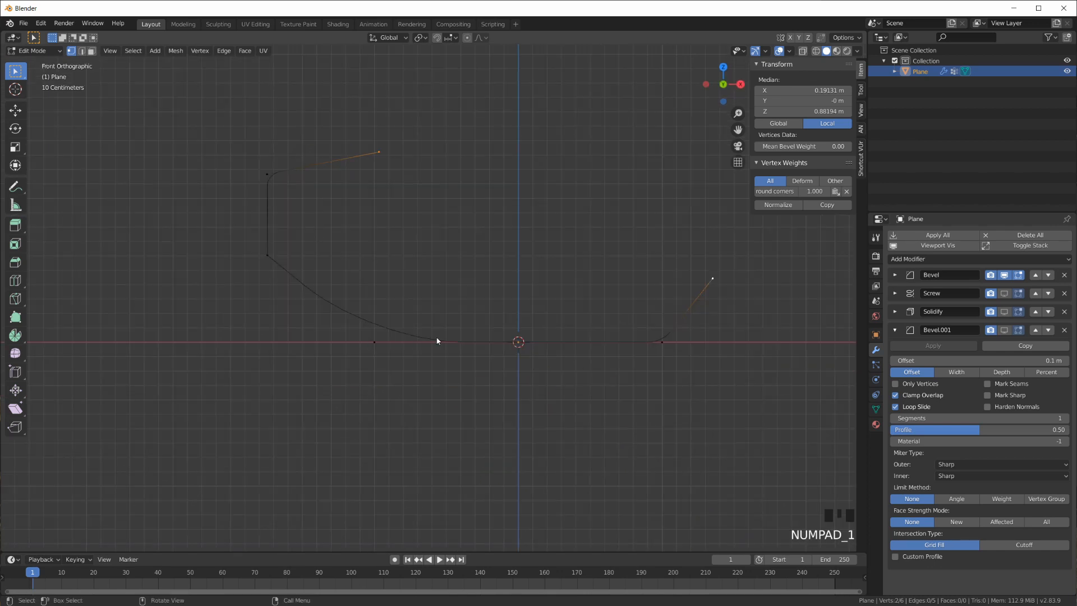
middle_click_drag(651, 338, 972, 322)
left_click(1006, 294)
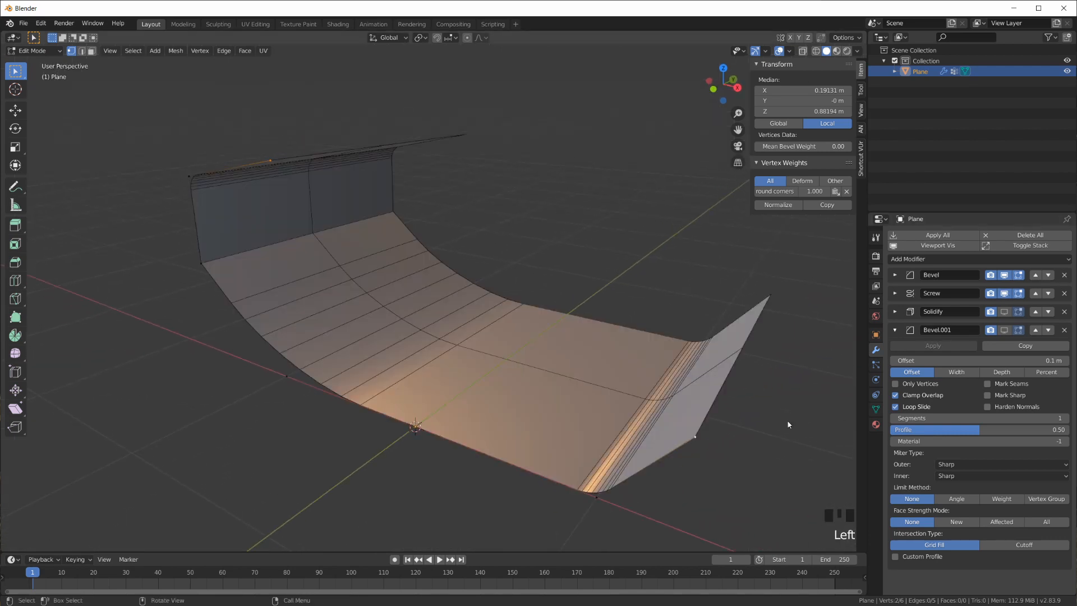
middle_click_drag(768, 299, 644, 475)
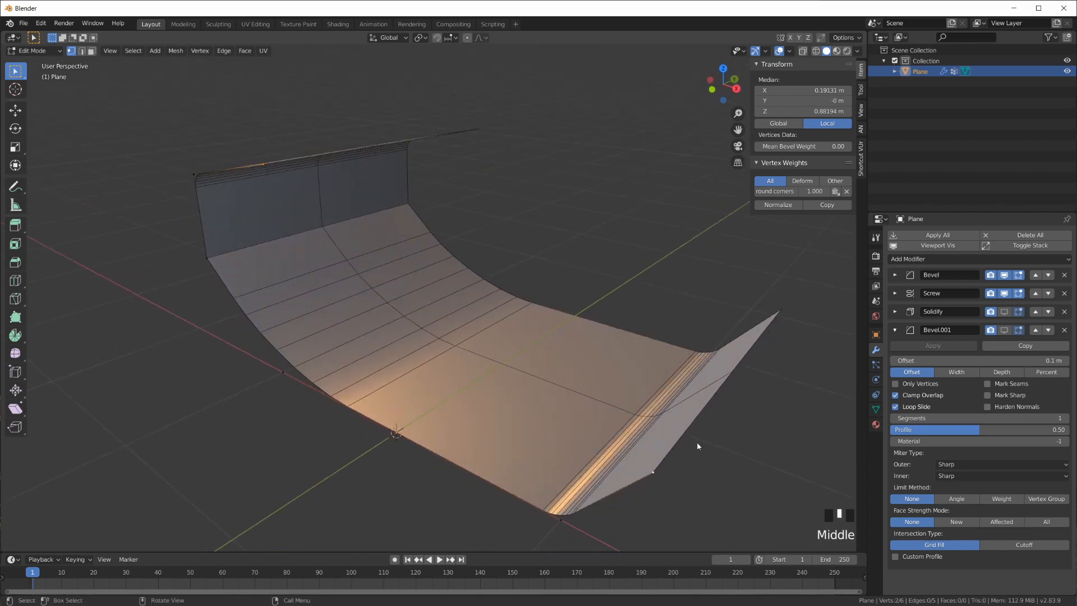
middle_click_drag(714, 403, 735, 409)
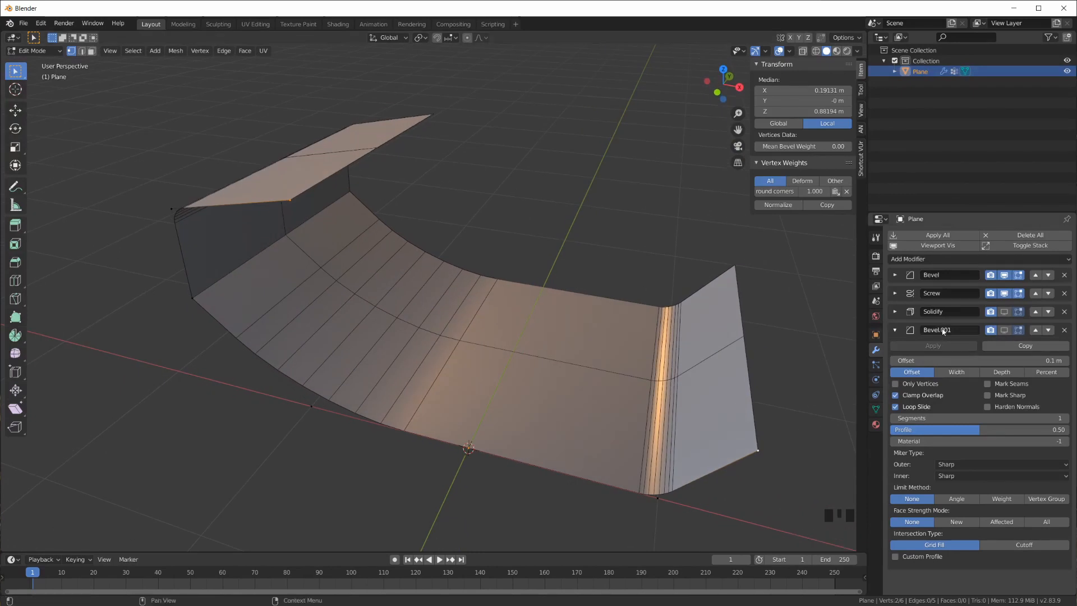
- Rename the second Bevel modifier "round corners", place it above Solidify in the stack and collapse it
left_click(958, 333)
type("round corners")
key("Return")
left_click(1035, 330)
left_click(897, 314)
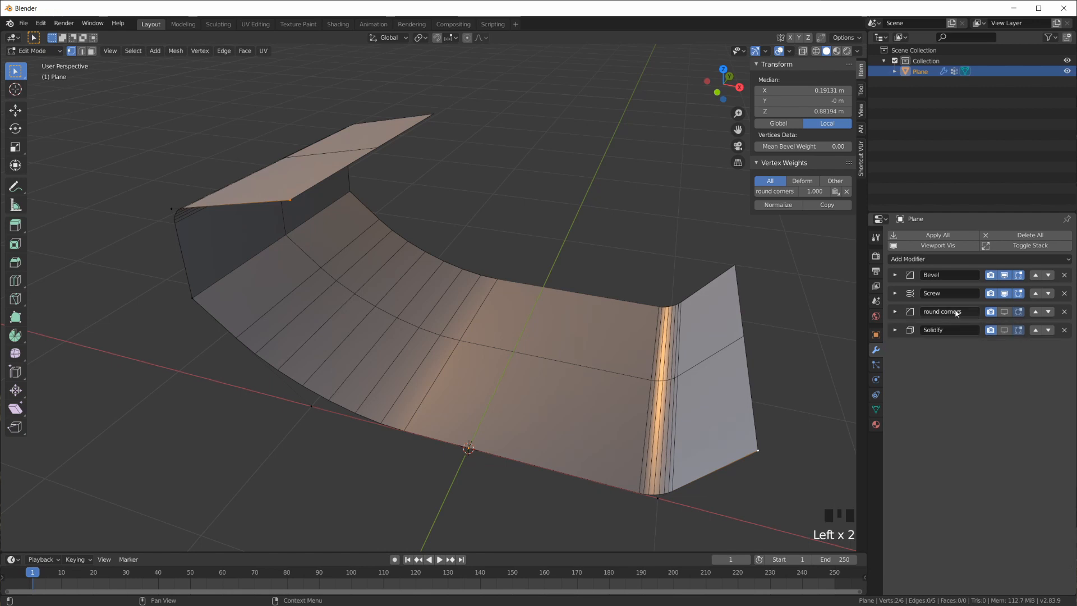
- Display the round corners modifier in the viewport, limit it to the "round corners" vertex group and enable Only Vertices
left_click(1004, 312)
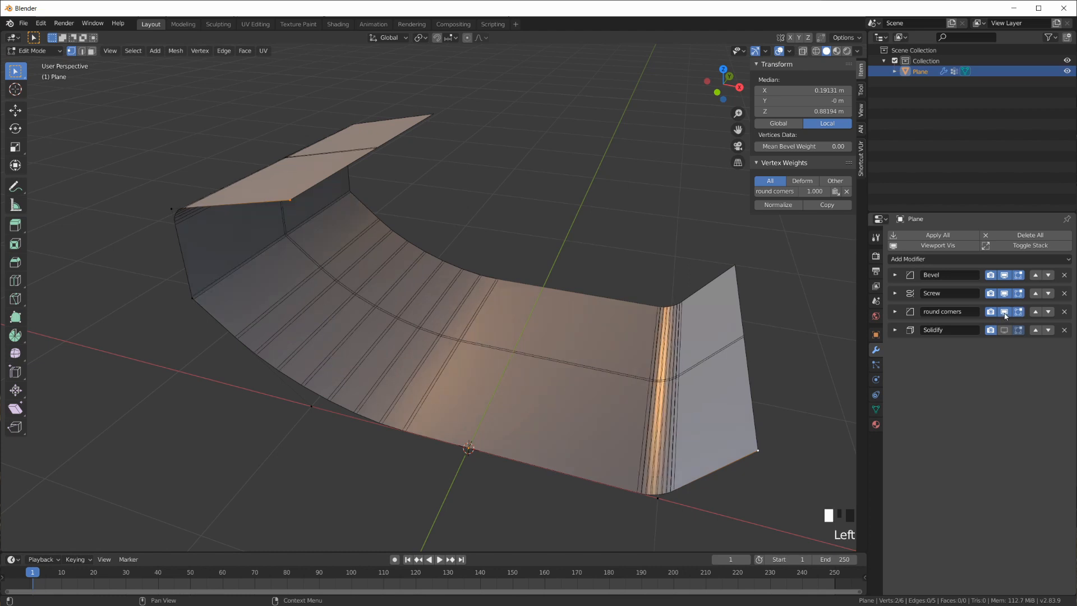
left_click(894, 313)
left_click(1044, 481)
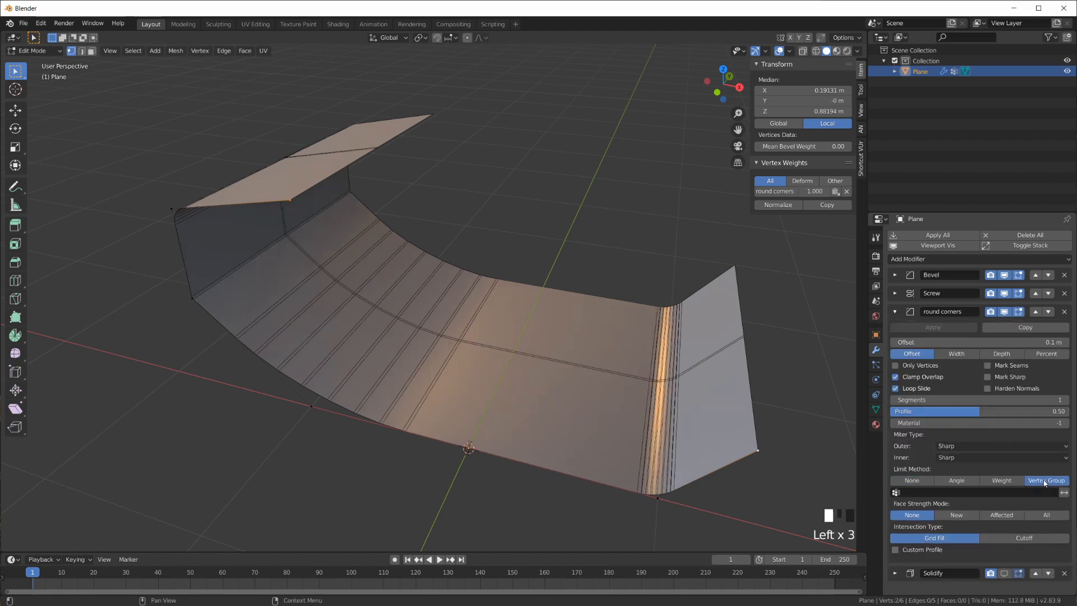
left_click(951, 493)
left_click(919, 382)
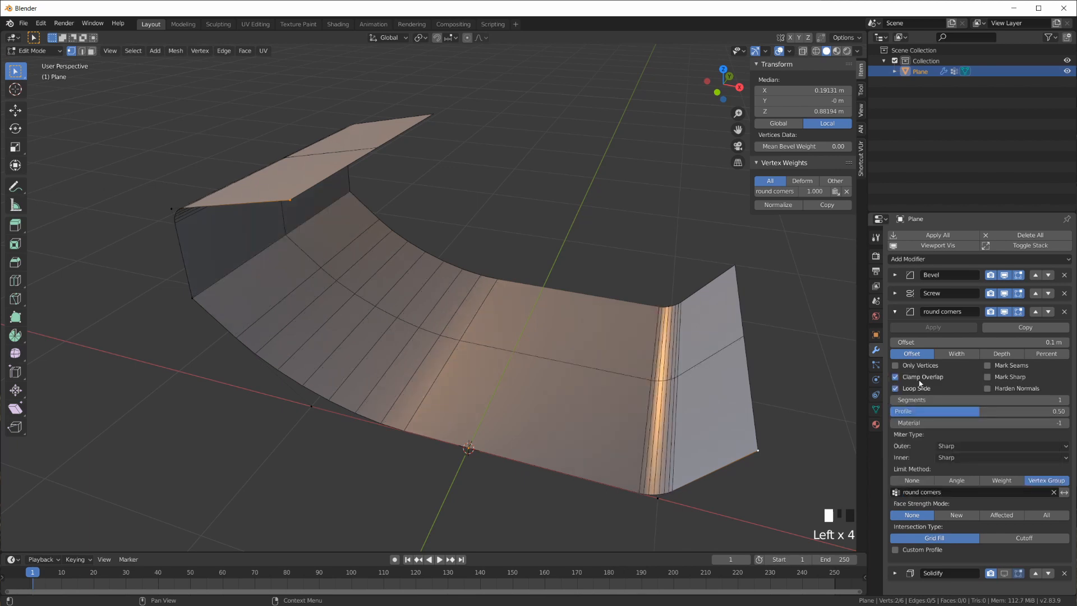
left_click(895, 365)
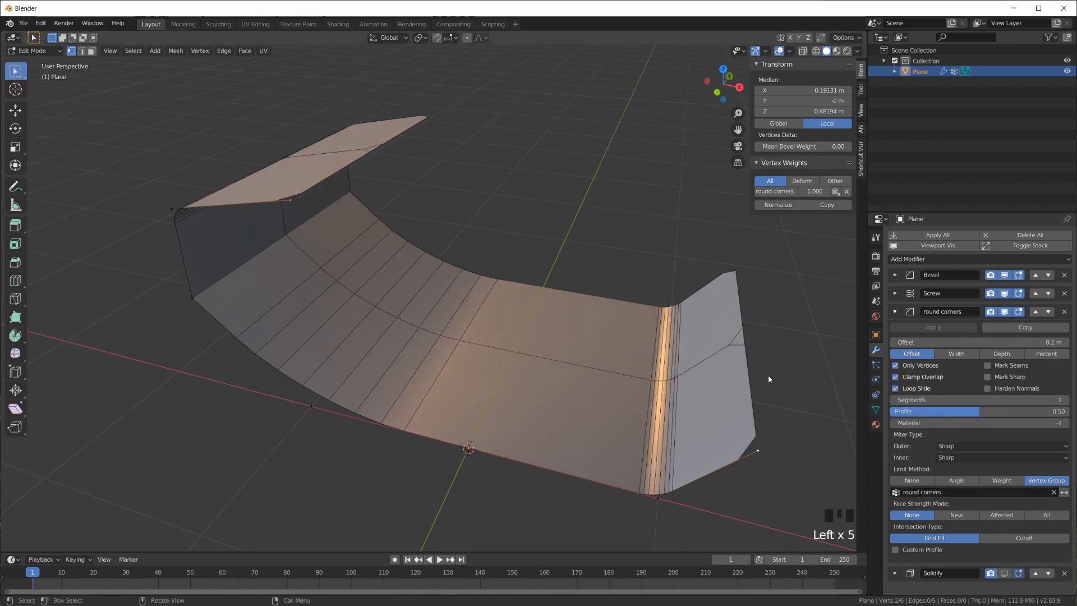
middle_click_drag(774, 400, 785, 403)
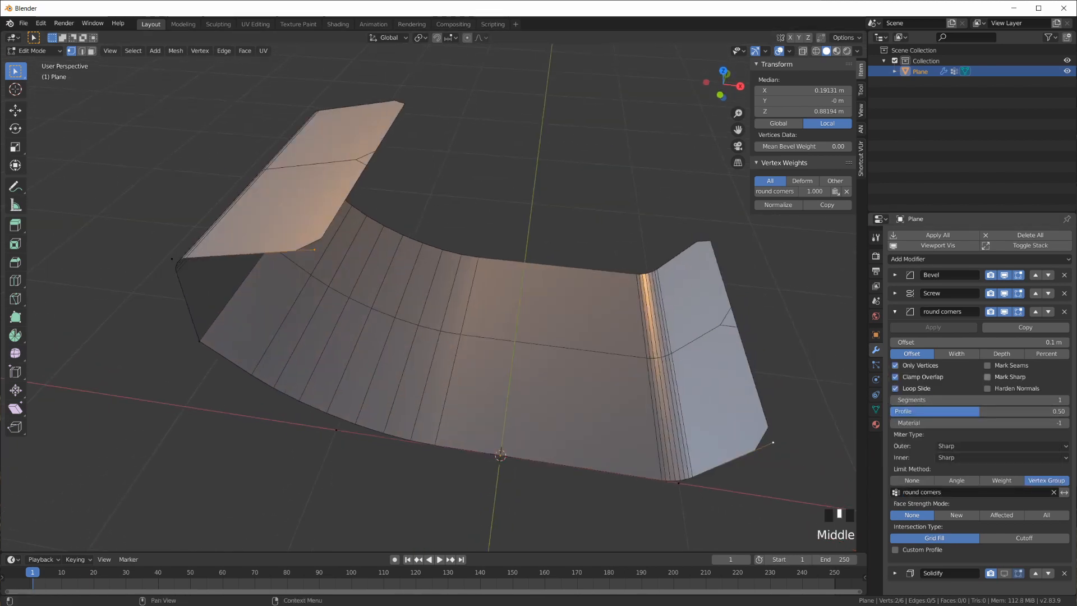
- Set the round corners modifier's offset to 0.23 m and its segments to 7
left_click_drag(1034, 343, 1054, 343)
left_click(1066, 401)
left_click(1066, 401)
left_click(1066, 401)
left_click(1066, 400)
left_click(1066, 401)
left_click(1066, 401)
left_click(1066, 400)
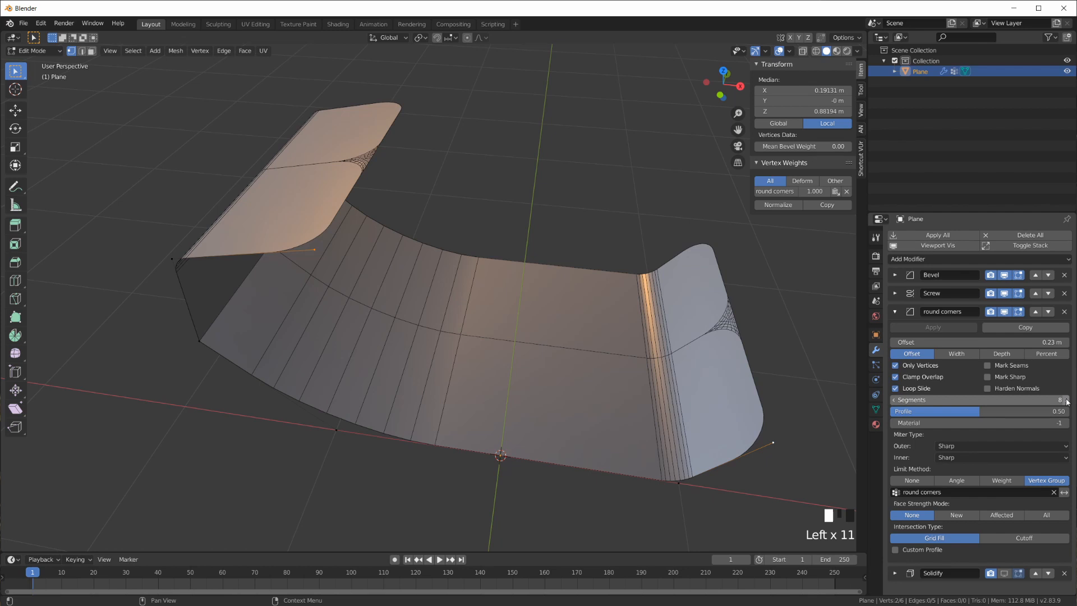
left_click(894, 400)
- Examine the rounded corners and the extra bevel at the middle of the edge against the Screw modifier's step settings
middle_click_drag(701, 387, 456, 369)
middle_click_drag(365, 332, 455, 299)
middle_click_drag(768, 305, 692, 377)
left_click(894, 292)
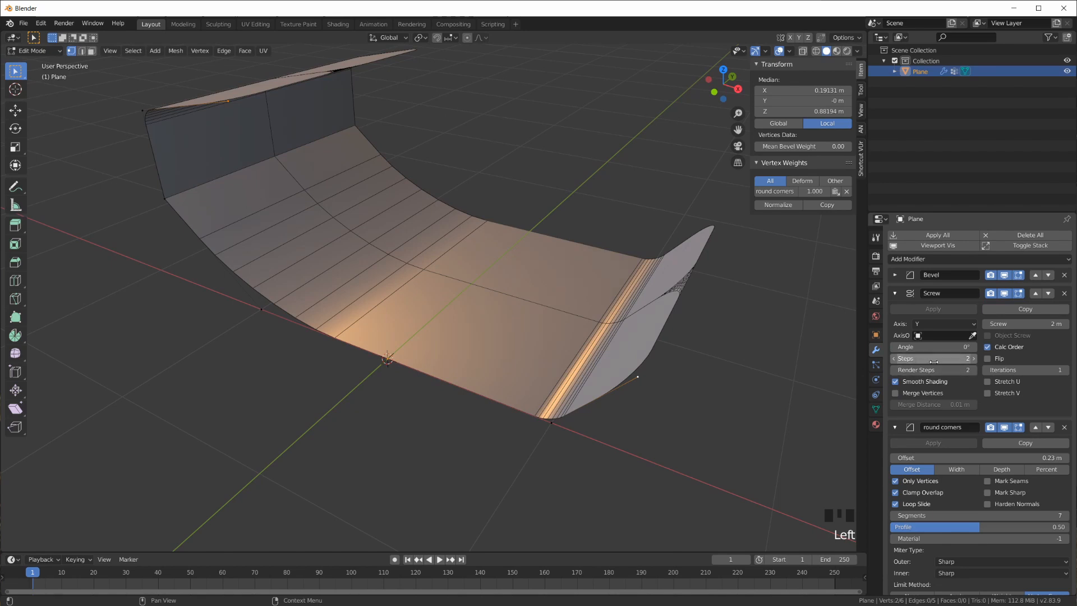
middle_click_drag(724, 355, 637, 354)
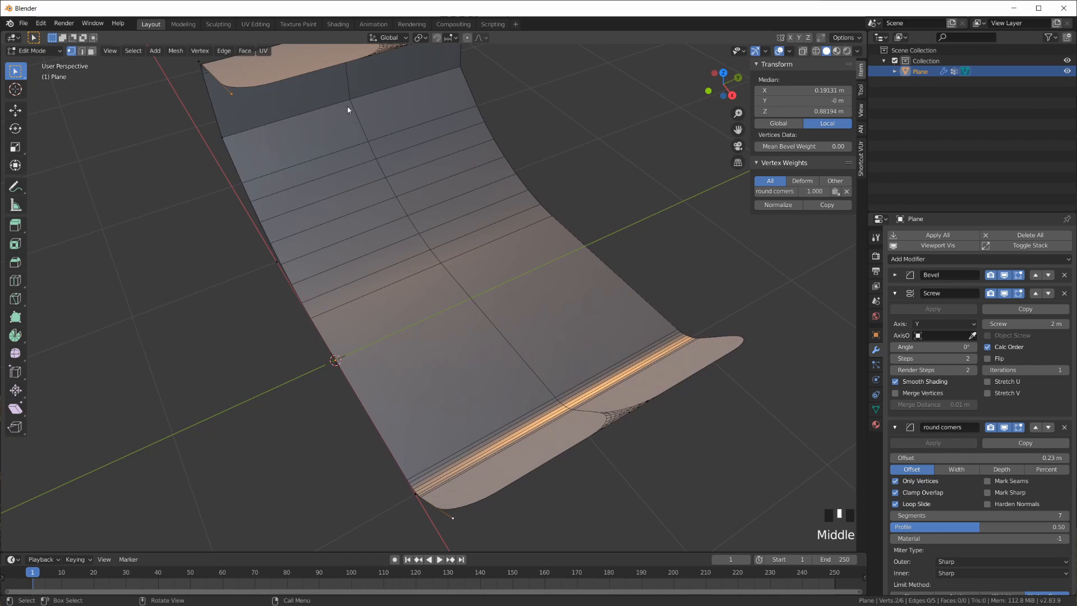
left_click(894, 294)
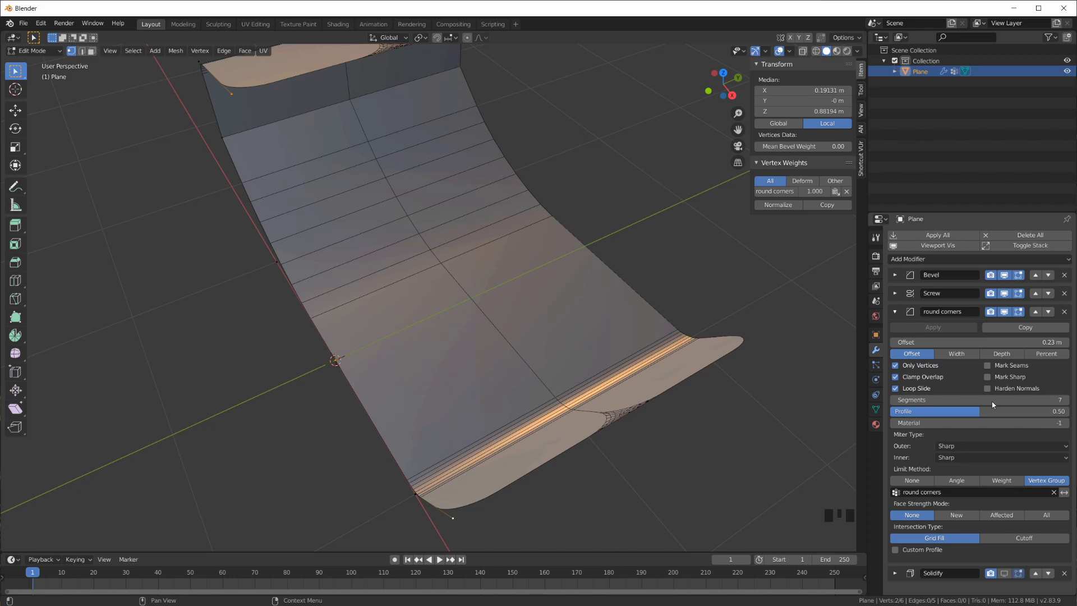
middle_click_drag(651, 464, 675, 338)
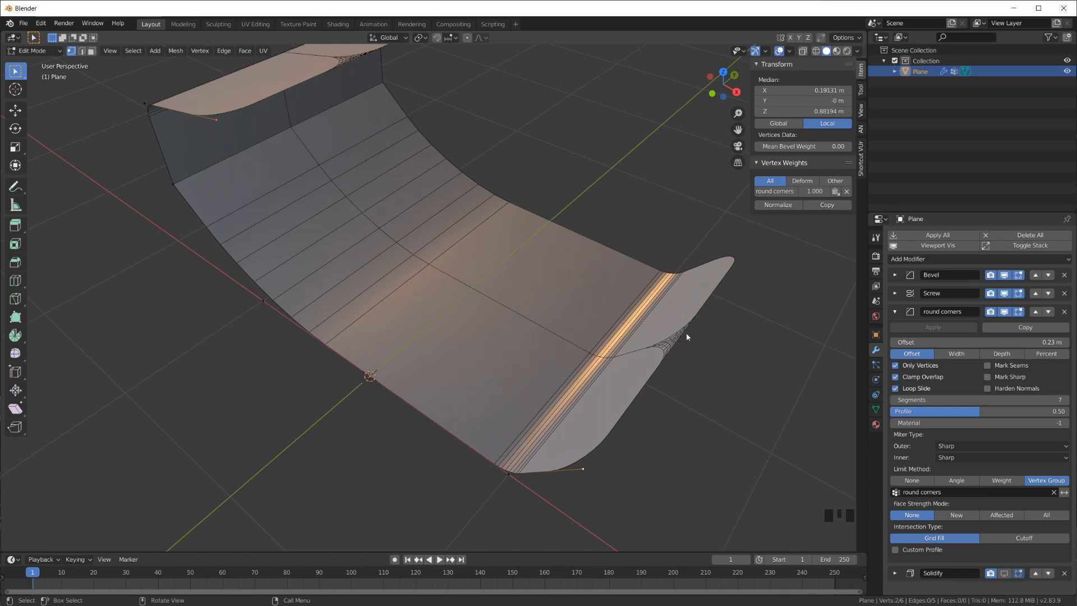
- Examine the profile's lower end vertex and the bevelled points along the outer edge up close, leaving nothing selected
left_click(583, 470)
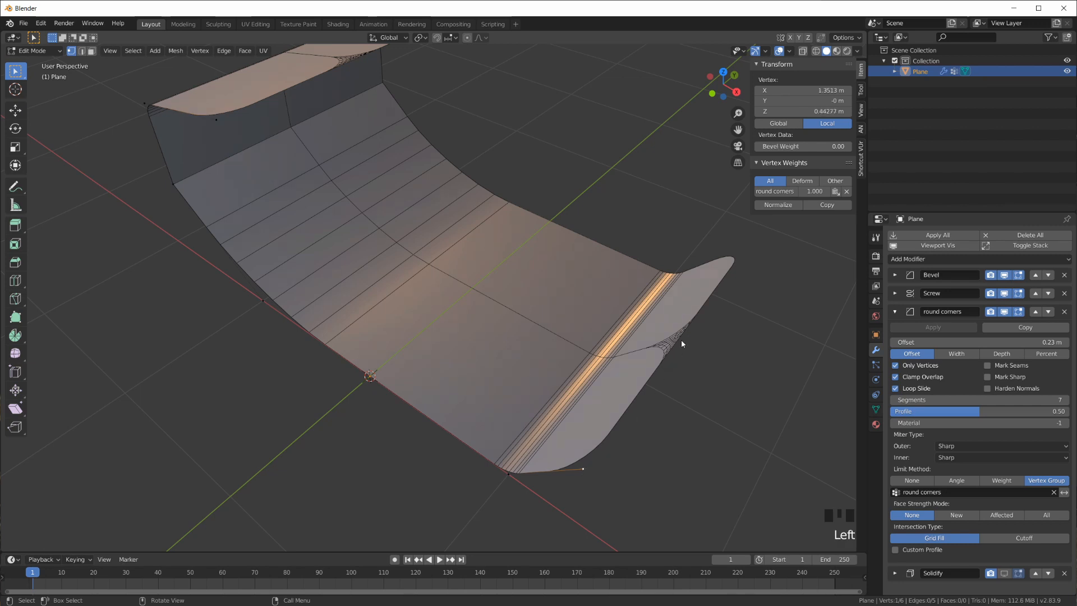
left_click(723, 284)
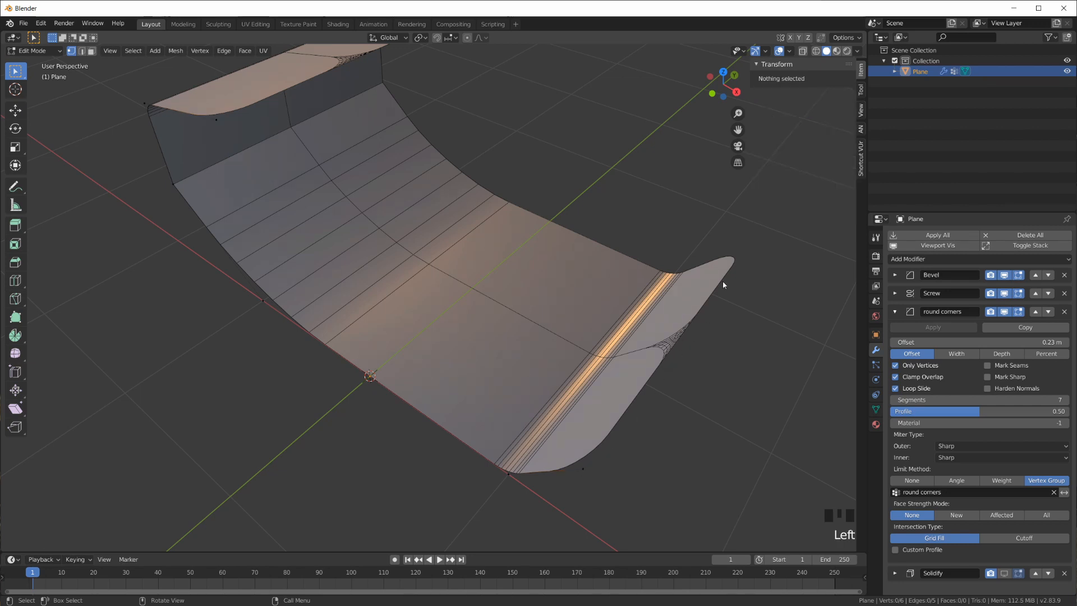
left_click(667, 343)
middle_click_drag(667, 343, 542, 284)
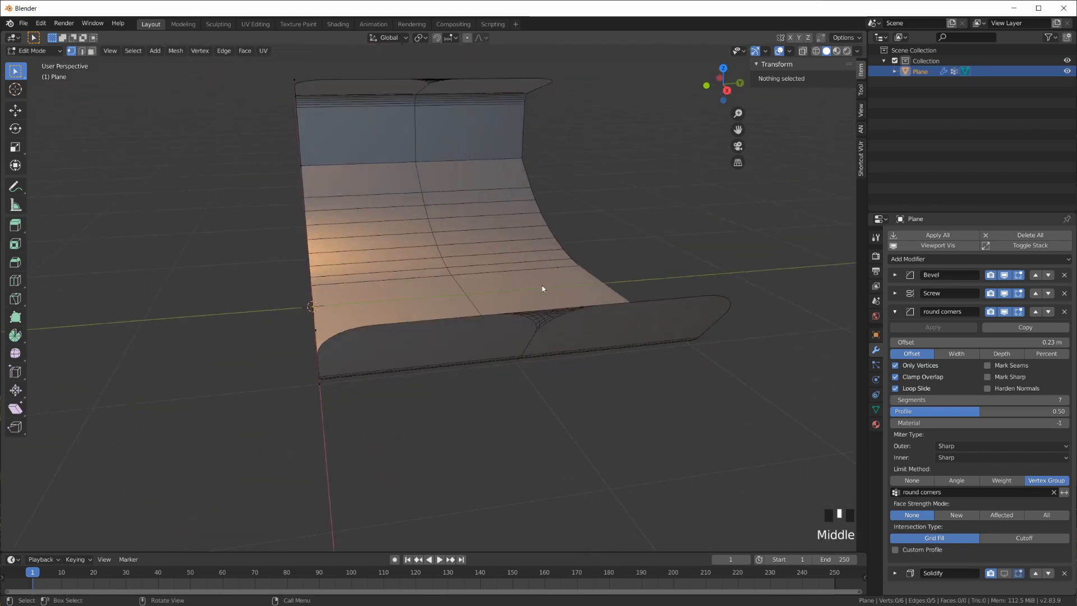
scroll(562, 348, "up", 3)
mouse_move(563, 351)
middle_mouse_down()
mouse_move(685, 372)
mouse_move(454, 273)
mouse_move(506, 304)
mouse_move(512, 328)
mouse_move(533, 290)
mouse_move(569, 337)
middle_mouse_up()
scroll(483, 272, "down", 3)
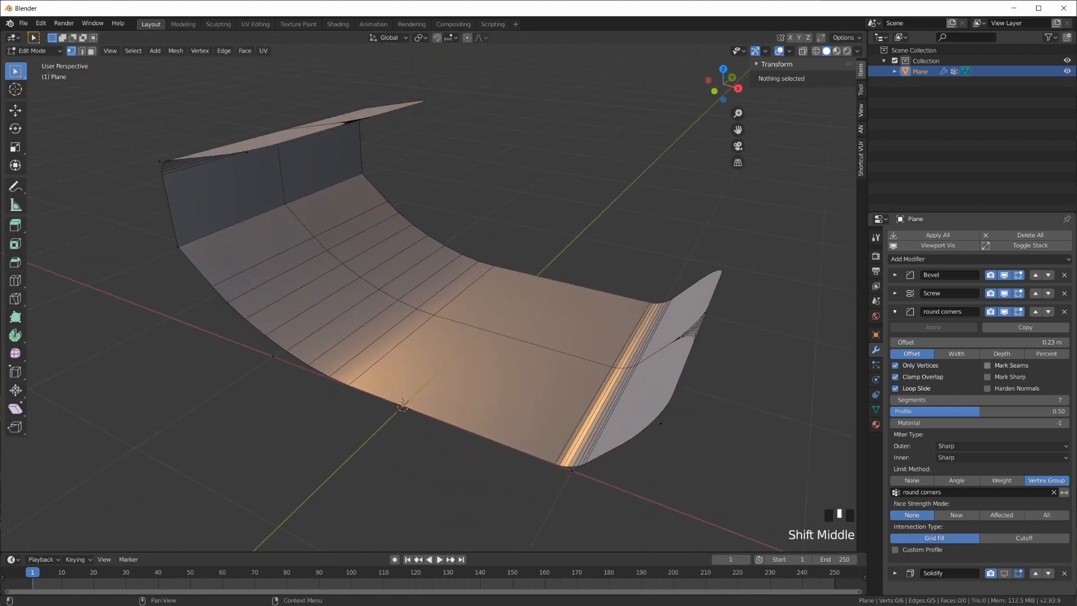
- Collapse the round corners modifier, turn on Solidify's viewport display and check the thickened shape from several angles
mouse_move(749, 317)
middle_mouse_down()
mouse_move(802, 360)
mouse_move(754, 326)
middle_mouse_up()
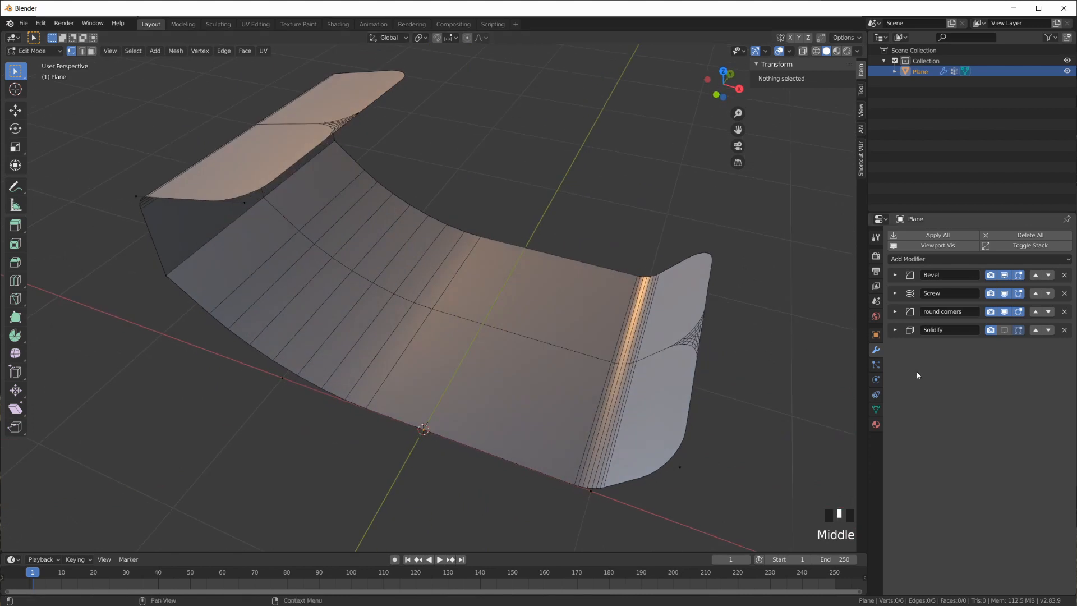
left_click(1003, 331)
middle_click_drag(948, 372, 792, 412)
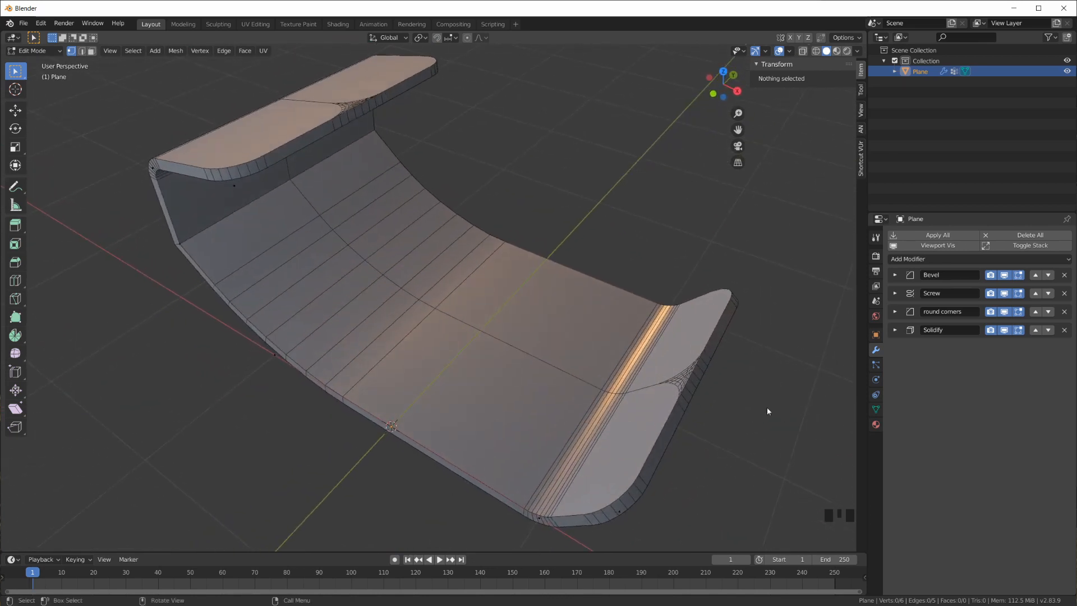
scroll(597, 321, "down", 3)
middle_click_drag(596, 321, 620, 378)
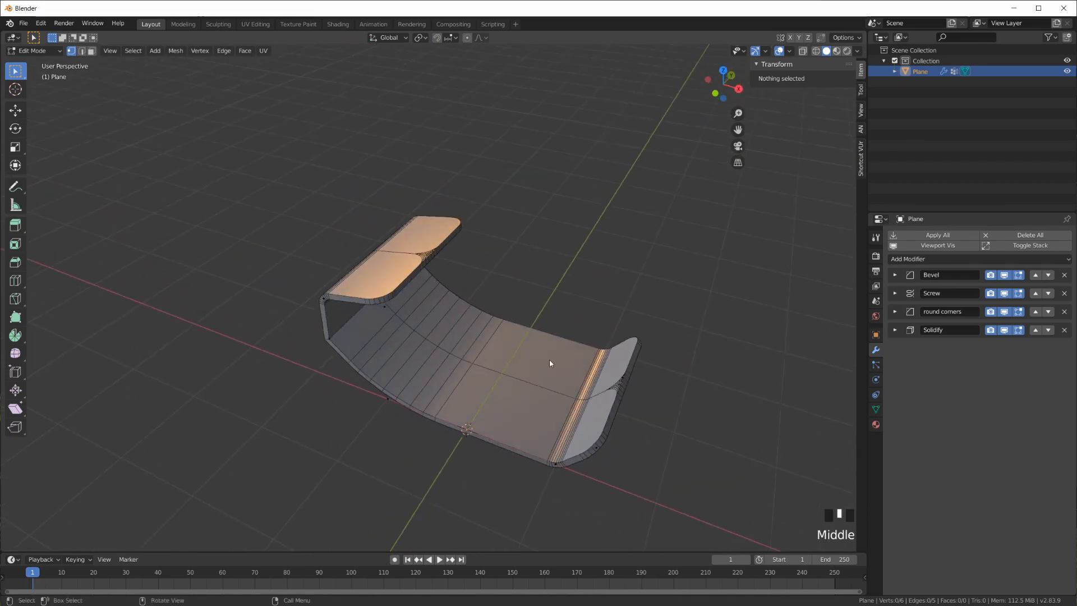
mouse_move(539, 362)
middle_mouse_down()
mouse_move(562, 377)
mouse_move(540, 347)
middle_mouse_up()
- Add a mesh cylinder in Object Mode and move it across the curved surface in top view
key("Tab")
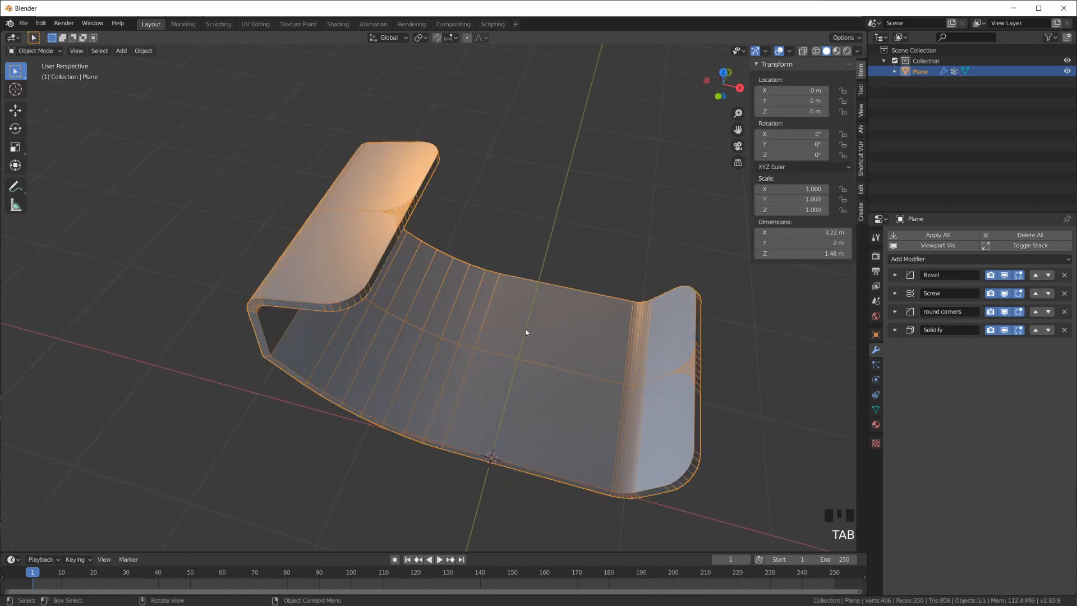
key("shift+a")
mouse_move(524, 328)
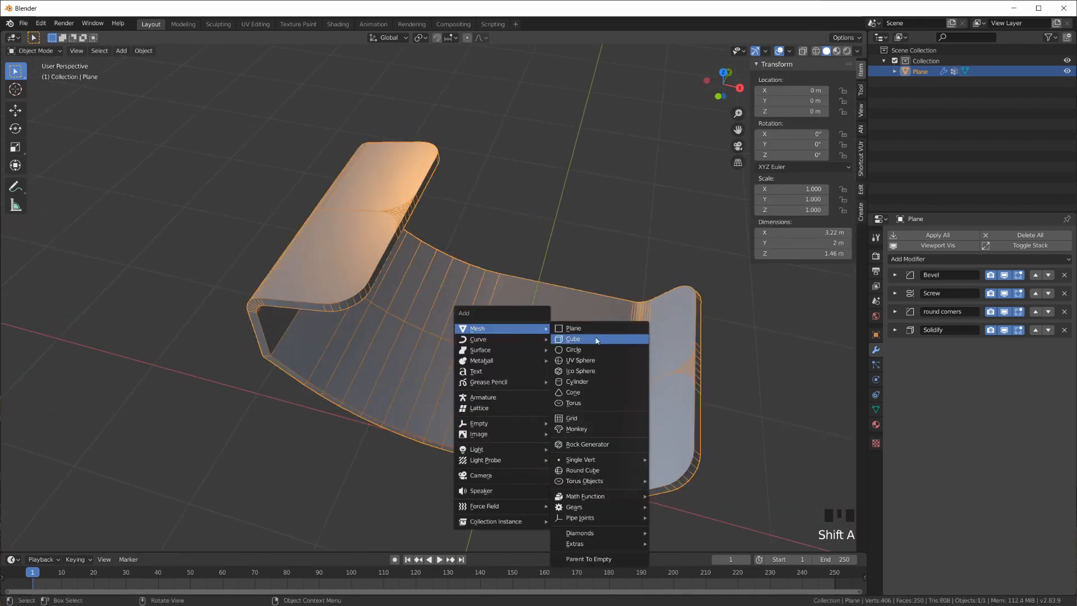
left_click(589, 384)
key("KP_7")
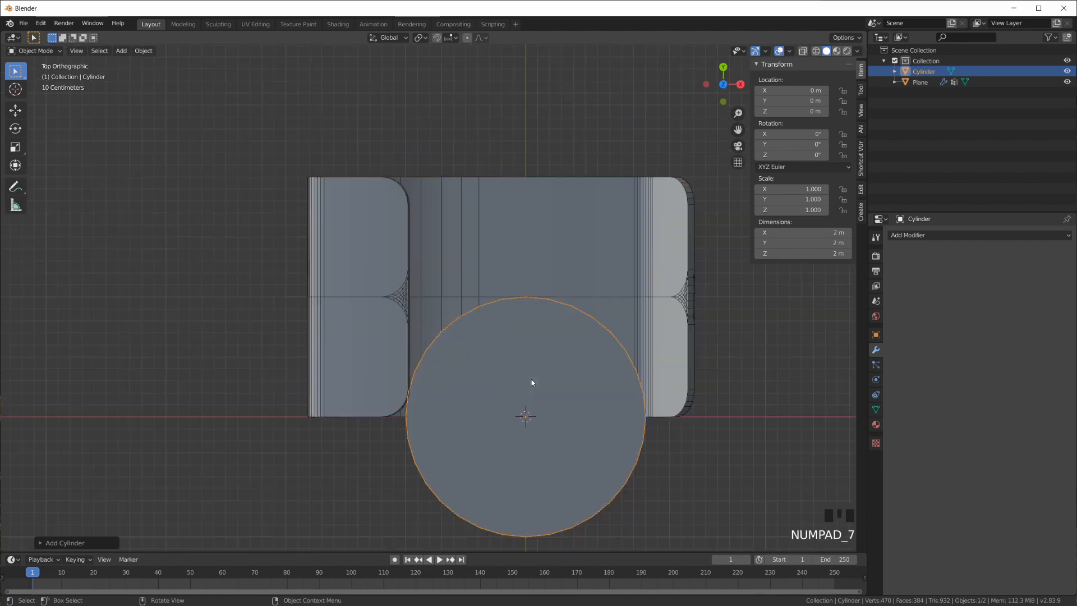
key("g")
left_click(496, 305)
- Scale the cylinder's mesh down to about 1.49 m and raise it through the surface's tall folded end
key("Tab")
key("s")
left_click(705, 383)
middle_click_drag(706, 382, 537, 405)
key("a")
key("Tab")
mouse_move(660, 467)
middle_mouse_down()
mouse_move(637, 438)
mouse_move(653, 459)
middle_mouse_up()
key("g")
left_click(471, 367)
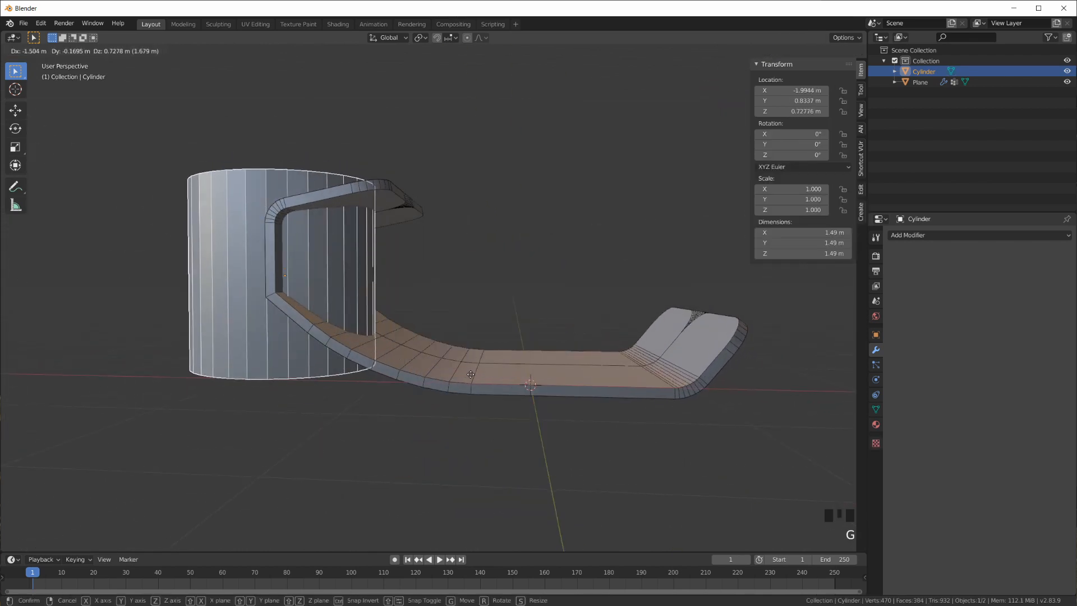
- Stretch the cylinder's mesh along Z to about 2.07 m and centre it across the surface's width at about Y 1 m
key("Tab")
key("s")
key("z")
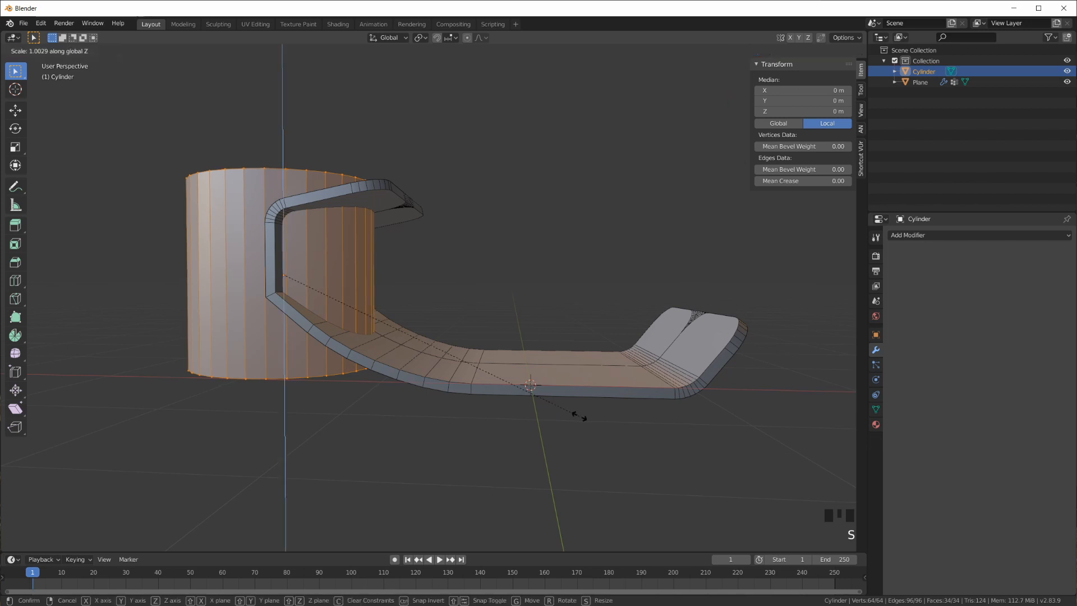
left_click(716, 404)
middle_click_drag(572, 329, 512, 389)
key("KP_7")
key("Tab")
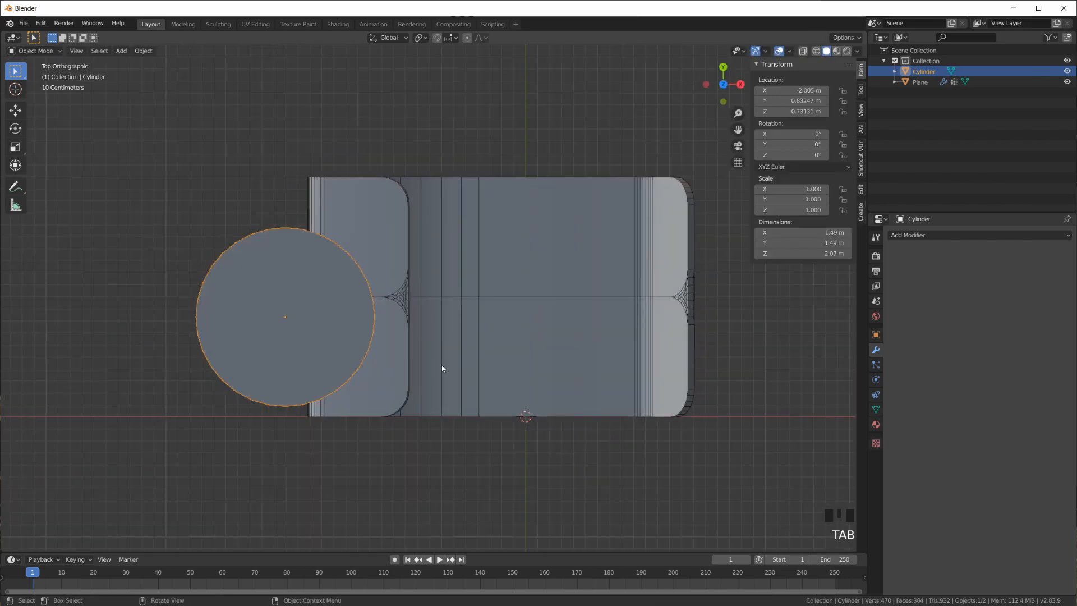
key("g")
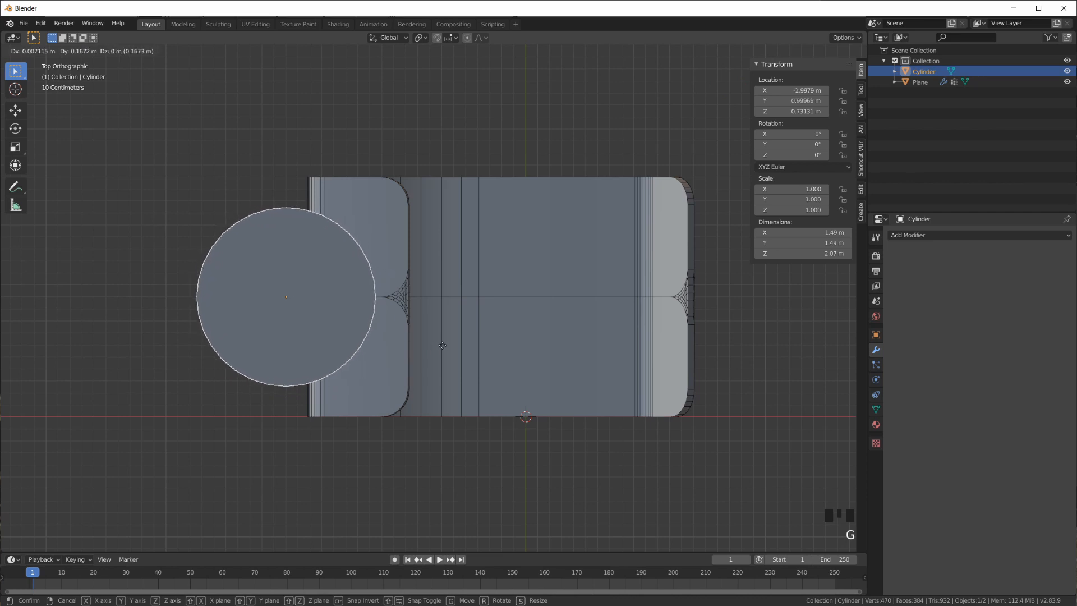
left_click(441, 344)
middle_click_drag(563, 419, 536, 297)
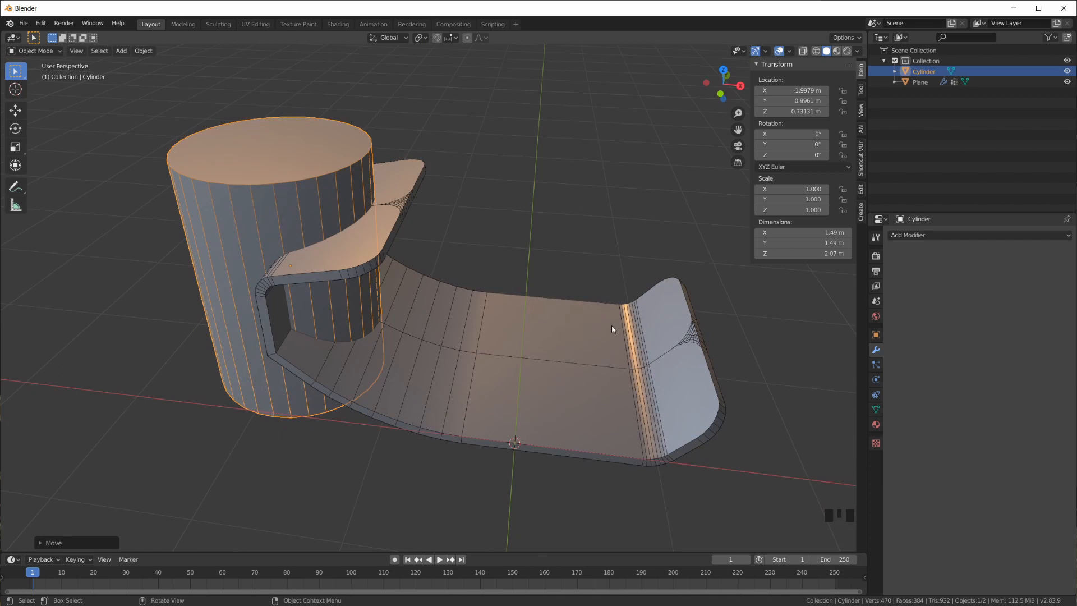
- Add a Boolean modifier to the curved surface, view its operation options and remove the modifier
left_click(587, 344)
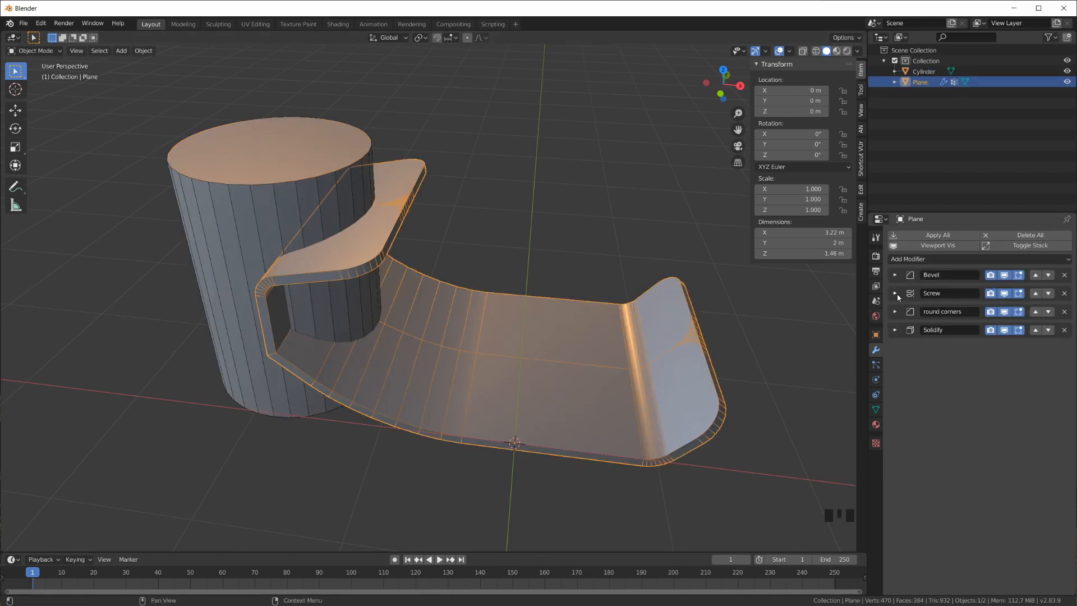
left_click(938, 258)
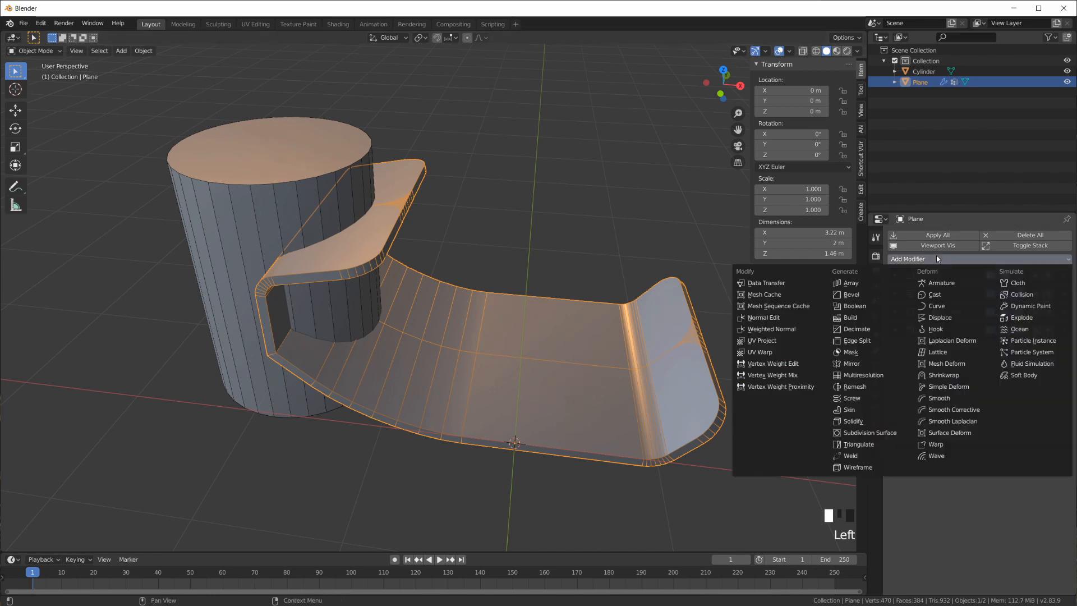
left_click(866, 312)
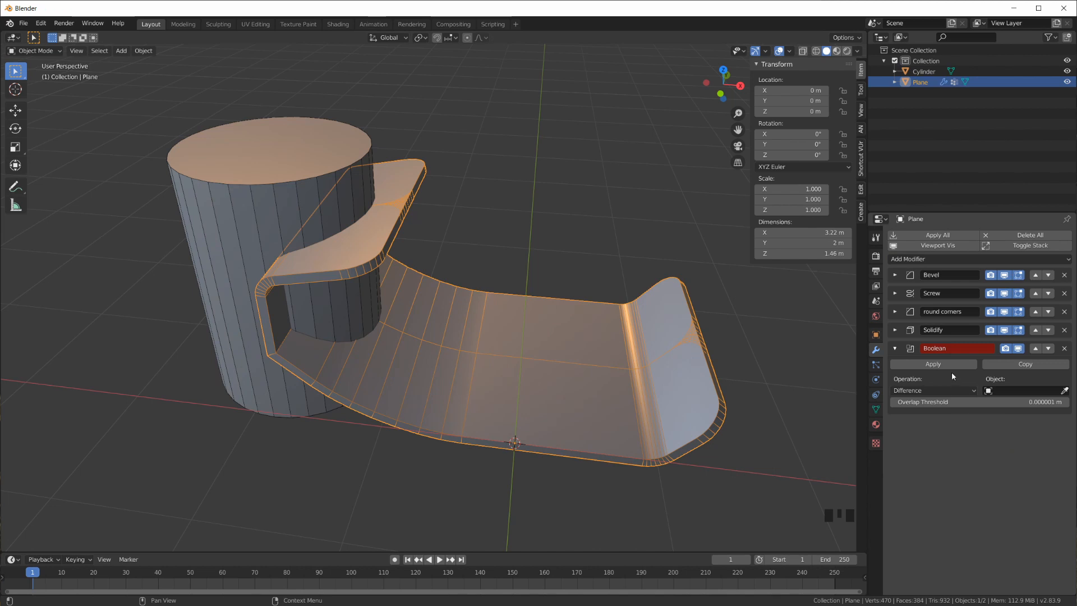
left_click(917, 391)
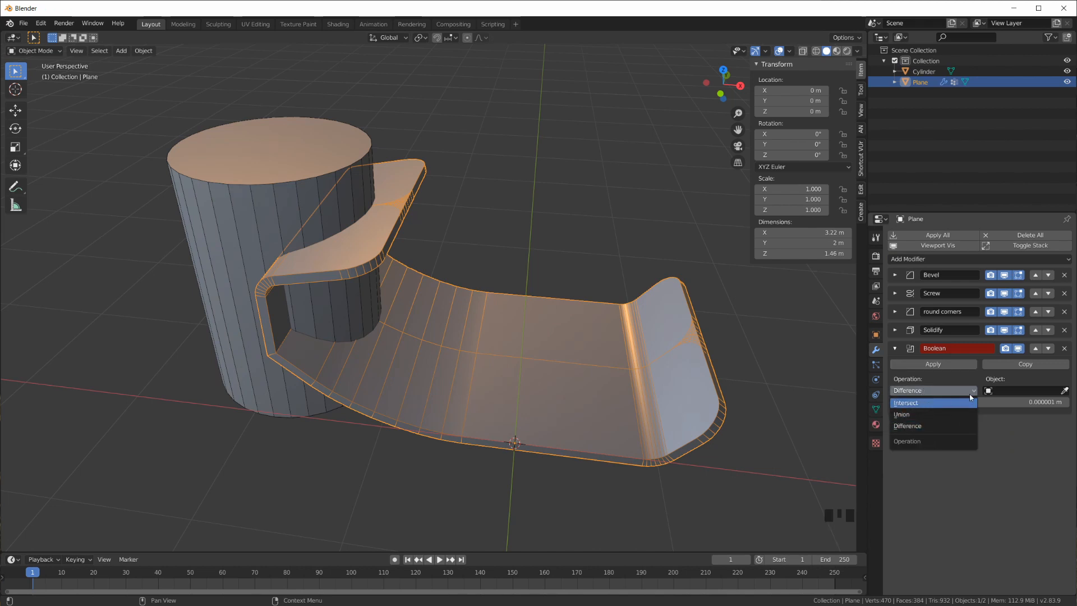
left_click(1024, 393)
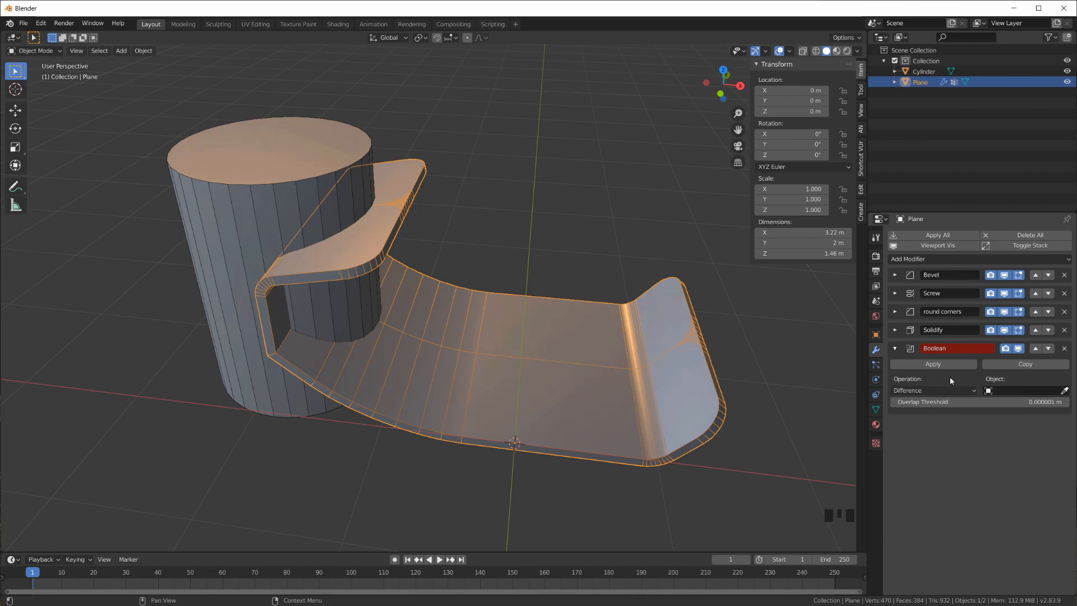
left_click(1064, 349)
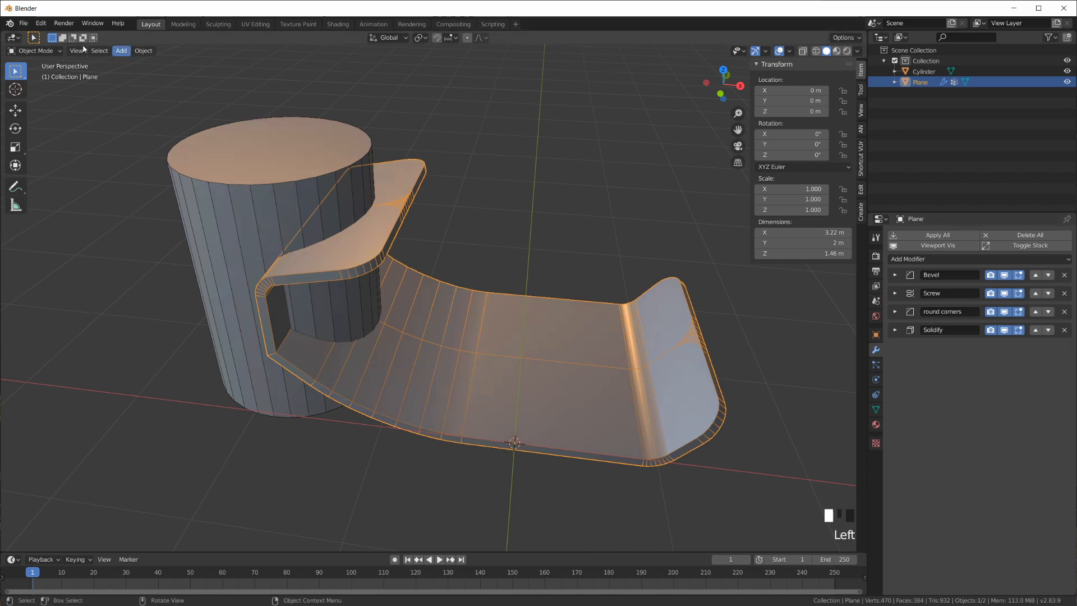
- Search the add-on preferences for "bool" to check that Bool Tool is enabled, and close the preferences
left_click(41, 22)
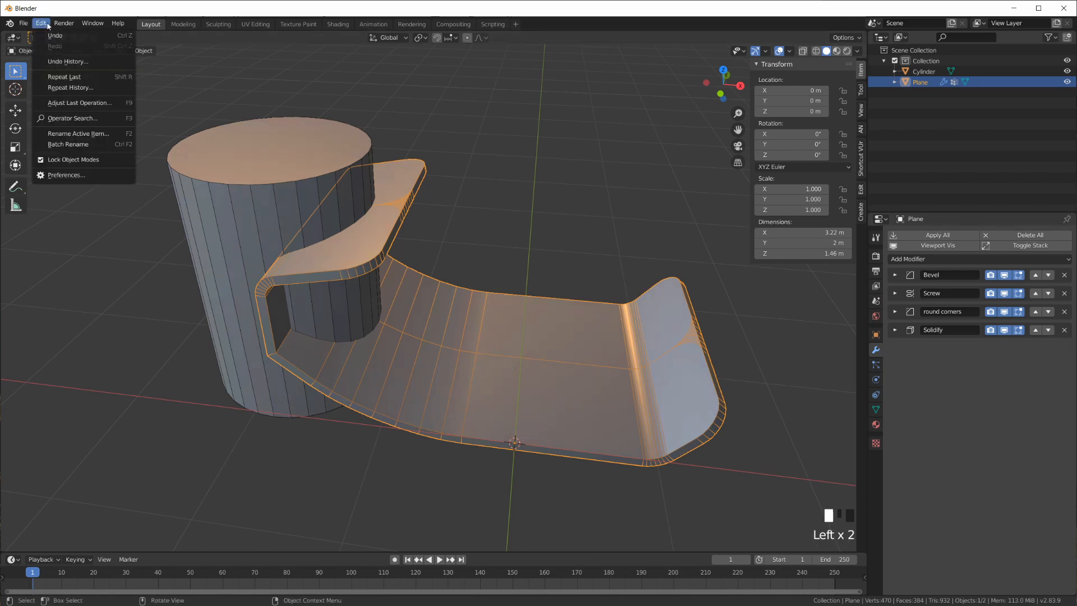
left_click(81, 176)
left_click_drag(154, 50, 324, 67)
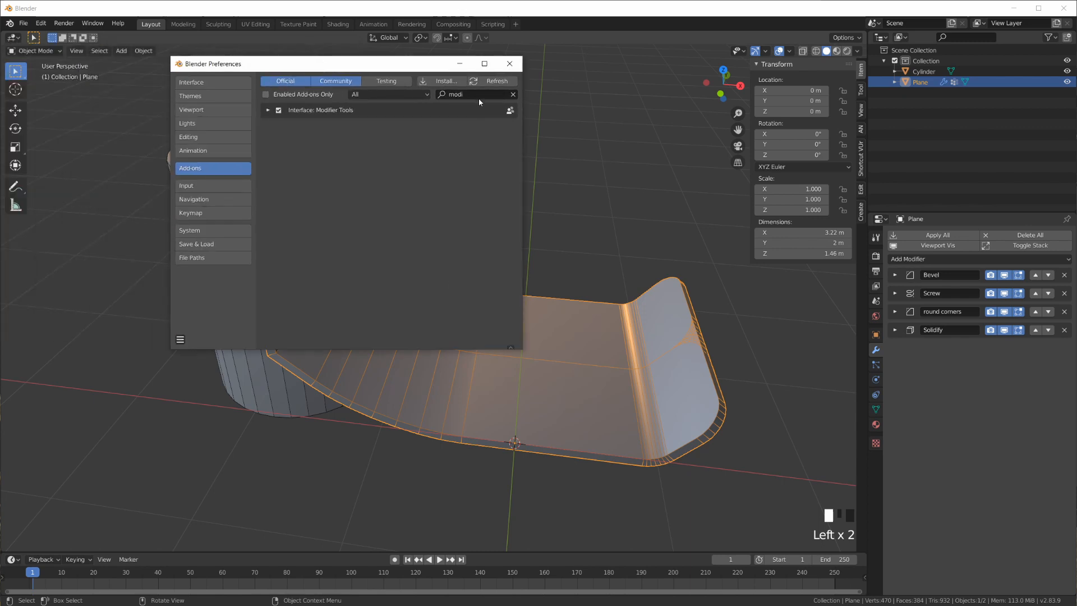
left_click(477, 96)
type("bool")
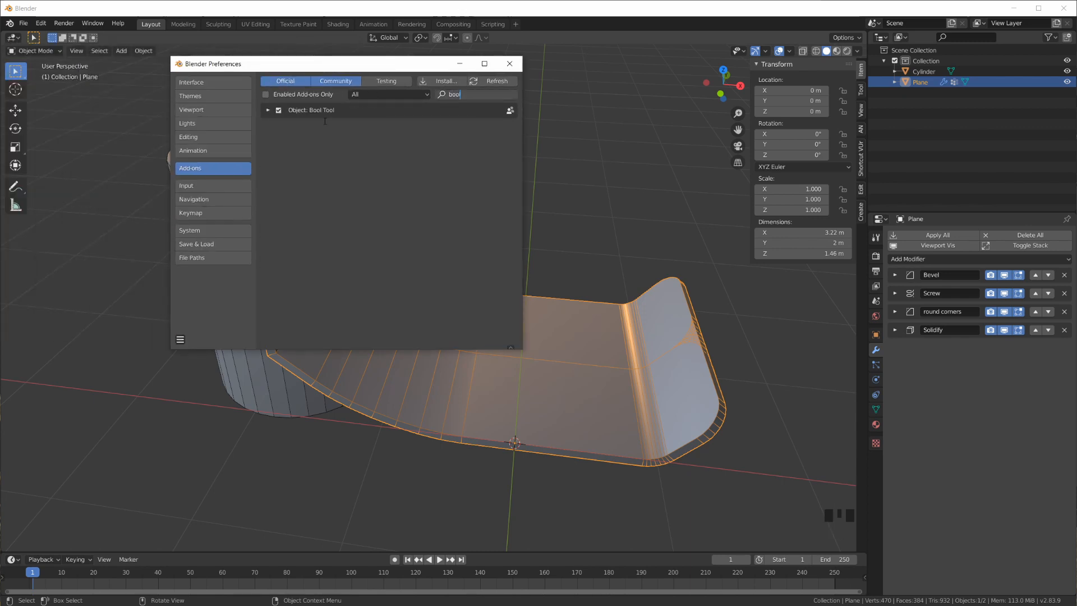
key("Return")
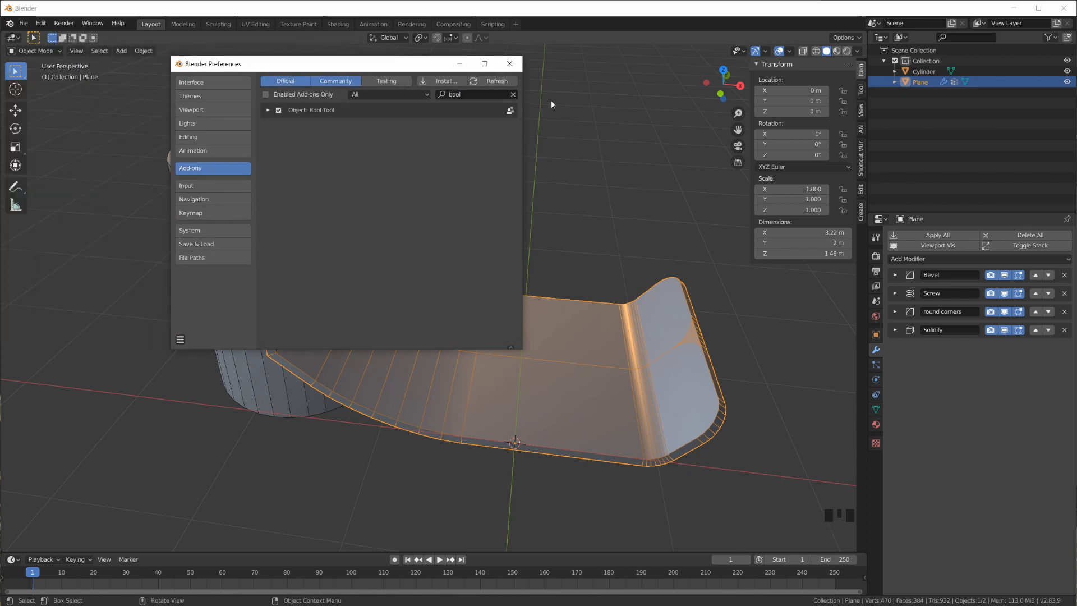
left_click(509, 63)
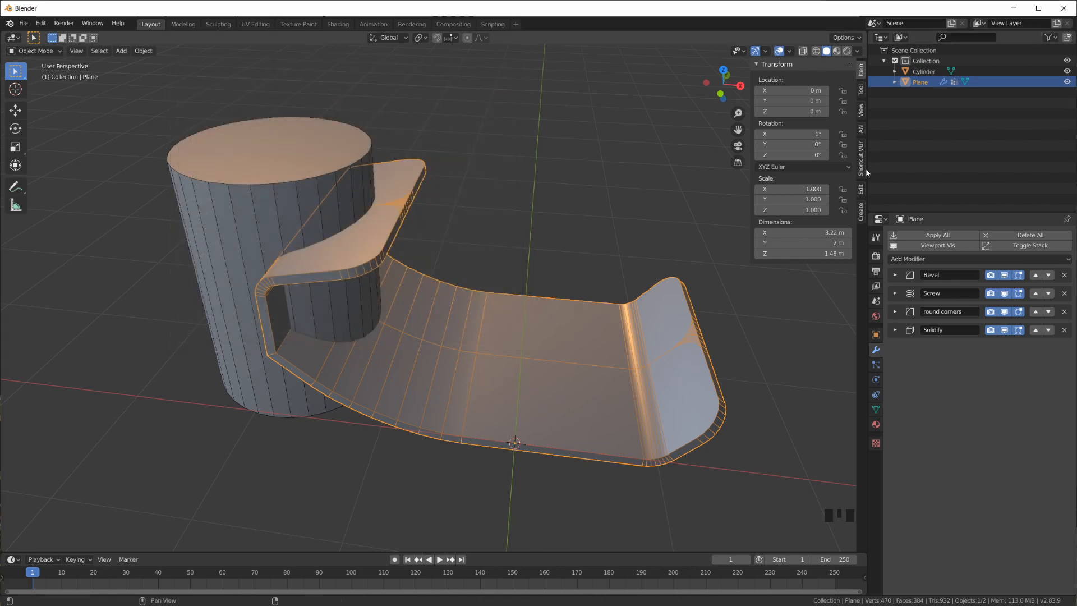
- Cut the cylinder out of the curved surface with Bool Tool's Brush Boolean Difference, and collapse the resulting modifier
left_click(860, 189)
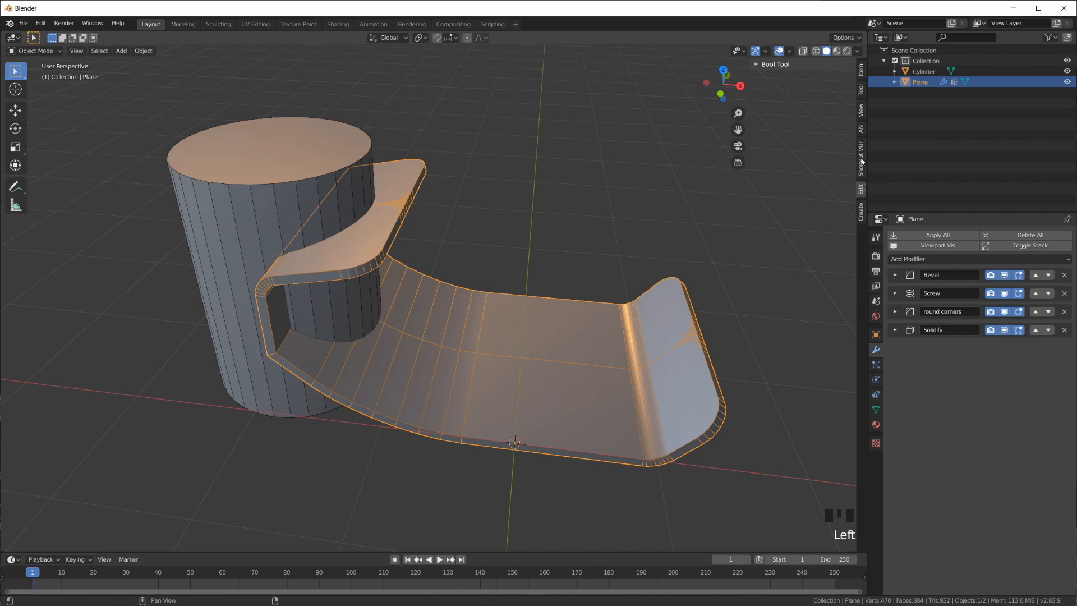
left_click(769, 65)
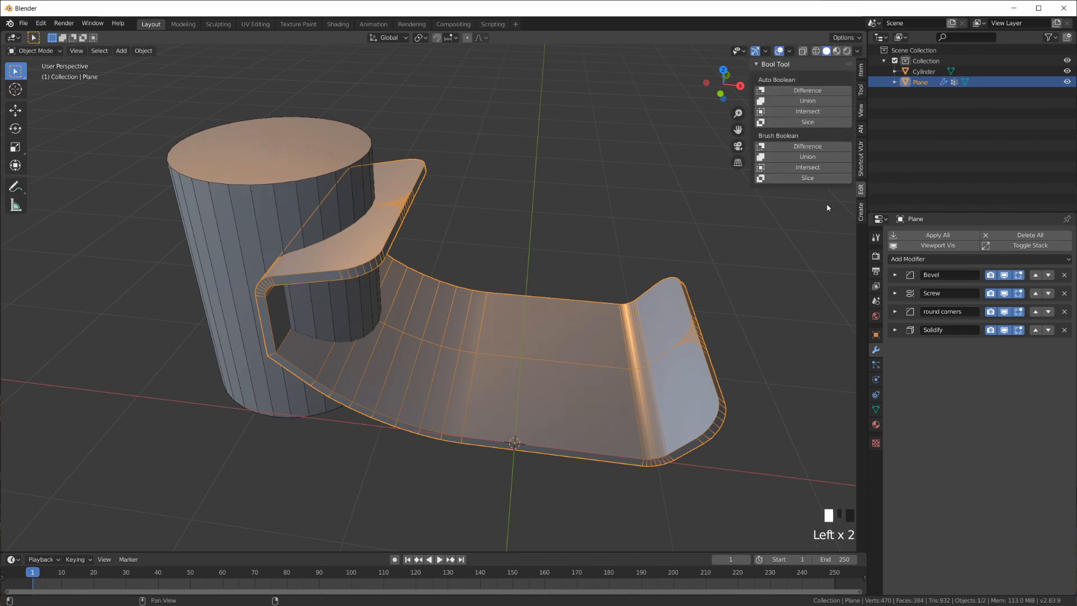
mouse_move(501, 340)
middle_mouse_down()
mouse_move(526, 361)
mouse_move(519, 384)
mouse_move(503, 336)
middle_mouse_up()
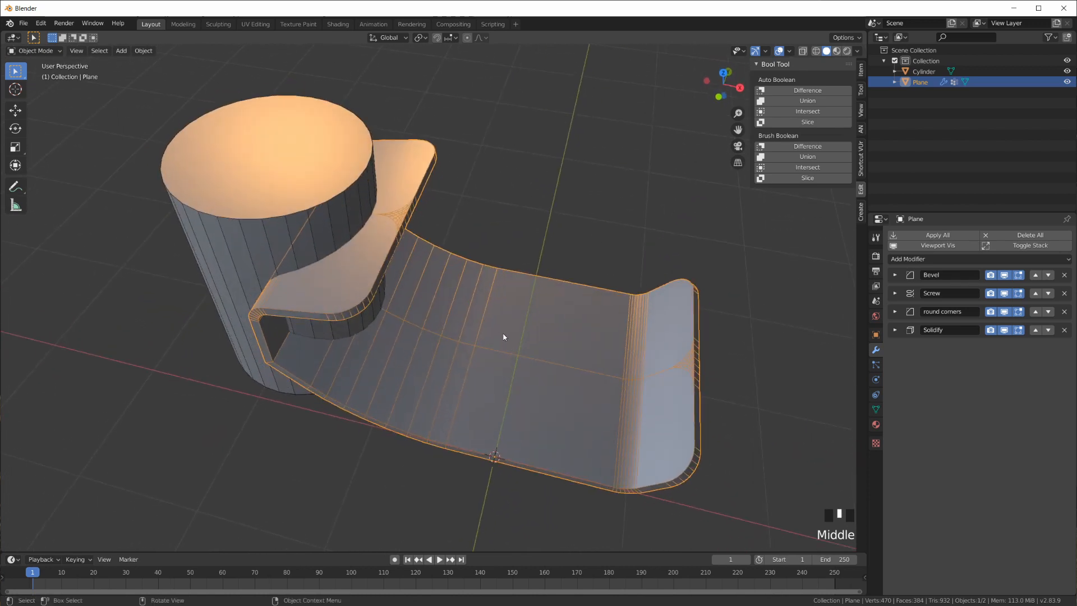
left_click(255, 186)
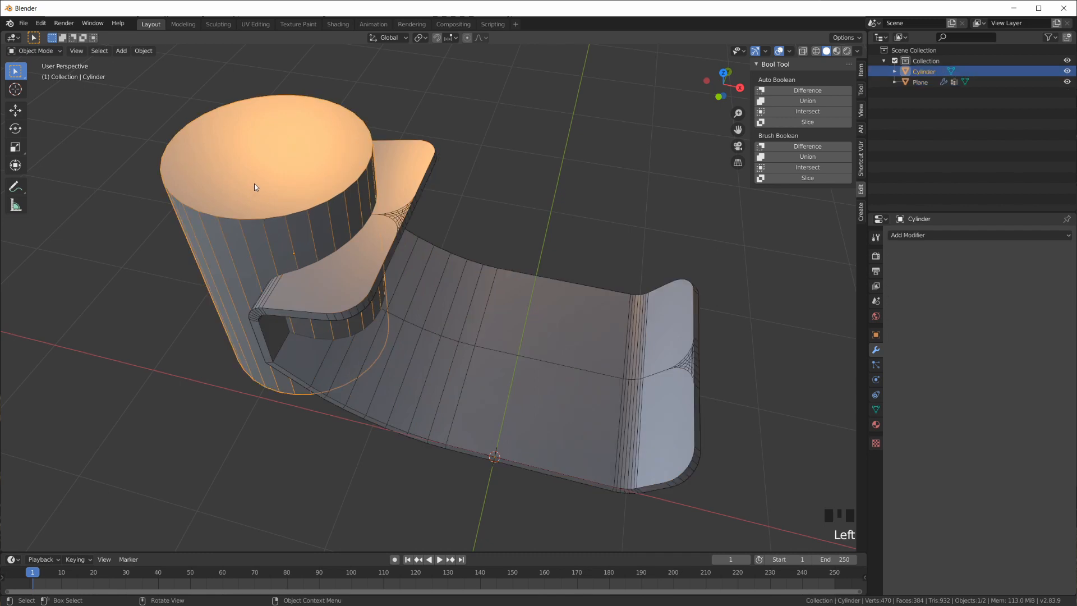
left_click(550, 411, "shift")
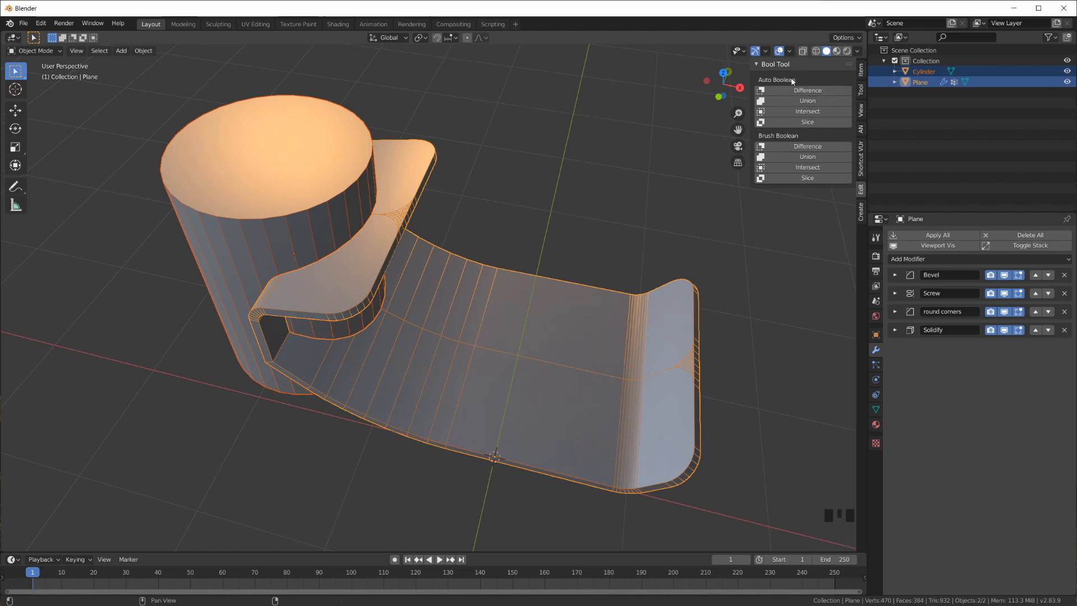
left_click(807, 147)
mouse_move(547, 314)
middle_mouse_down()
mouse_move(638, 264)
mouse_move(550, 305)
mouse_move(577, 304)
middle_mouse_up()
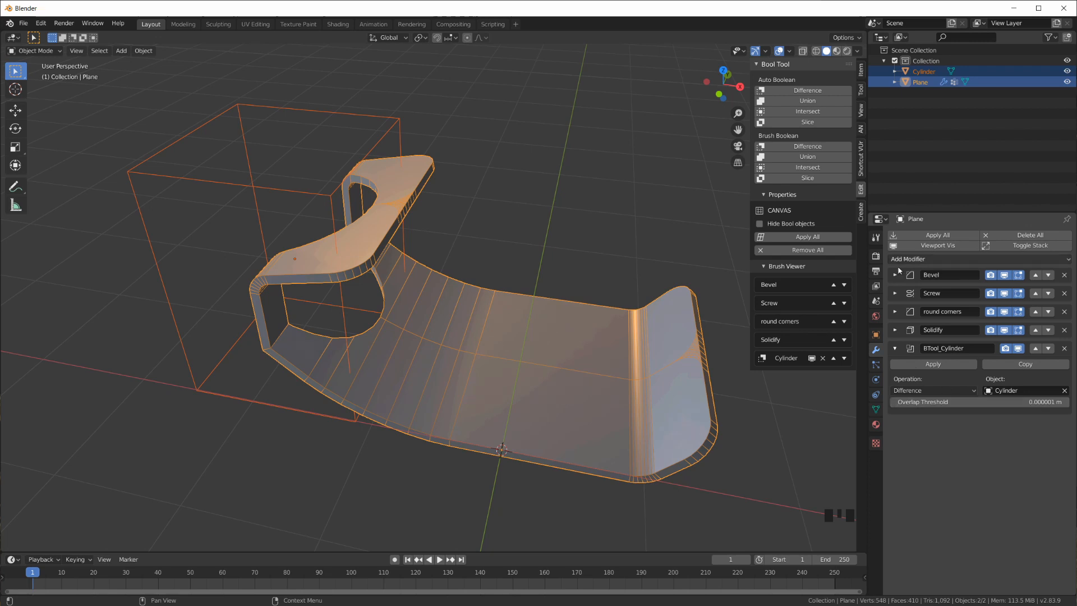
left_click(894, 348)
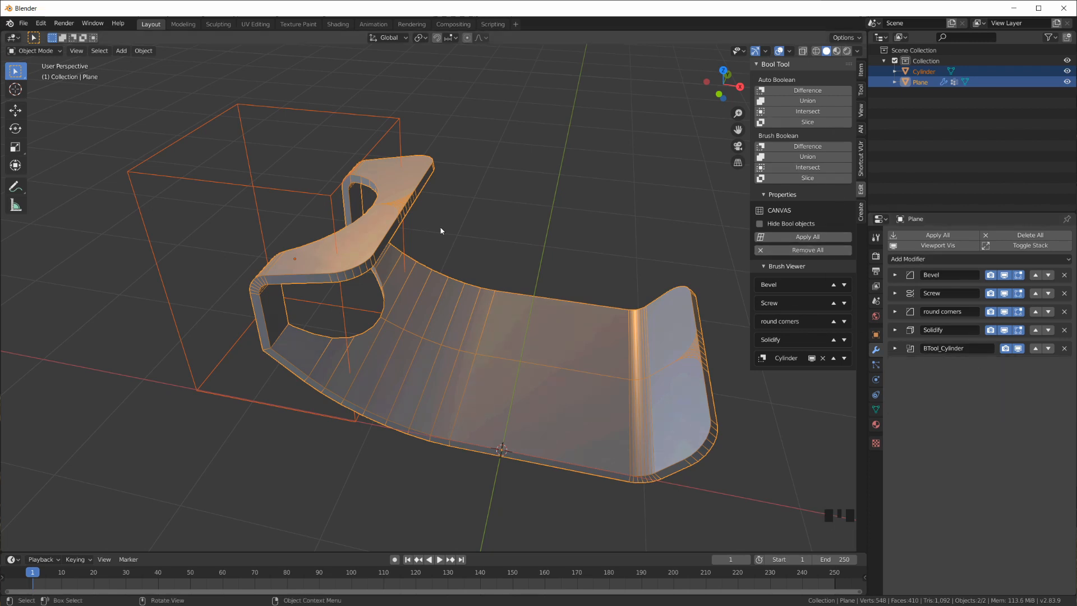
- Switch the cutting cylinder's viewport display to Solid and back to Bounds
left_click(319, 191)
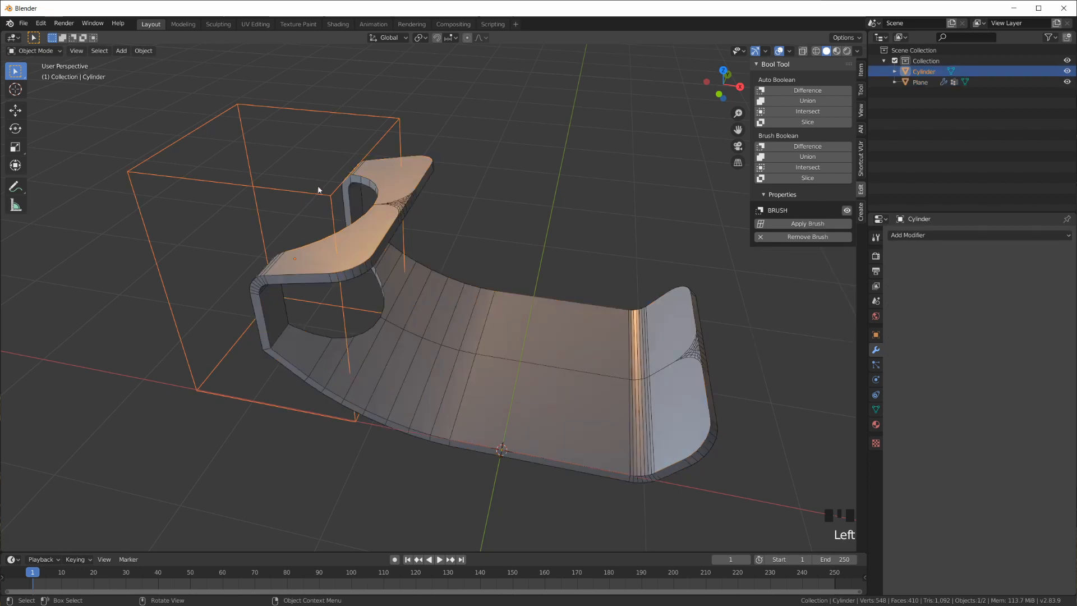
left_click(875, 335)
left_click(889, 462)
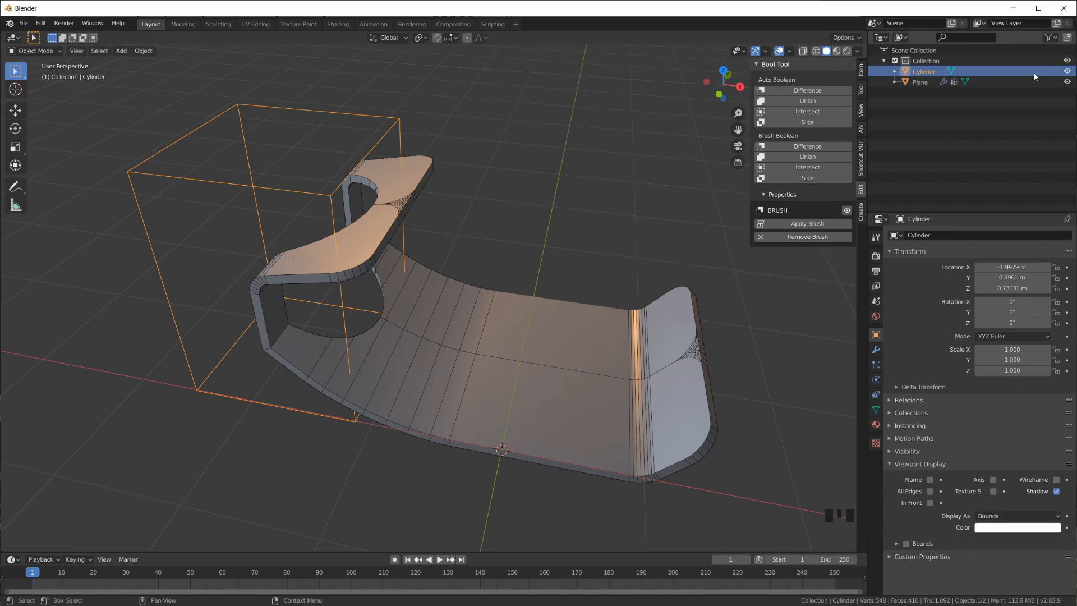
left_click(1001, 513)
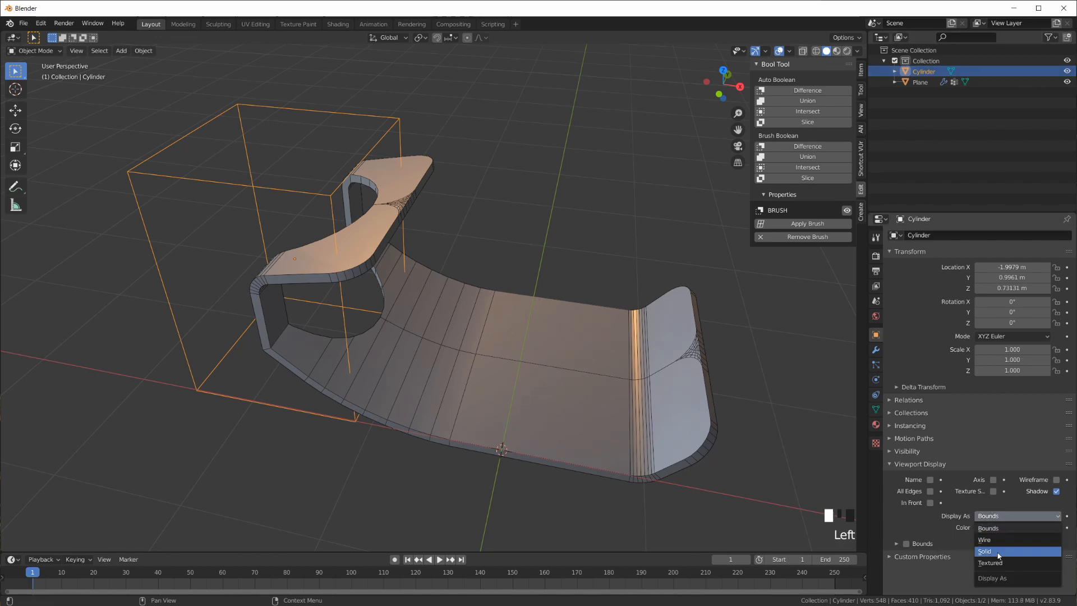
left_click(1000, 551)
middle_click_drag(476, 267, 378, 202)
left_click(1009, 516)
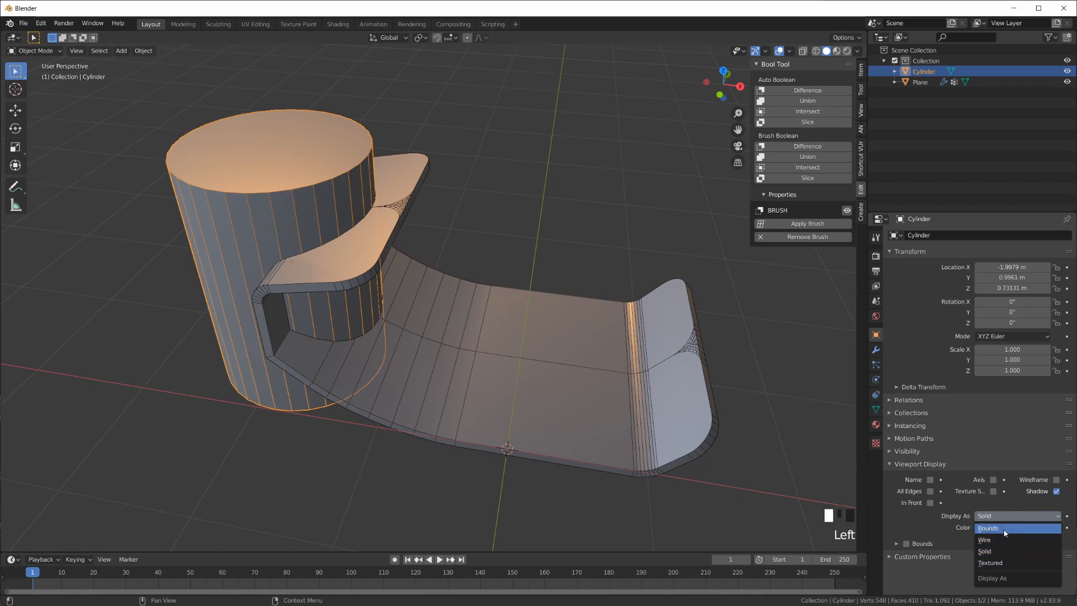
left_click(1004, 529)
- Move the cutting cylinder along X to about -2.007 m, checking the live cut in the surface
mouse_move(452, 271)
middle_mouse_down()
mouse_move(538, 244)
mouse_move(362, 285)
mouse_move(359, 275)
mouse_move(344, 300)
mouse_move(367, 257)
mouse_move(364, 293)
mouse_move(364, 284)
middle_mouse_up()
key("Tab")
key("Tab")
mouse_move(445, 307)
middle_mouse_down()
mouse_move(485, 301)
mouse_move(462, 309)
middle_mouse_up()
key("g")
key("x")
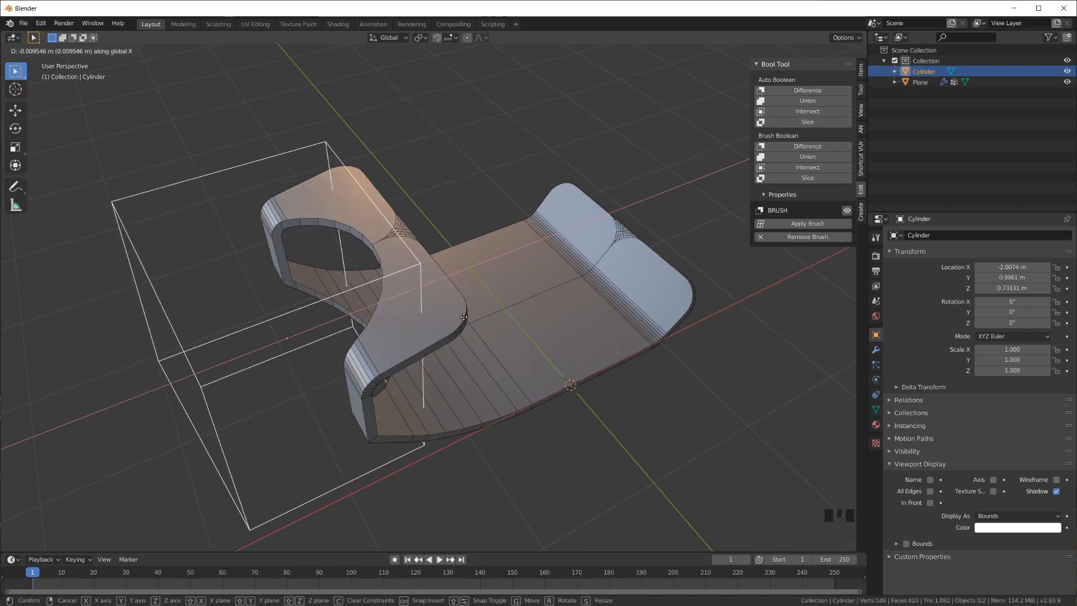
left_click(468, 314)
- Duplicate the cutter's mesh in Edit Mode and place the copy about 3.91 m along X over the surface's opposite end
middle_click_drag(473, 312, 422, 192)
key("Tab")
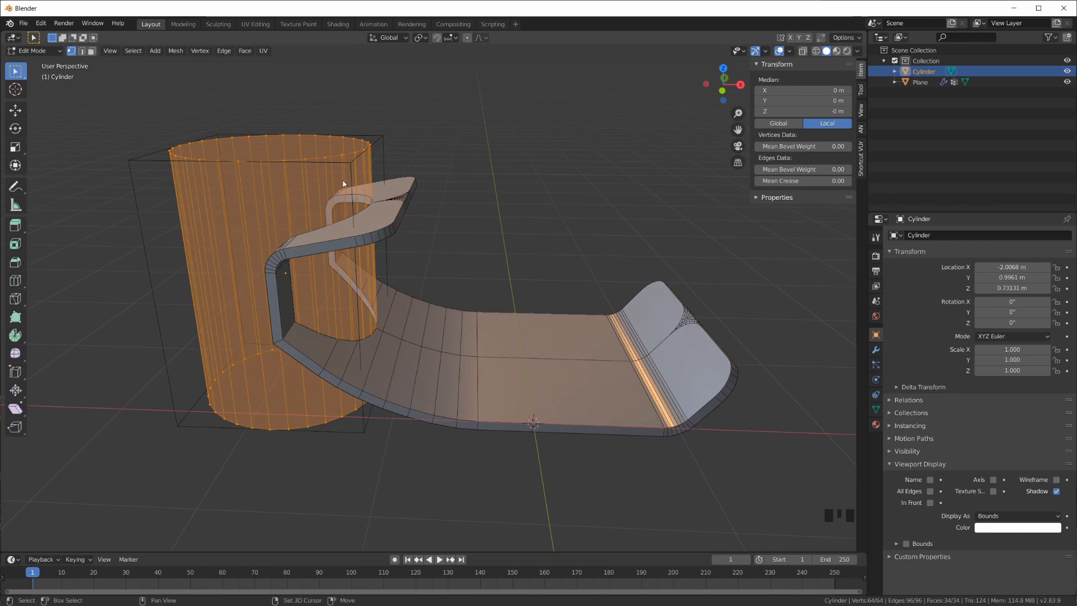
key("shift+d")
key("x")
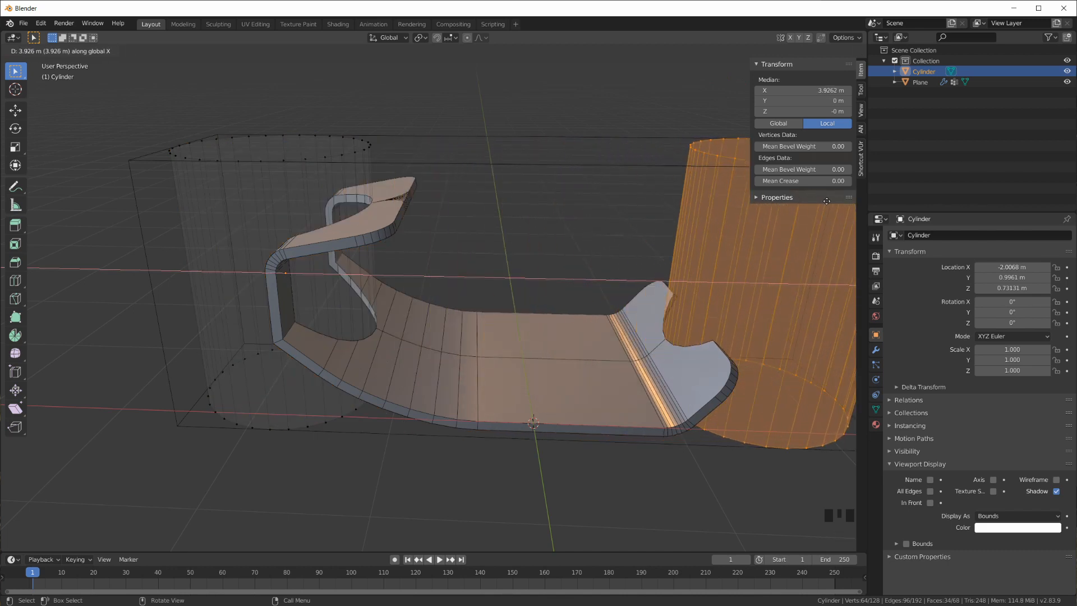
left_click(792, 273)
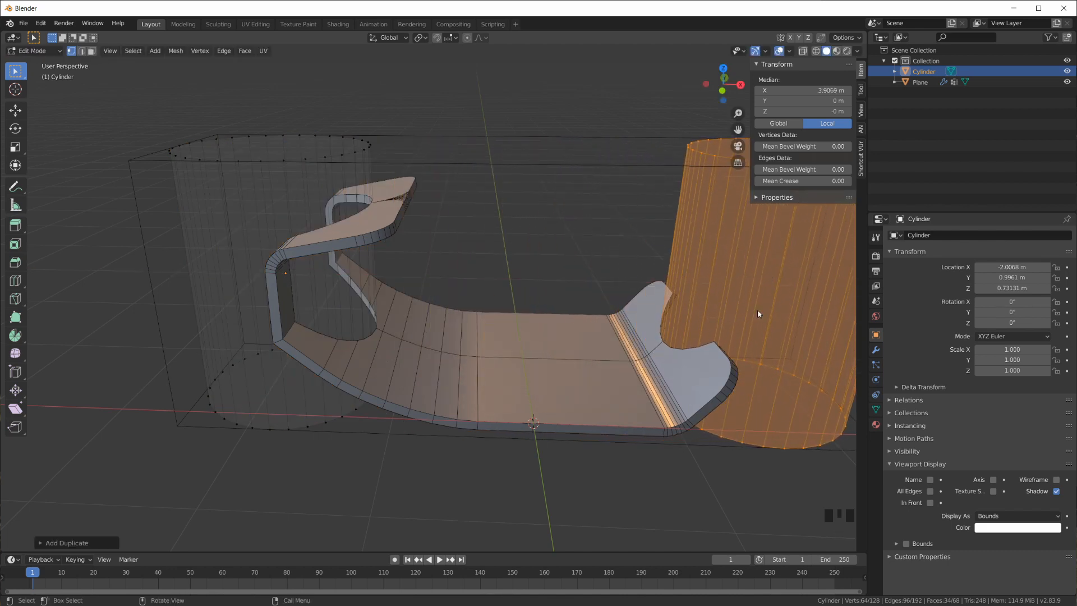
- Rotate the copied cylinder in the front view until it lies horizontally, and move it to about X 3.33 m, Z 0.10 m across the surface's end
key("KP_1")
key("r")
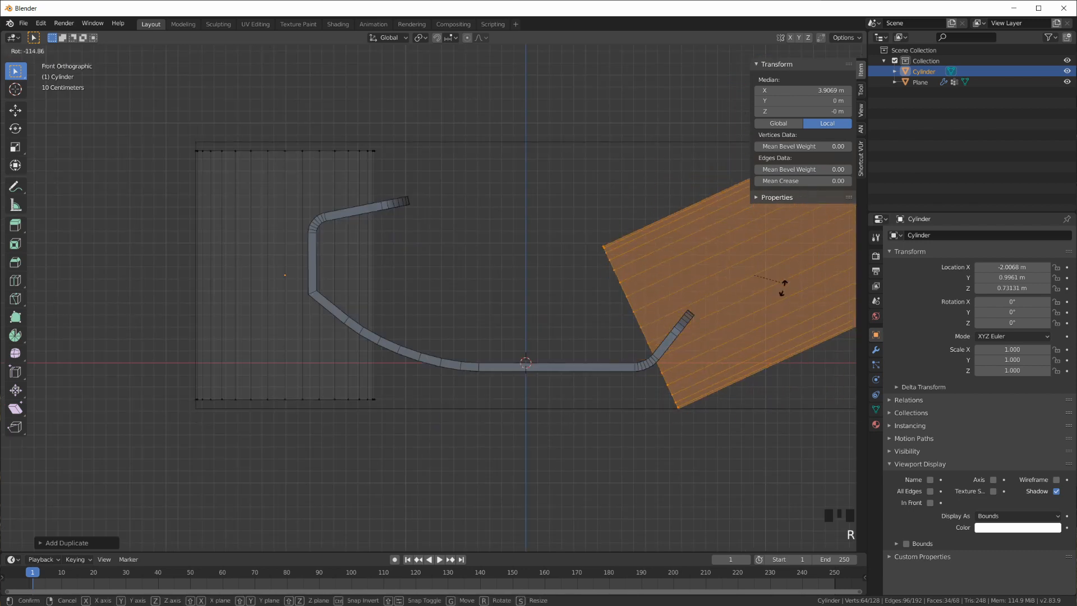
left_click(782, 299)
key("g")
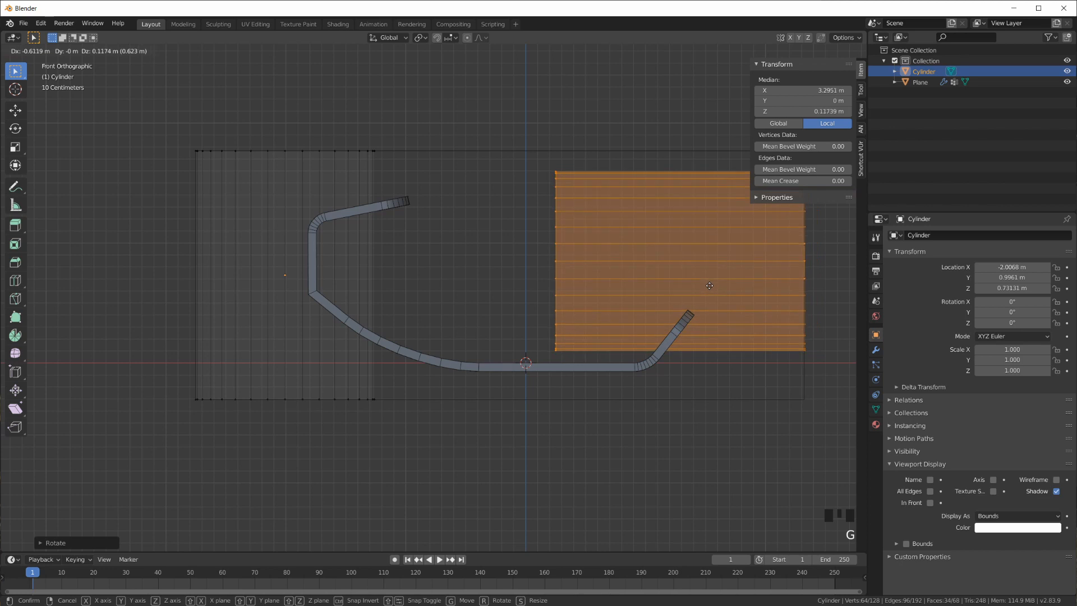
left_click(713, 287)
scroll(728, 257, "up", 1)
scroll(730, 285, "up", 3)
middle_click_drag(730, 285, 719, 377, "shift")
key("Tab")
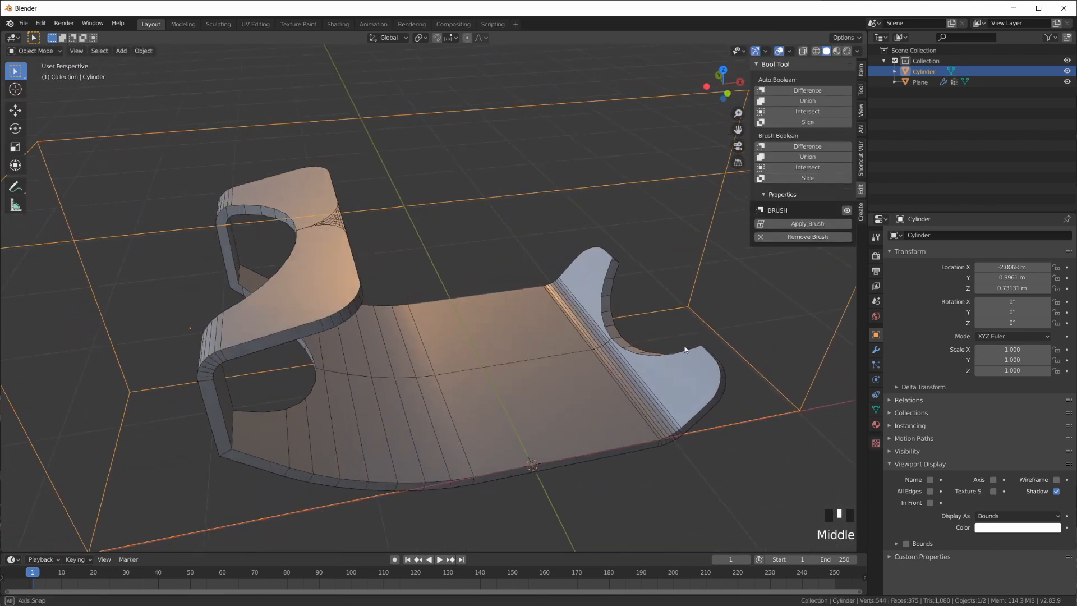
- Extrude the end vertex of the plane's profile about 0.42 m upward along Z
left_click(721, 379)
key("Tab")
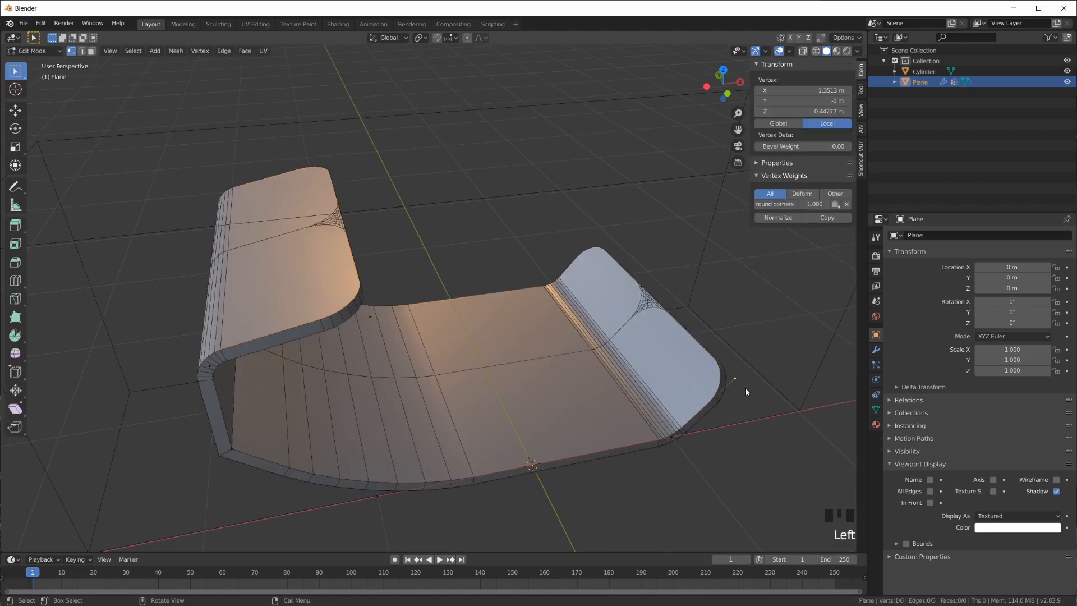
key("e")
key("z")
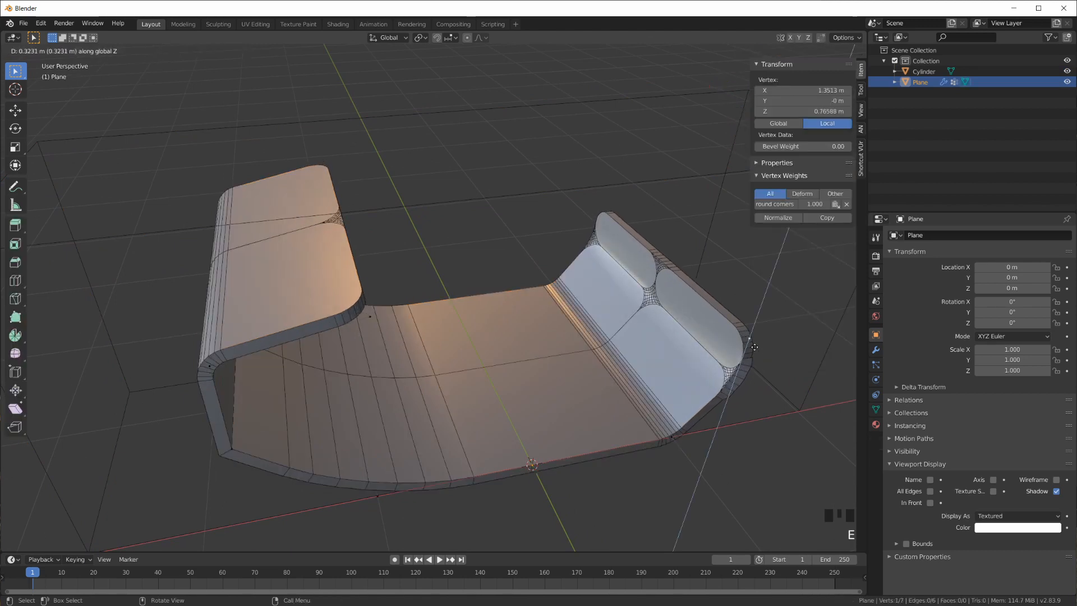
left_click(757, 336)
middle_click_drag(758, 334, 755, 392)
middle_click_drag(581, 359, 673, 377)
- Turn on X-ray and remove the former end vertex, at the base of the new upright part, from the round corners vertex group
left_click(652, 379)
left_click(803, 51)
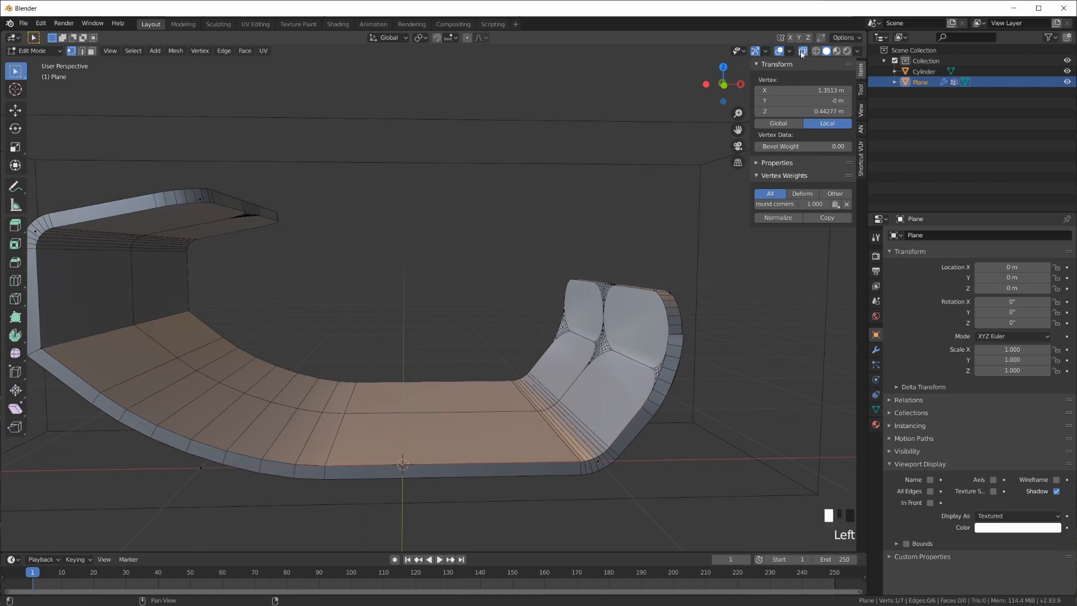
scroll(700, 396, "up", 2)
left_click(738, 399)
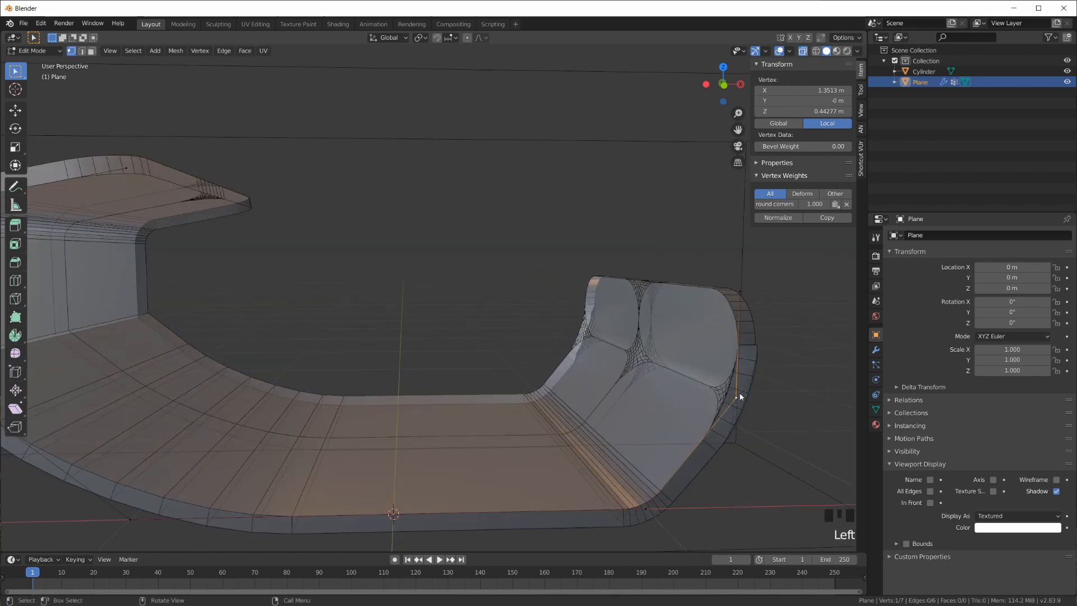
left_click(875, 409)
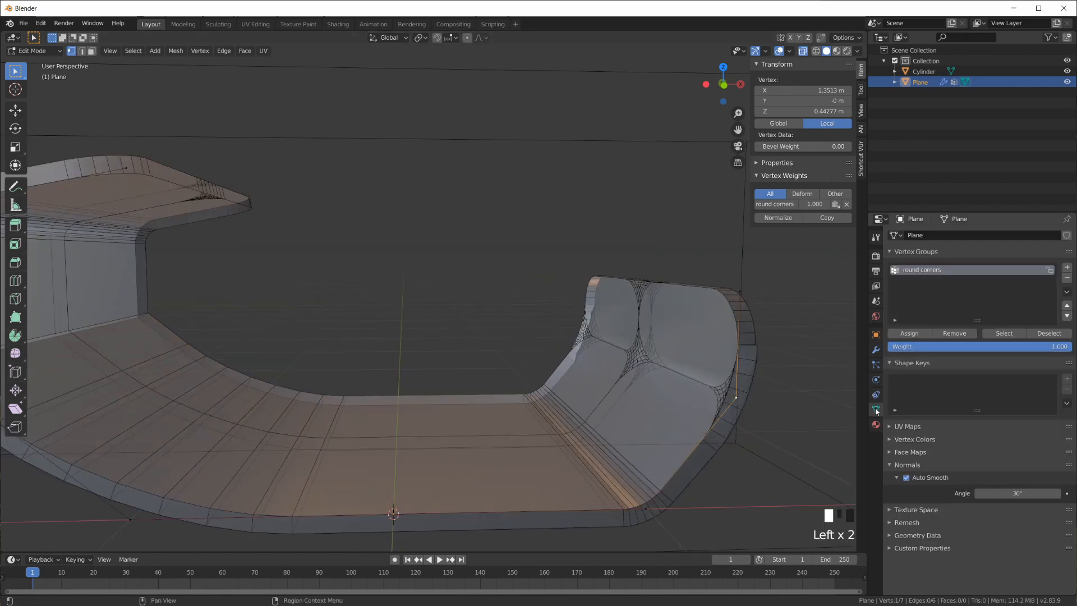
left_click(955, 334)
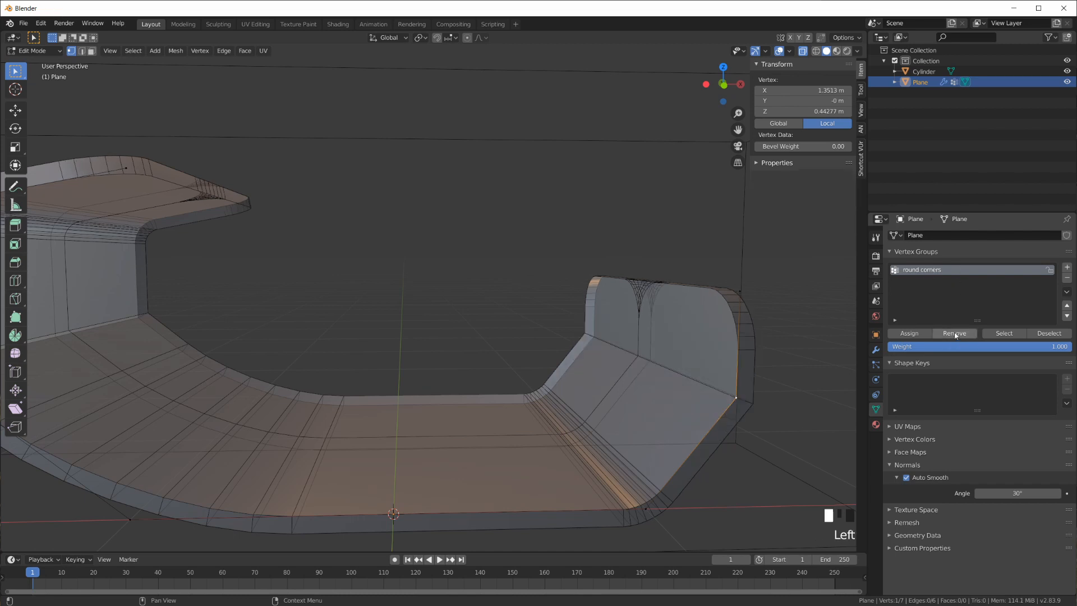
- Check the new end vertex's round corners weight, leave Edit Mode, and turn off the wireframe overlay and X-ray
left_click(741, 294)
middle_click_drag(764, 325, 746, 417)
middle_click_drag(728, 332, 690, 336)
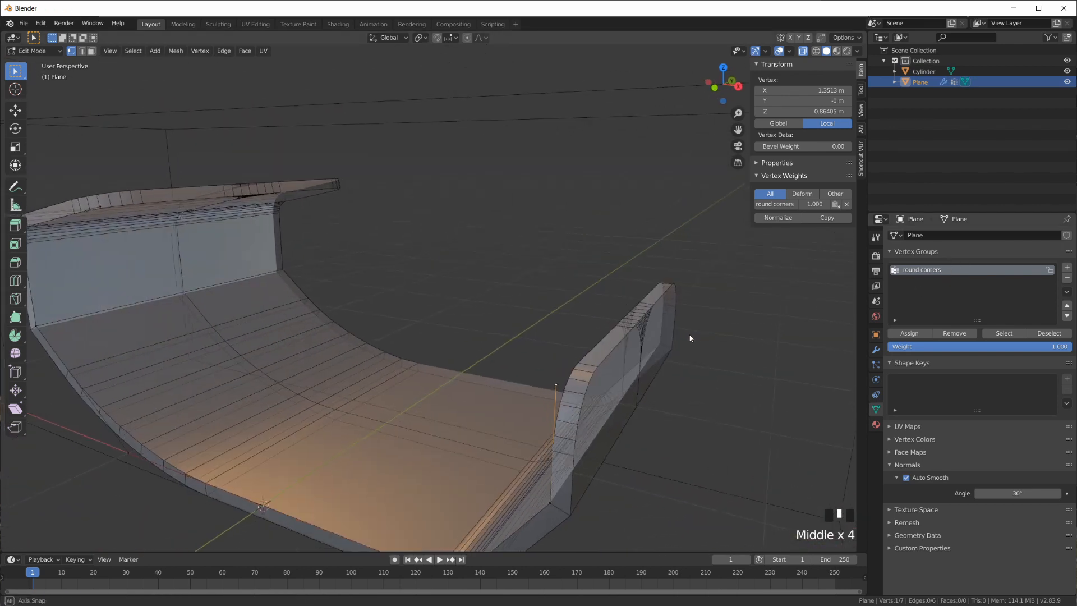
key("Tab")
middle_click_drag(665, 384, 633, 393)
scroll(683, 367, "down", 2)
scroll(684, 367, "down", 3)
left_click(789, 51)
left_click(725, 229)
mouse_move(617, 329)
middle_mouse_down()
mouse_move(645, 243)
mouse_move(623, 278)
mouse_move(622, 314)
middle_mouse_up()
left_click(803, 51)
- Duplicate the upright cylinder inside the cutter's mesh and place the copy about 2.14 m along X over the surface's middle
left_click(667, 337)
key("Tab")
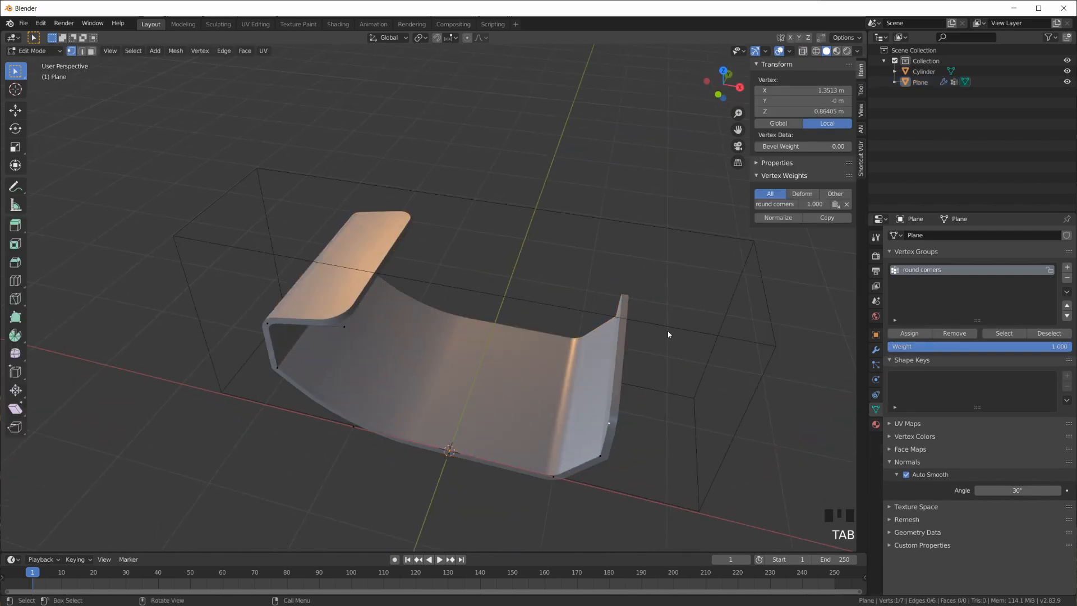
left_click(667, 328)
key("Tab")
left_click(667, 327)
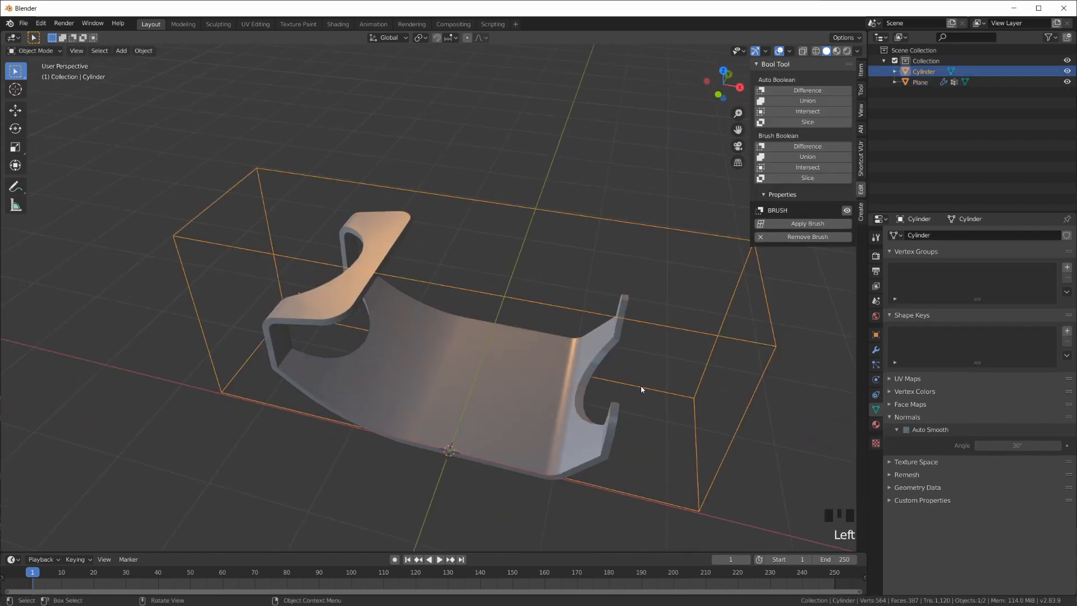
key("Tab")
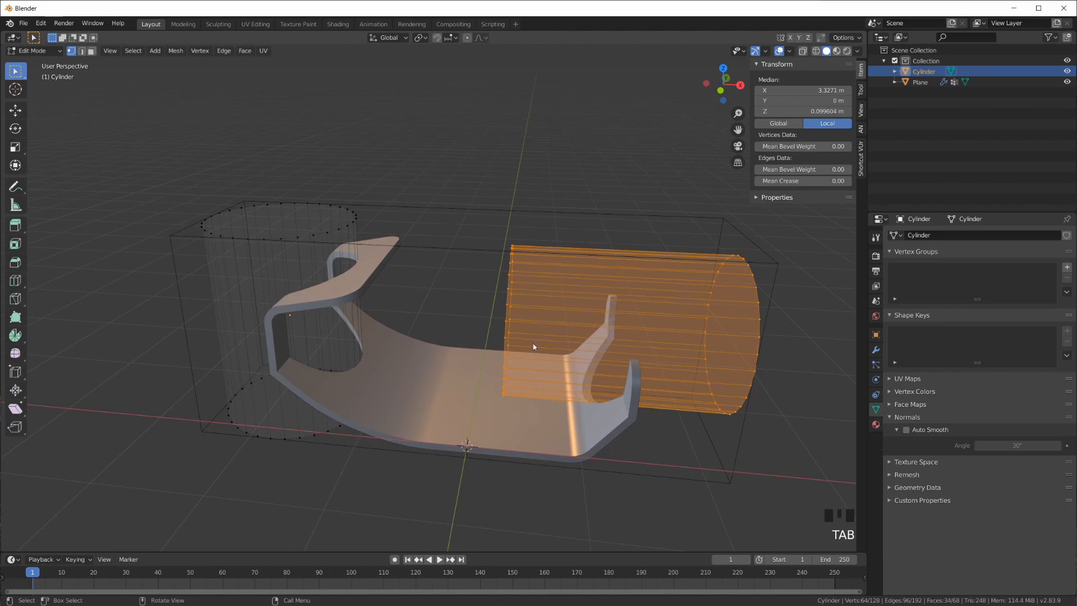
key("alt+a")
key("l")
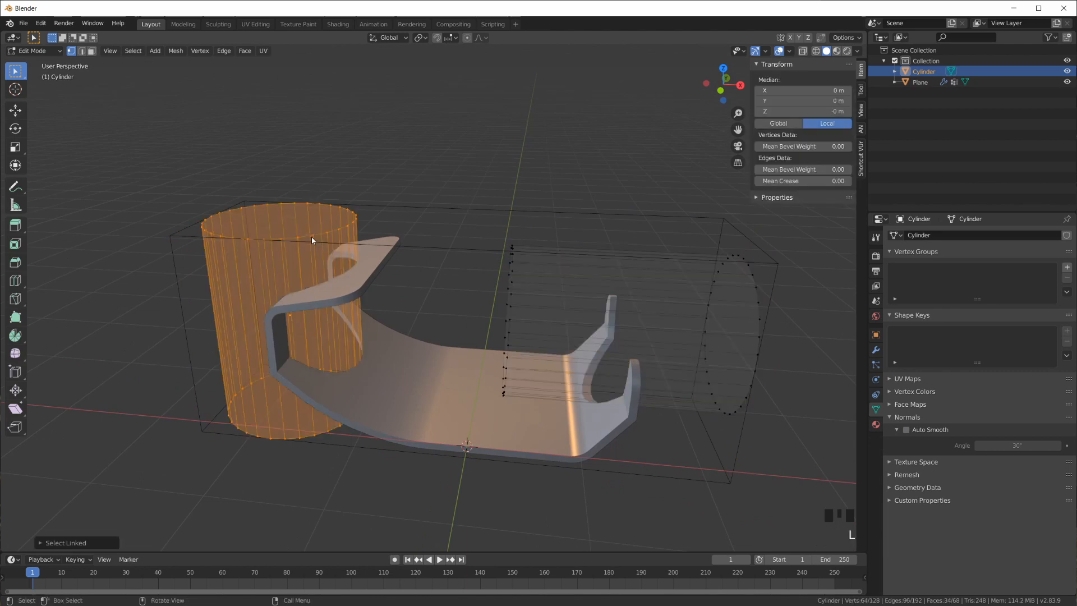
key("shift+d")
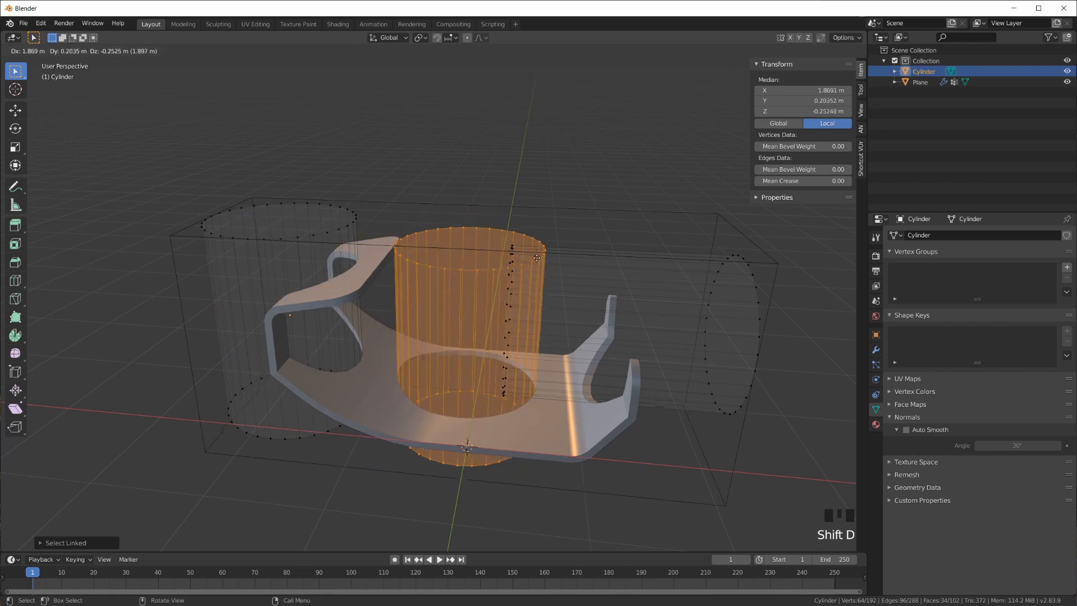
right_click(539, 252)
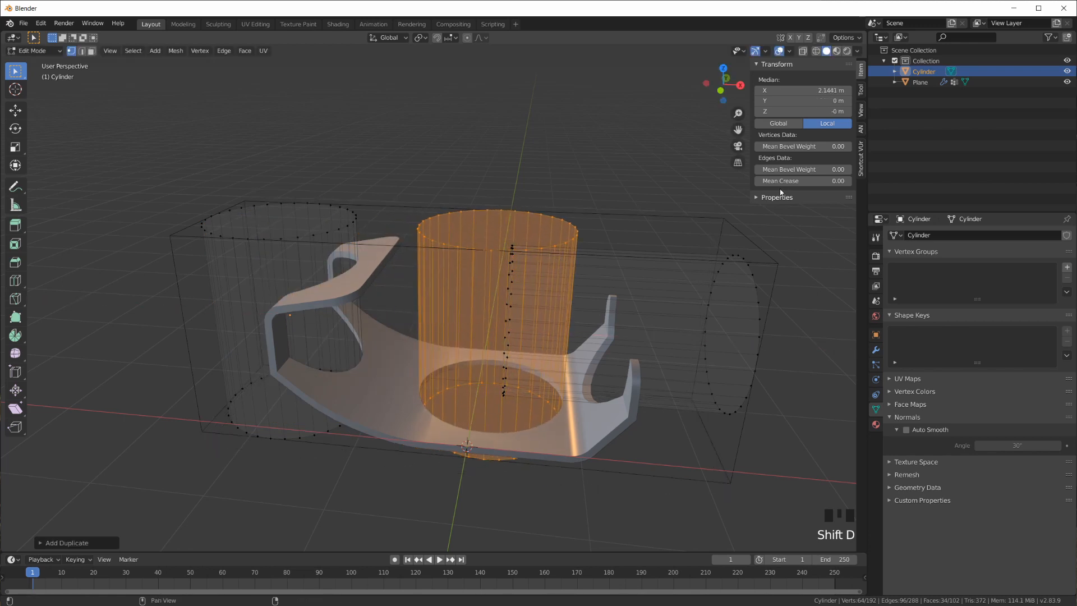
- Scale the new copy down to a small hole cutter and lower it along Z to about -0.75 m into the surface's base
key("s")
left_click(512, 312)
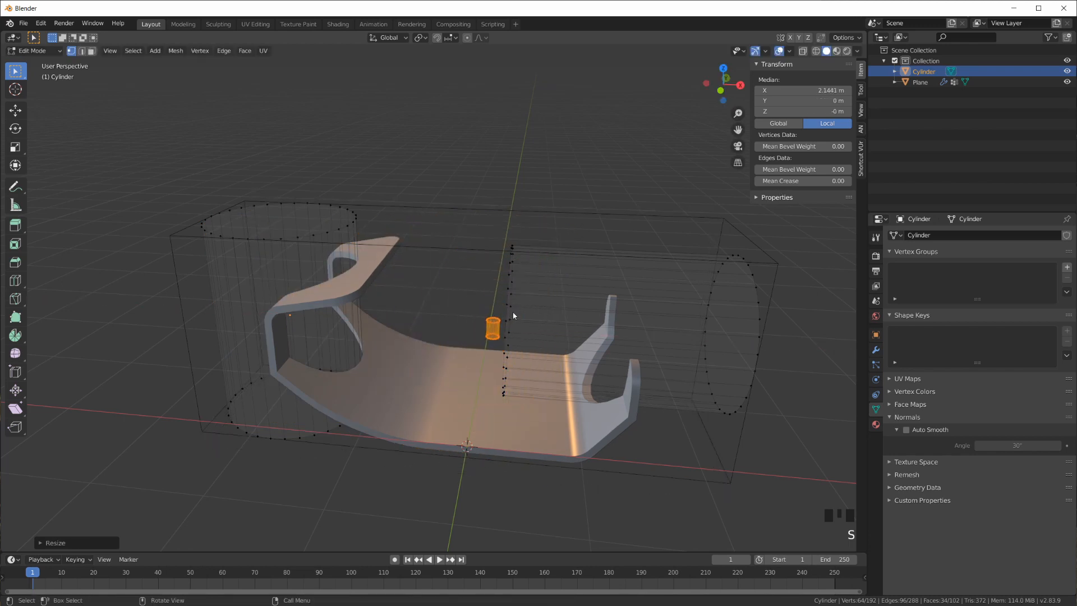
key("g")
key("z")
left_click(512, 377)
key("s")
left_click(539, 375)
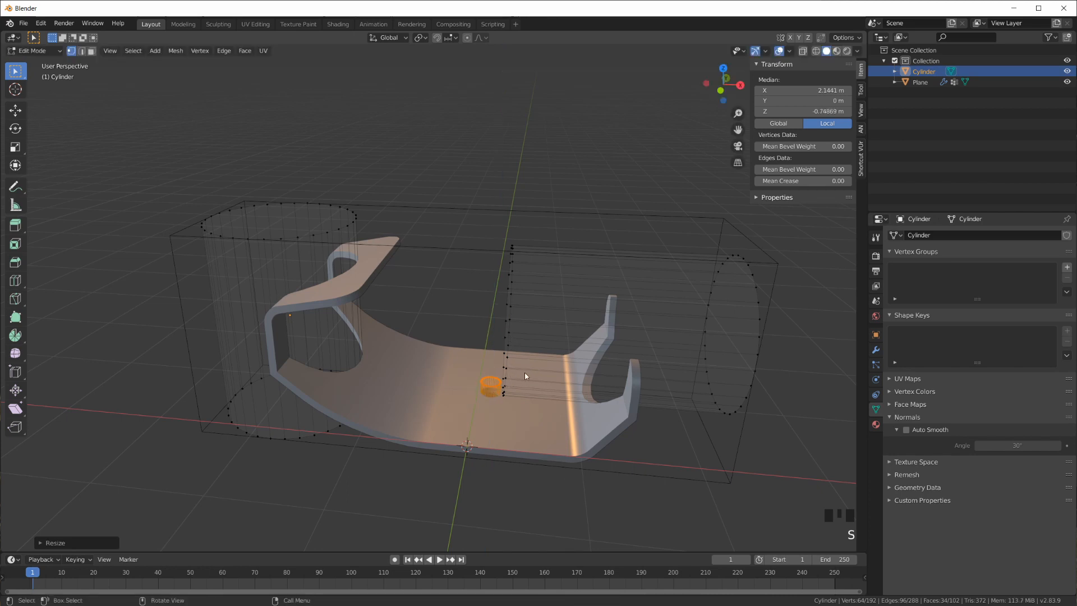
- Move the small cylinder to about X 2.70 m, Y 0.75 m near the far edge, and duplicate it about -0.34 m along X
key("KP_7")
key("g")
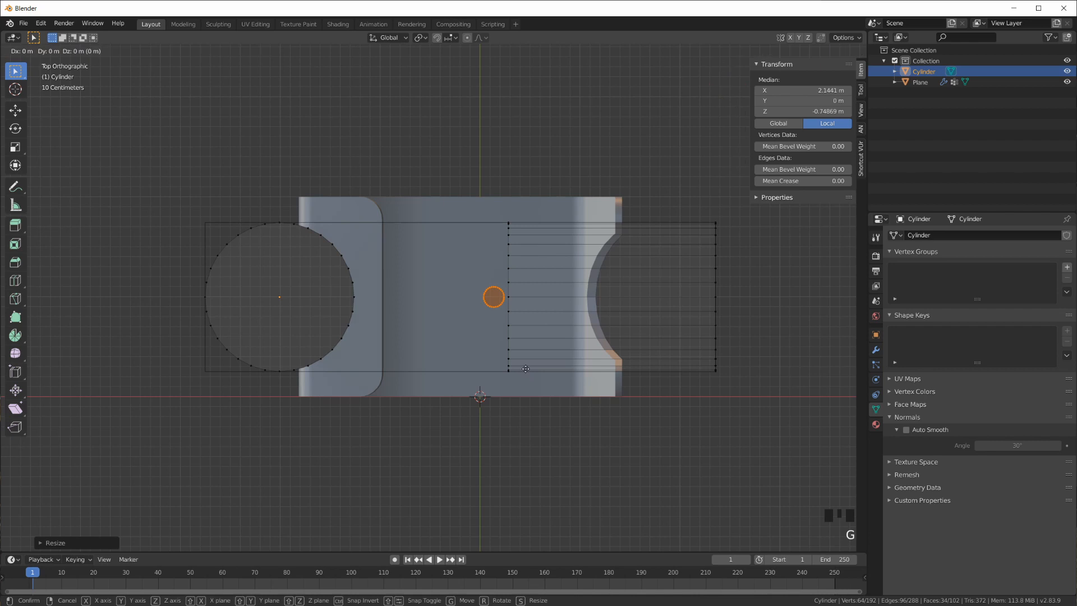
left_click(581, 302)
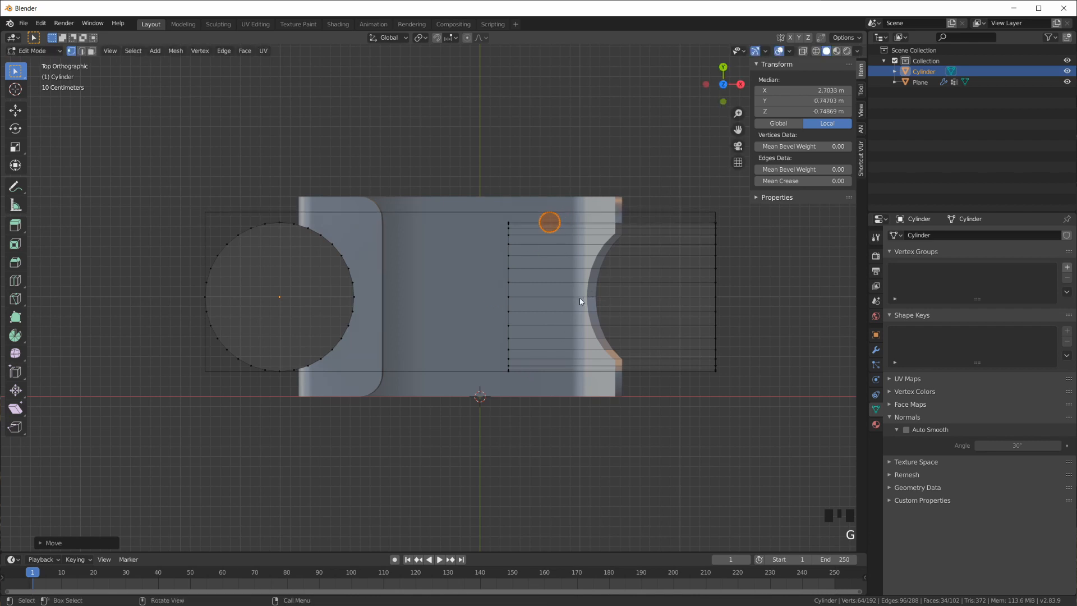
key("shift+d")
key("x")
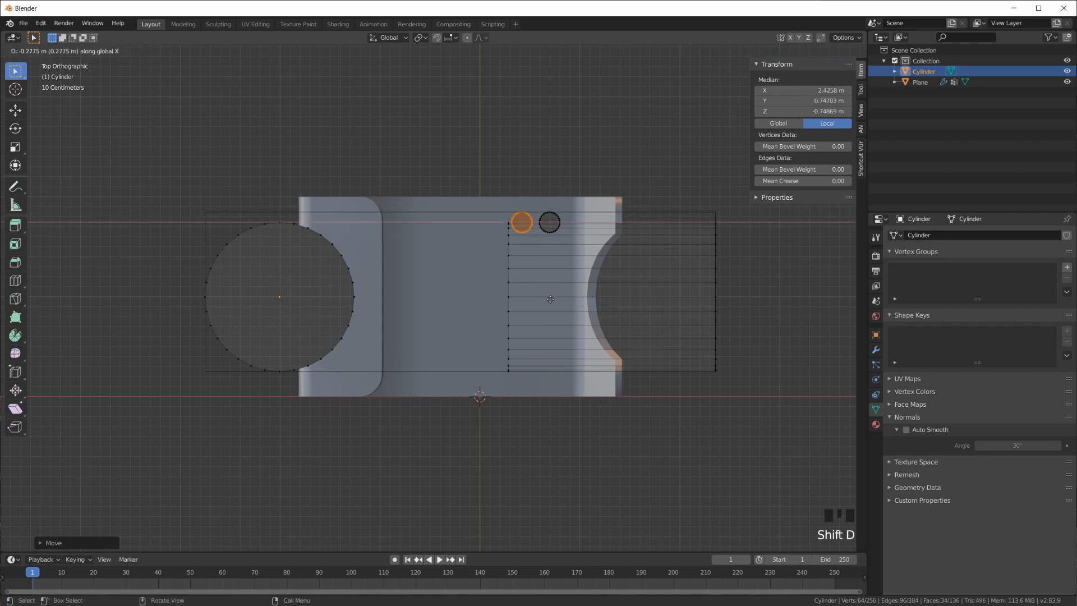
left_click(548, 303)
- Duplicate the small cylinder along Y to about -0.76 m near the opposite edge, and scale the copy down slightly
key("shift+d")
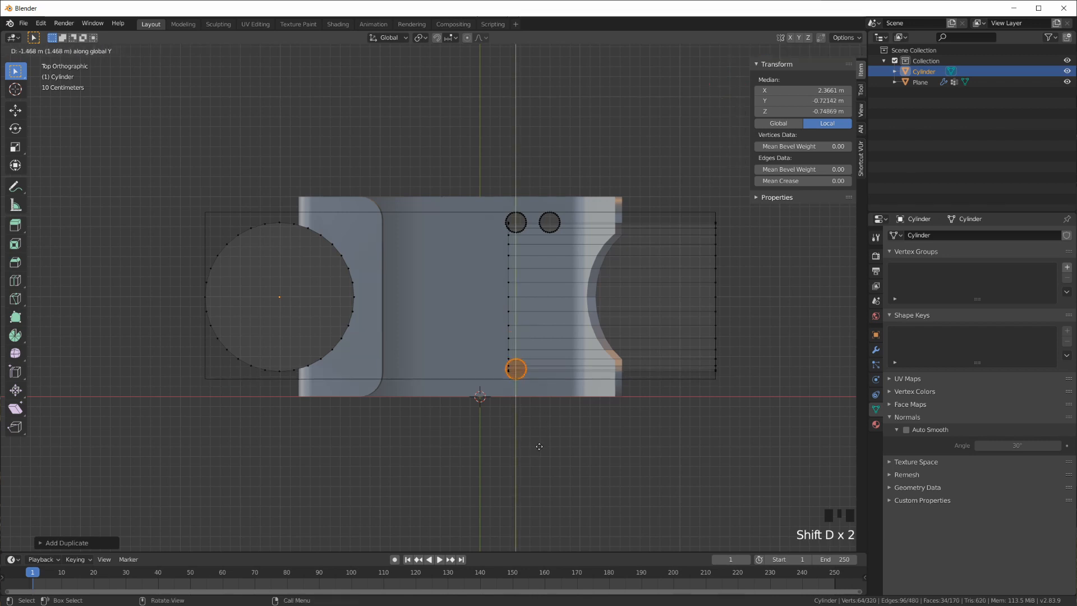
left_click(715, 394)
key("s")
left_click(653, 402)
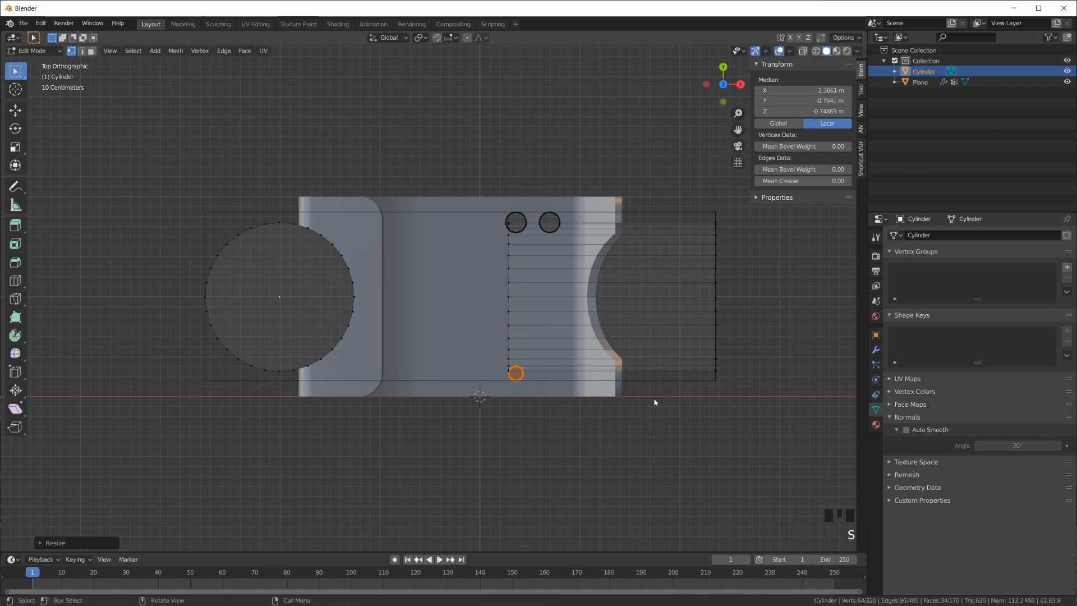
- Add two more copies of the smaller cylinder in a row along negative X, the last at about X 1.95 m
key("shift+d")
left_click(634, 398)
key("shift+d")
key("x")
left_click(614, 402)
- Duplicate the small cylinder onto the surface's sloped end at about X 3.25 m, Z -0.48 m, rotated perpendicular to the slope
middle_click_drag(678, 423, 624, 392)
key("KP_1")
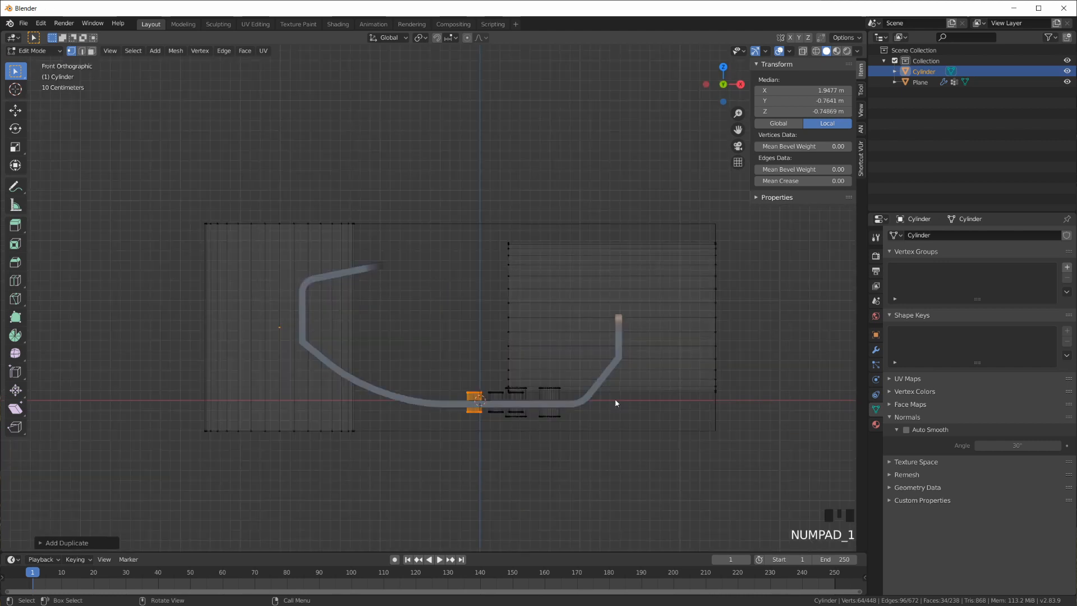
key("shift+d")
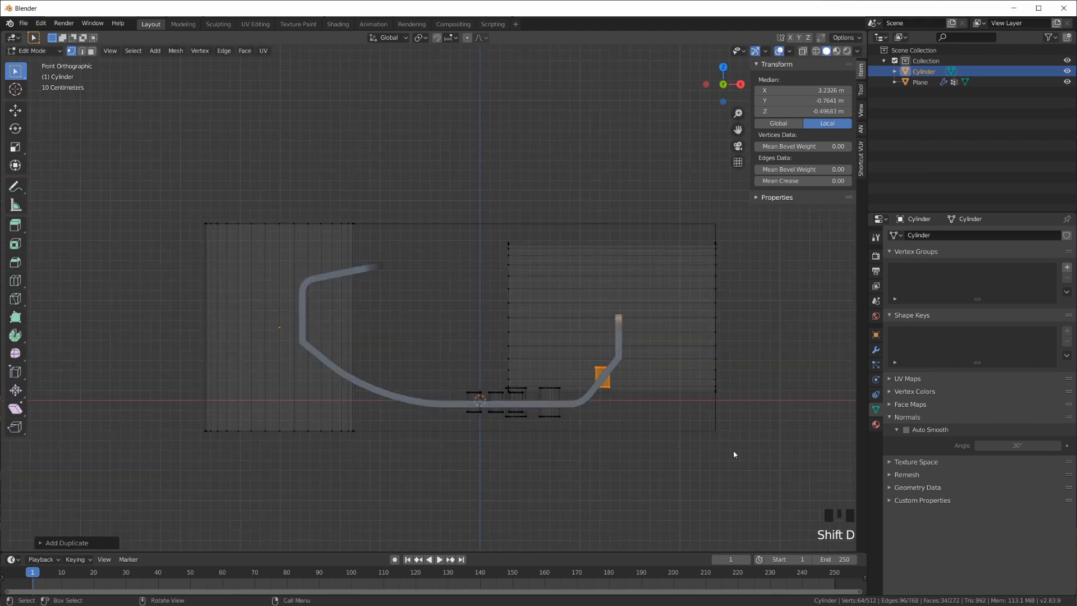
key("r")
left_click(753, 315)
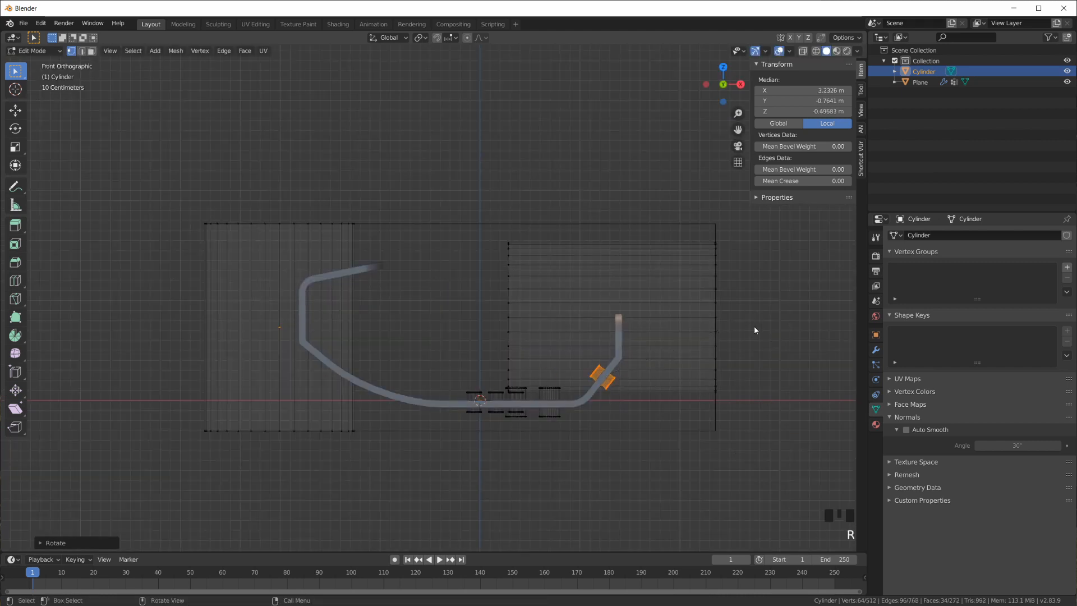
scroll(712, 396, "up", 2)
middle_click_drag(715, 394, 694, 466)
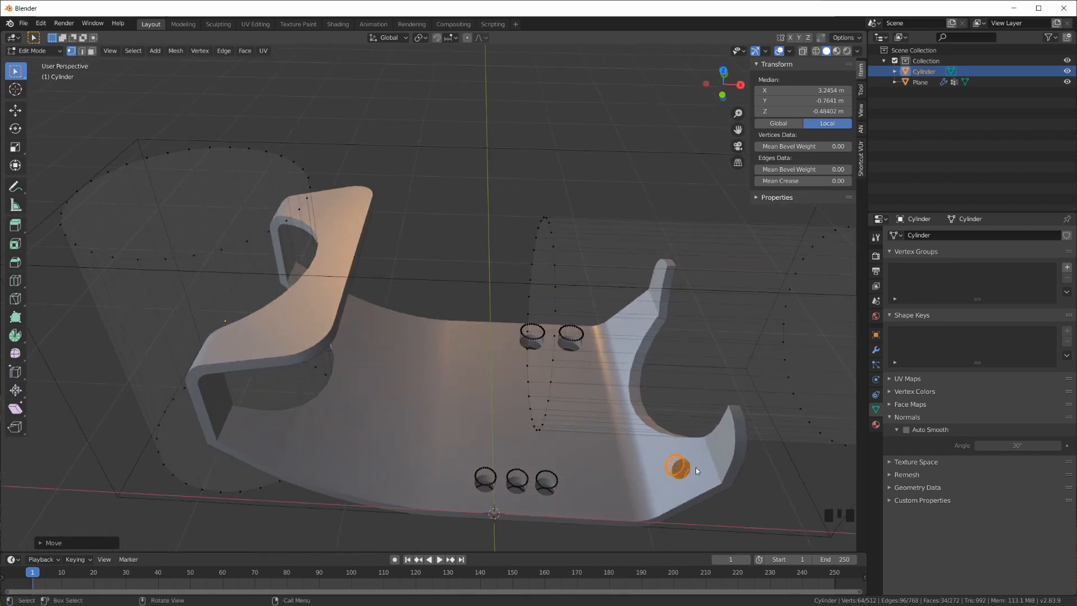
- Duplicate a small cylinder onto the upper flange at about X 0.83 m, Z 0.58 m, and rotate it perpendicular to the flange
key("KP_1")
key("alt+a")
key("l")
key("shift+d")
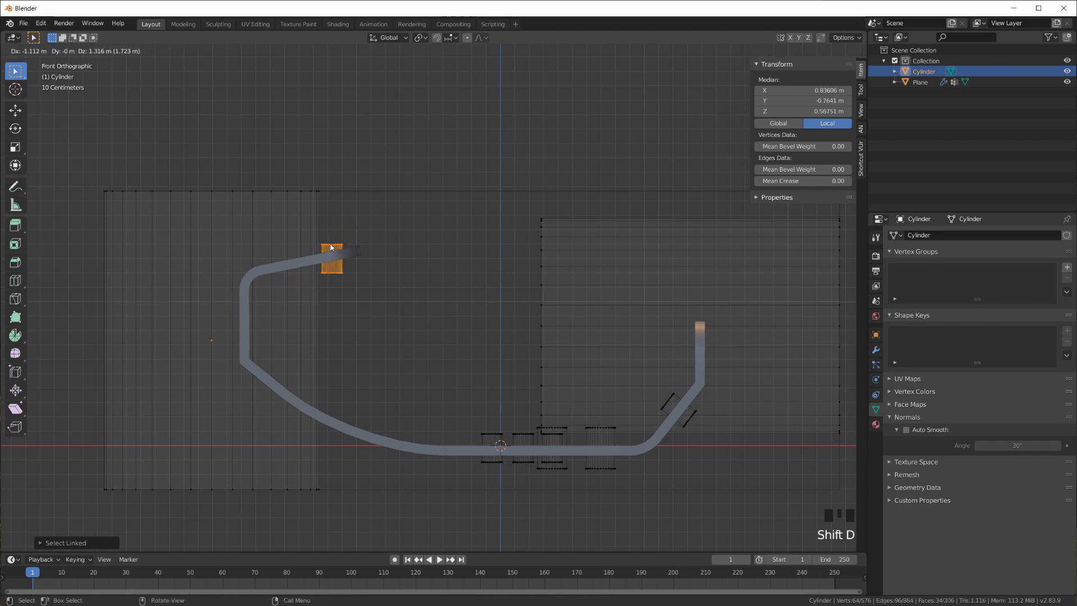
left_click(331, 248)
key("r")
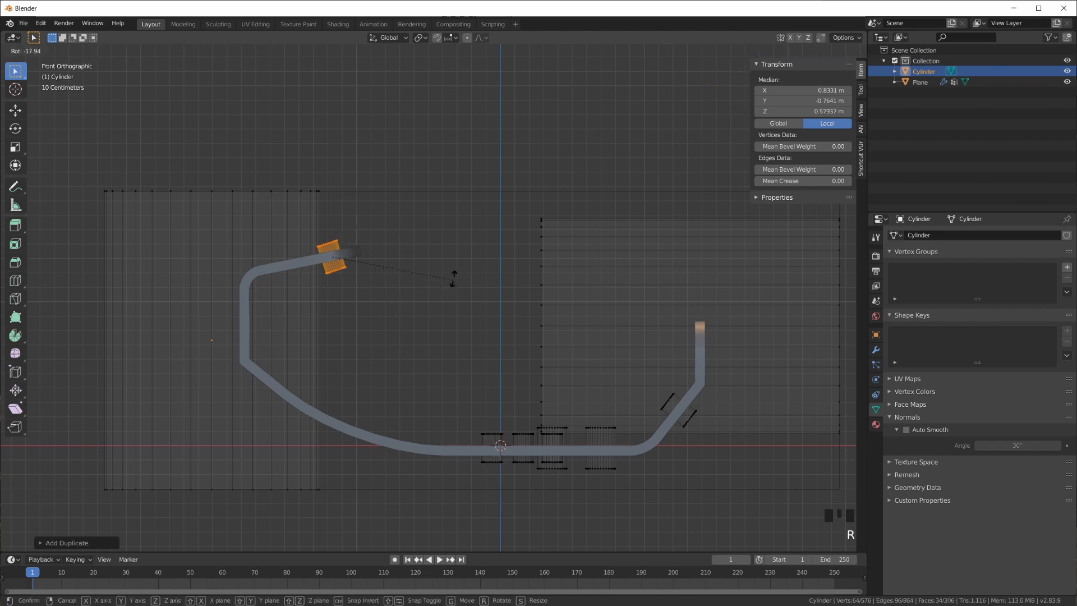
left_click(448, 290)
key("g")
left_click(450, 294)
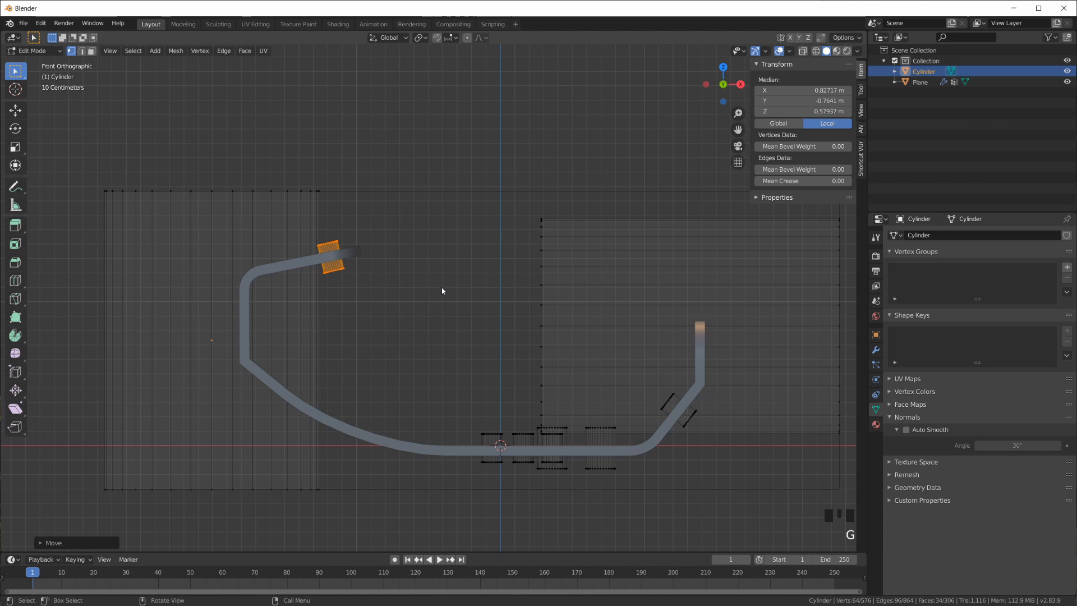
- Move the flange cylinder to about X 0.74 m, Y -0.75 m, duplicate it along Y to the opposite side, and leave Edit Mode
key("KP_7")
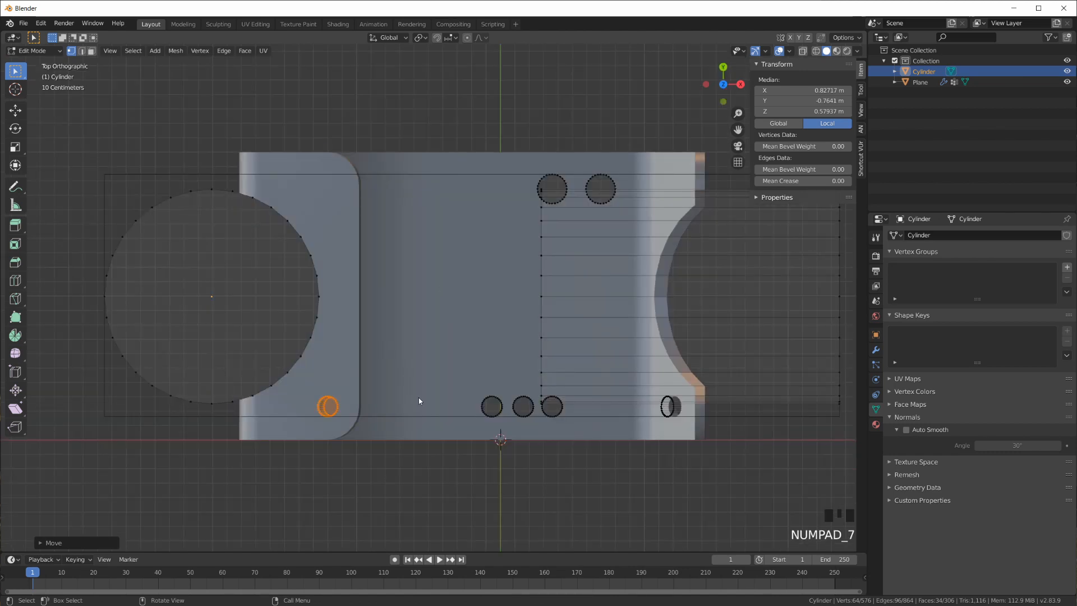
key("g")
left_click(339, 402)
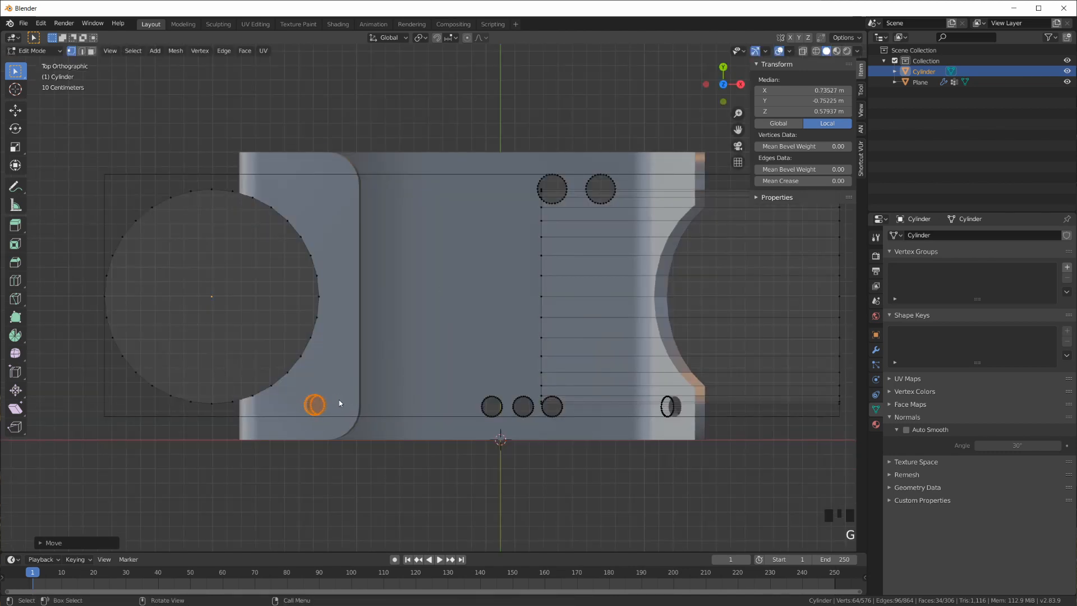
key("shift+d")
key("y")
left_click(335, 181)
key("Tab")
- Inspect the holes cut in the surface and the modifier stack of the plane object
middle_click_drag(426, 269, 543, 375)
scroll(512, 372, "down", 3)
scroll(521, 388, "up", 3)
scroll(414, 374, "down", 1)
scroll(417, 375, "up", 2)
middle_click_drag(417, 375, 444, 339, "shift")
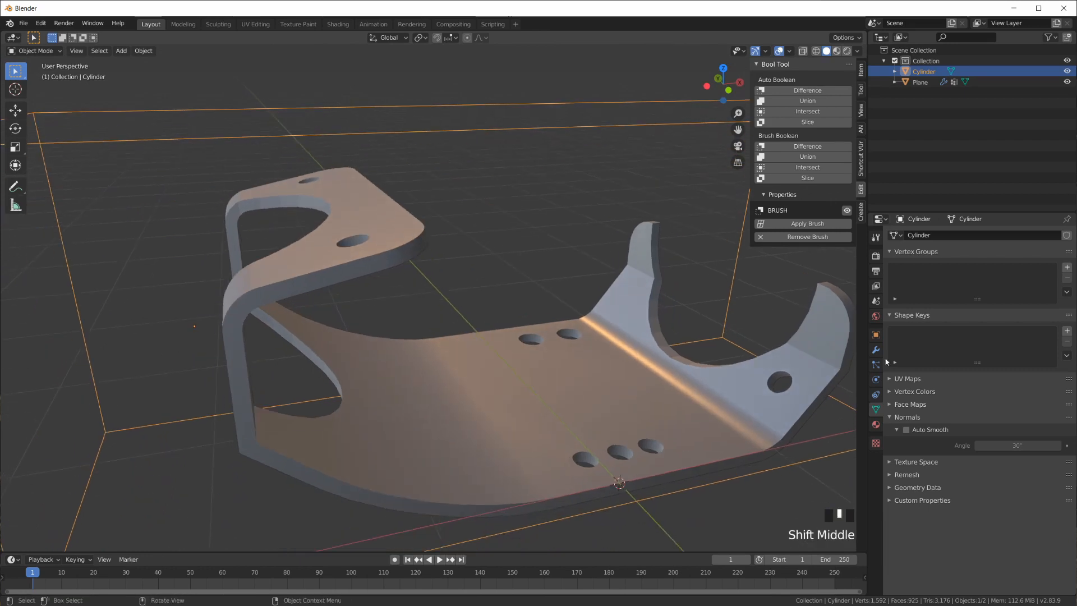
left_click(875, 350)
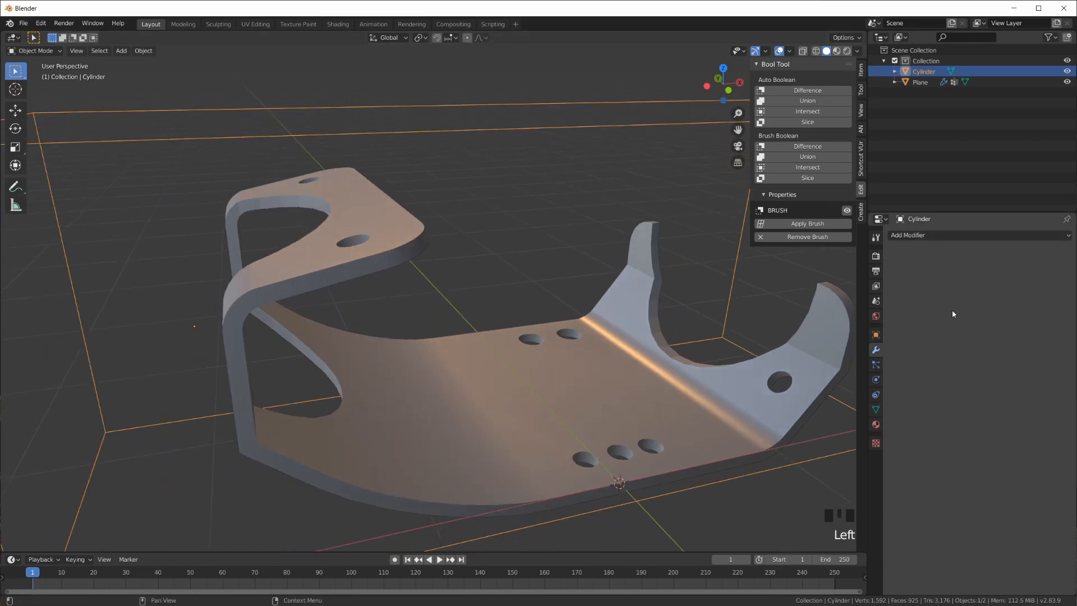
left_click(361, 280)
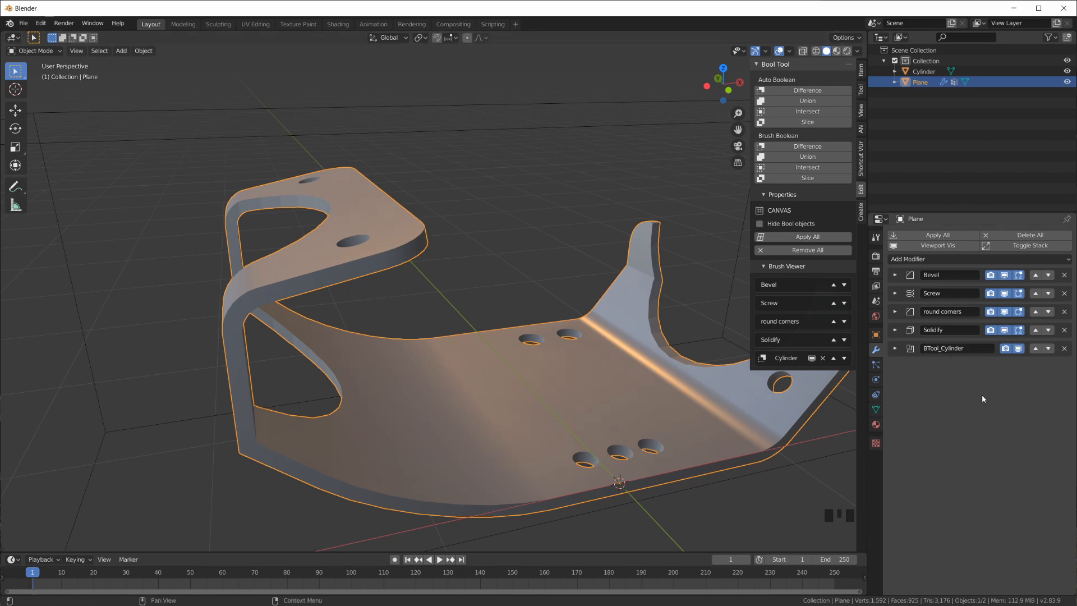
- Select the cylinder brush object, examine all of its cutting geometry in Edit Mode, and return to Object Mode
scroll(616, 447, "up", 1)
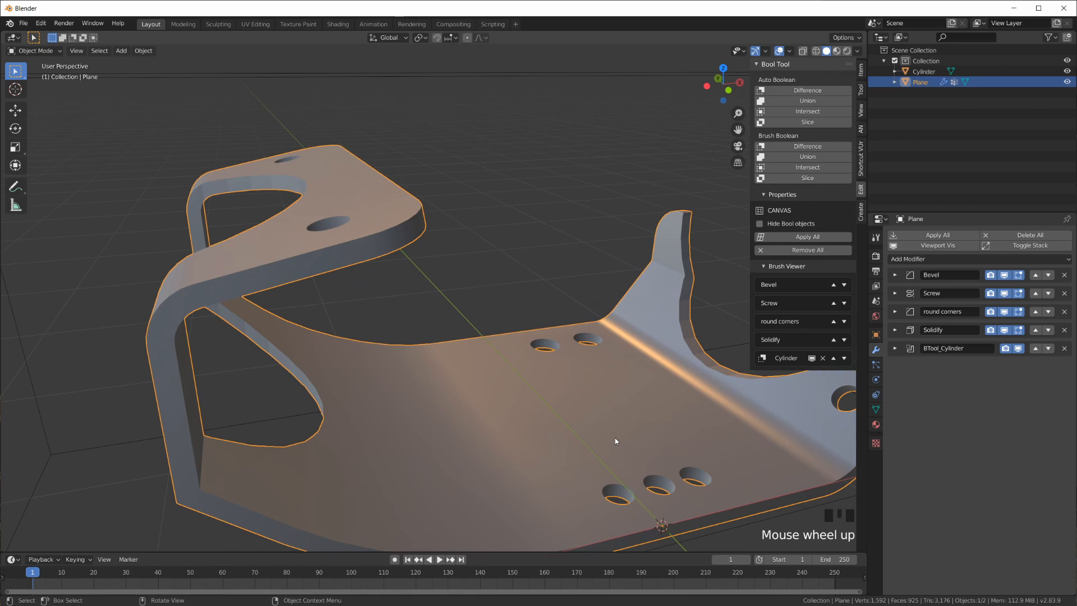
scroll(615, 441, "up", 3)
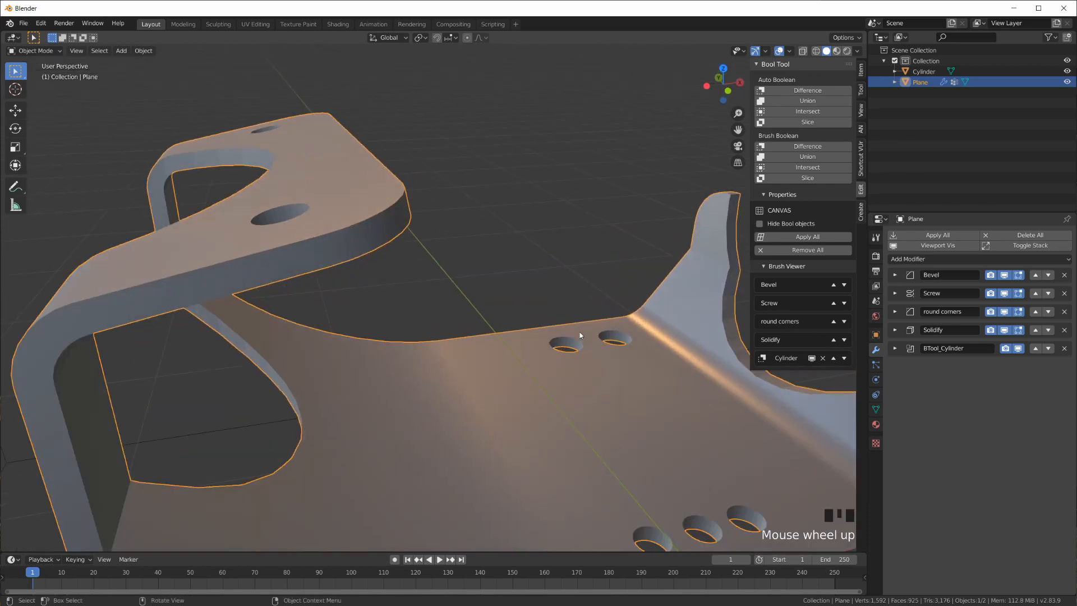
scroll(580, 336, "down", 2)
left_click(437, 149)
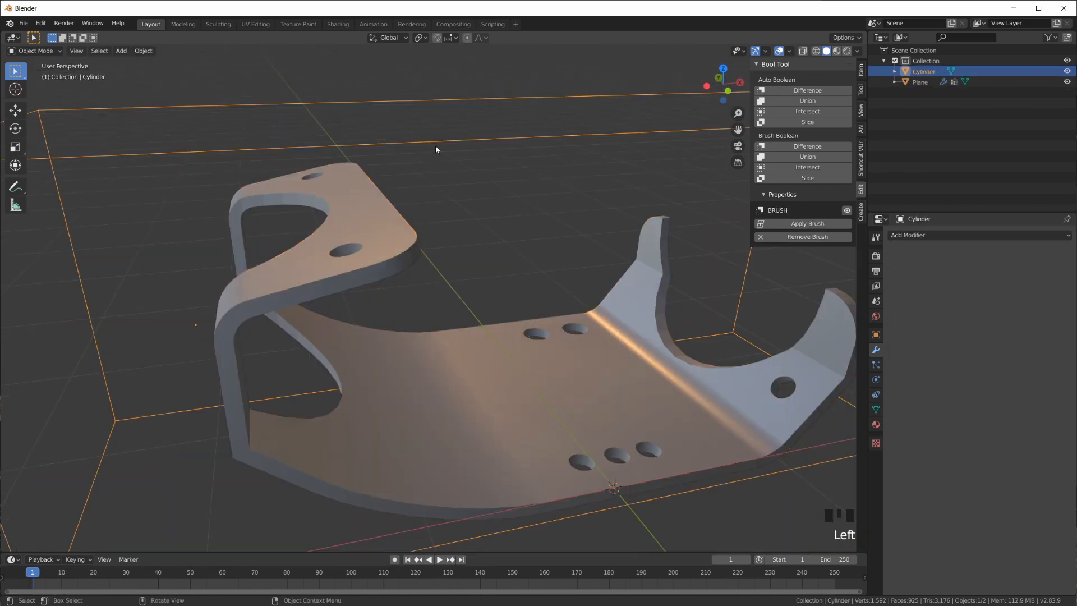
right_click(479, 143)
left_click(475, 143)
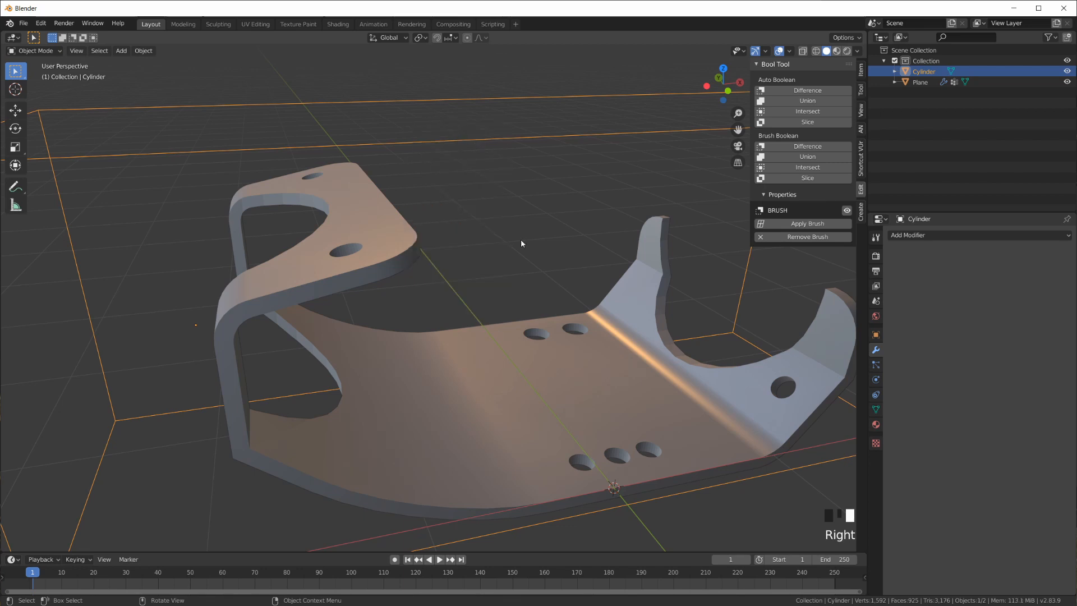
scroll(527, 257, "up", 2)
scroll(517, 228, "down", 3)
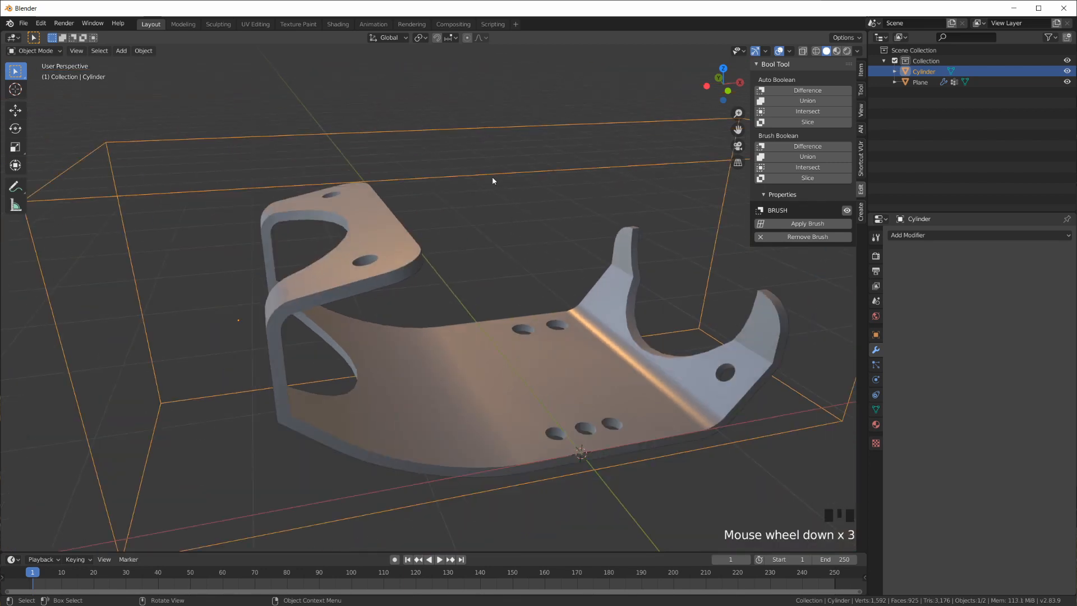
key("Tab")
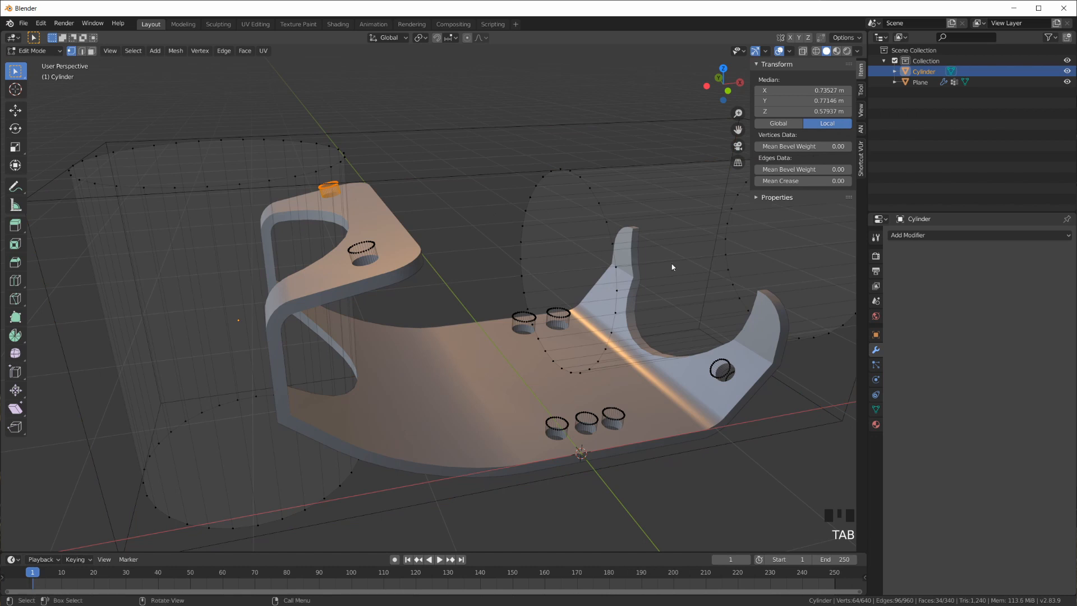
key("a")
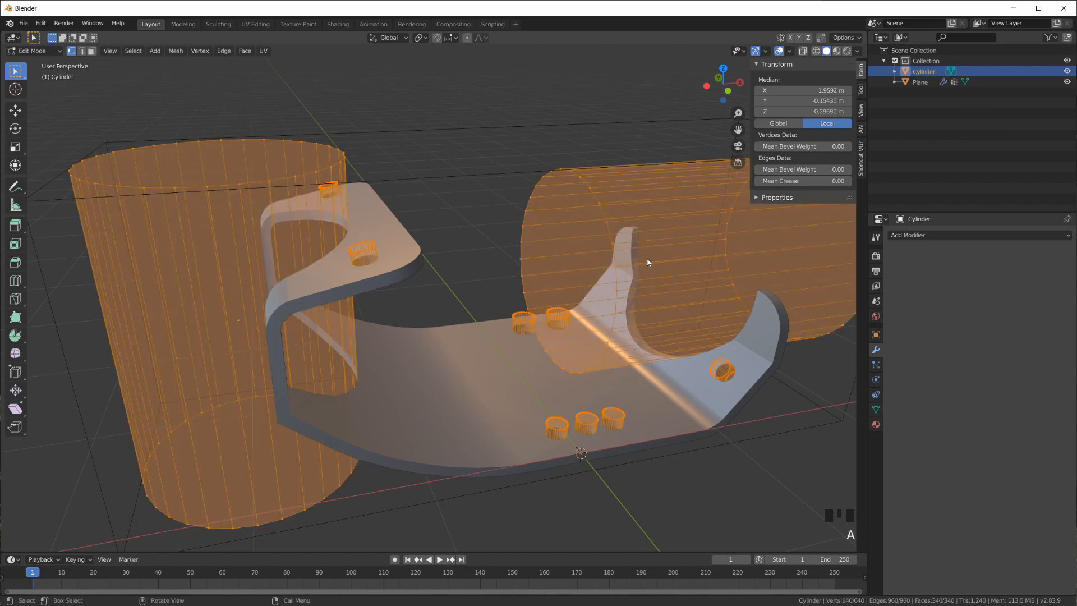
key("Tab")
- Examine the edges of the paired holes beside the bend up close, and then the whole part from farther away
scroll(569, 357, "up", 3)
middle_click_drag(570, 358, 668, 346, "shift")
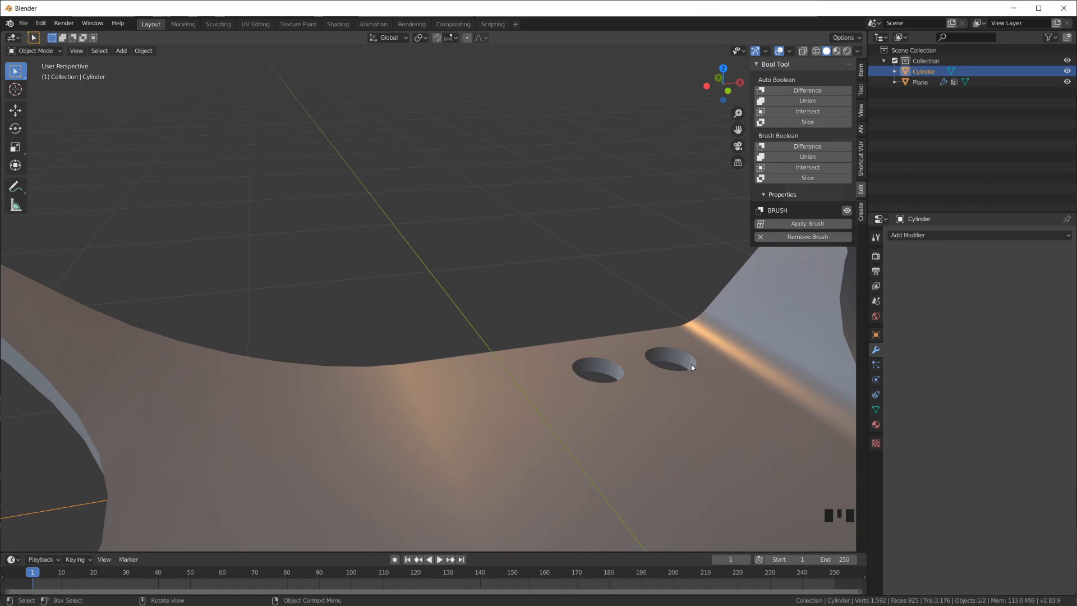
scroll(672, 356, "down", 8)
middle_click_drag(667, 355, 611, 374, "shift")
scroll(614, 345, "up", 2)
key("Tab")
key("Tab")
- Select the plane object, show the wireframe overlay to examine the topology around the holes, and turn the overlay off again
left_click(604, 363)
left_click(791, 49)
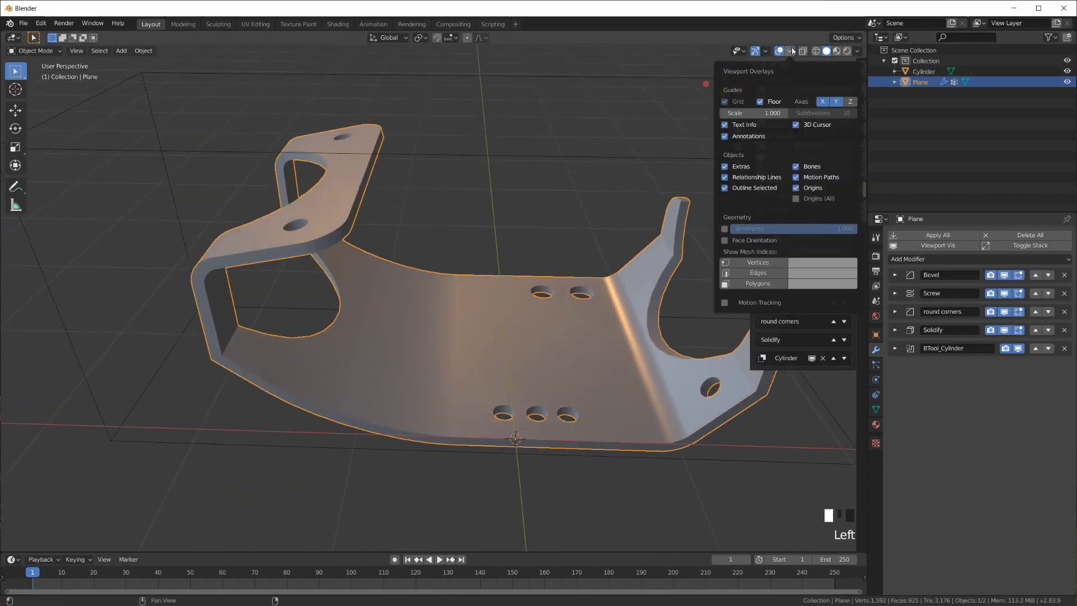
left_click(724, 228)
middle_click_drag(606, 314, 583, 332)
scroll(608, 413, "up", 3)
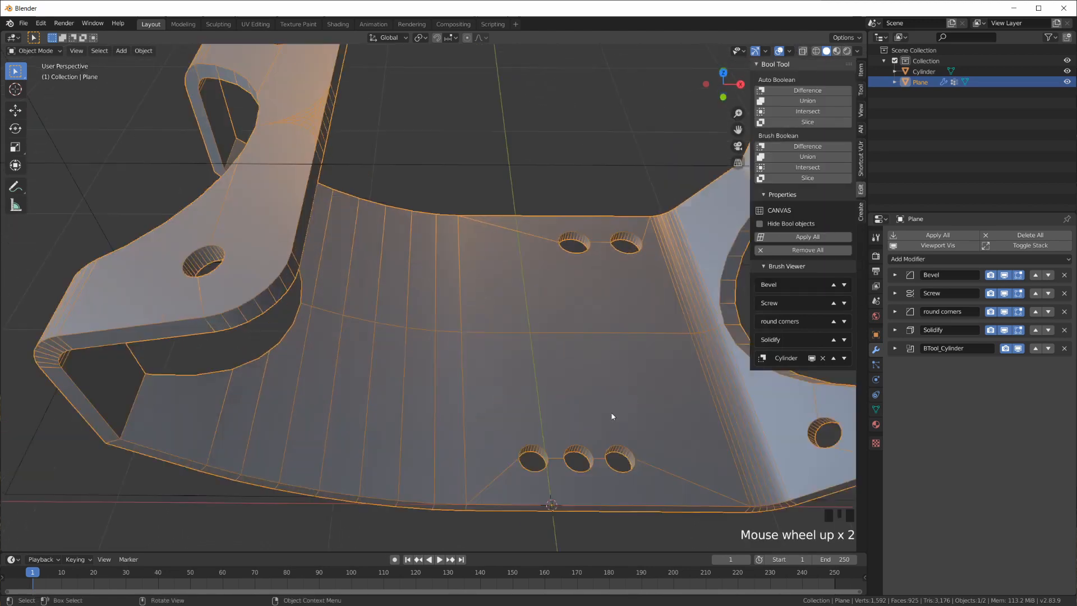
middle_click_drag(674, 441, 626, 348, "shift")
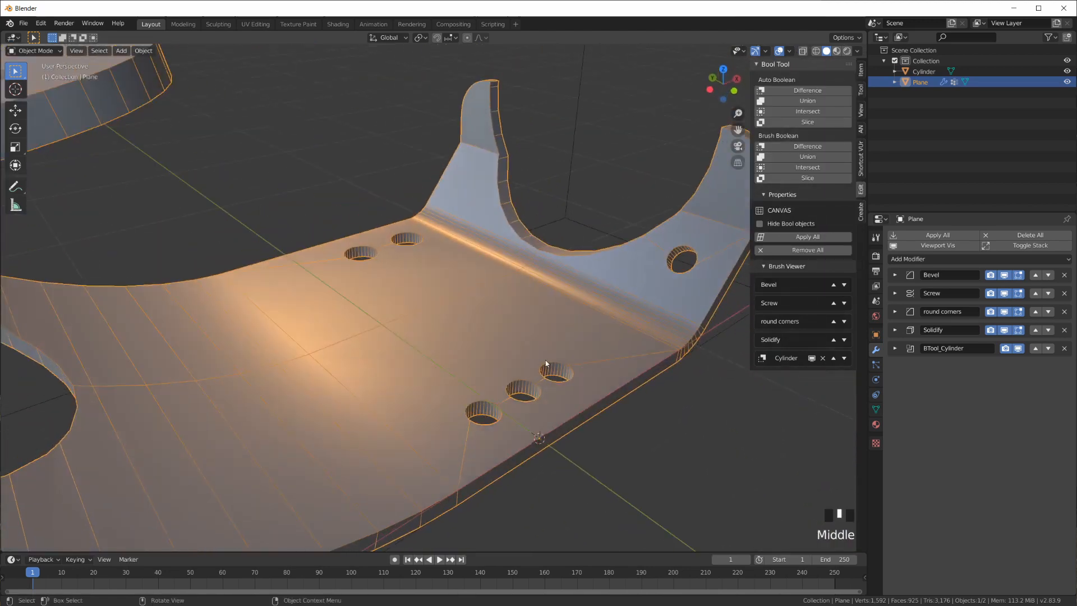
middle_click_drag(547, 294, 629, 308)
left_click(789, 52)
left_click(724, 229)
middle_click_drag(601, 452, 444, 241)
scroll(654, 435, "up", 2)
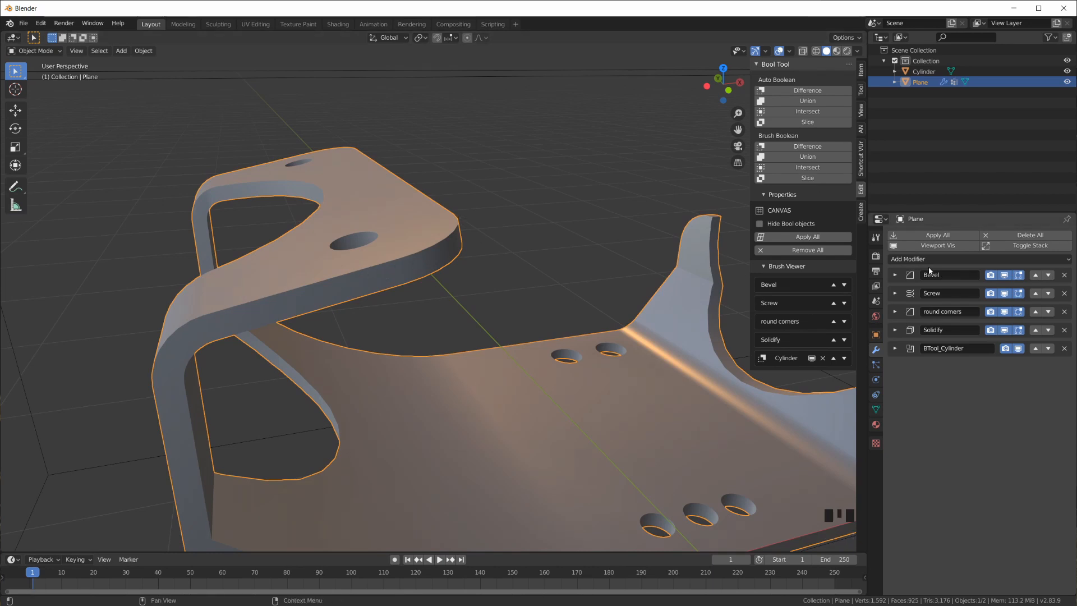
- Add a second edge Bevel modifier after the plane's boolean, limit it by Angle, and collapse its settings
left_click(944, 260)
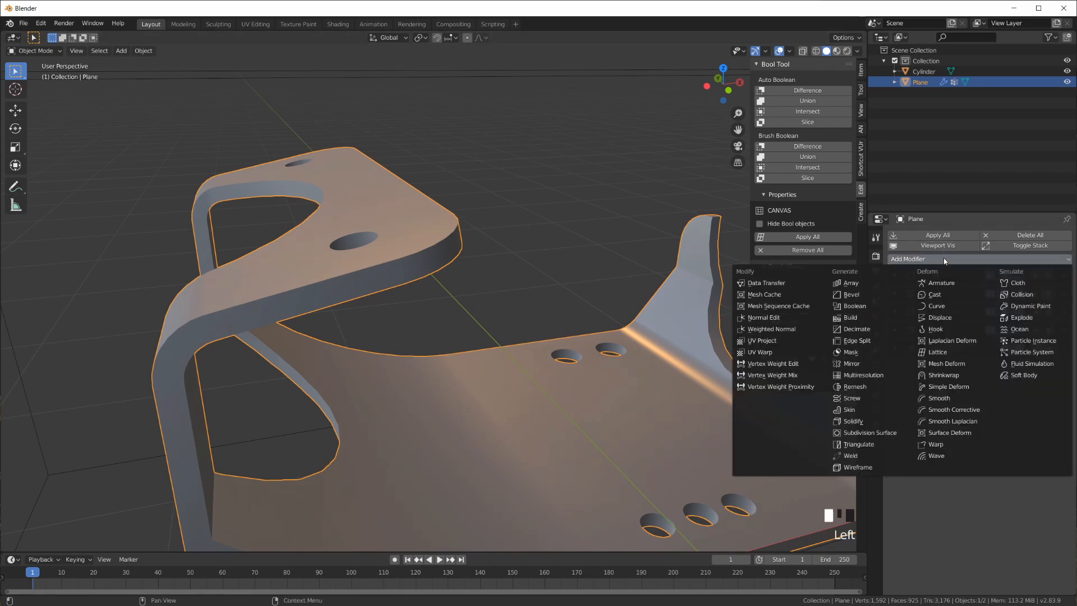
left_click(878, 294)
scroll(942, 386, "down", 1)
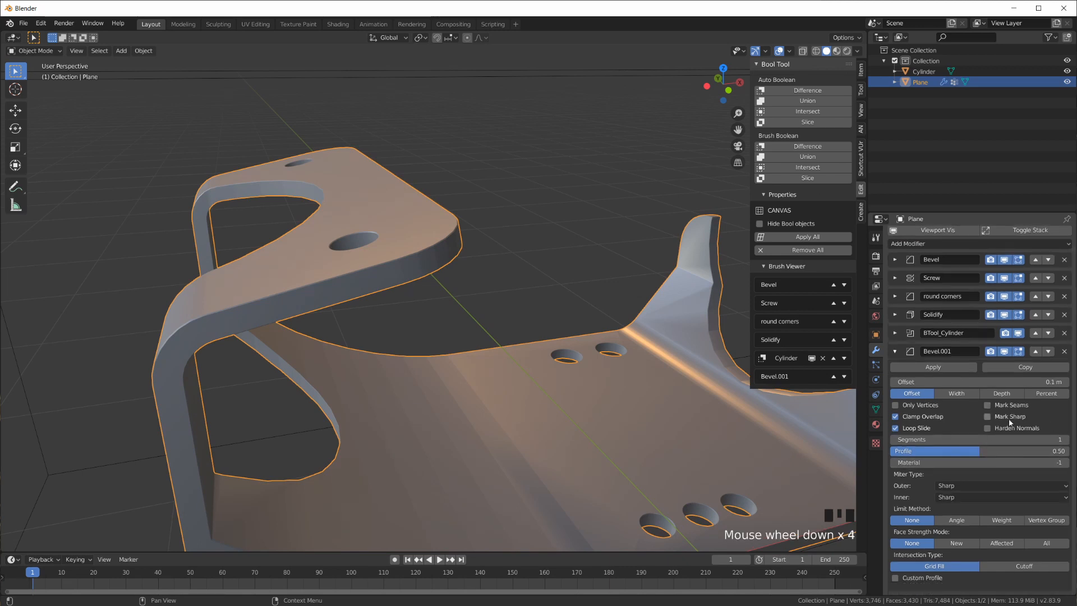
left_click(964, 522)
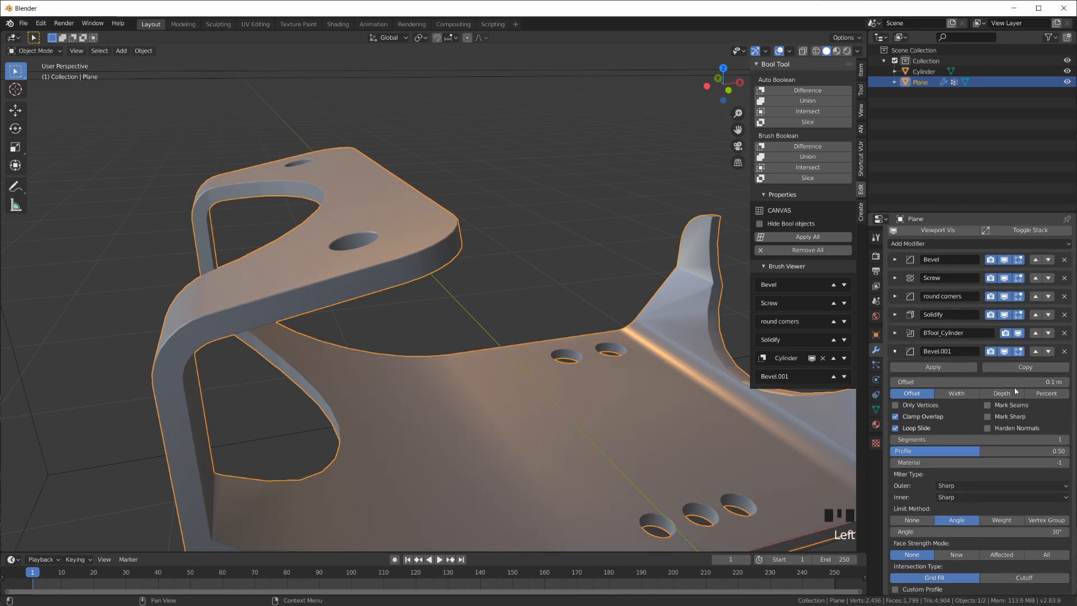
scroll(377, 287, "up", 2)
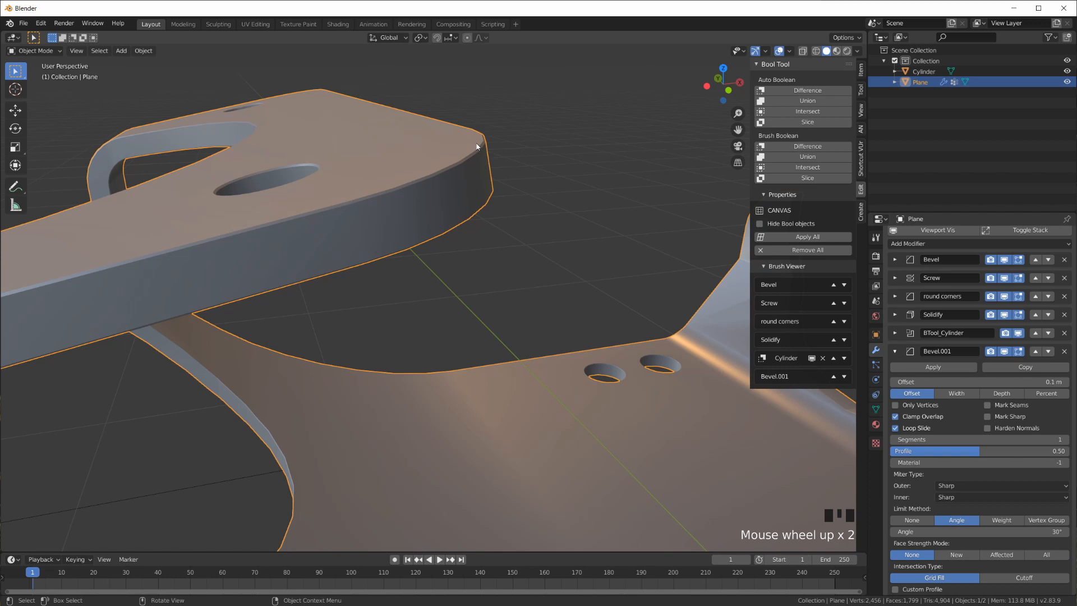
scroll(420, 181, "down", 4)
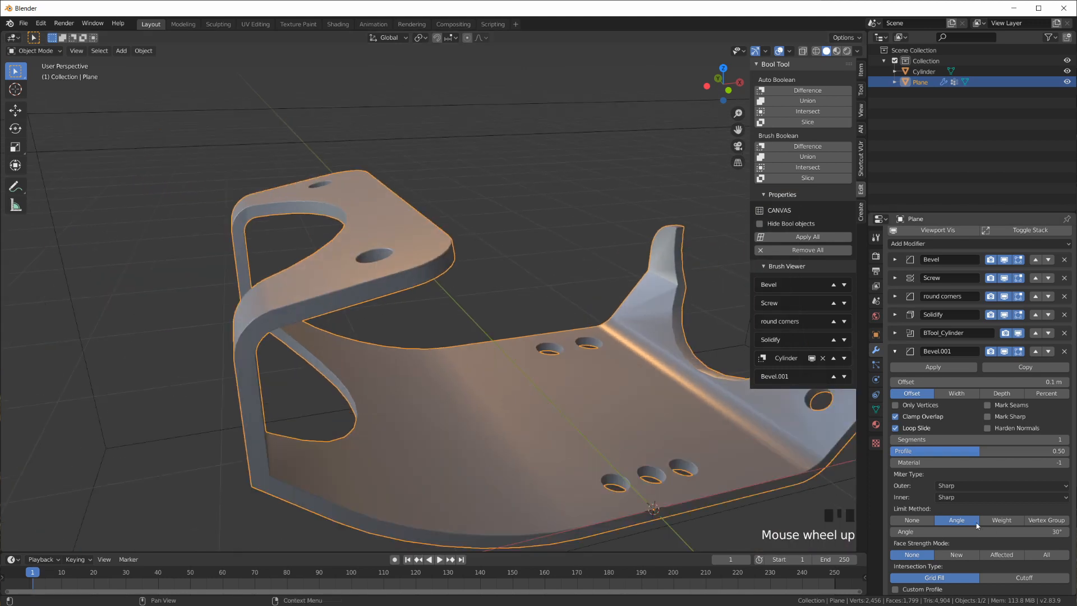
left_click(895, 351)
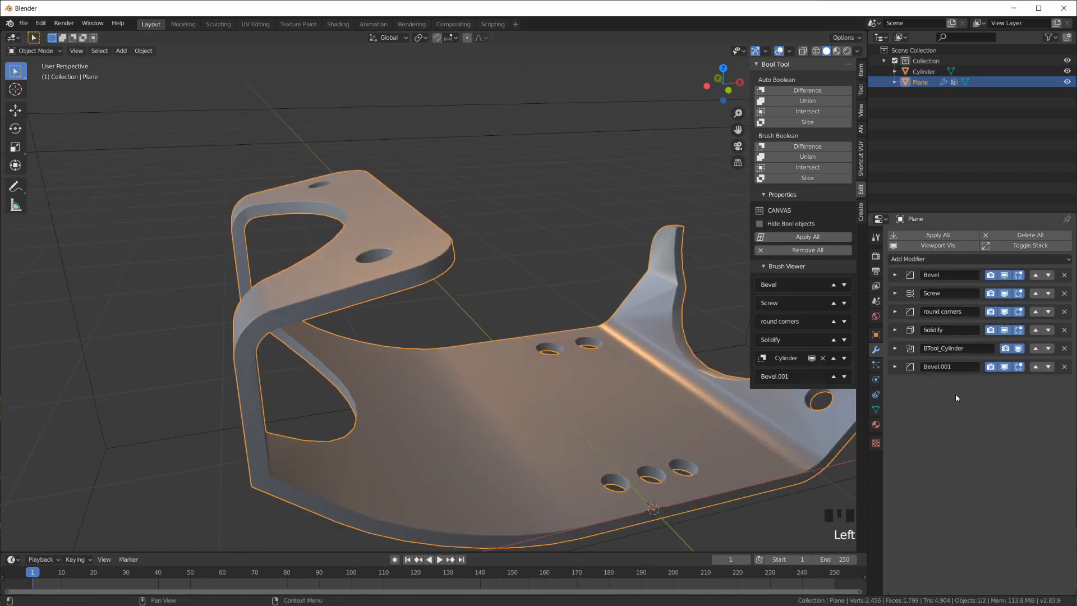
- Add a Weld modifier to the end of the plane's modifier stack
left_click(971, 260)
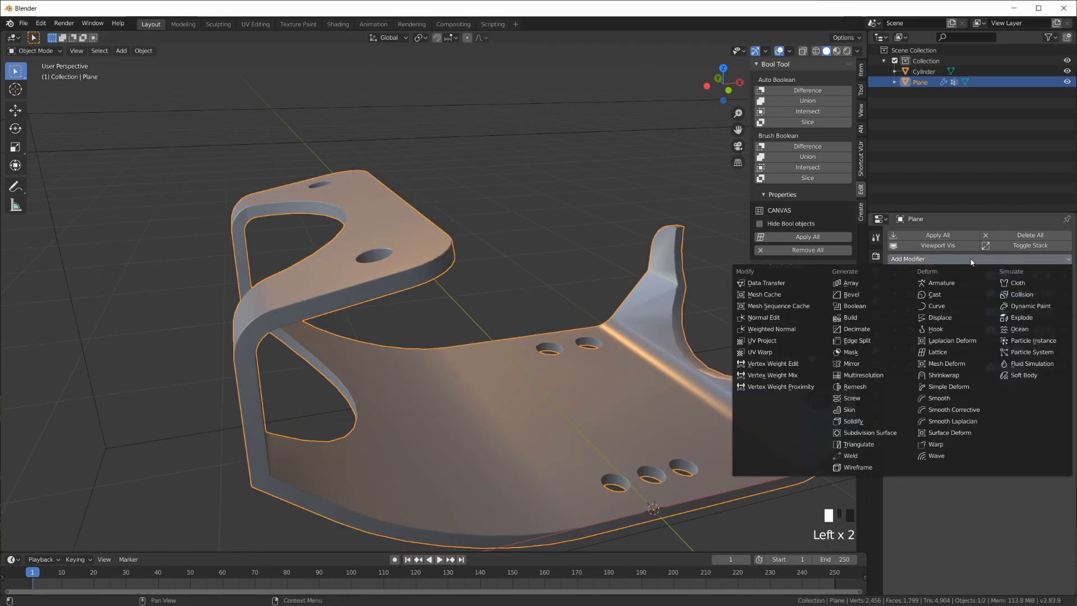
left_click(864, 457)
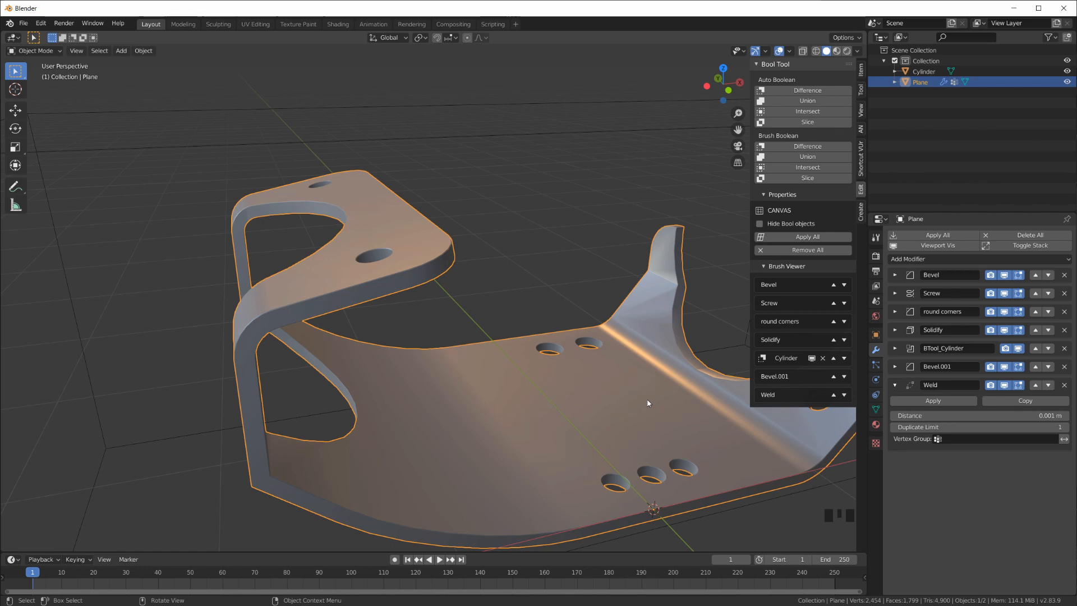
- Select all of the plane's profile vertices in Edit Mode and run the Merge by Distance clean-up
key("Tab")
key("a")
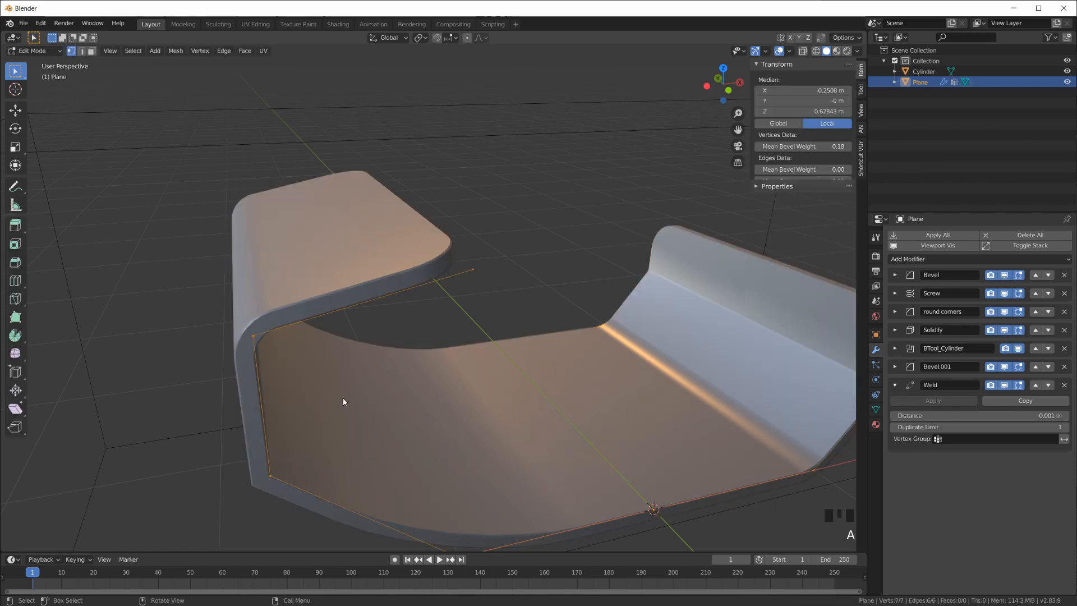
left_click(176, 51)
mouse_move(212, 267)
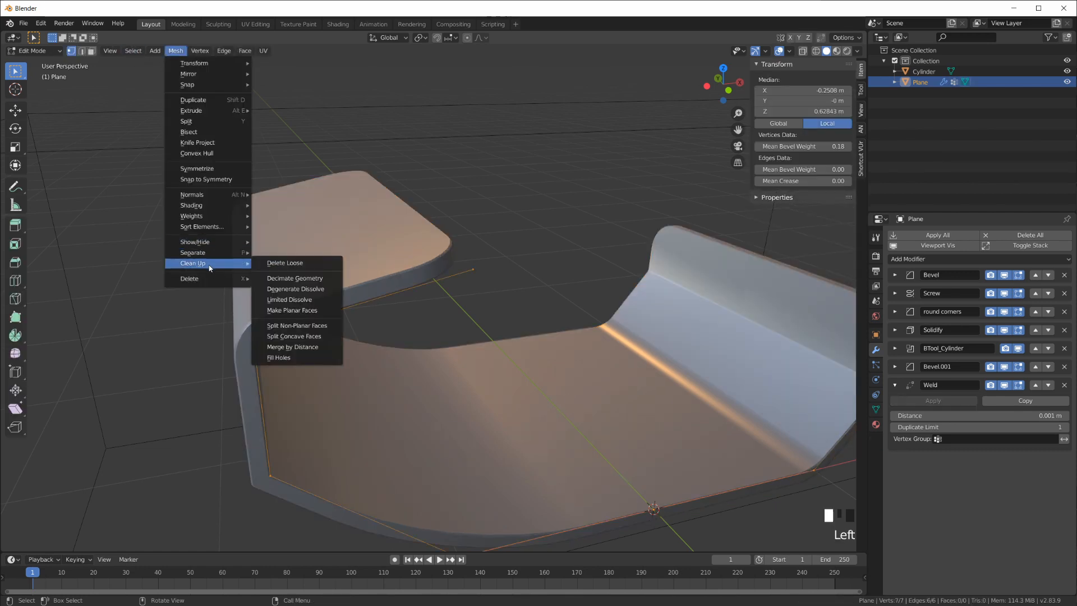
left_click(297, 349)
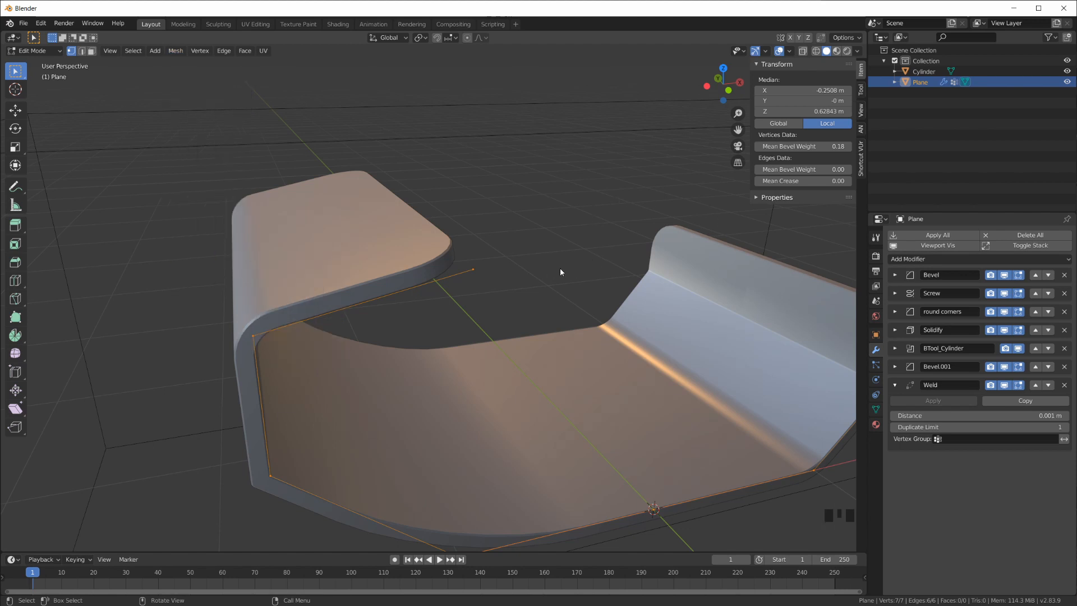
- Return to Object Mode and move the Weld modifier above Bevel.001, directly after the boolean
key("Tab")
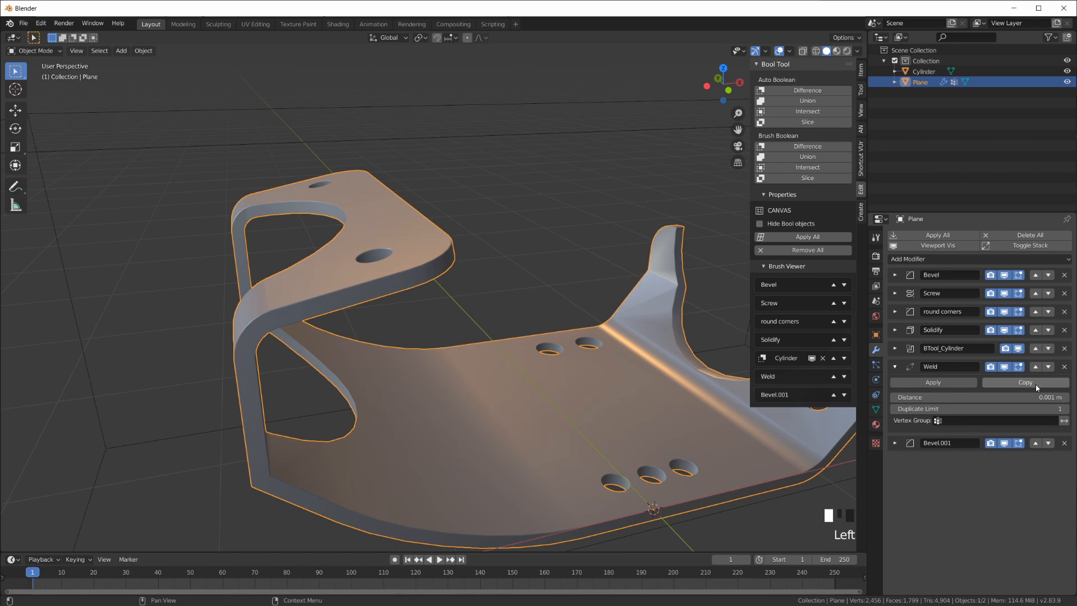
left_click(1035, 385)
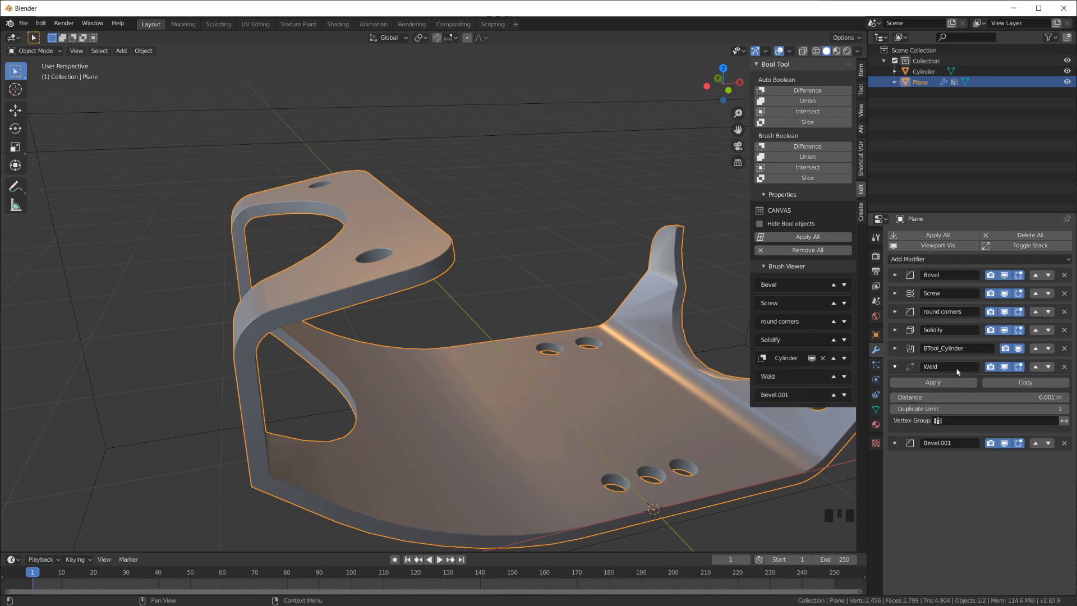
- Collapse the Weld modifier settings and examine the bracket's shading around the bends, holes and curved cutouts
mouse_move(687, 414)
middle_mouse_down("shift")
mouse_move(632, 414)
mouse_move(680, 399)
mouse_move(685, 413)
mouse_move(694, 409)
middle_mouse_up("shift")
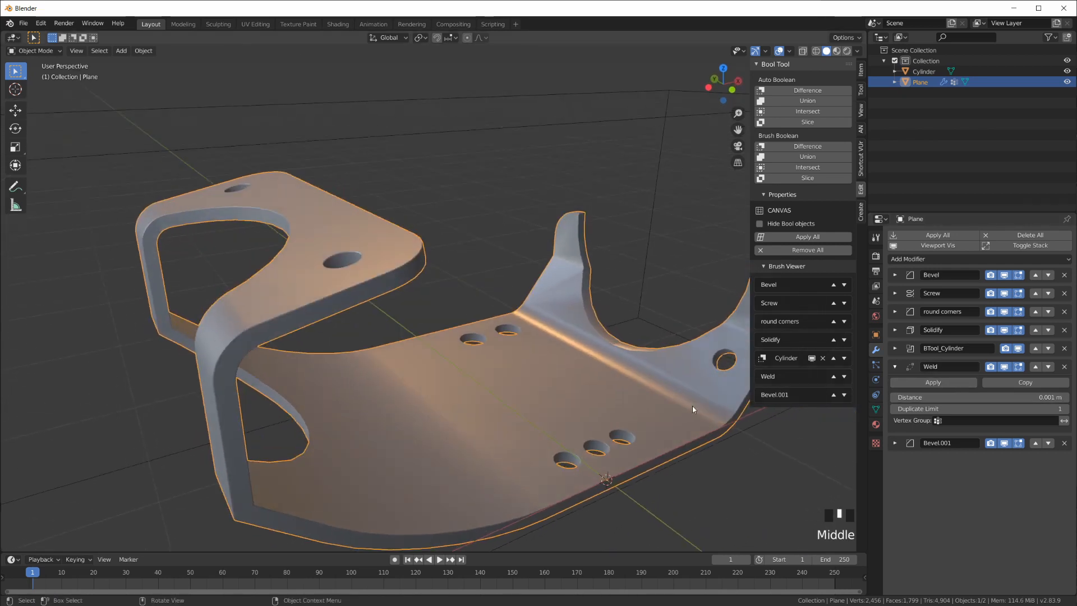
left_click(894, 366)
middle_click_drag(689, 386, 461, 360)
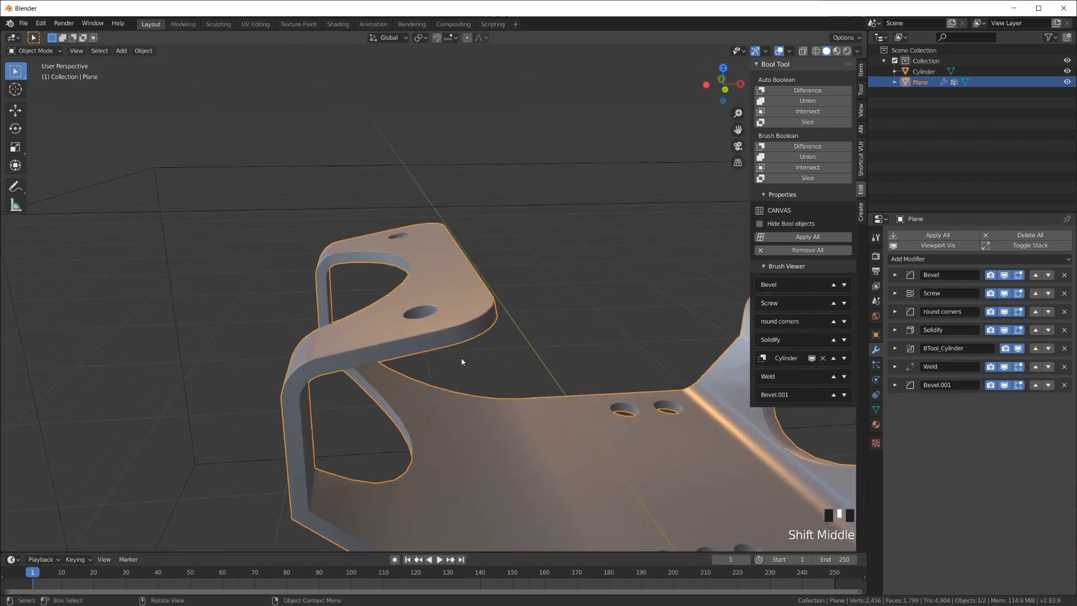
scroll(478, 354, "up", 2)
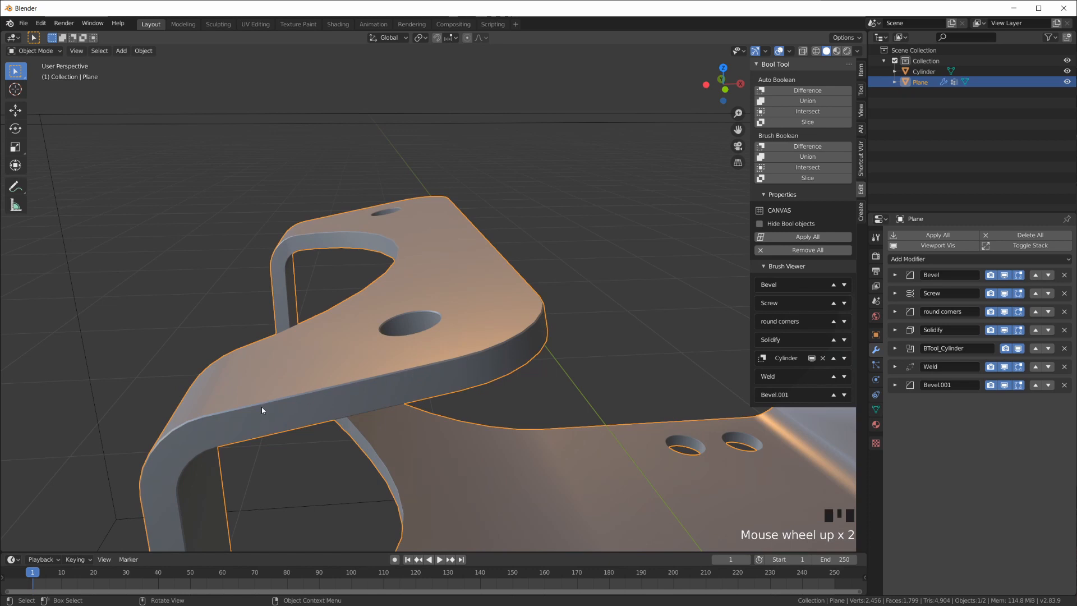
middle_click_drag(492, 355, 576, 286)
middle_click_drag(699, 285, 444, 395)
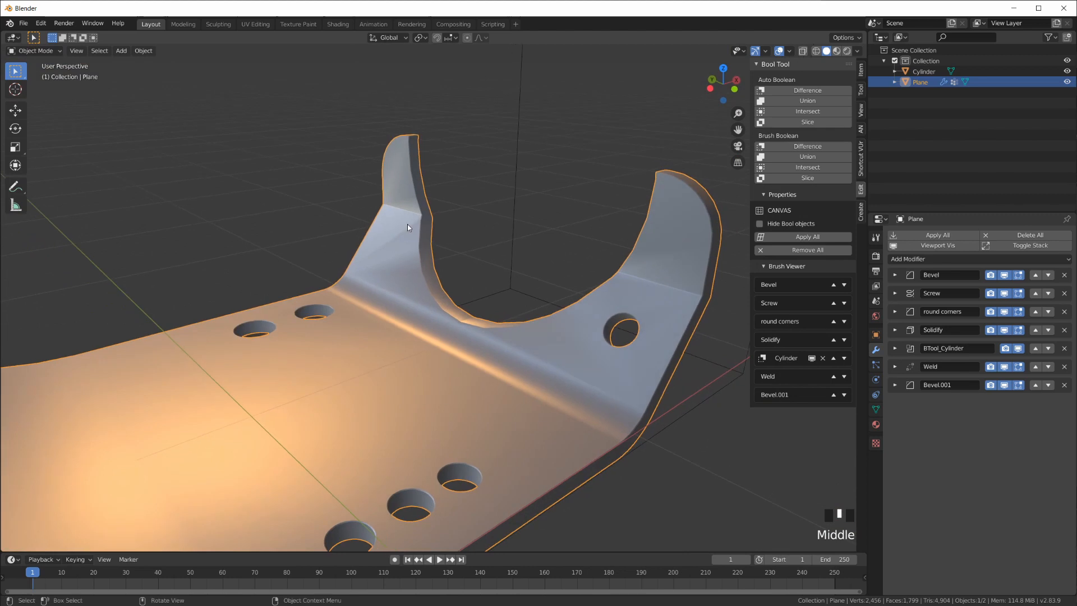
middle_click_drag(398, 263, 335, 301)
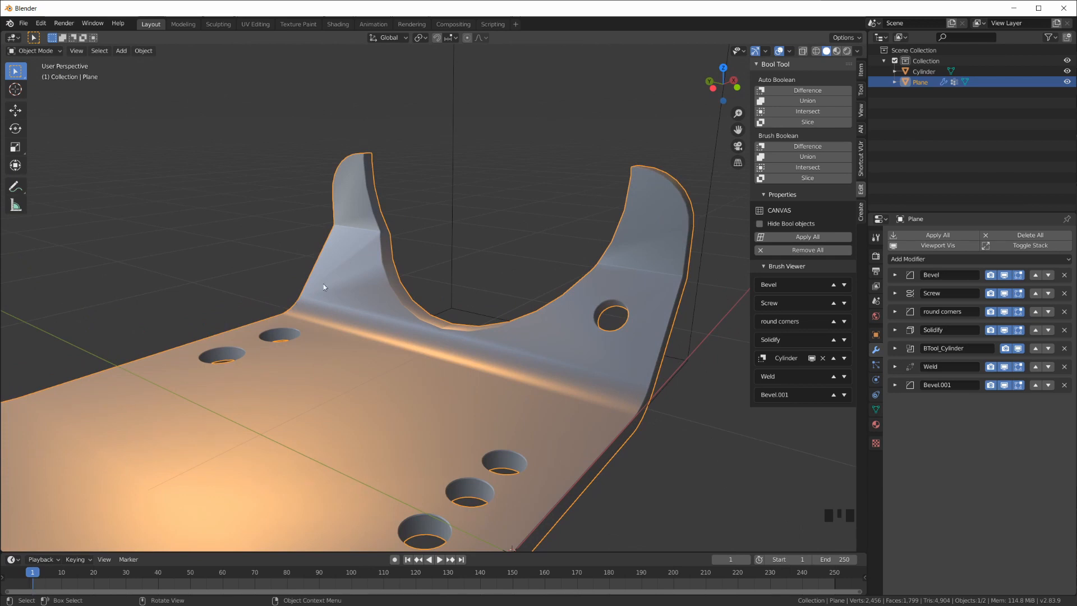
mouse_move(498, 299)
middle_mouse_down()
mouse_move(486, 314)
mouse_move(493, 294)
mouse_move(507, 309)
mouse_move(490, 295)
mouse_move(505, 300)
middle_mouse_up()
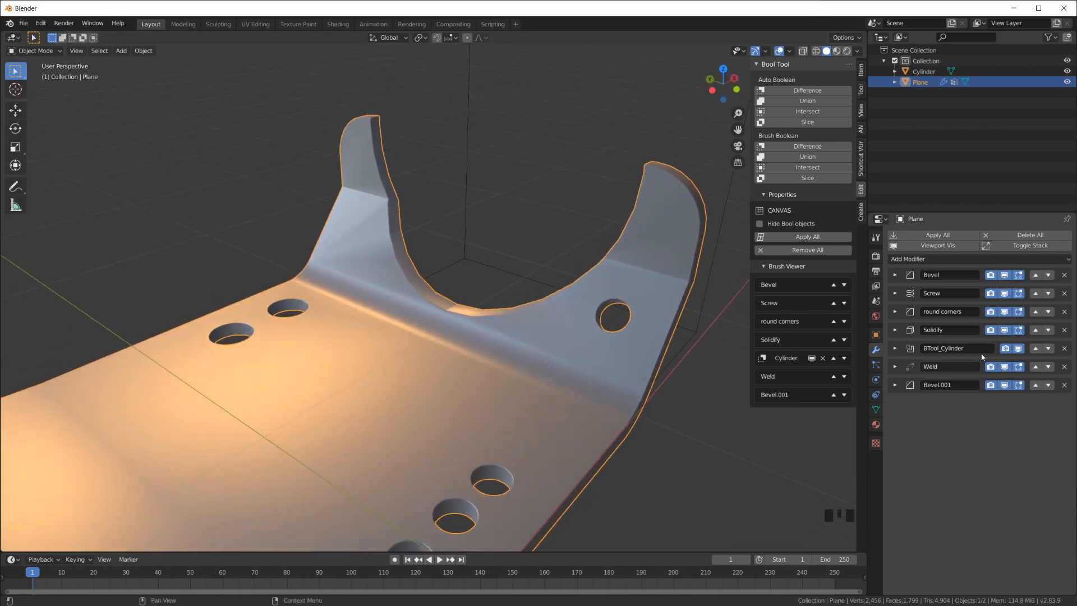
- Add a Weighted Normal modifier to the bracket
left_click(965, 259)
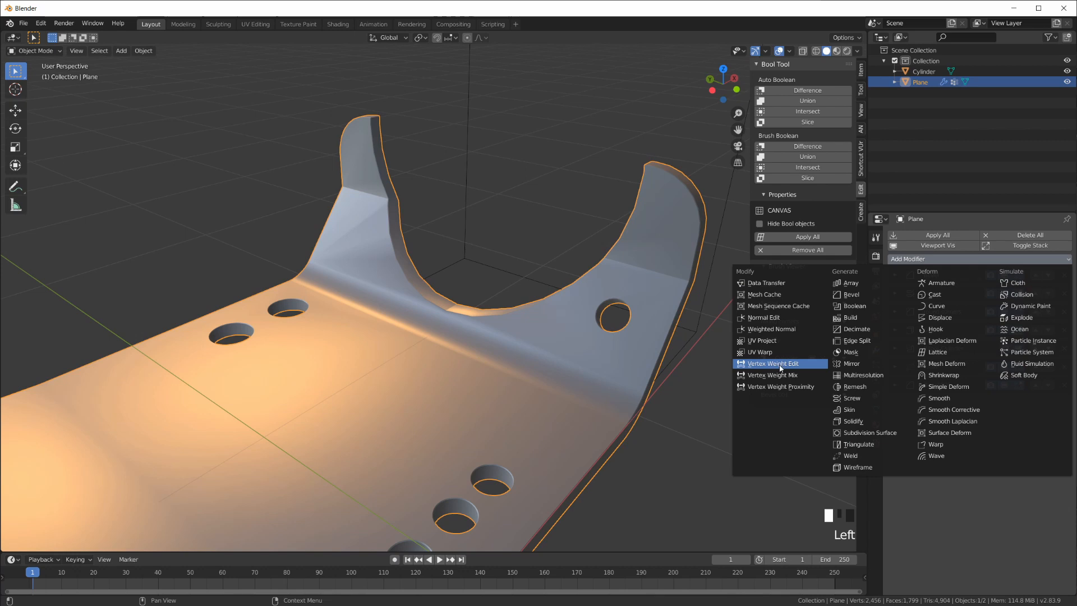
left_click(771, 330)
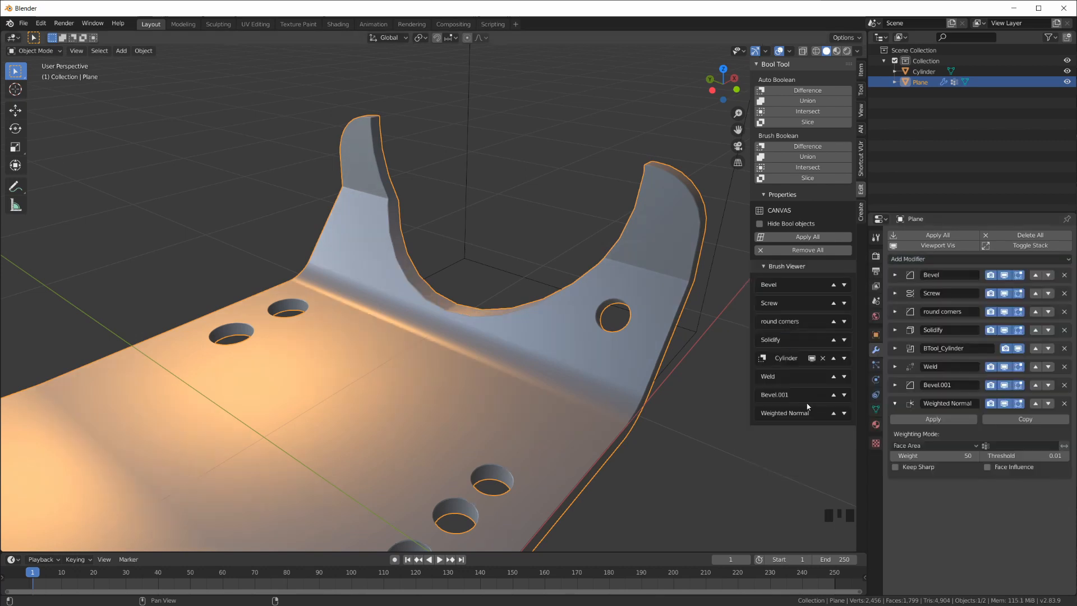
- Examine the bracket's surface shading from several angles, including the underside of the upper flange and the bends
middle_click_drag(713, 429, 443, 446)
scroll(443, 446, "down", 3)
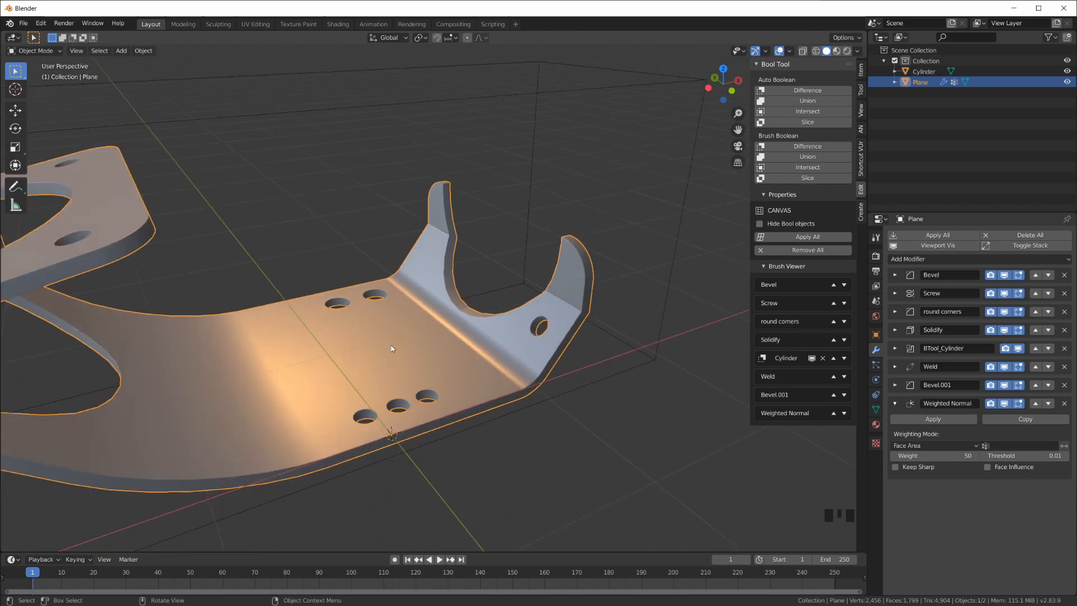
middle_click_drag(392, 345, 317, 311)
middle_click_drag(473, 404, 538, 336)
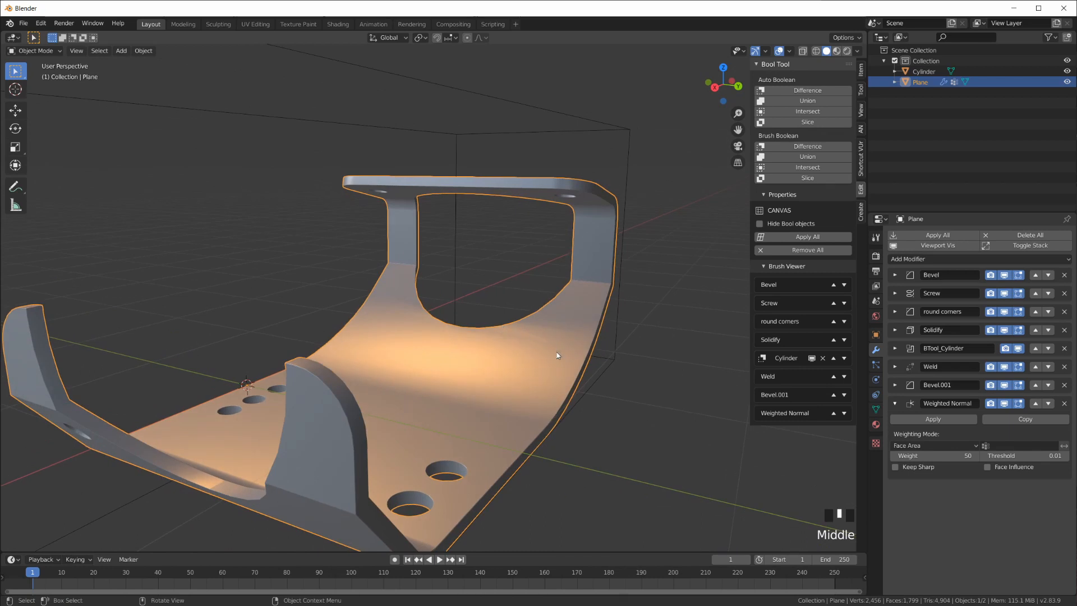
middle_click_drag(520, 378, 483, 377)
middle_click_drag(482, 377, 387, 333, "shift")
left_click(376, 328)
scroll(413, 355, "down", 2)
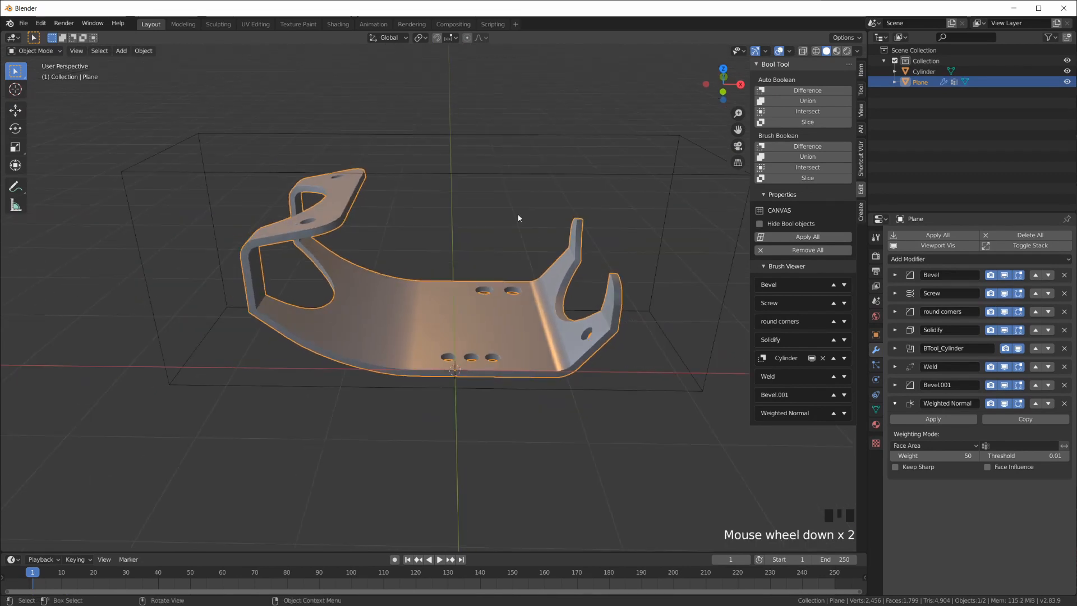
left_click(583, 186)
key("Tab")
key("Tab")
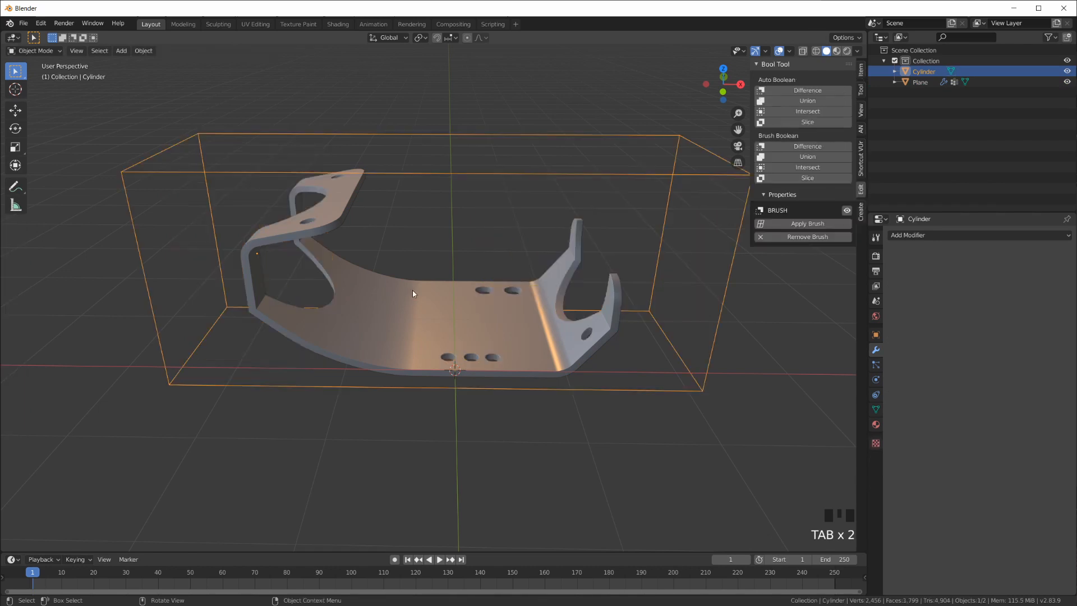
- Move the end vertex of the bracket's upper flange about 0.48 m inward and extrude a new vertex about 0.25 m below it
left_click(375, 328)
key("Tab")
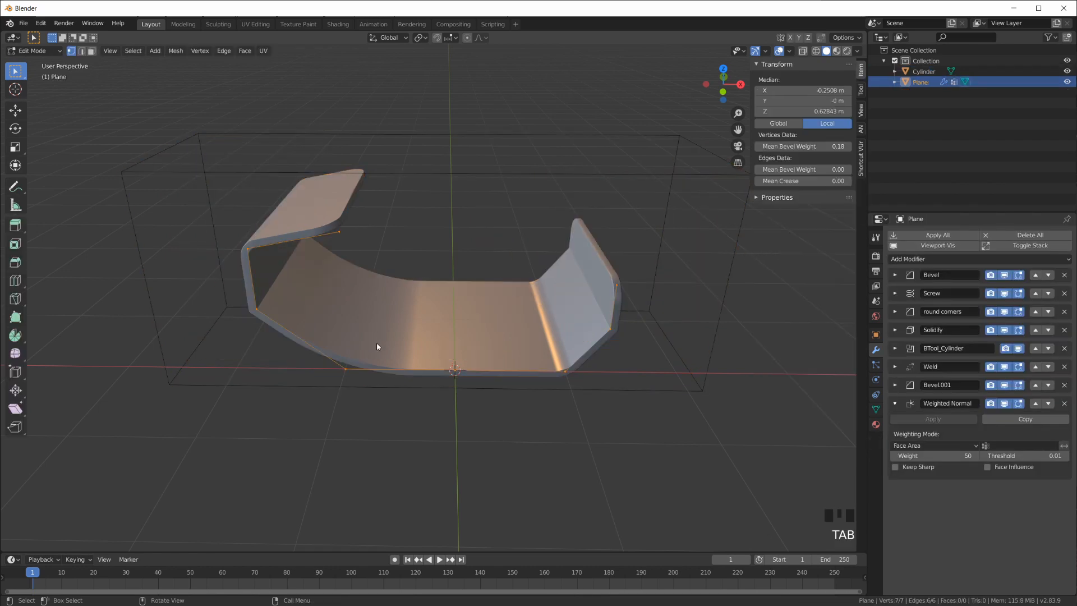
scroll(499, 398, "up", 3)
middle_click_drag(505, 398, 536, 397, "shift")
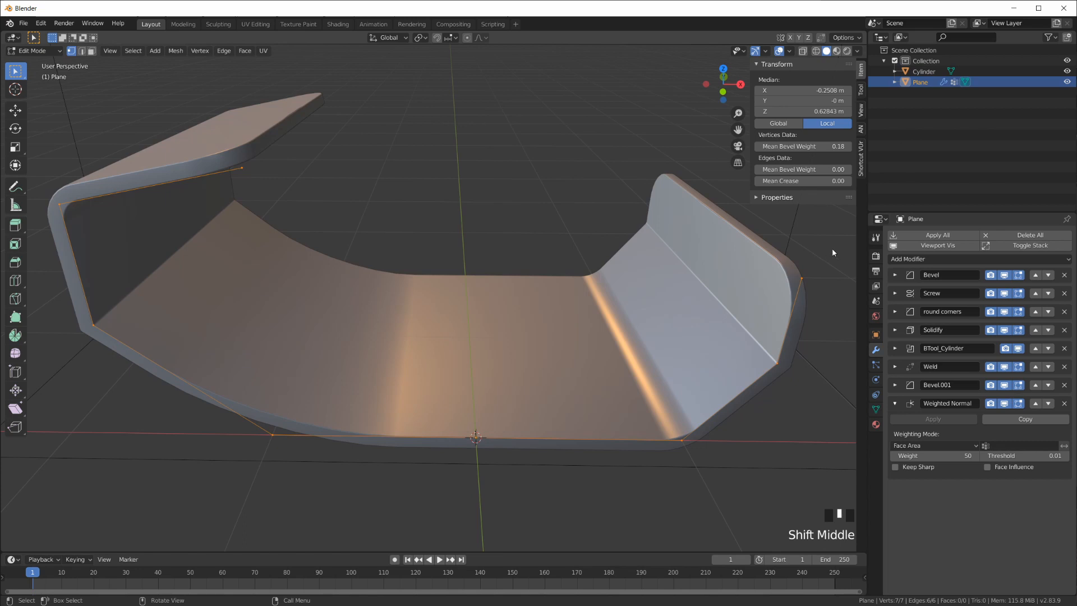
scroll(368, 367, "down", 2)
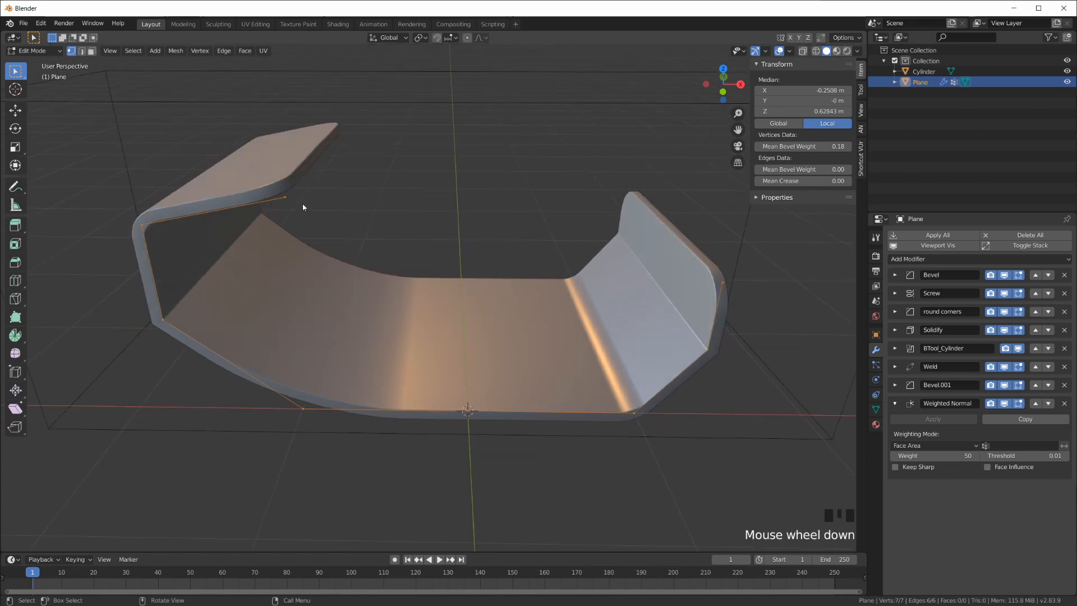
left_click(287, 201)
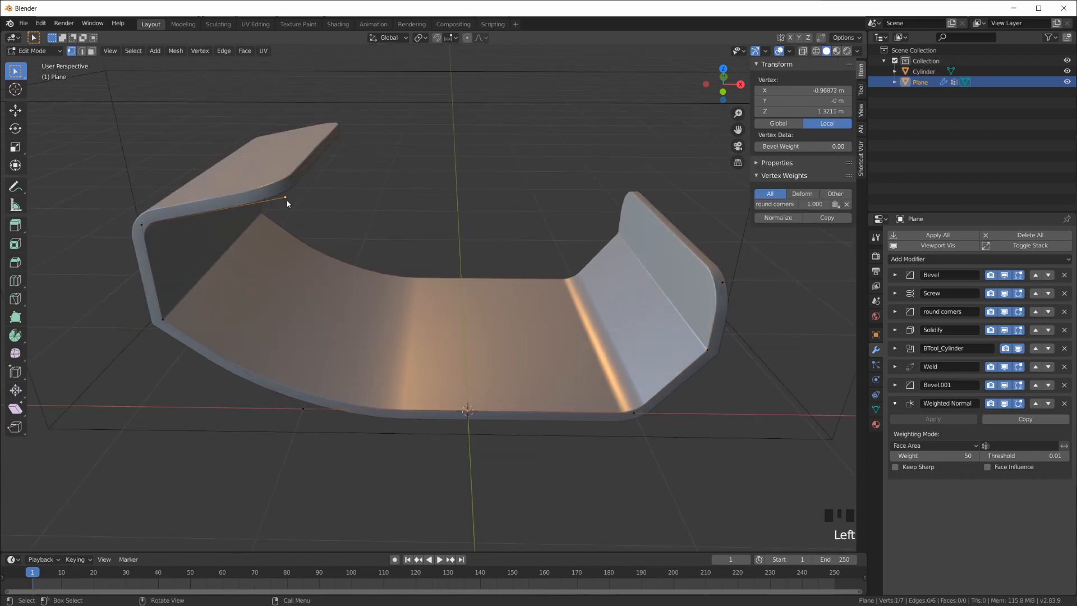
key("g")
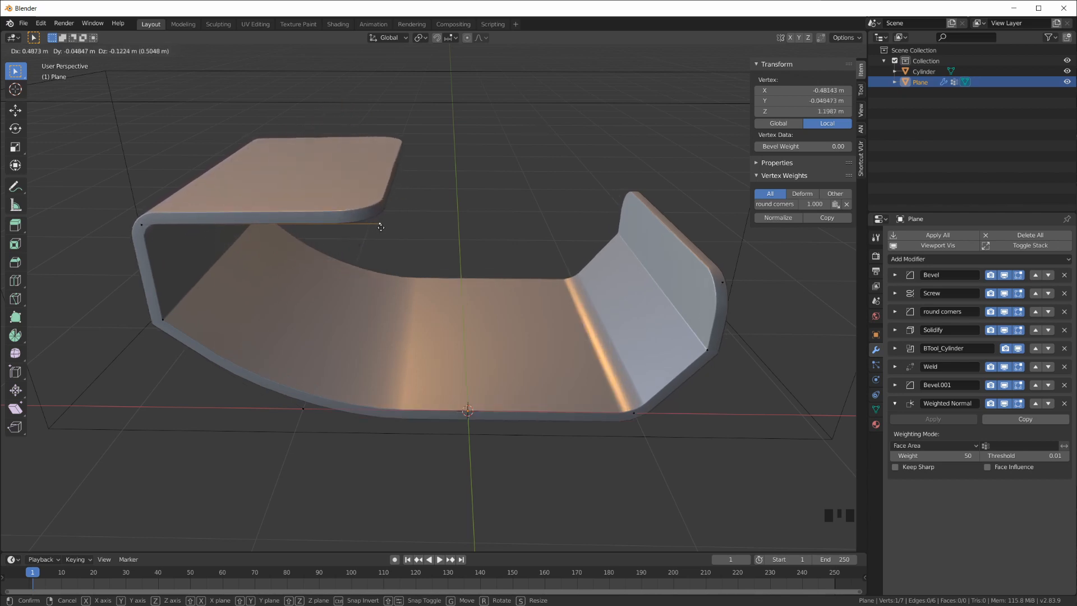
left_click(381, 227)
key("e")
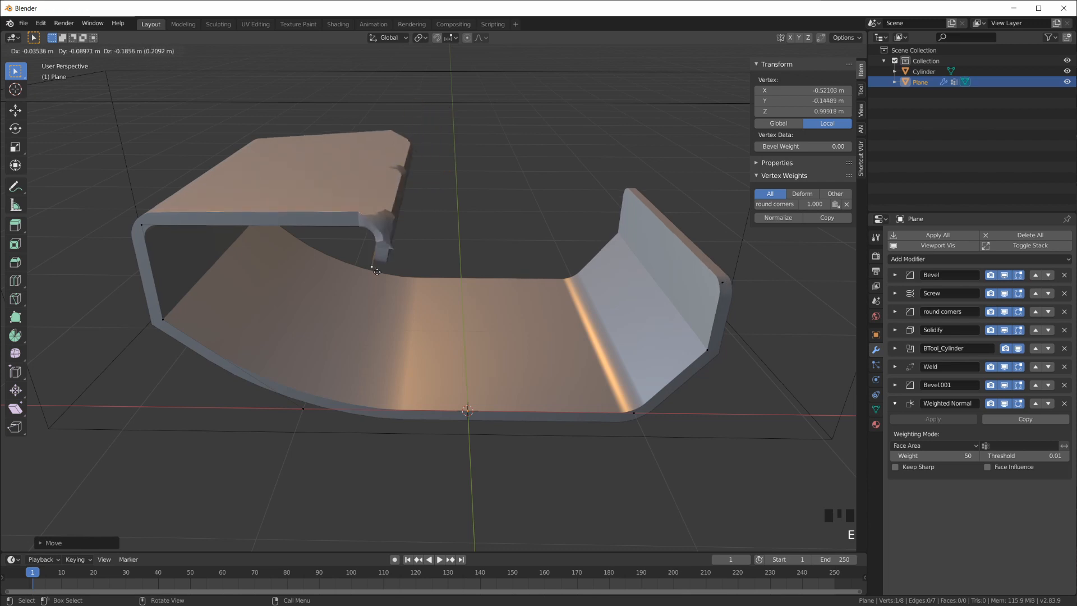
left_click(418, 266)
- Remove the corner vertex at the new flange bend from the round corners vertex group
scroll(418, 267, "up", 2)
left_click(336, 175)
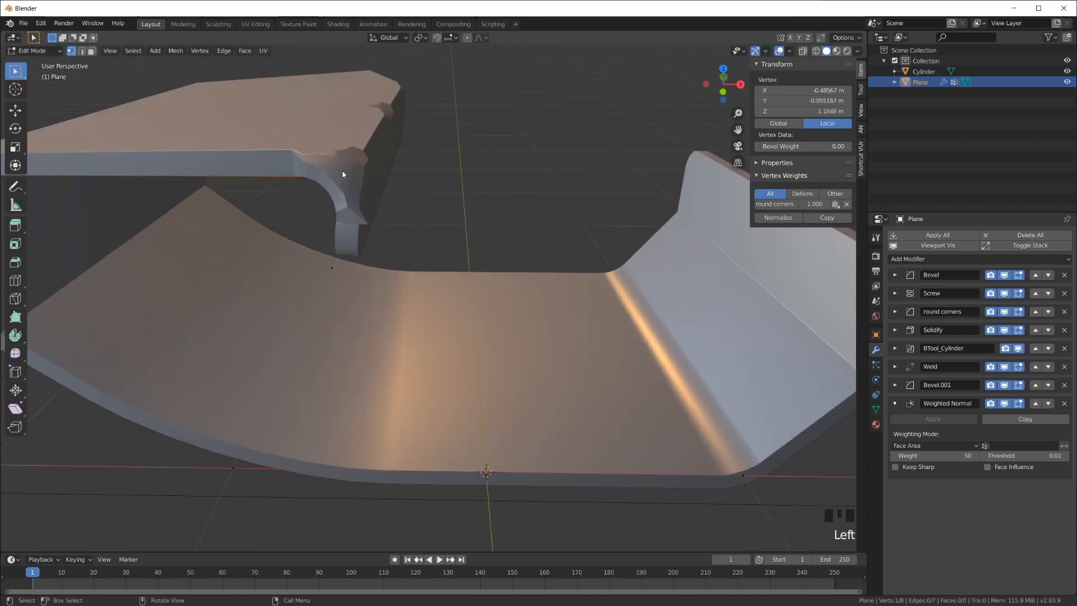
left_click(803, 51)
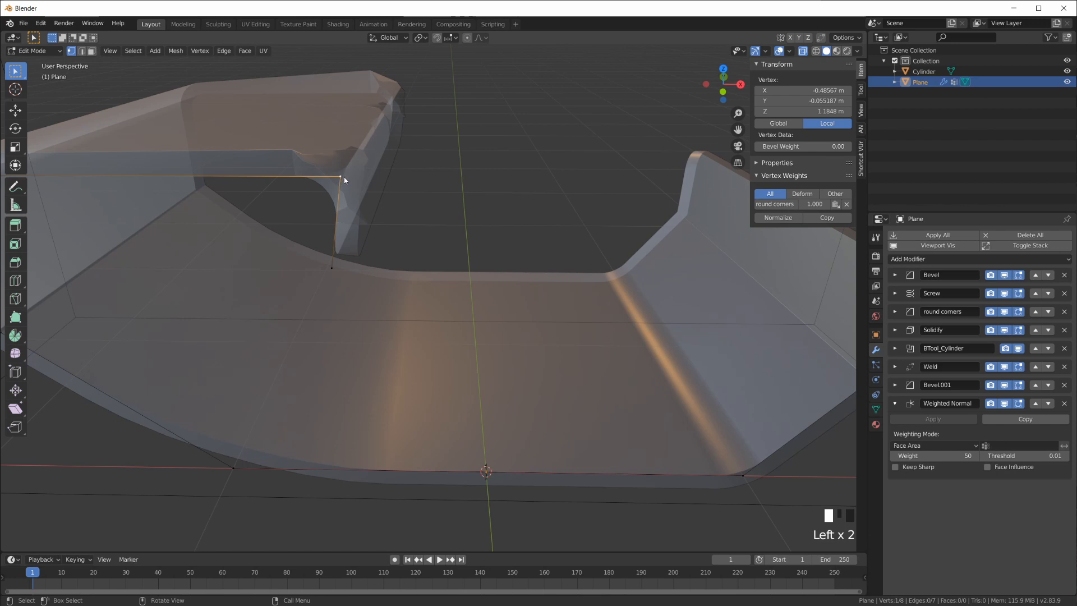
left_click(876, 410)
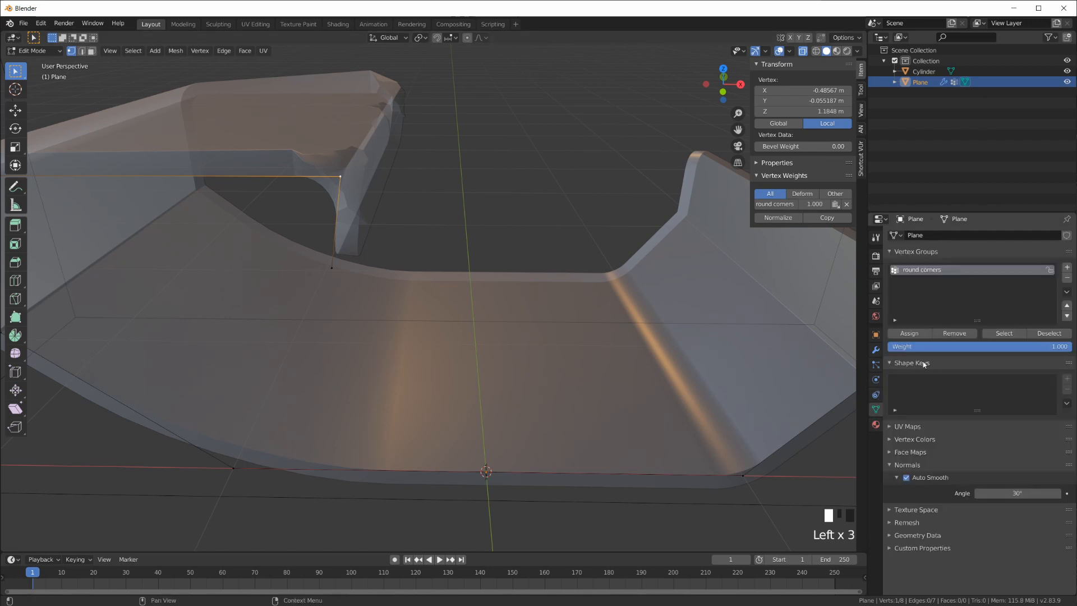
left_click(962, 334)
key("Tab")
middle_click_drag(419, 223, 445, 193)
key("Tab")
- Move the extruded end vertex of the upper flange inward to about X -0.35 m, Z 0.96 m
left_click(399, 193)
left_click(396, 286)
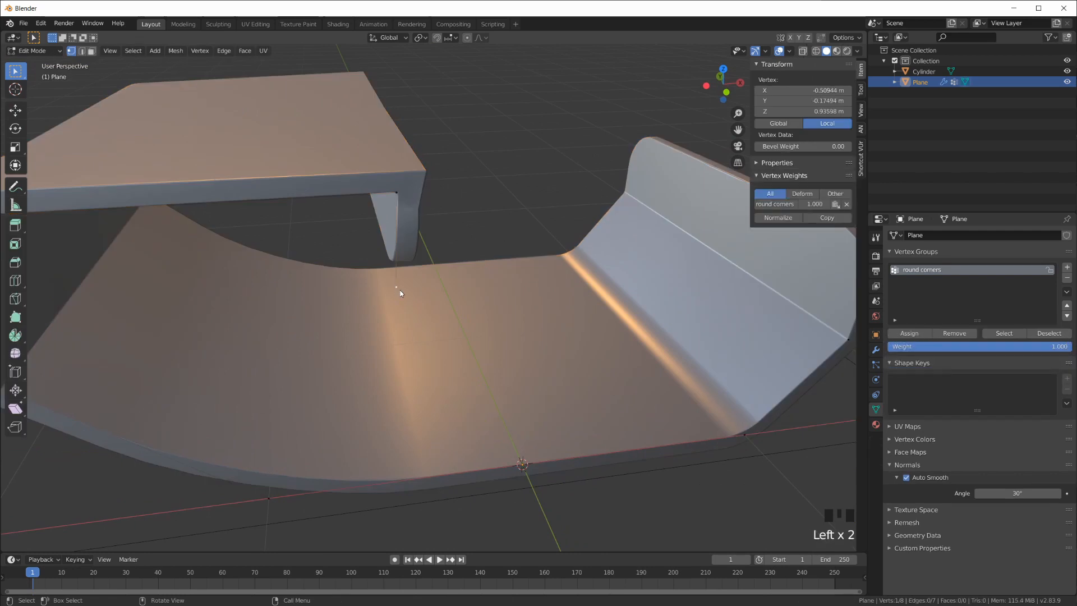
key("g")
left_click(454, 281)
- Move the extruded end vertex back in line with the rest of the profile in the right orthographic view
middle_click_drag(456, 281, 393, 269)
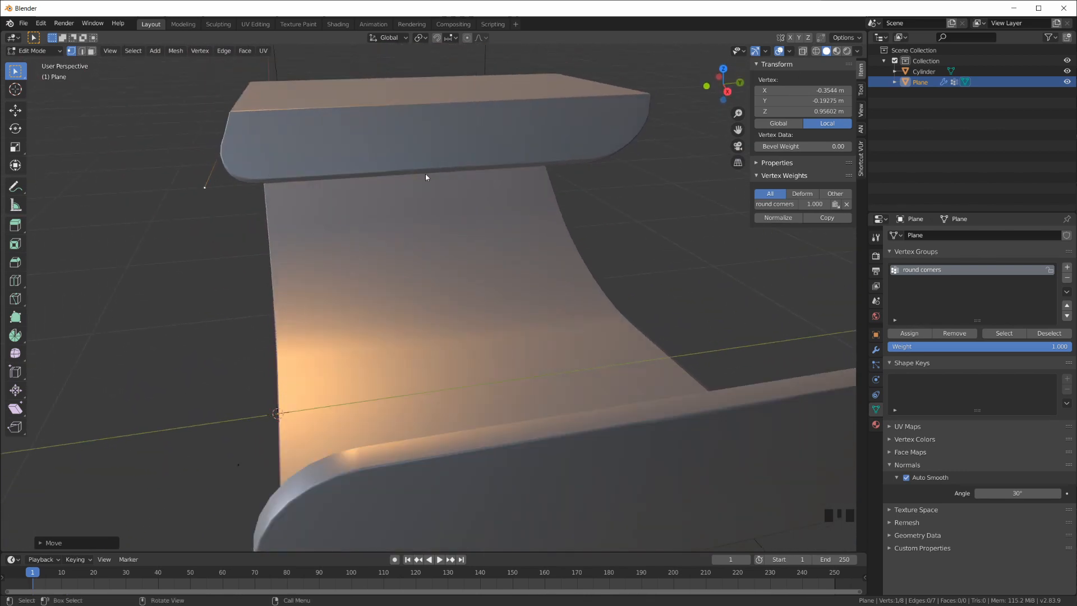
key("KP_3")
key("g")
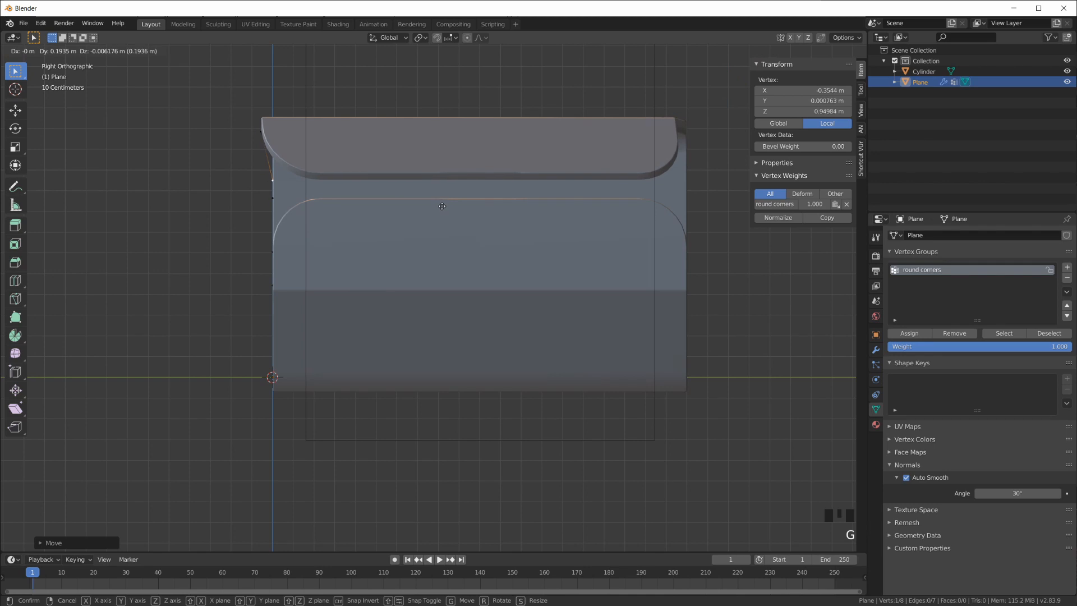
left_click(442, 211)
- Flatten all profile vertices onto one plane by scaling them to 0 along Y
left_click(262, 132)
scroll(270, 133, "up", 3)
middle_click_drag(280, 120, 344, 175, "shift")
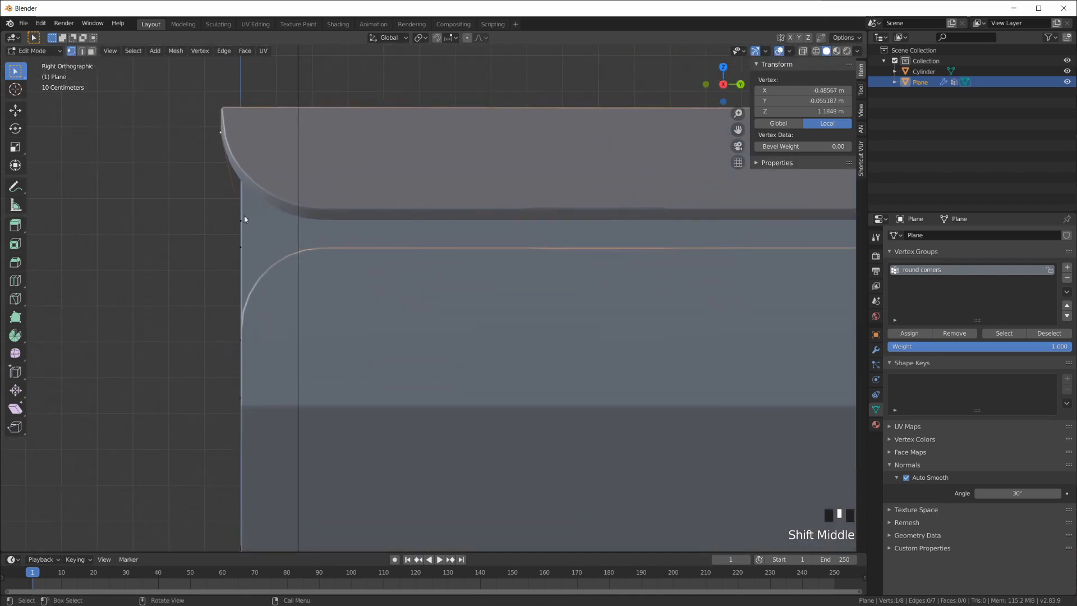
key("a")
key("s")
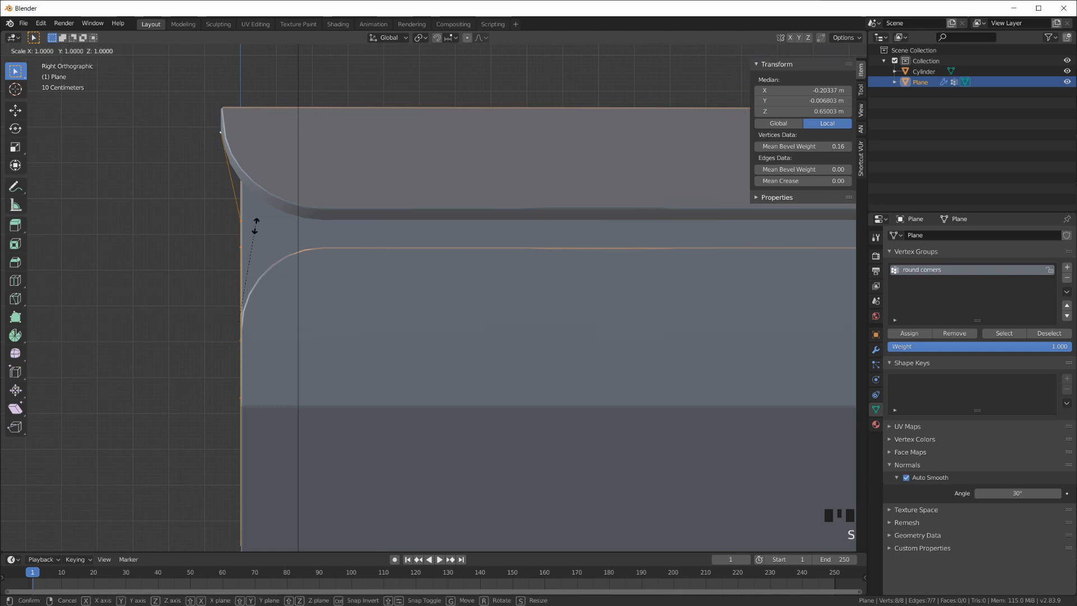
key("y")
key("0")
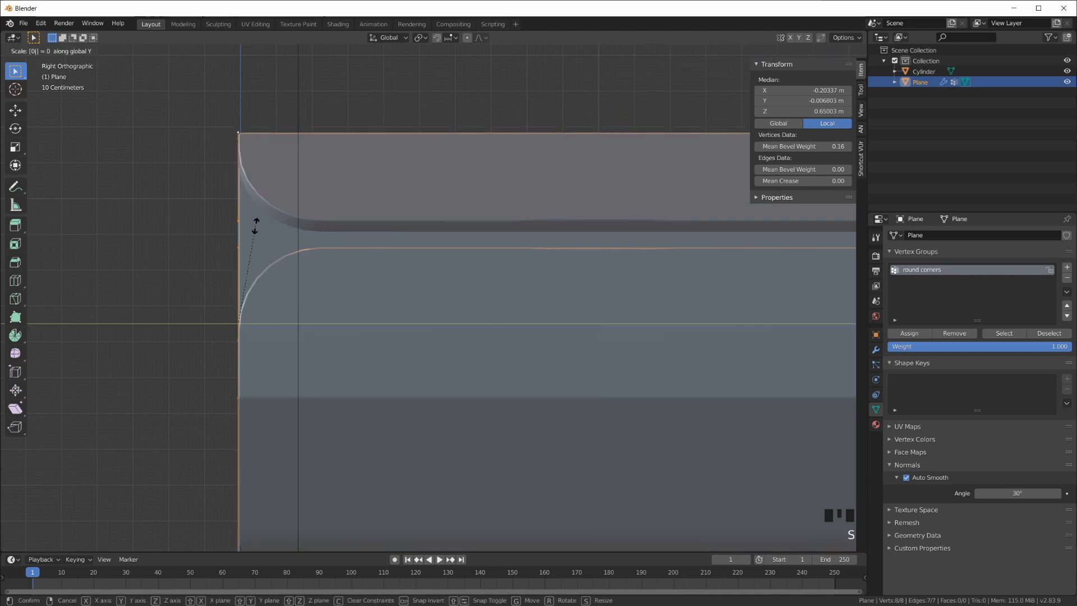
left_click(255, 225)
- Move the upper flange's end vertex inward to about X -0.10 m and lower it along Z to form a slanted lip
middle_click_drag(359, 214, 103, 417)
scroll(373, 212, "down", 3)
middle_click_drag(355, 419, 317, 283)
left_click(325, 272)
key("g")
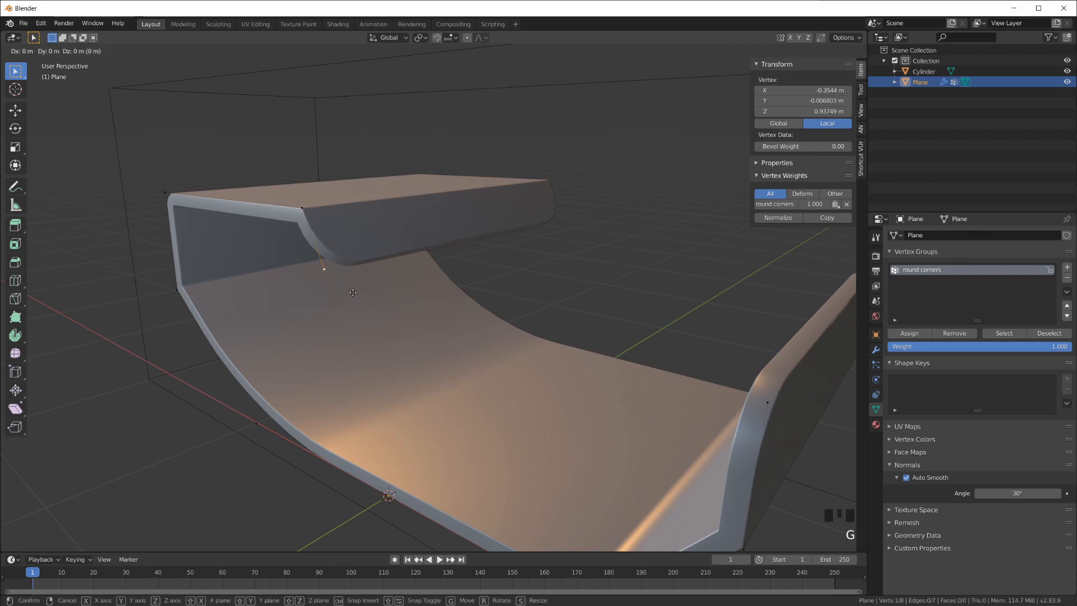
left_click(391, 315)
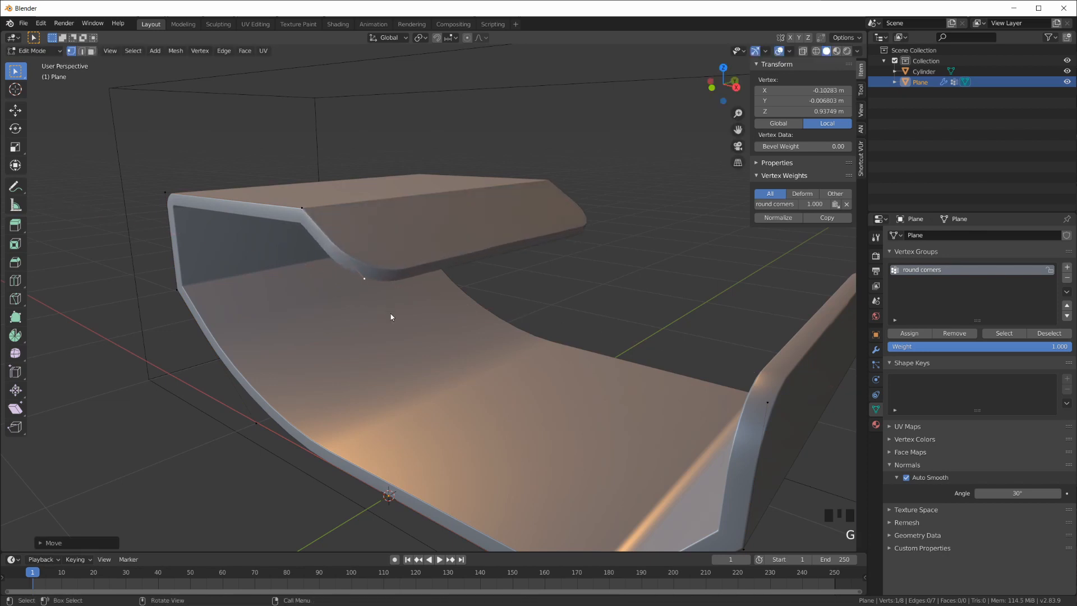
key("g")
key("z")
left_click(383, 337)
- Increase the bevel weight of the vertex at the upper flange's new bend to round it
middle_click_drag(386, 316, 437, 300)
left_click(390, 211)
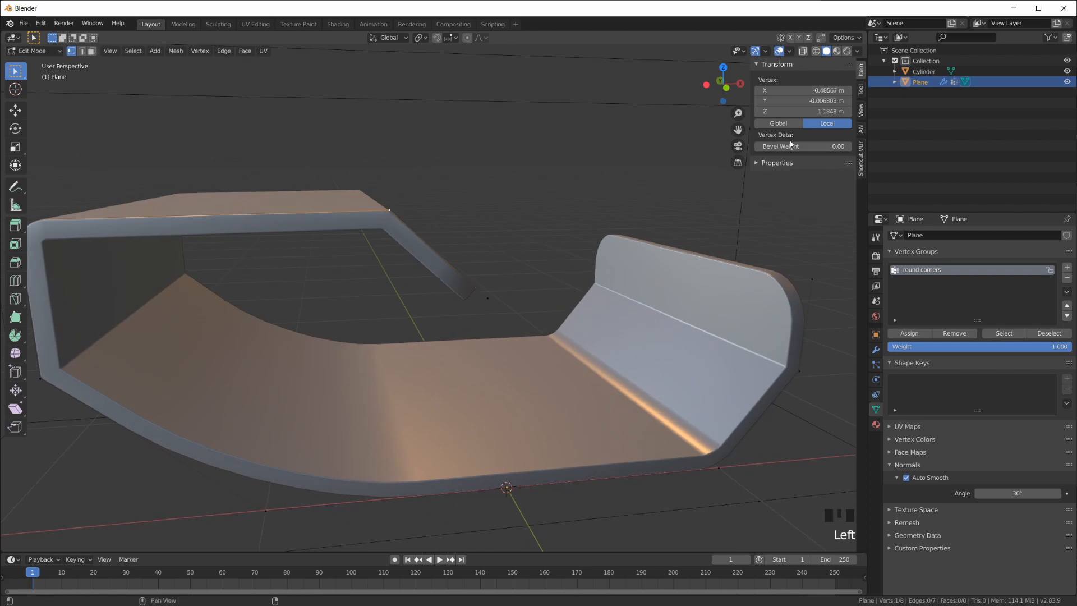
left_click(390, 211)
left_click_drag(802, 146, 864, 146)
- Set the bevel weight to 0.09 for the upper bend vertex on the forked flange at the opposite end
middle_click_drag(314, 283, 221, 308, "shift")
left_click(383, 287)
middle_click_drag(383, 287, 180, 290)
middle_click_drag(316, 297, 393, 335)
middle_click_drag(529, 351, 719, 430, "shift")
left_click(675, 395)
left_click(808, 146)
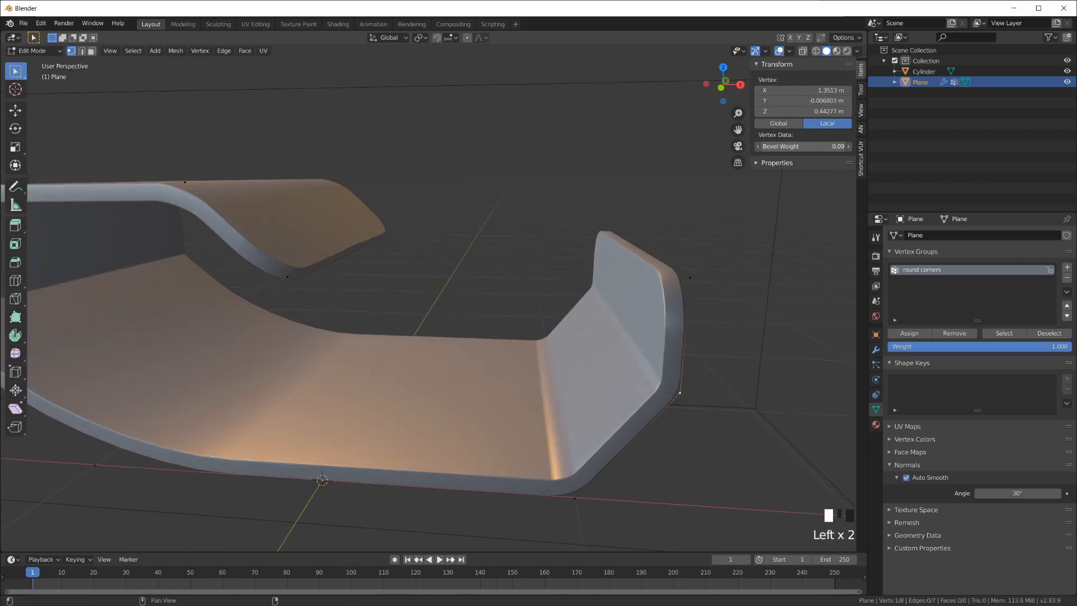
- Select the Boolean cutter object Cylinder and open its mesh for editing
middle_click_drag(291, 377, 442, 385)
scroll(437, 388, "down", 2)
middle_click_drag(588, 369, 573, 388)
middle_click_drag(482, 377, 493, 362)
left_click(496, 151)
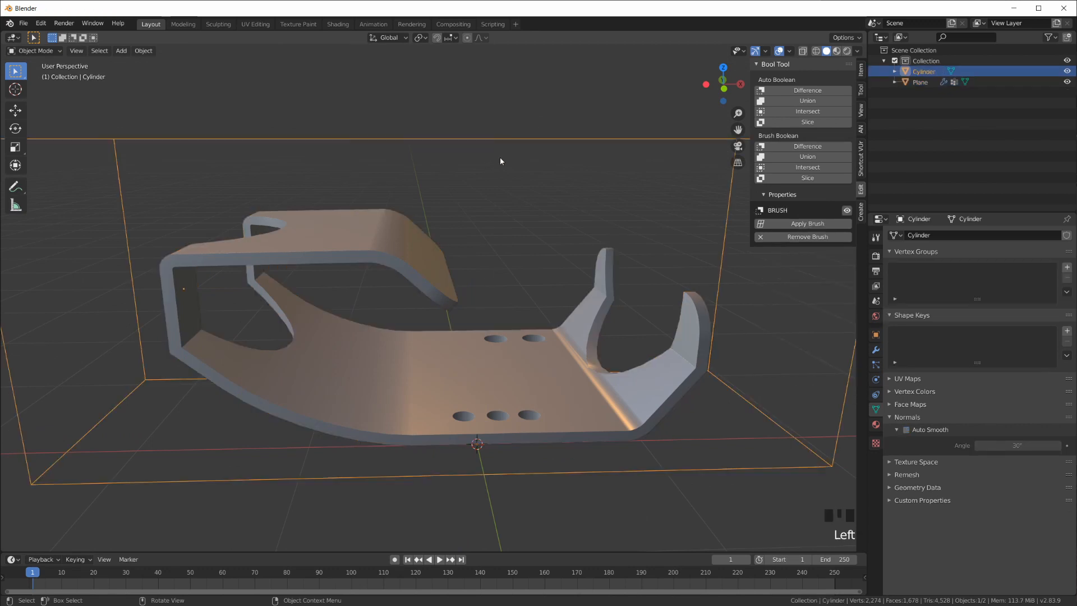
key("Tab")
middle_click_drag(500, 163, 486, 250)
- Move and rotate the two small cylinder cutters so they pierce the upper flange, at about local X 1.19 m and Z 0.43 m
left_click(280, 212)
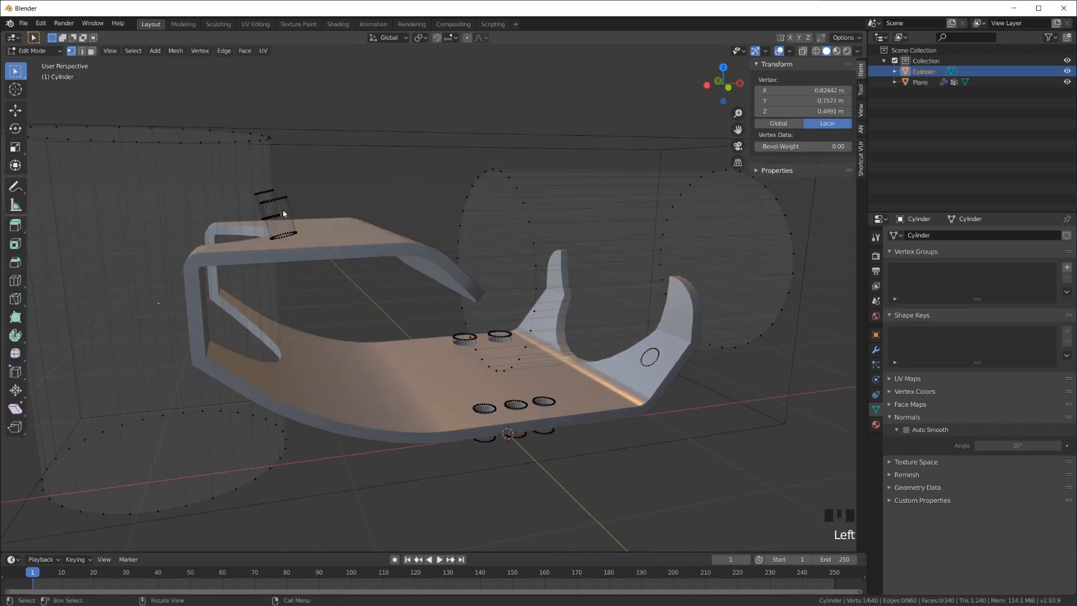
key("l")
key("l")
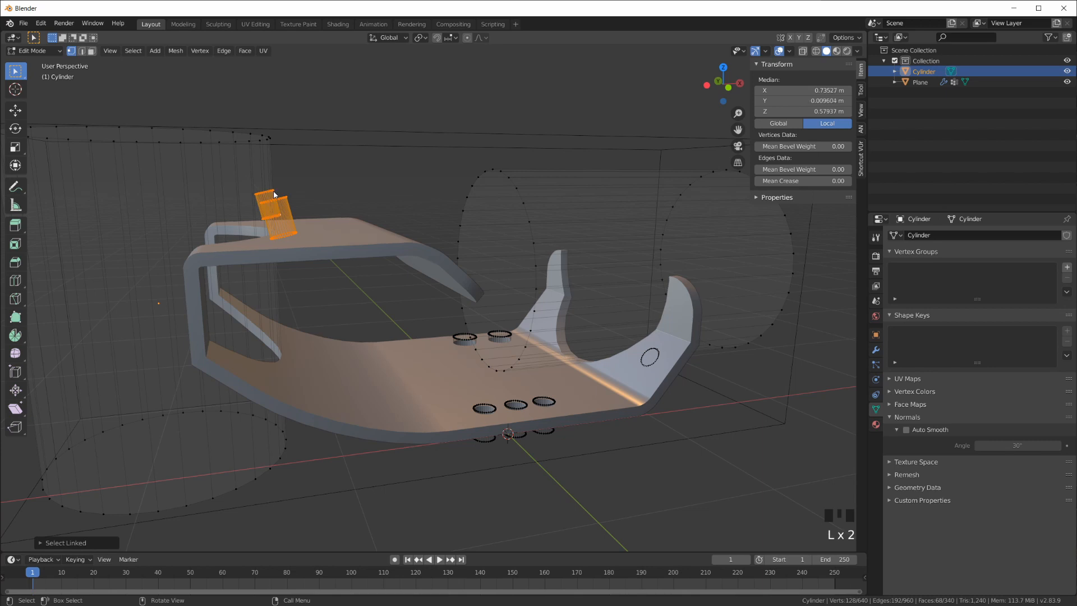
middle_click_drag(359, 217, 334, 231)
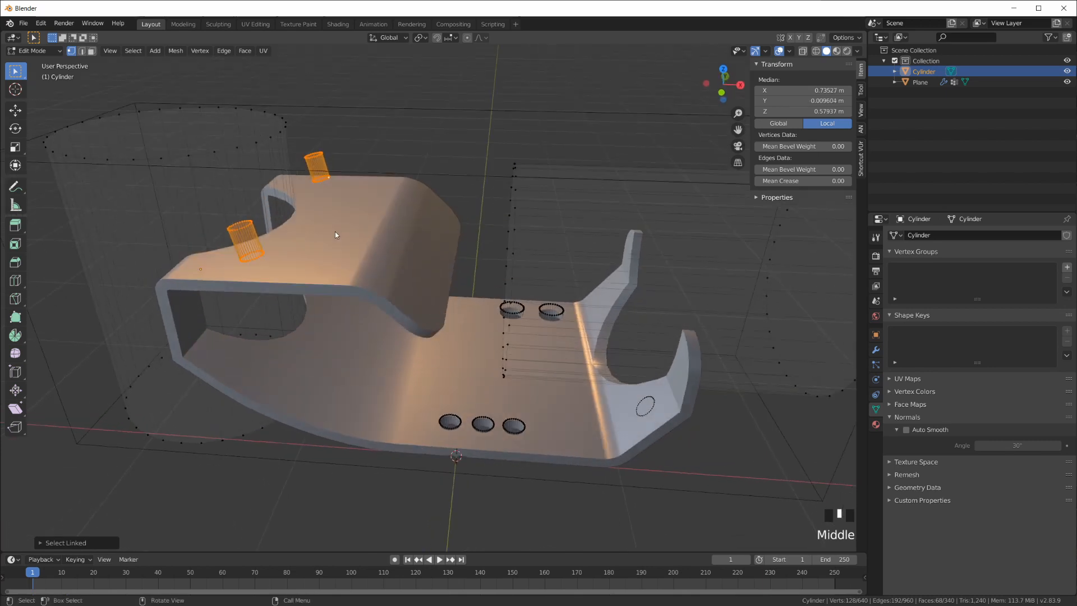
key("KP_1")
key("g")
left_click(399, 275)
key("r")
left_click(433, 312)
key("g")
left_click(441, 312)
scroll(409, 283, "up", 3)
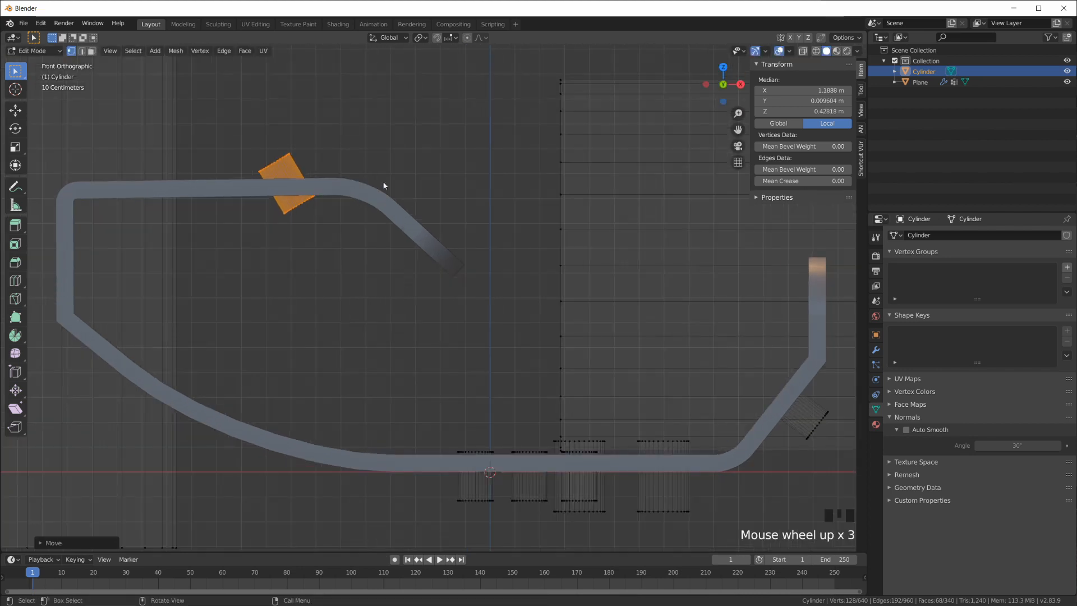
middle_click_drag(382, 183, 419, 212)
key("Tab")
- Examine the repositioned flange holes from several angles and inspect the Plane object's profile vertices
middle_click_drag(408, 257, 415, 290)
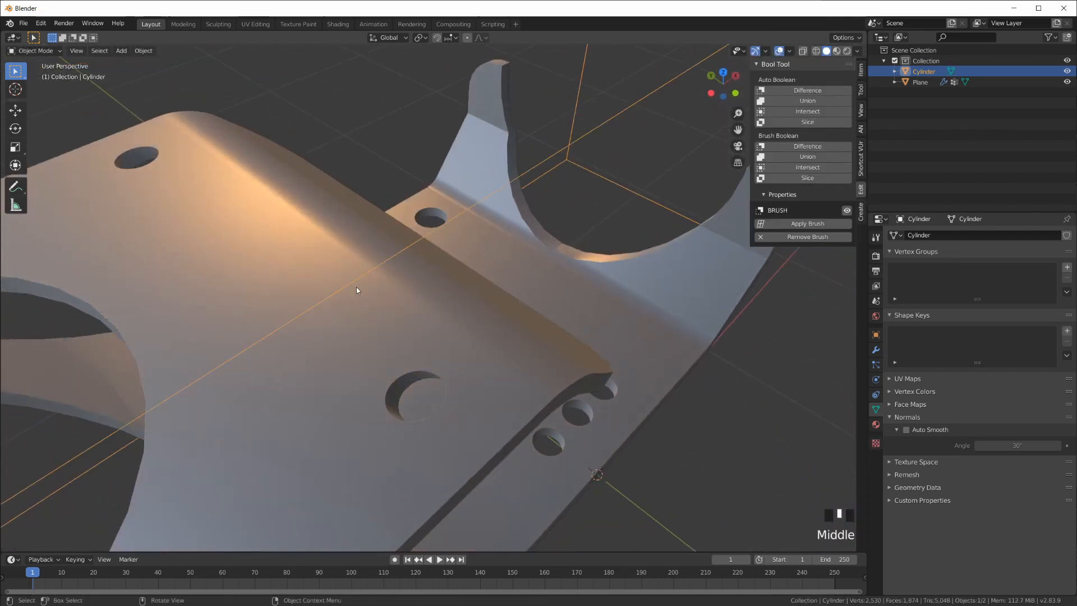
middle_click_drag(407, 405, 349, 426)
scroll(320, 346, "down", 3)
middle_click_drag(319, 345, 505, 407)
scroll(491, 391, "down", 2)
key("Tab")
key("Tab")
left_click(492, 400)
key("Tab")
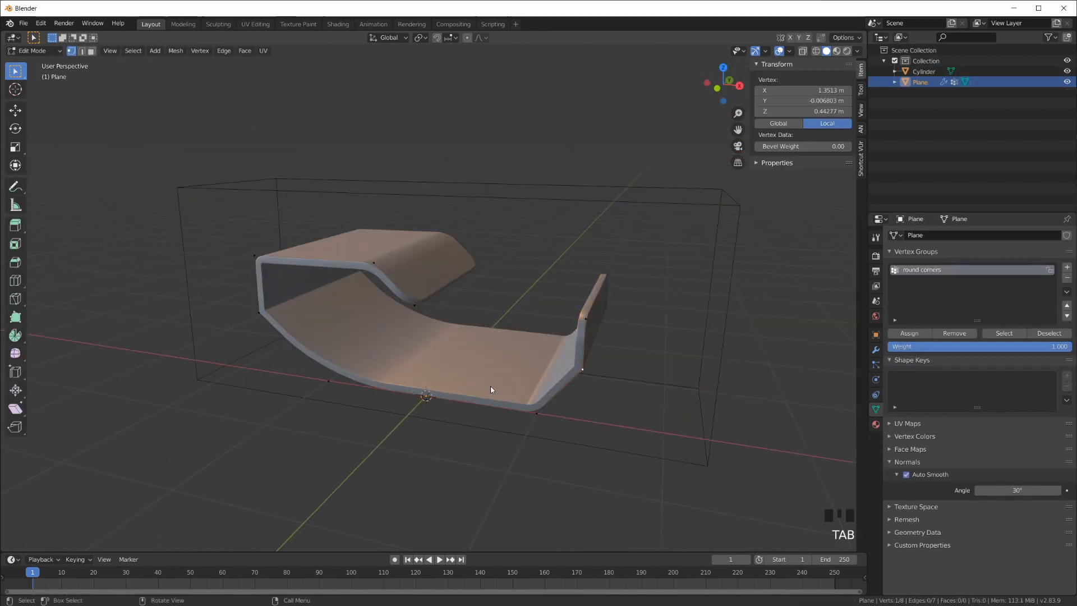
key("a")
middle_click_drag(475, 365, 602, 311)
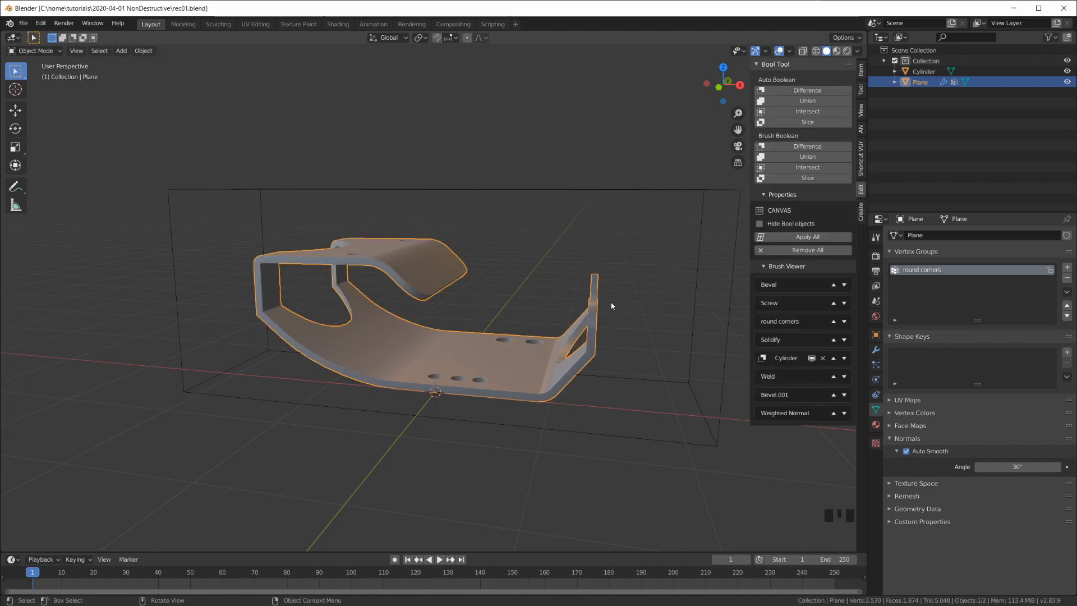
- Hide the sidebar and save the finished bracket file rec01.blend
key("n")
middle_click_drag(595, 289, 510, 320)
scroll(474, 324, "up", 2)
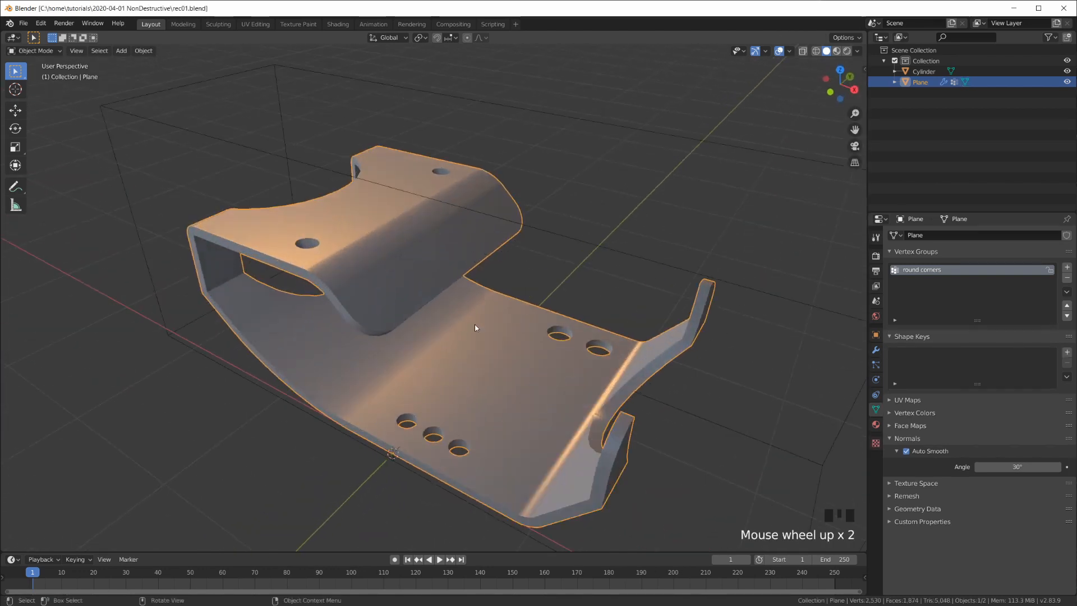
scroll(474, 324, "down", 1)
key("ctrl+s")
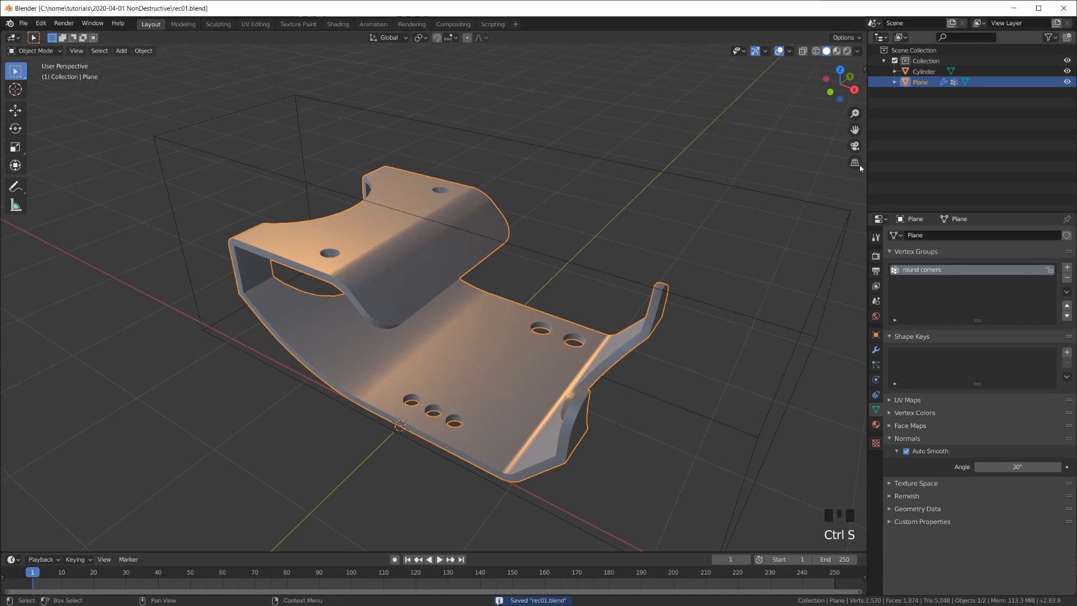
- Delete the Cylinder and Plane objects to empty the collection
left_click(925, 60)
left_click(883, 61)
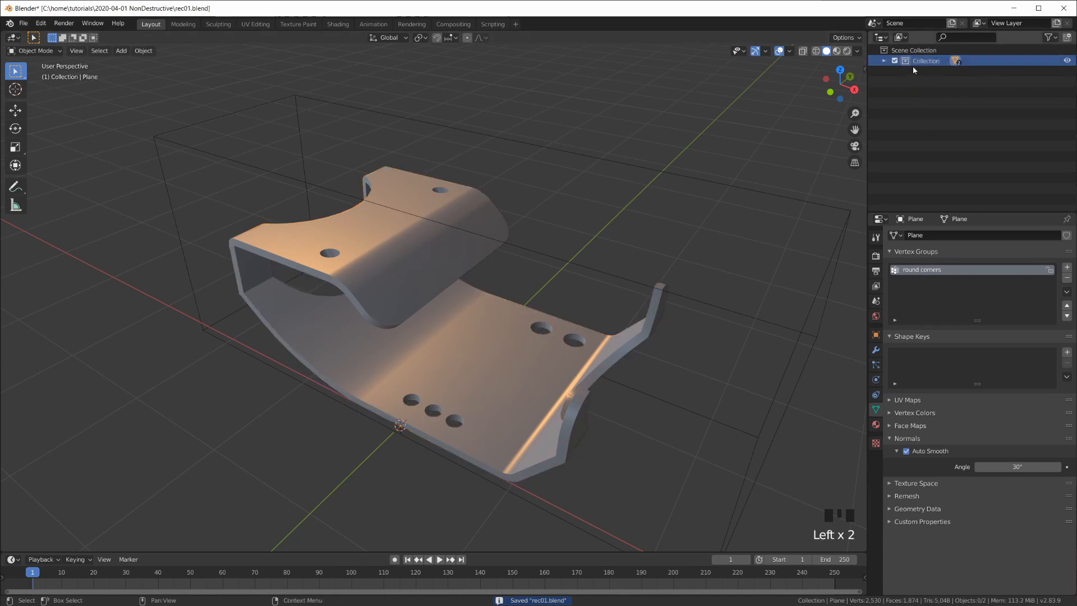
left_click(883, 62)
left_click(922, 72)
left_click(920, 81, "shift")
key("x")
left_click(398, 228)
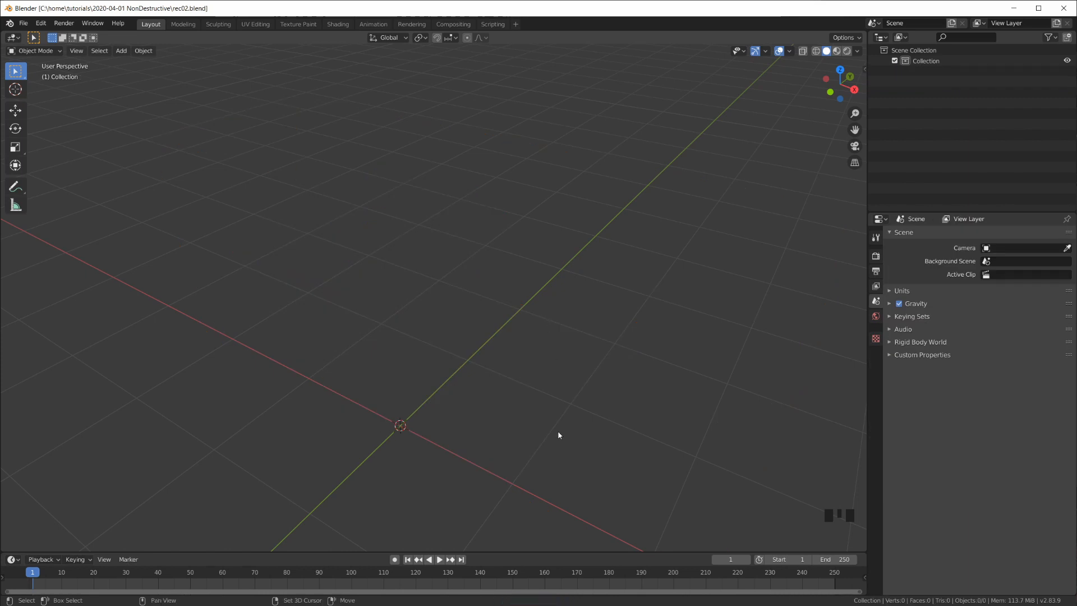
- Switch to the top orthographic view with the world origin near the centre
middle_click_drag(557, 429, 613, 314, "shift")
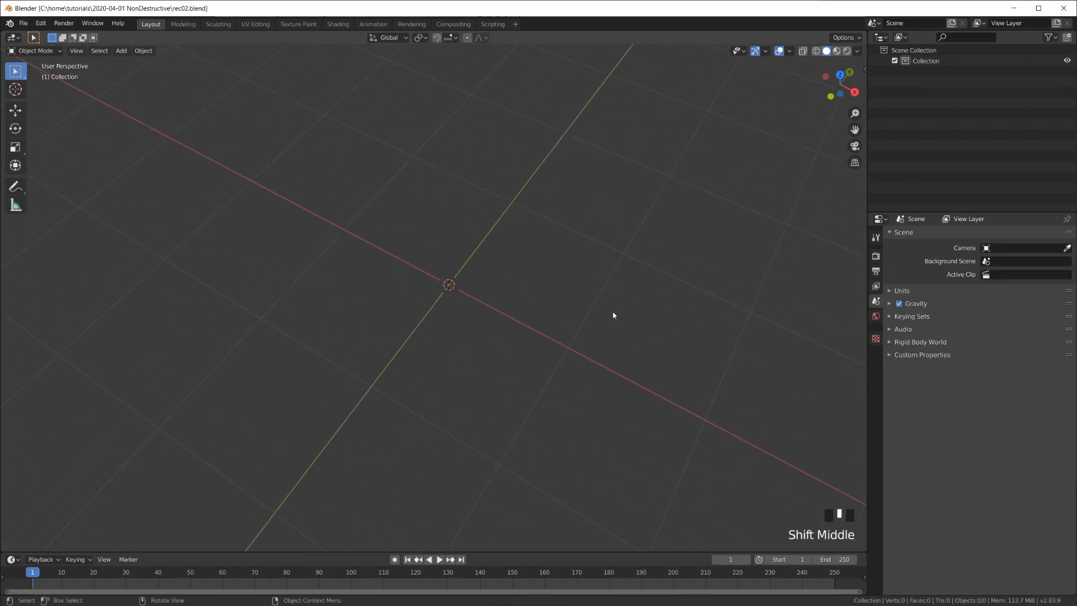
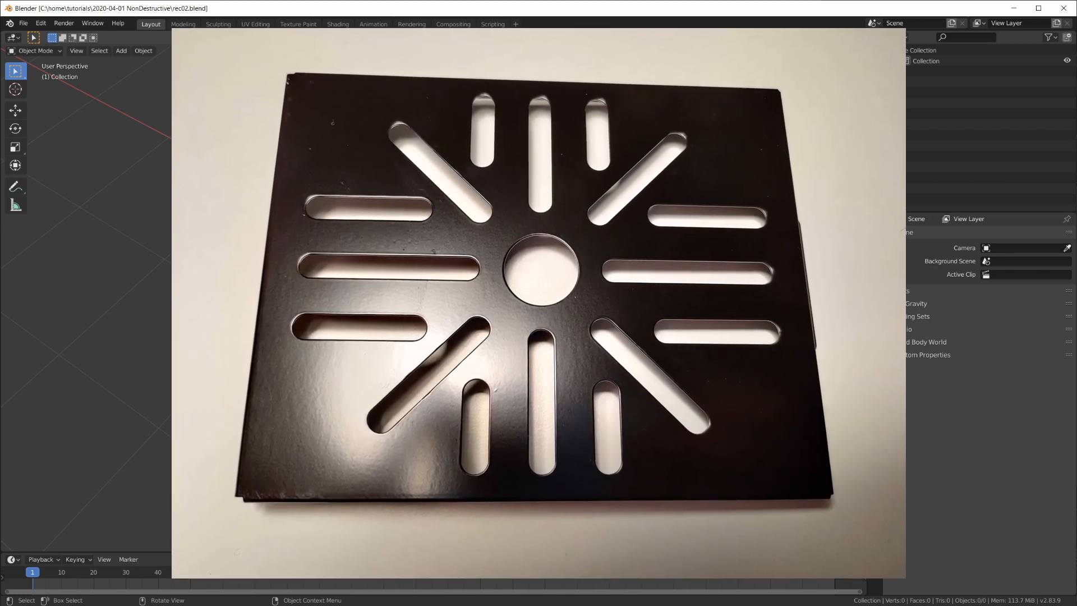
key("KP_7")
scroll(528, 310, "up", 4)
middle_click_drag(529, 310, 553, 359, "shift")
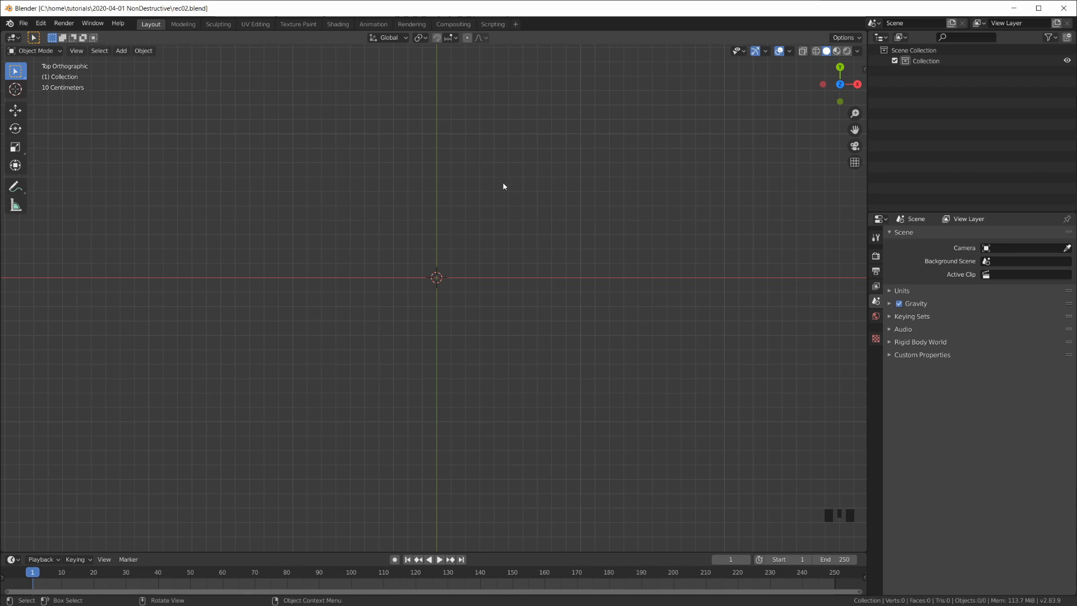
scroll(503, 348, "up", 1)
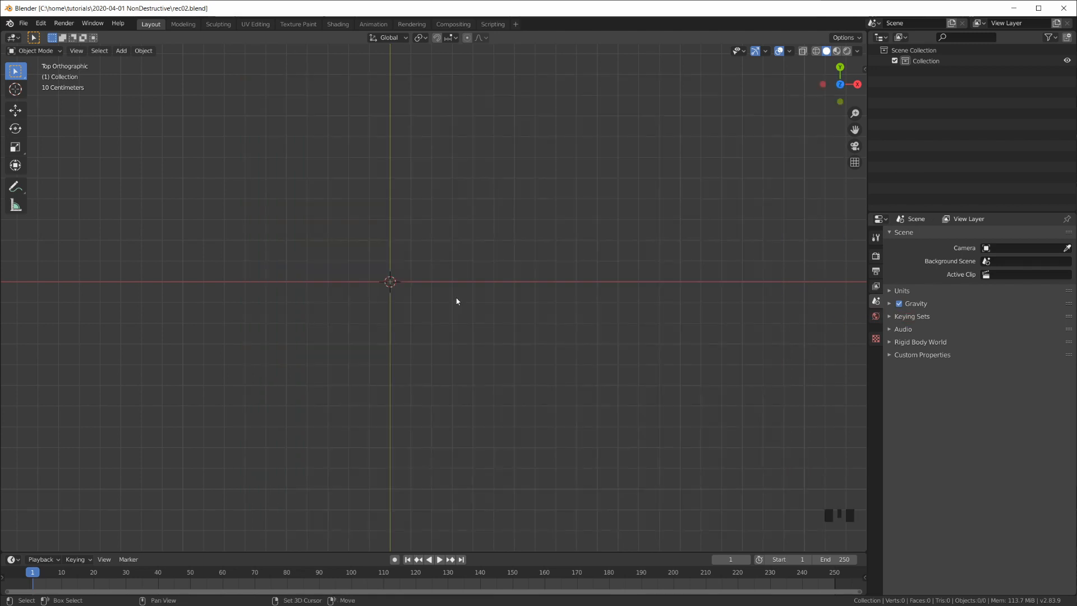
- Add a UV sphere at the world origin and rotate it 90° about Y
key("shift+a")
mouse_move(461, 300)
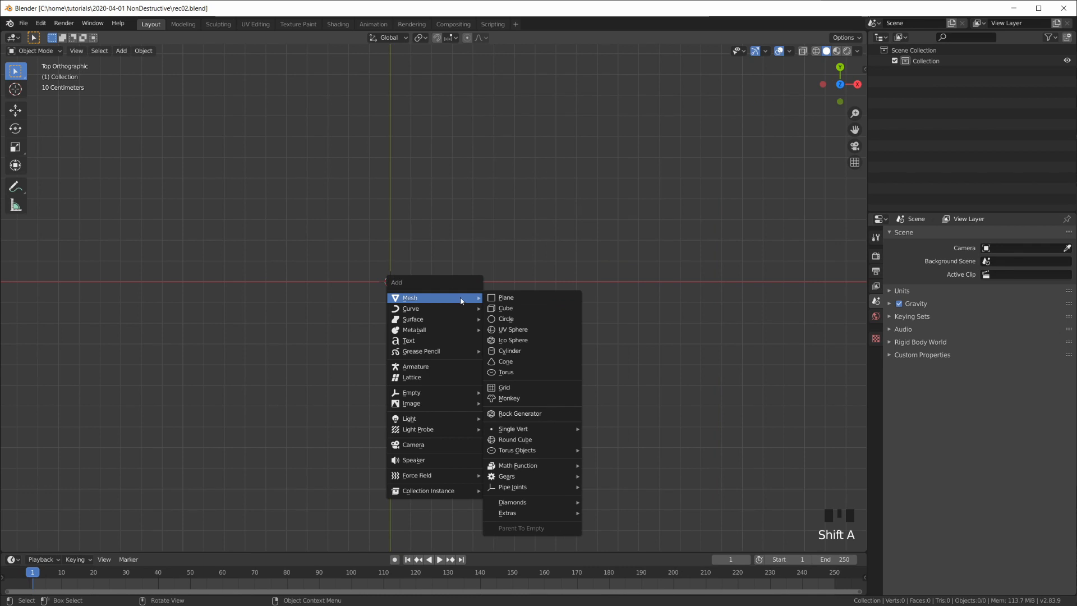
left_click(521, 330)
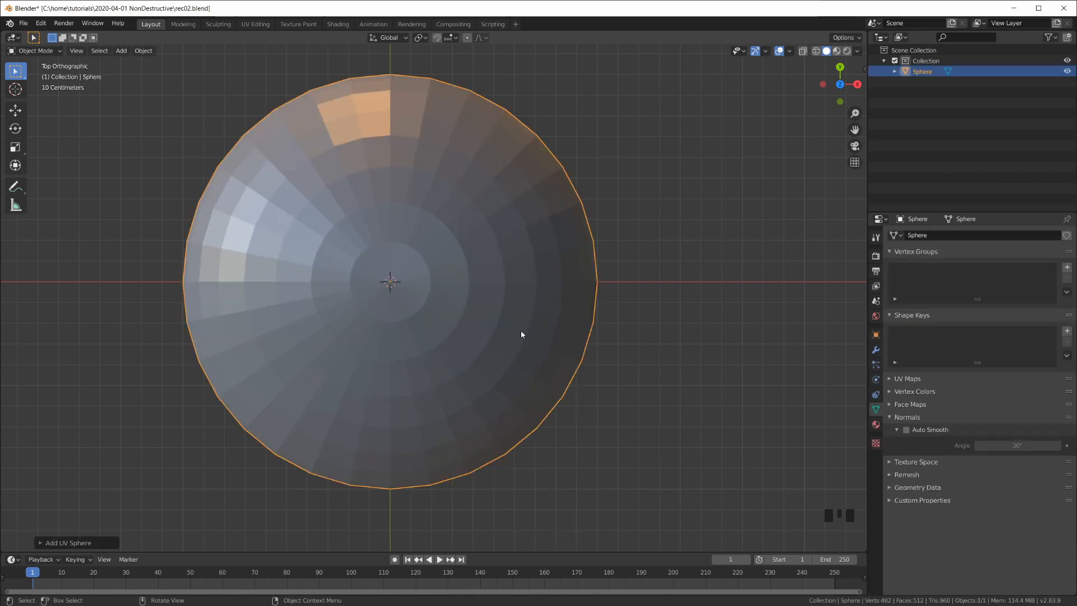
type("ry90")
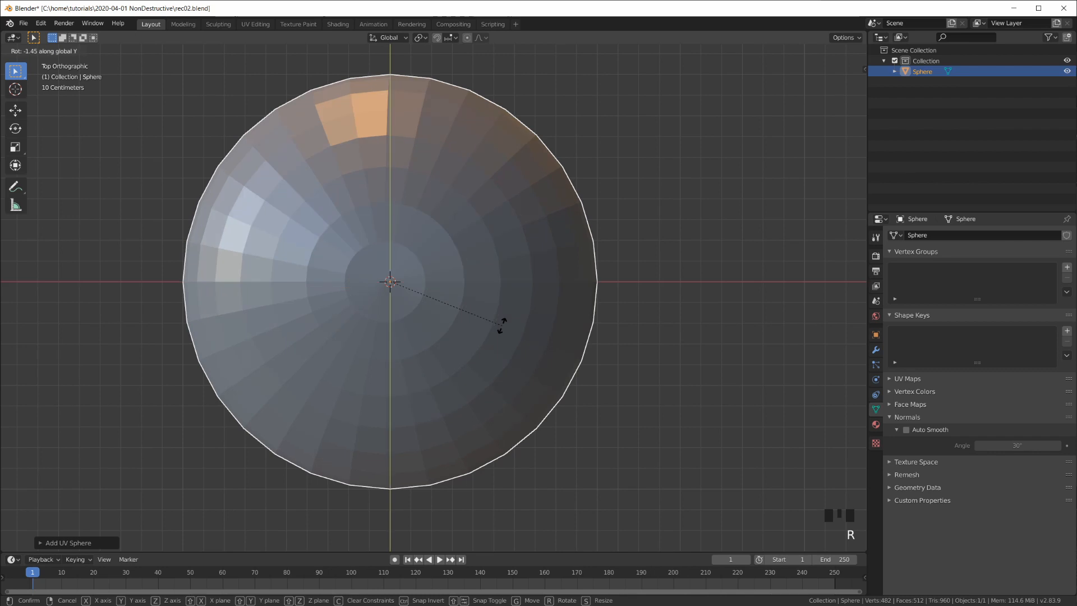
key("Return")
scroll(505, 335, "down", 4)
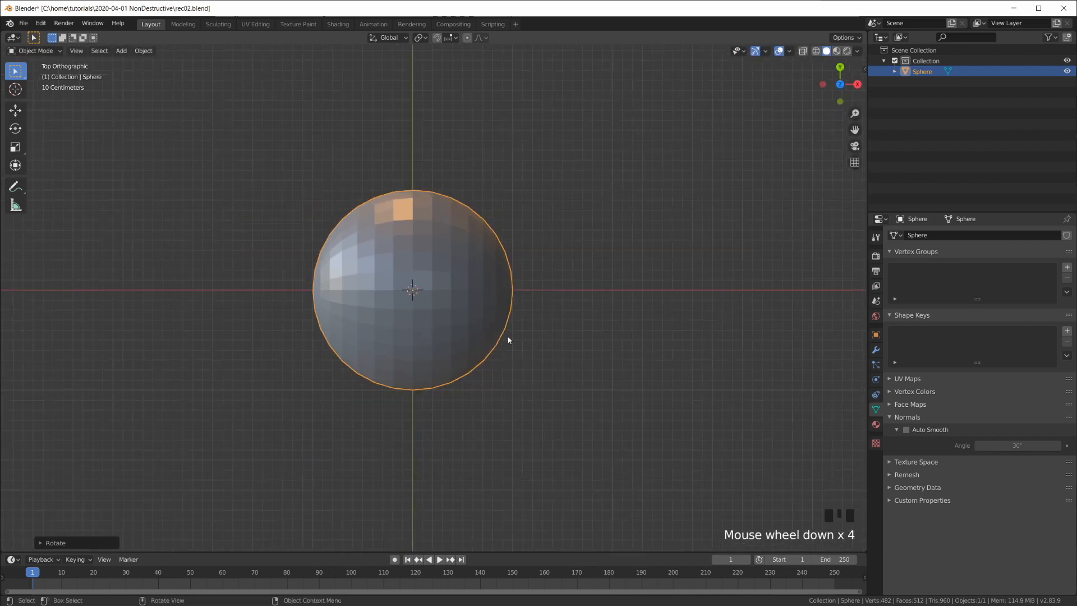
- Stretch the sphere into a capsule in wireframe display by moving all vertices of its +X half along X
key("Tab")
key("alt+a")
key("b")
left_click_drag(622, 136, 425, 503)
key("alt+z")
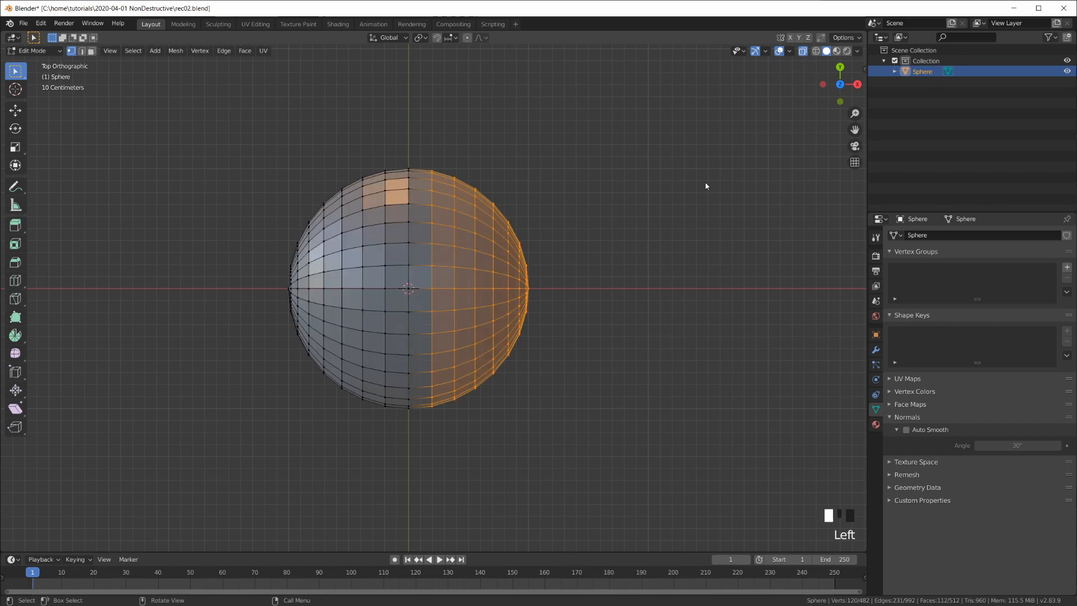
left_click(816, 51)
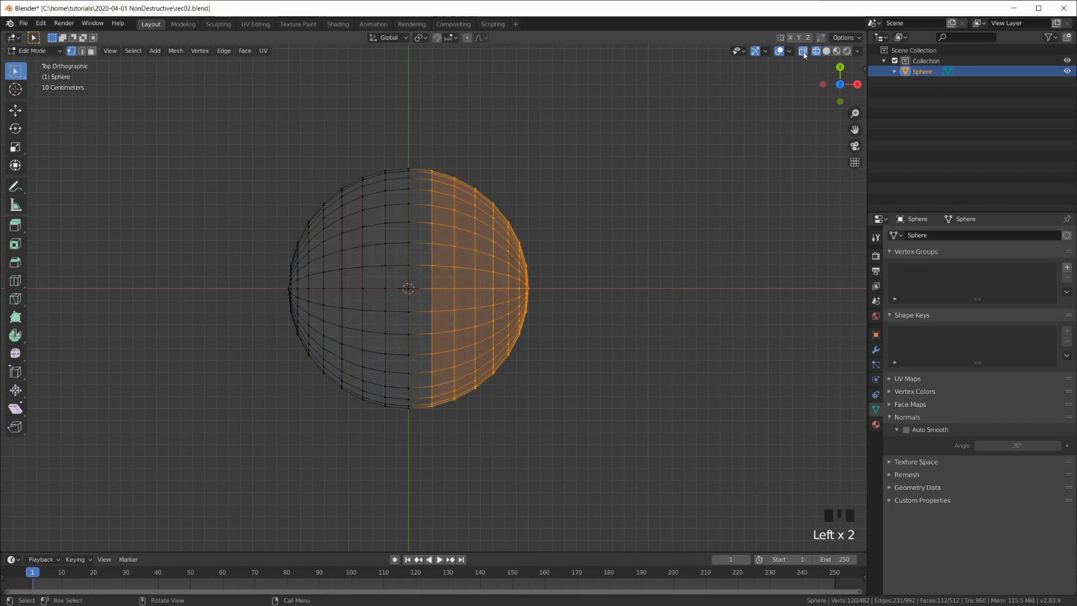
key("b")
left_click_drag(634, 104, 421, 477)
key("g")
left_click(819, 432)
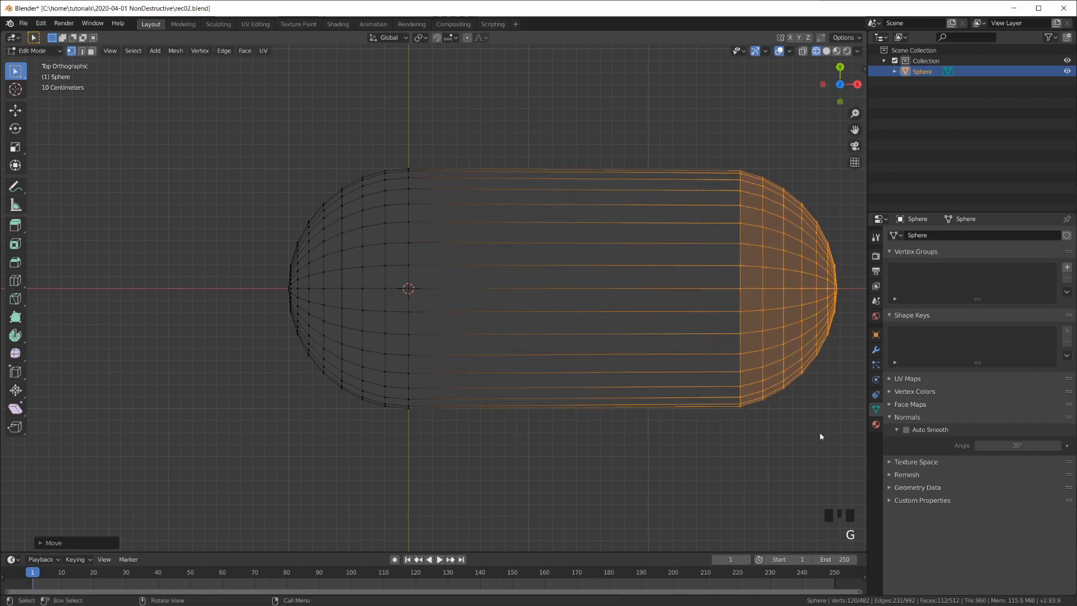
scroll(688, 372, "down", 3)
key("Tab")
- Restore solid shading and delete the capsule-shaped sphere
middle_click_drag(674, 326, 640, 315)
key("KP_7")
scroll(563, 333, "up", 2)
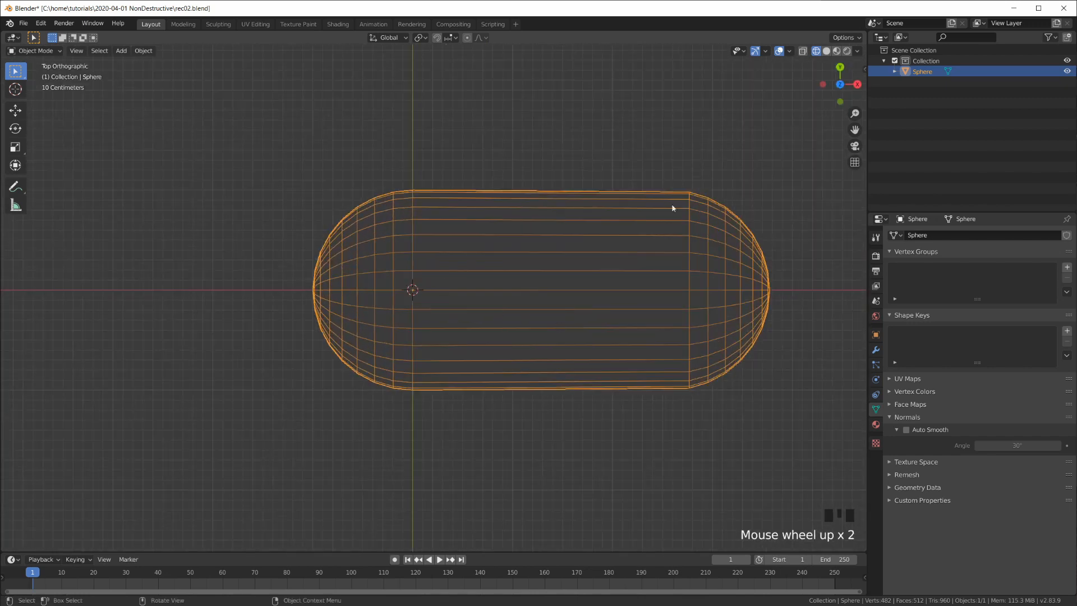
scroll(580, 334, "down", 3)
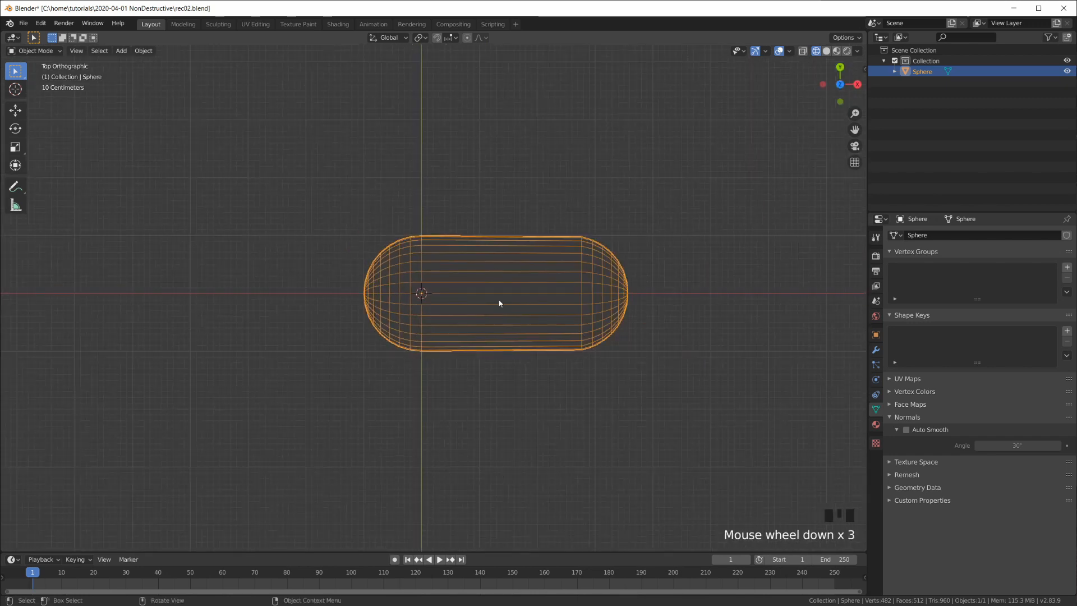
scroll(500, 300, "up", 4)
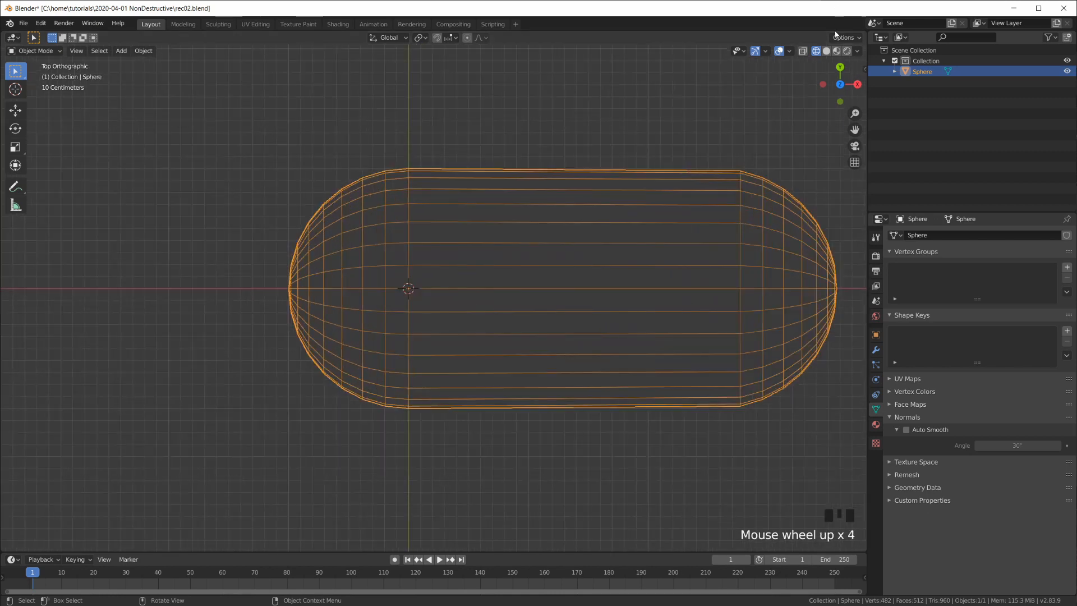
key("shift+z")
scroll(550, 340, "down", 2)
key("x")
left_click(517, 306)
scroll(526, 341, "up", 3)
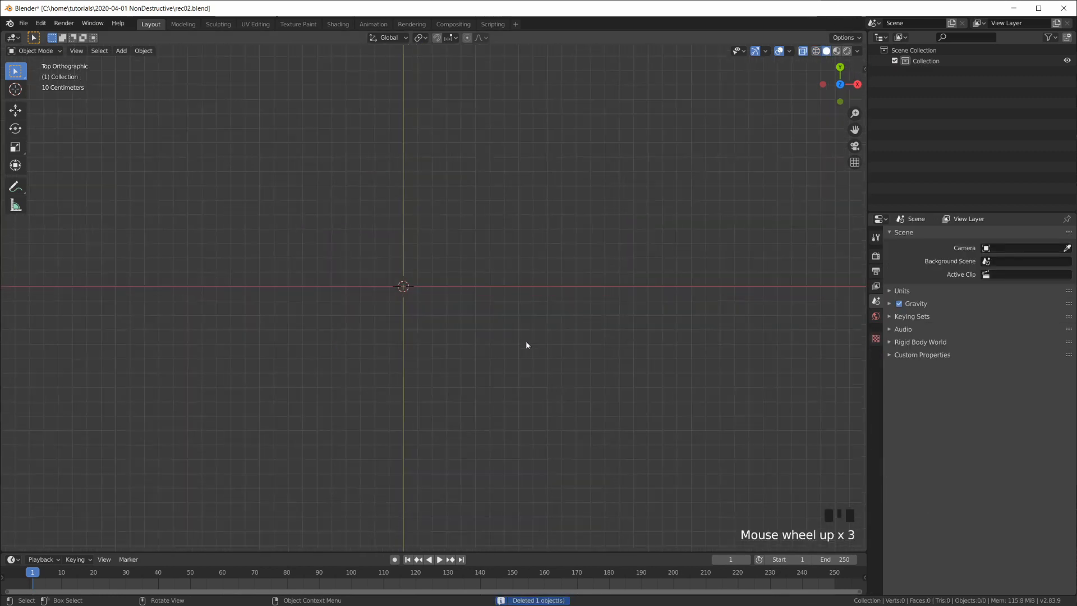
- Add a plane at the world origin and delete its two +Y vertices to leave a single edge
key("shift+a")
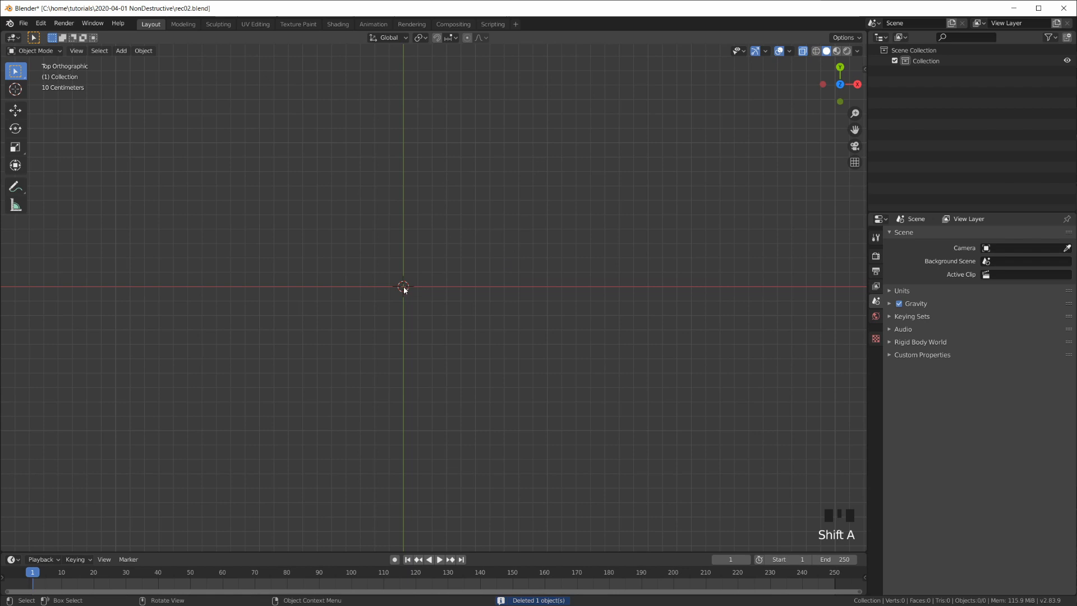
key("shift+a")
left_click(558, 266)
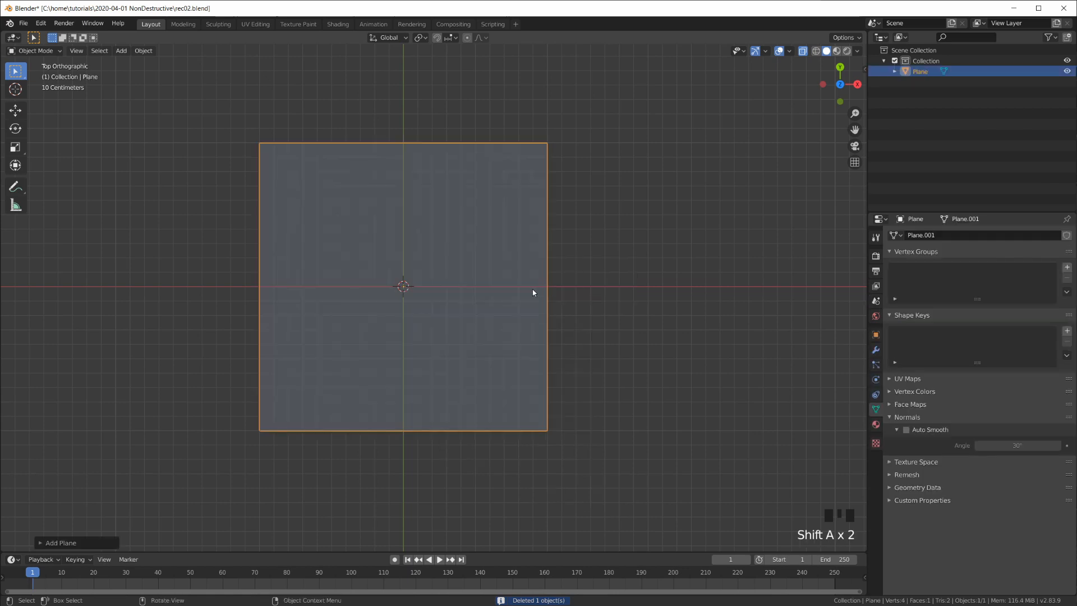
key("Tab")
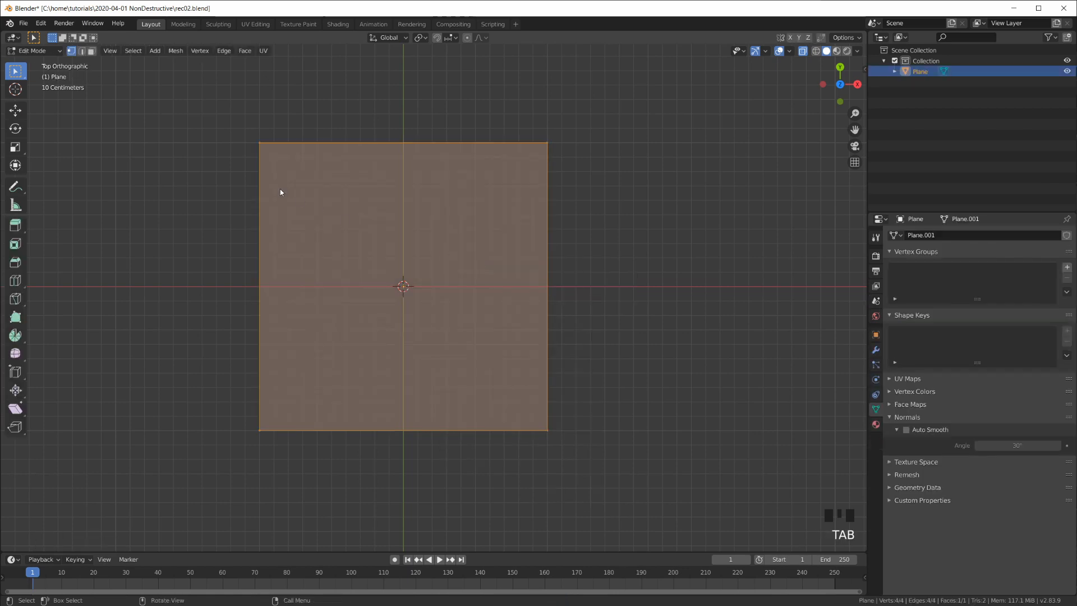
left_click_drag(550, 134, 255, 157)
key("x")
left_click(371, 200)
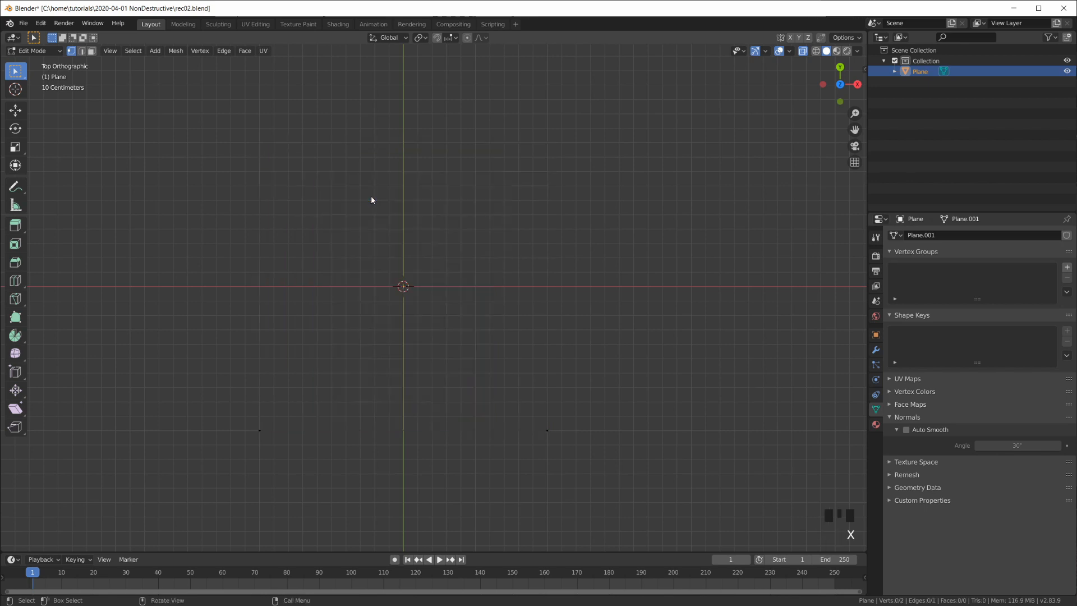
- Move the remaining edge 1 m along Y onto the X axis
left_click(262, 430)
left_click(543, 431, "shift")
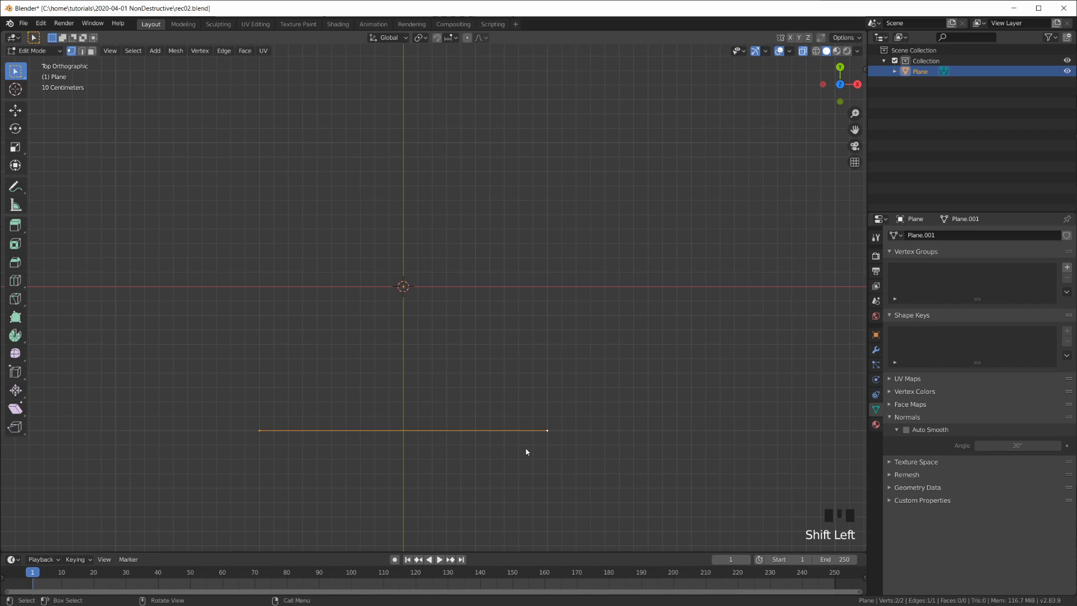
key("g")
key("y")
key("1")
key("Return")
- Move the edge's -X vertex along X past the origin to about X 0.4 m, shortening the edge
left_click(260, 286)
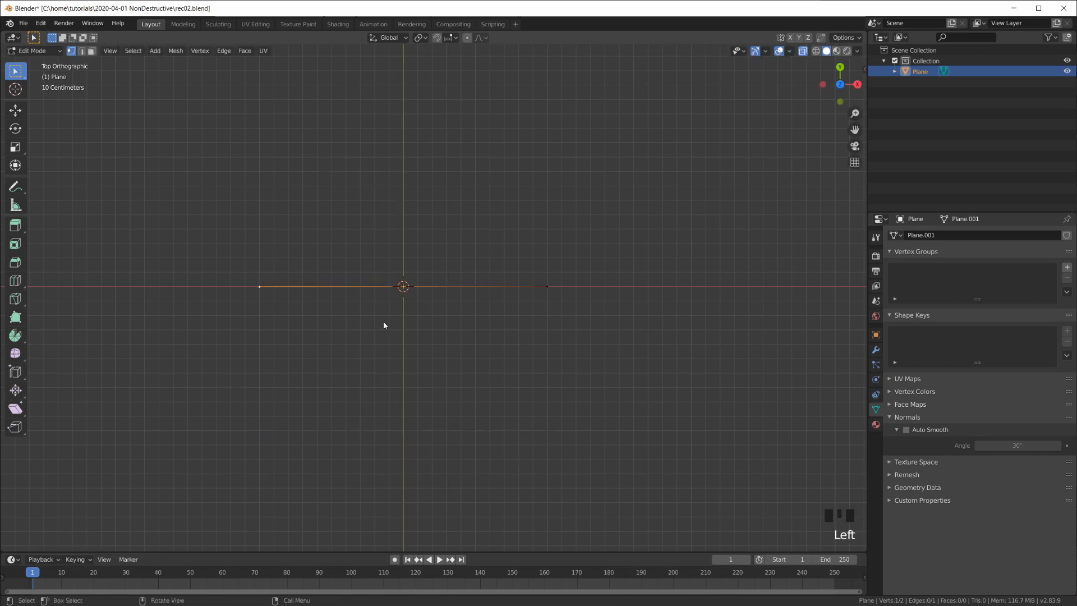
key("g")
key("x")
left_click(583, 334)
scroll(583, 334, "up", 4)
middle_click_drag(583, 334, 677, 313, "shift")
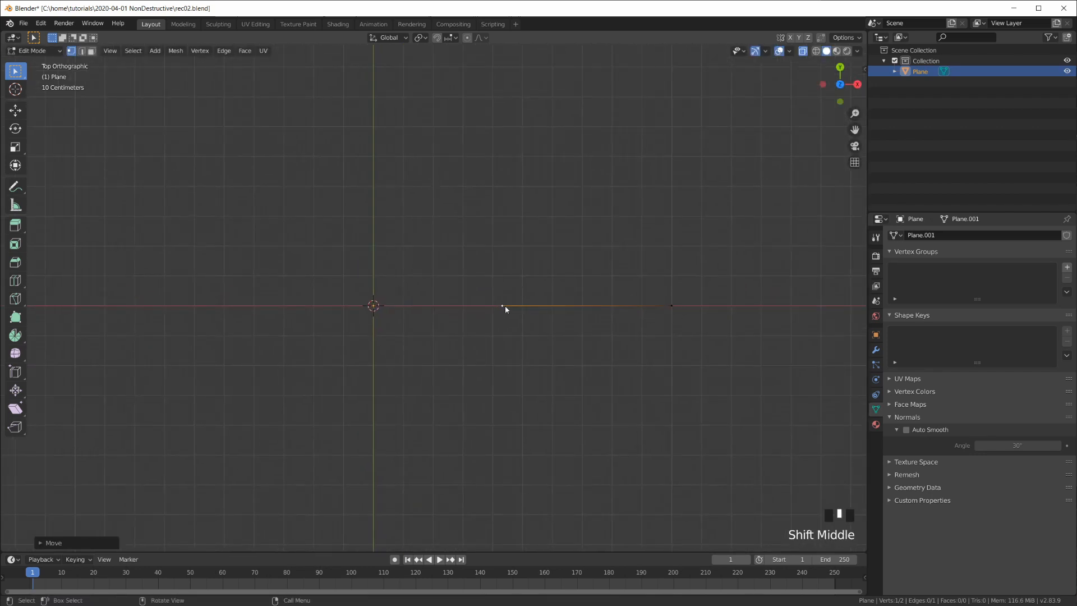
- Add a Skin modifier to the edge in Object Mode
left_click(671, 304)
left_click(503, 305)
key("a")
scroll(637, 339, "down", 3)
middle_click_drag(621, 356, 655, 367, "shift")
scroll(603, 312, "up", 3)
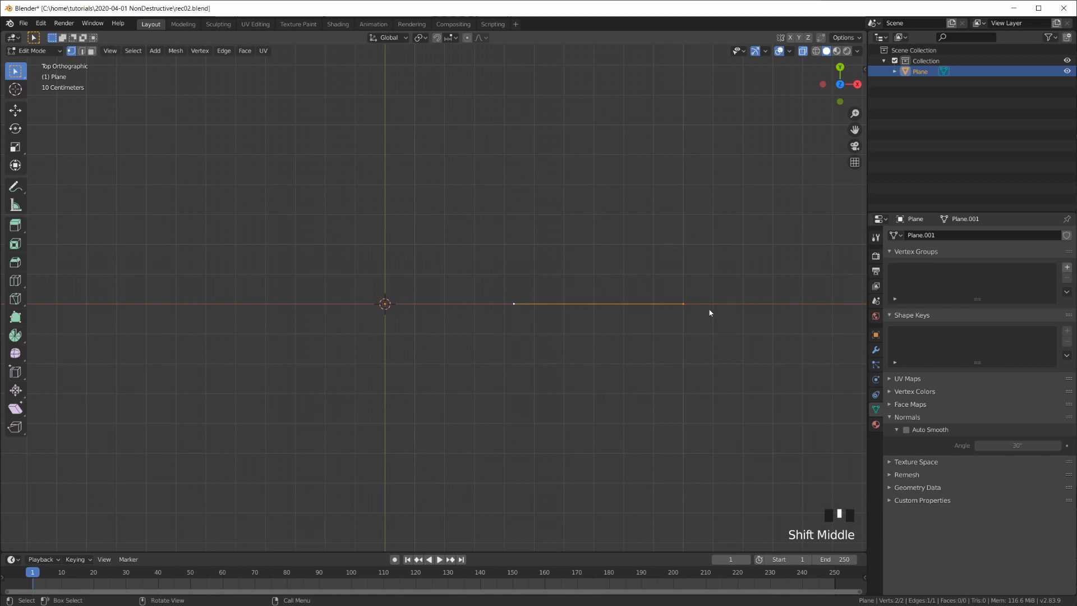
middle_click_drag(564, 324, 644, 361, "shift")
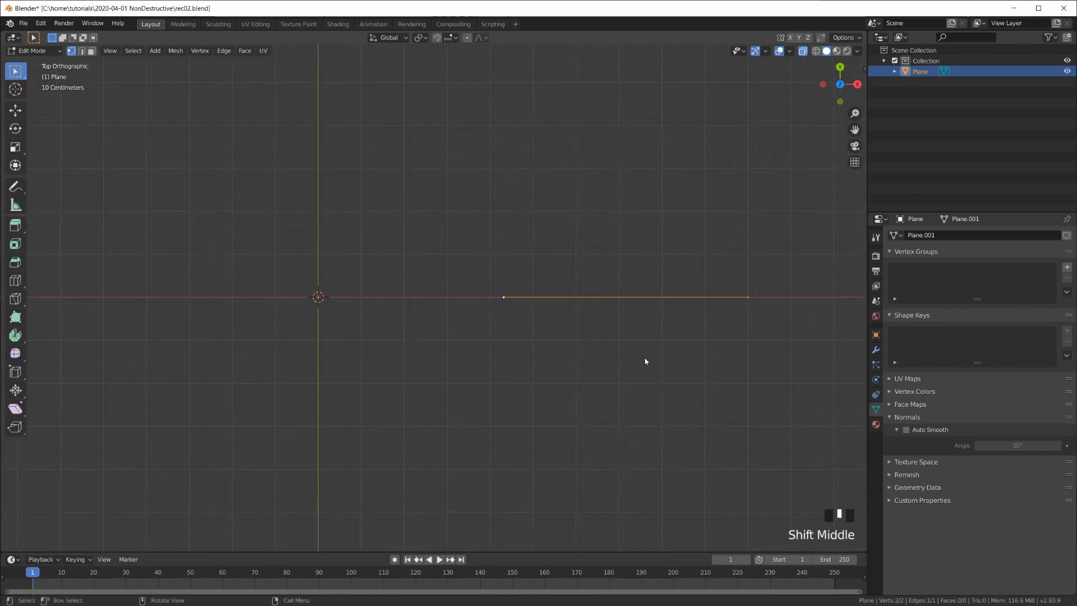
key("Tab")
scroll(631, 336, "down", 3)
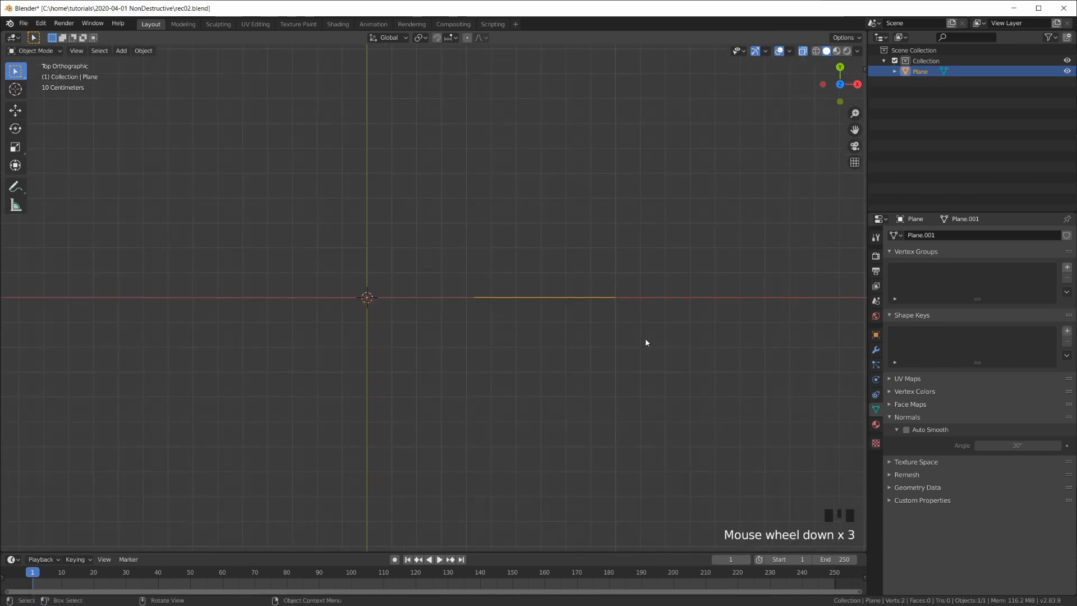
left_click(877, 351)
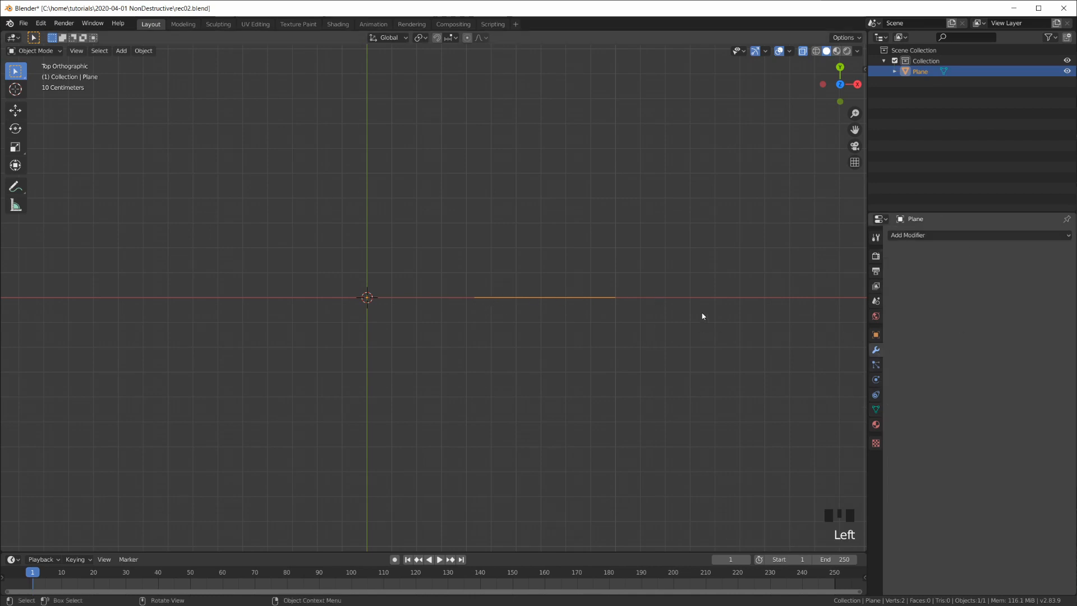
left_click(940, 235)
left_click(880, 383)
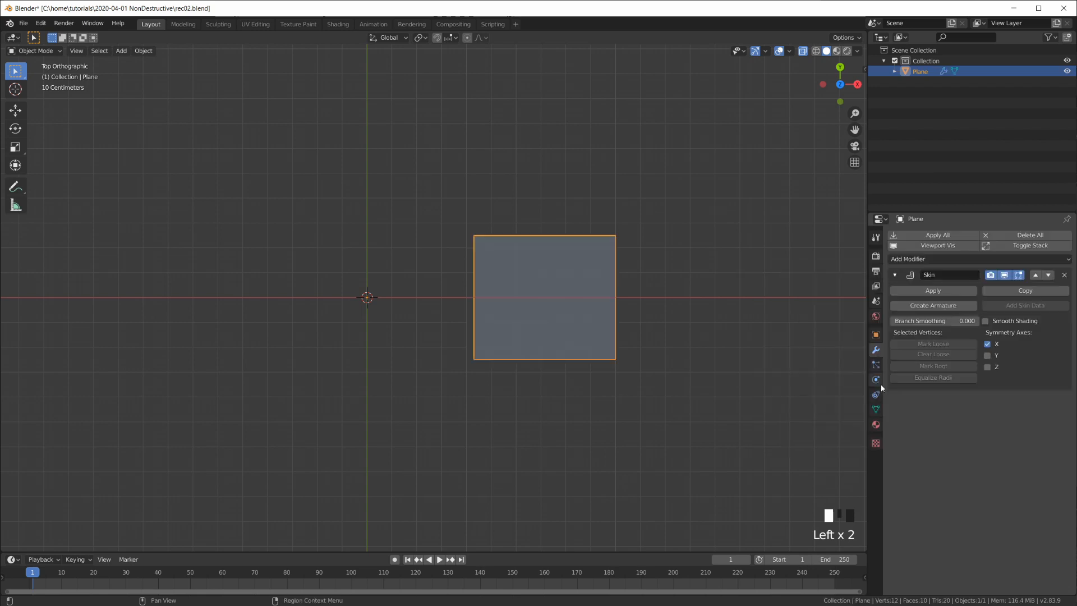
- Turn off the Skin modifier's X symmetry and enable its Smooth Shading option
left_click(991, 343)
left_click(987, 322)
scroll(741, 335, "up", 2)
middle_click_drag(740, 336, 693, 386)
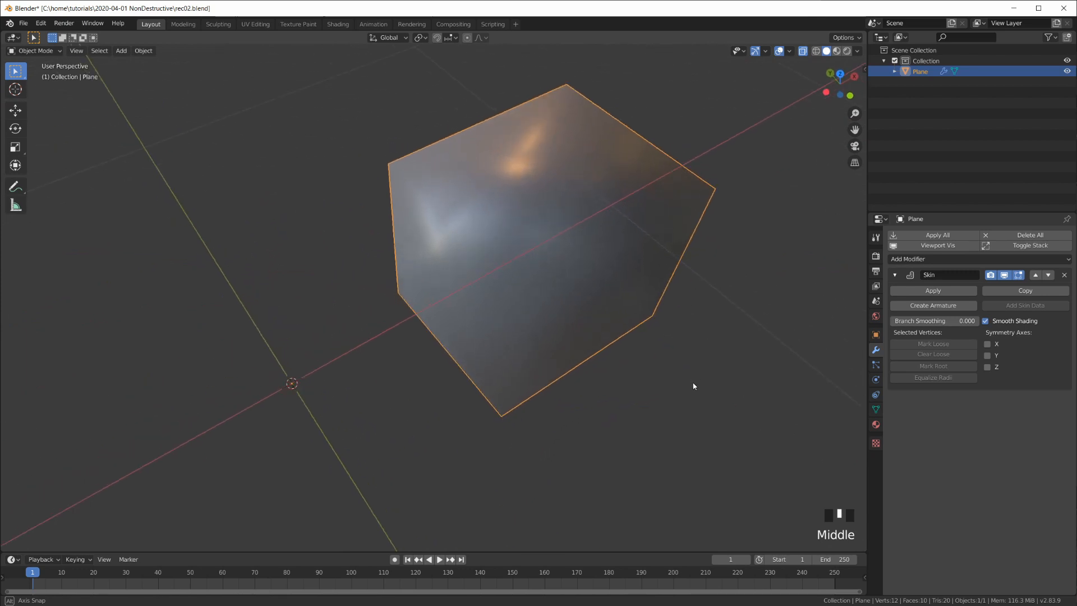
- Shrink the skin radius of both edge vertices so the block becomes a thin bar about 0.07 m thick
key("Tab")
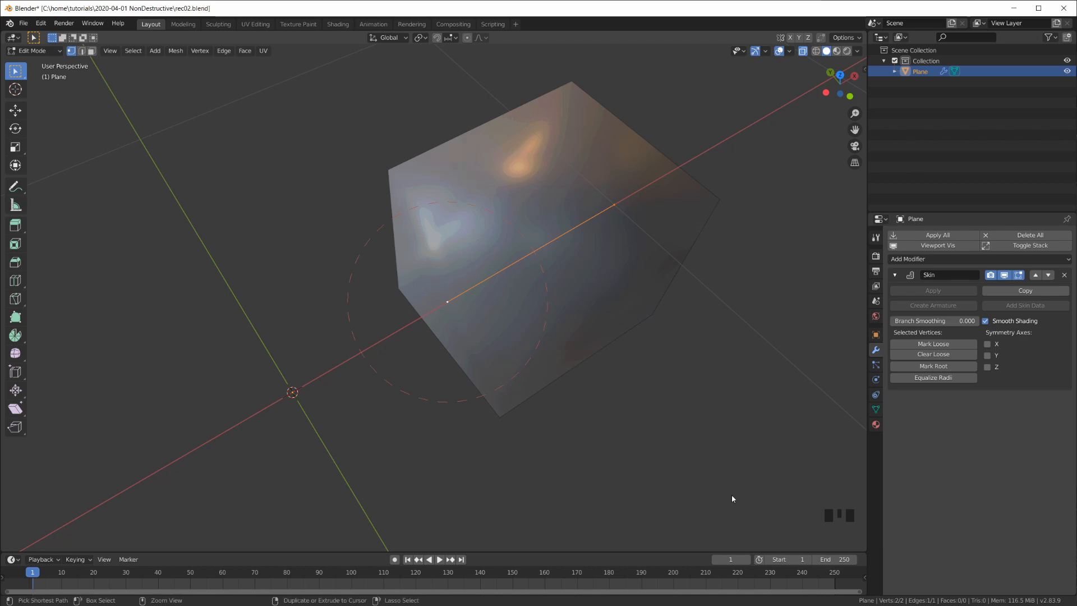
key("ctrl+a")
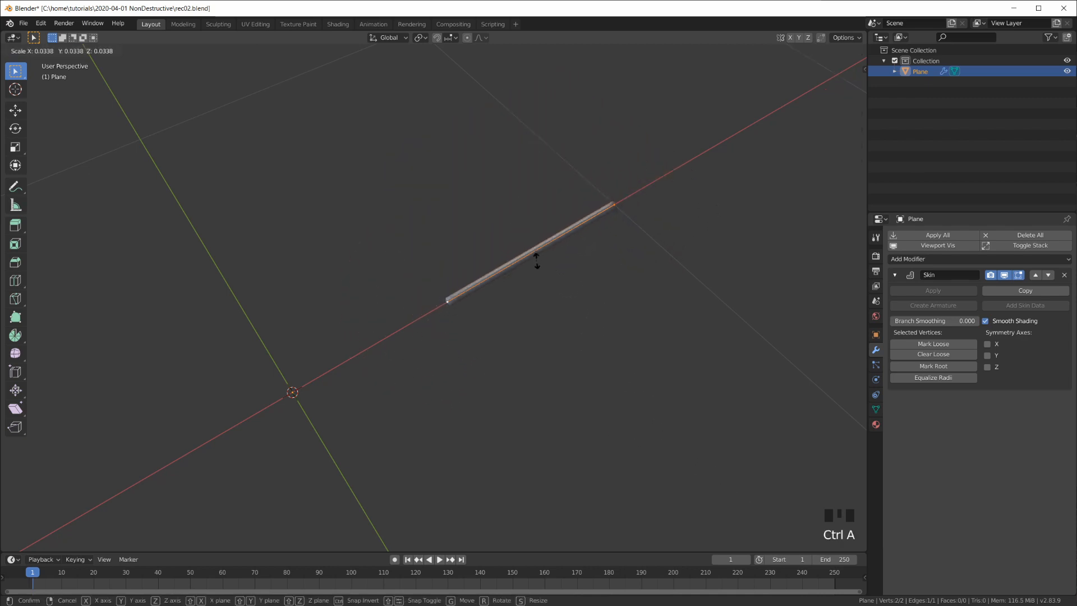
left_click(558, 287)
key("KP_7")
scroll(520, 273, "up", 2)
scroll(520, 272, "up", 2)
middle_click_drag(595, 443, 531, 396, "shift")
scroll(553, 368, "up", 2)
scroll(549, 361, "down", 1)
left_click(361, 318)
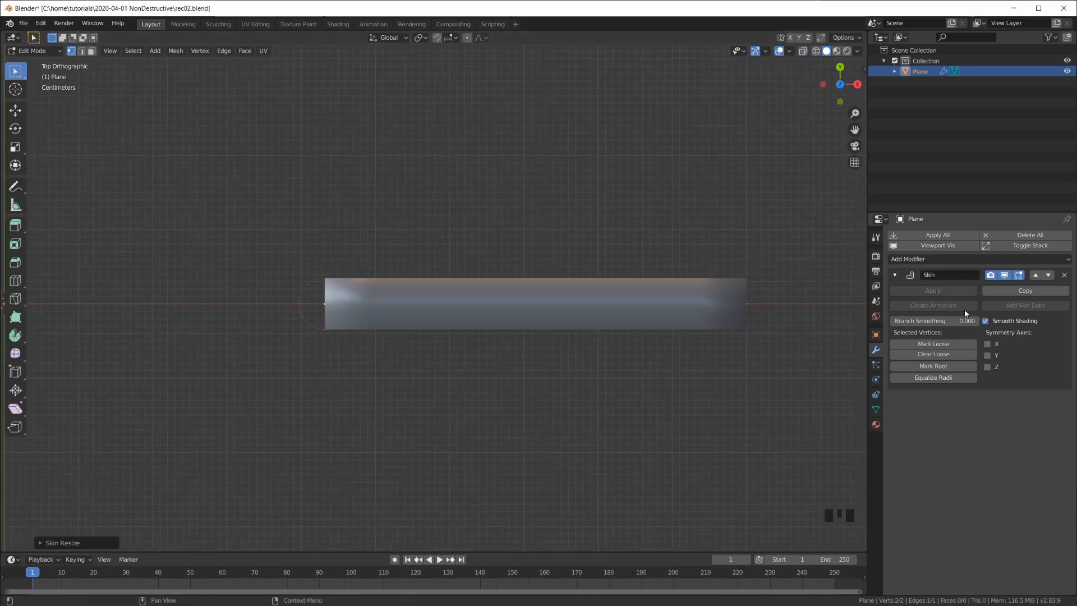
- Round the bar with a Subdivision Surface modifier set to 2 viewport levels
left_click(944, 259)
left_click(891, 434)
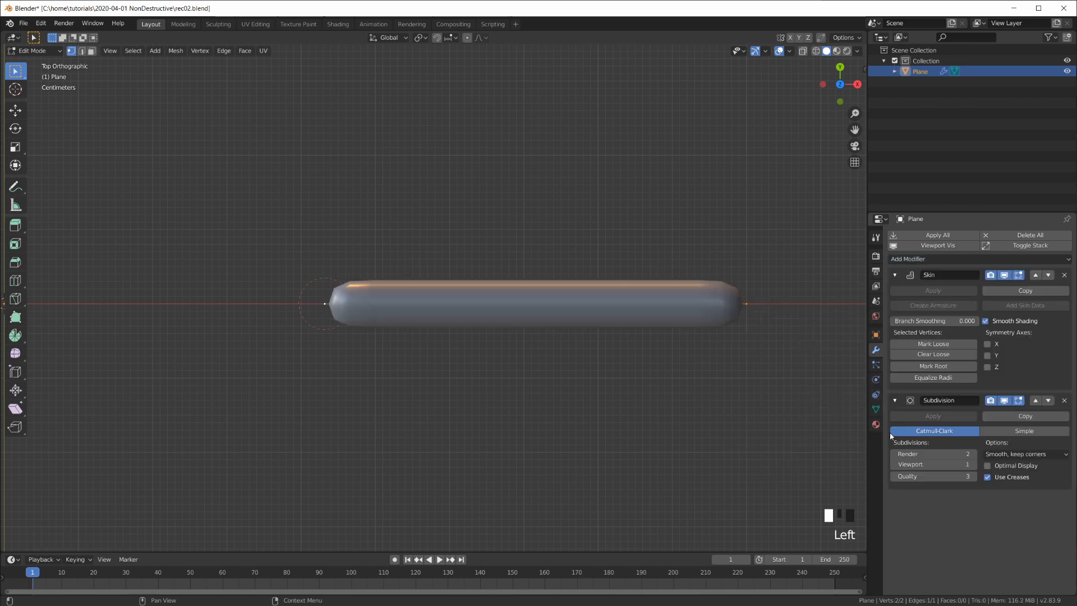
left_click(973, 464)
middle_click_drag(824, 425, 596, 337)
scroll(676, 314, "up", 2)
key("KP_7")
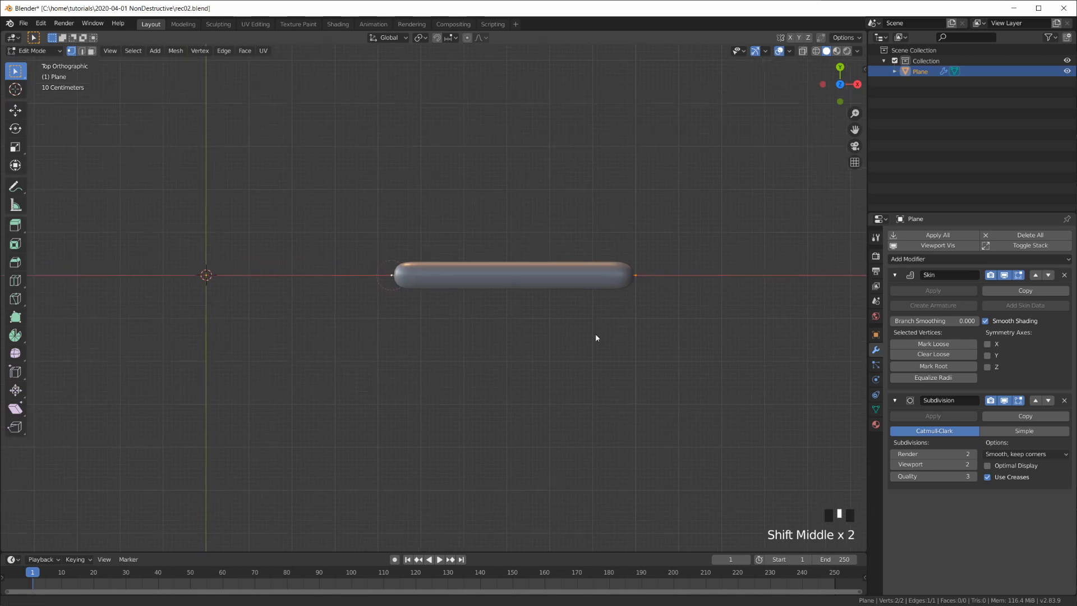
- Duplicate the bar's edge about 0.14 m along +Y
scroll(556, 377, "down", 3, "shift")
key("a")
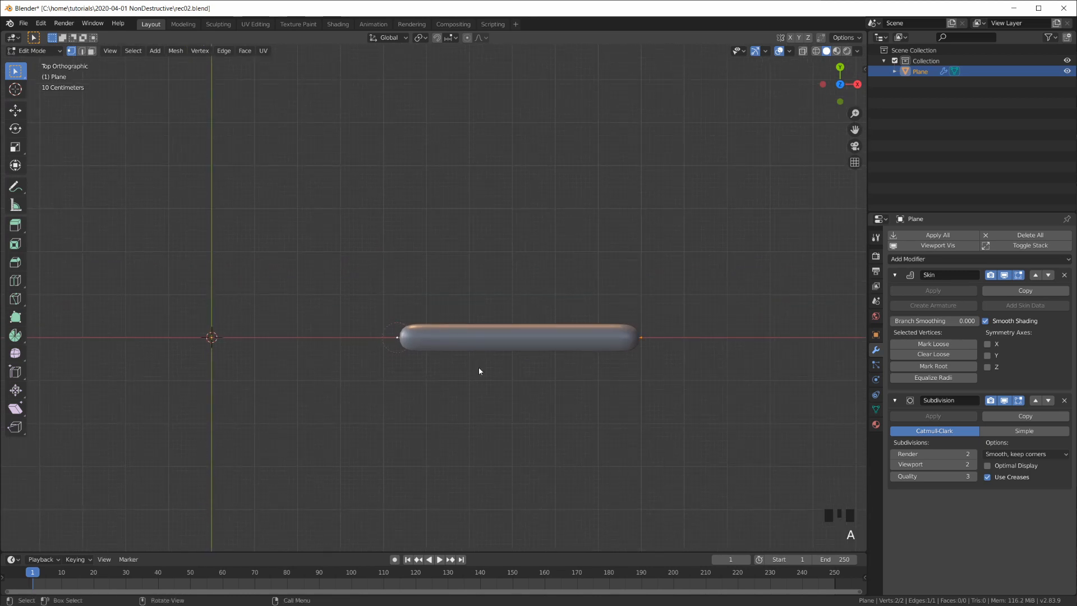
key("shift+d")
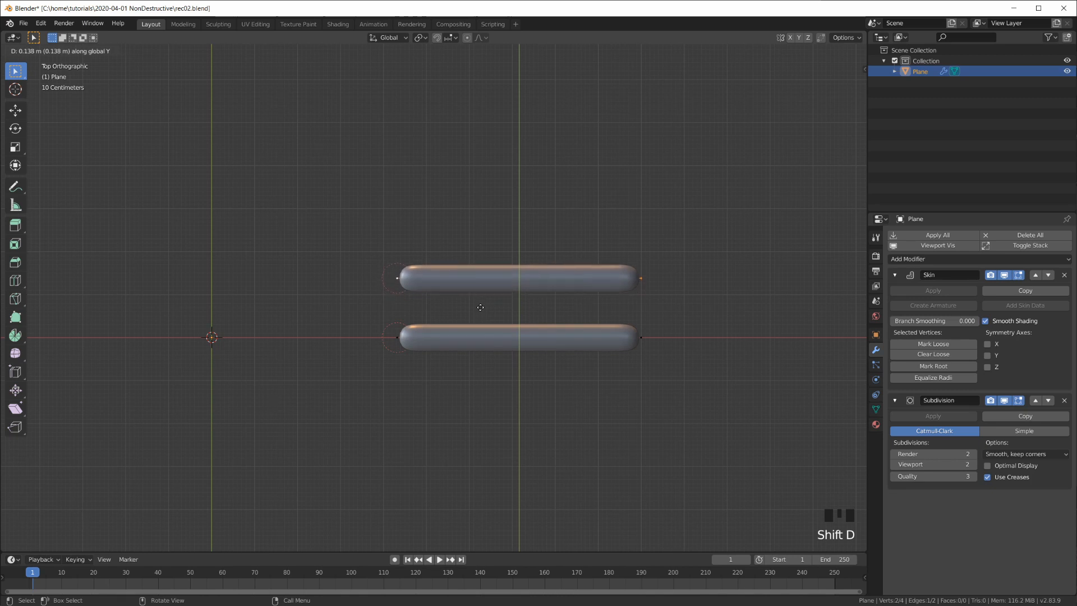
left_click(401, 285)
- Shorten the duplicated bar by moving its inner vertex about 0.1 m along +X
left_click(397, 279)
key("g")
key("x")
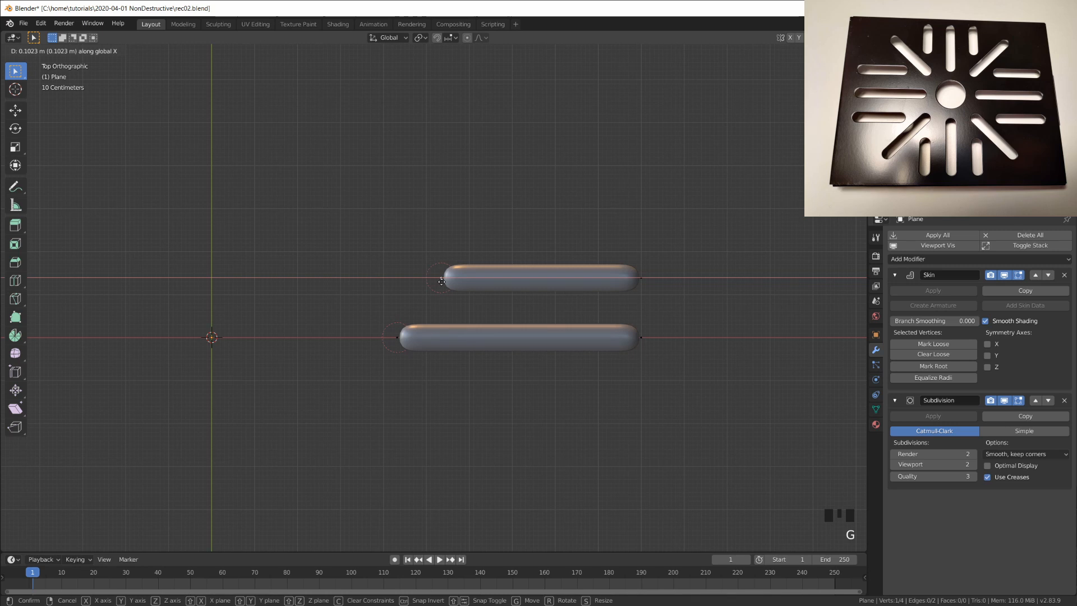
left_click(444, 289)
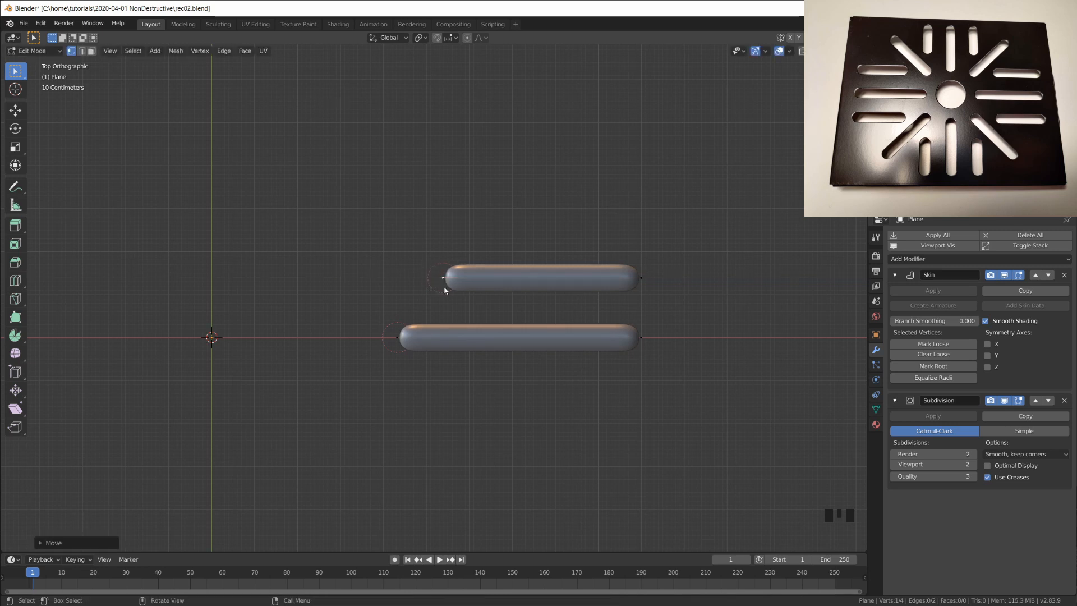
- Duplicate the shortened bar's edge about 0.29 m along -Y to the other side of the long bar
left_click(640, 279, "shift")
key("shift+d")
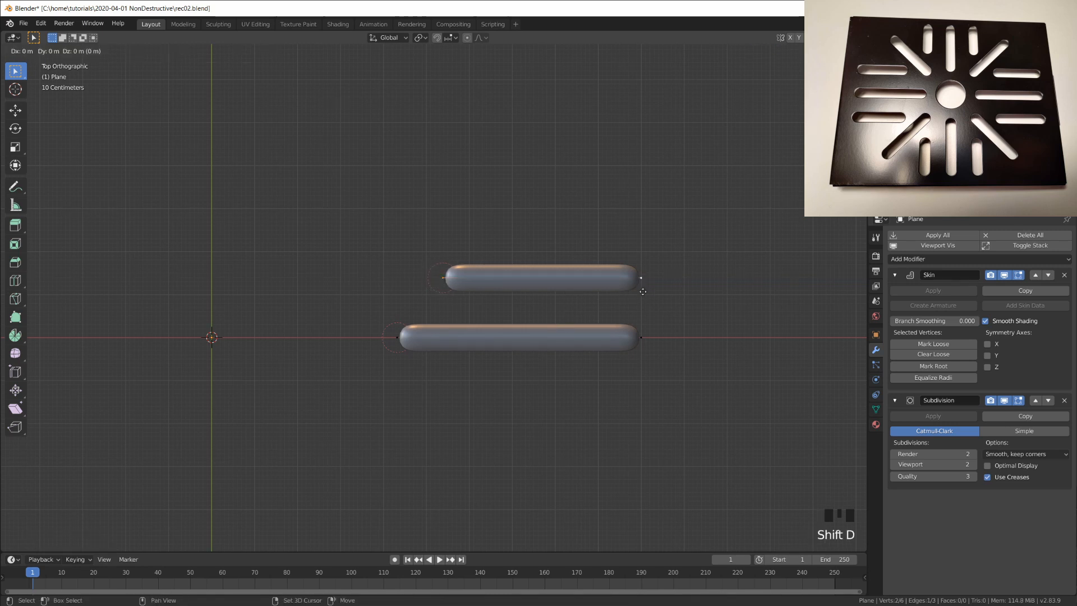
key("y")
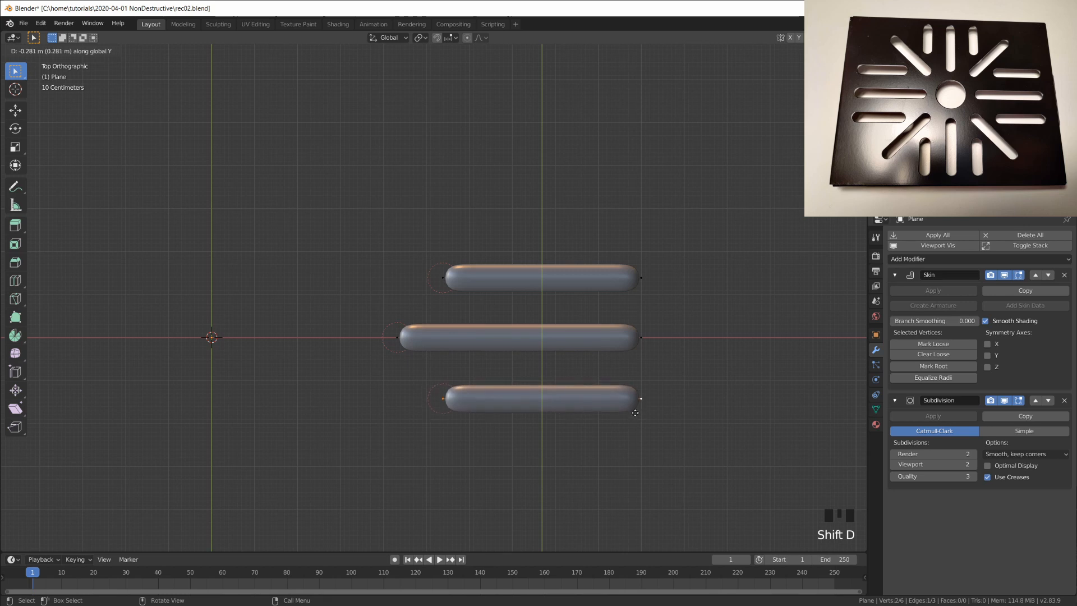
left_click(635, 416)
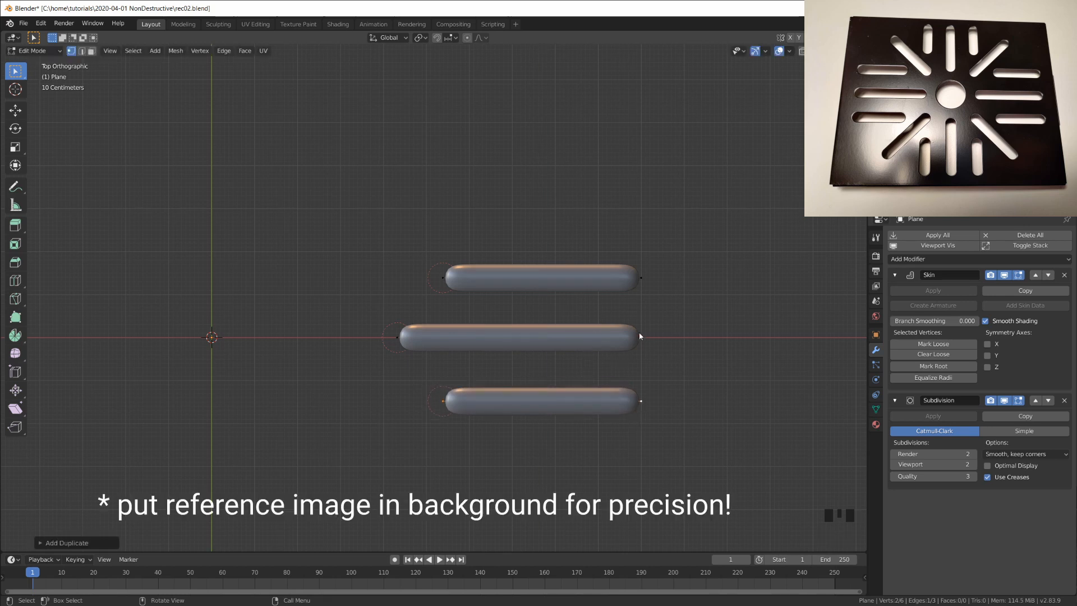
- Move all three bar edges about 0.22 m along -X toward the origin and return to Object Mode
key("a")
key("g")
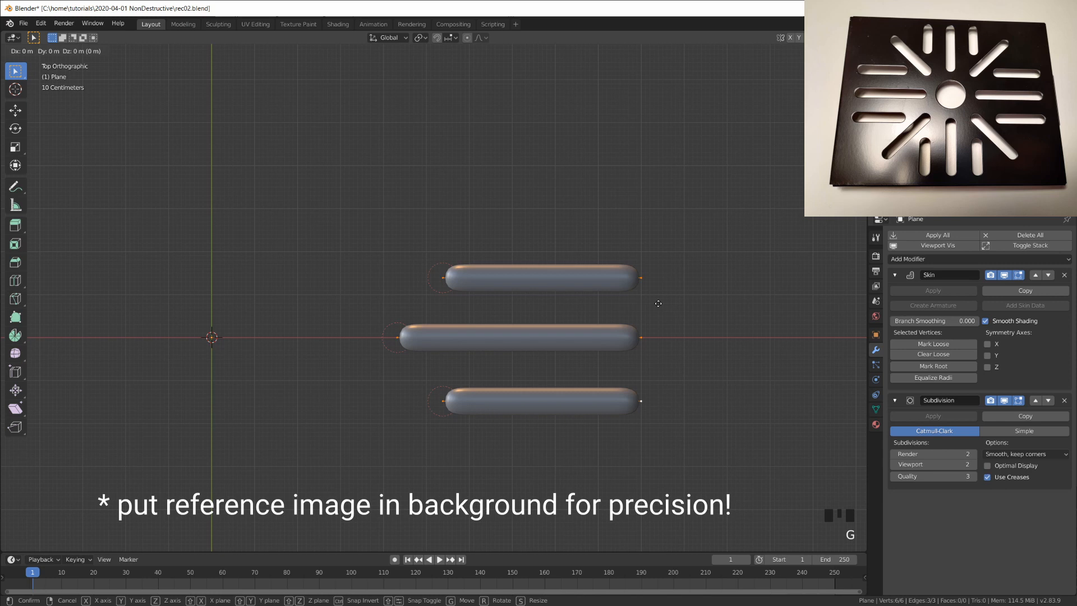
key("x")
left_click(561, 306)
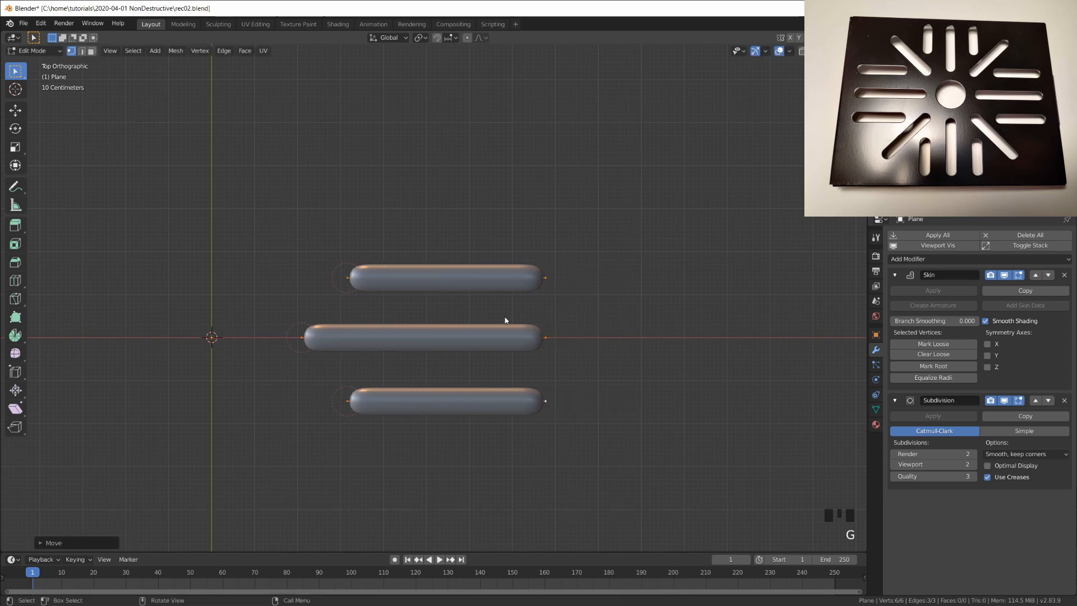
scroll(356, 312, "down", 3)
middle_click_drag(355, 312, 498, 341, "shift")
scroll(501, 354, "up", 3)
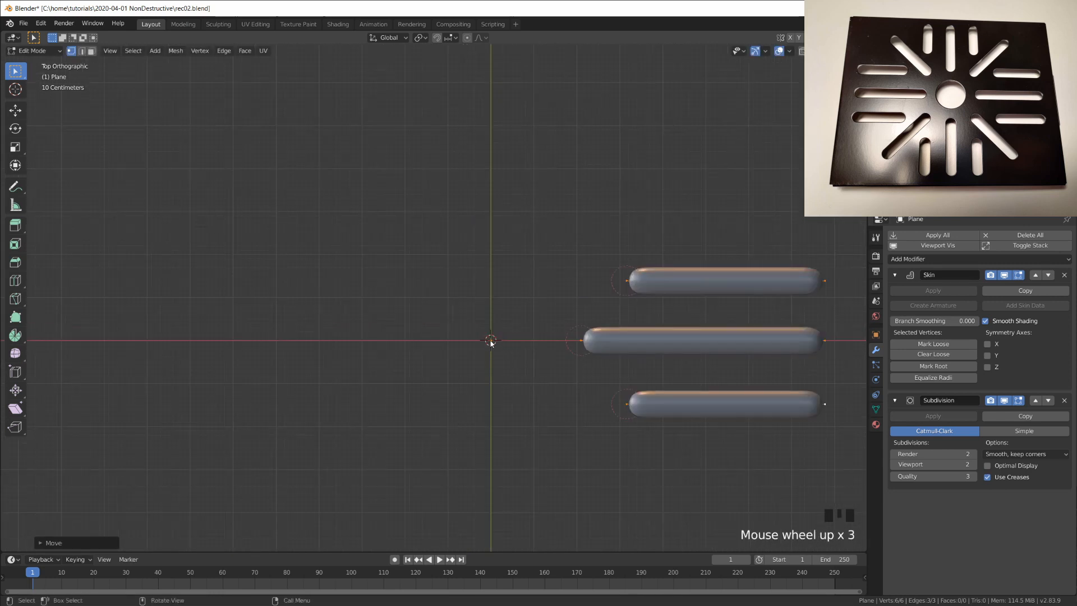
key("Tab")
scroll(514, 347, "down", 2)
middle_click_drag(589, 339, 615, 352, "shift")
scroll(651, 341, "up", 1)
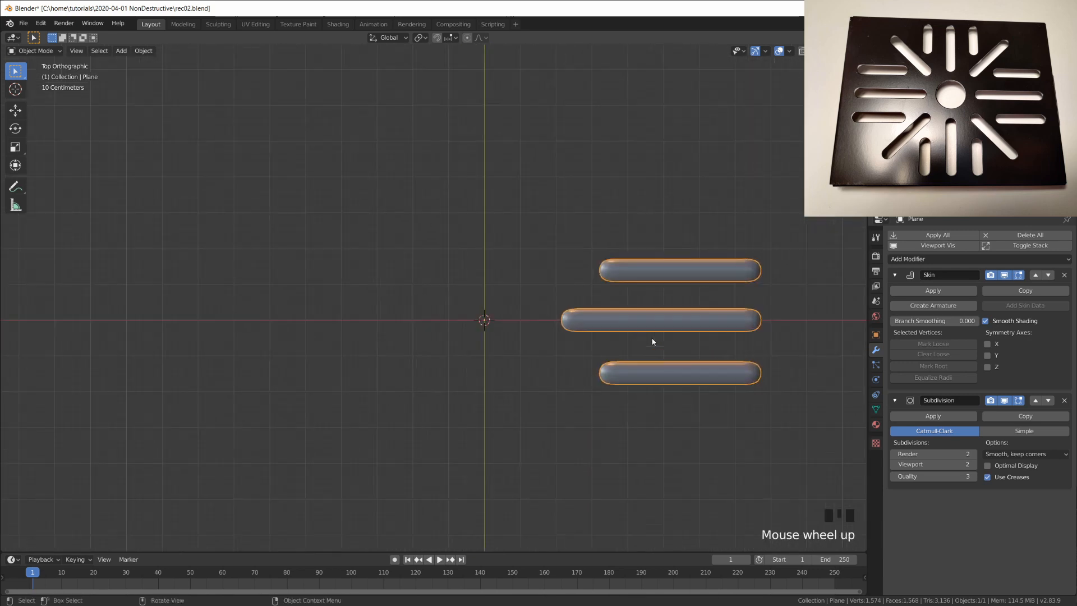
key("Tab")
key("Tab")
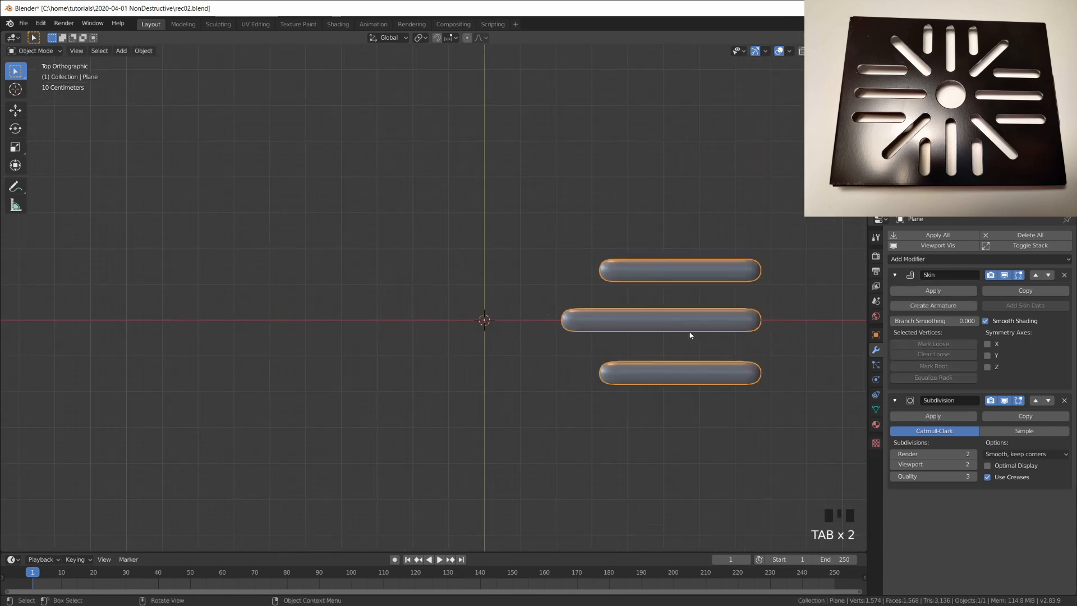
- Add a sphere empty at the origin and reduce its display size to fit within the bars' inner ends
scroll(690, 334, "down", 3)
middle_click_drag(690, 334, 603, 217, "shift")
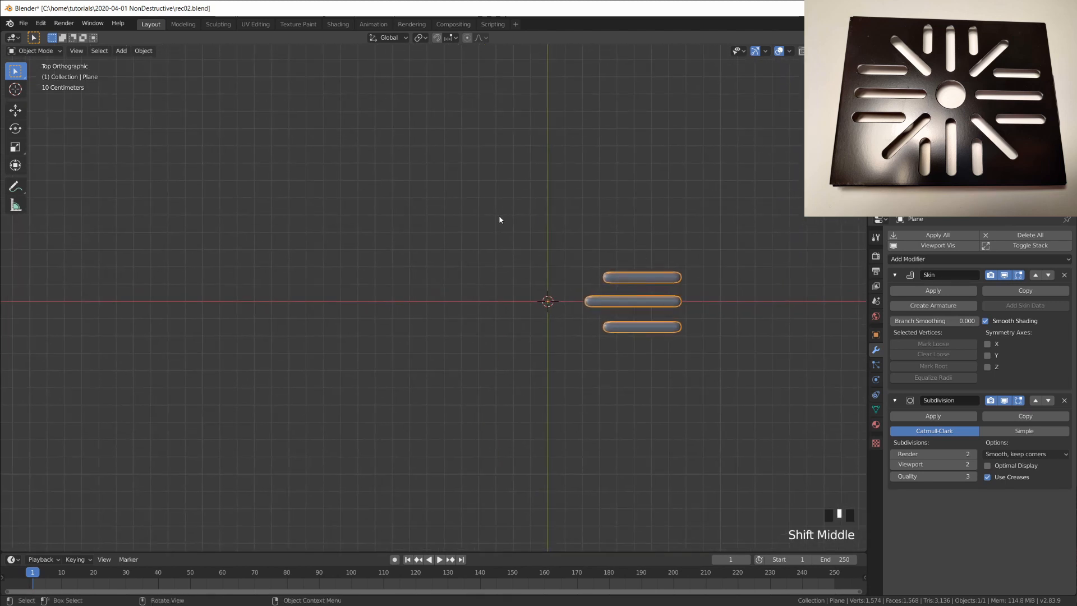
left_click(783, 319)
key("shift+a")
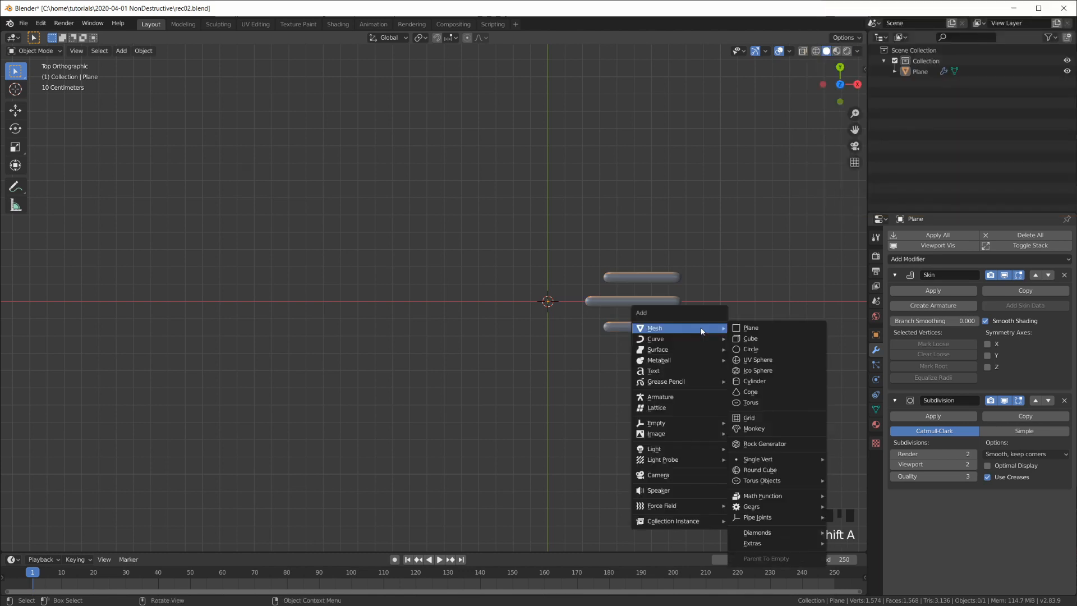
mouse_move(687, 429)
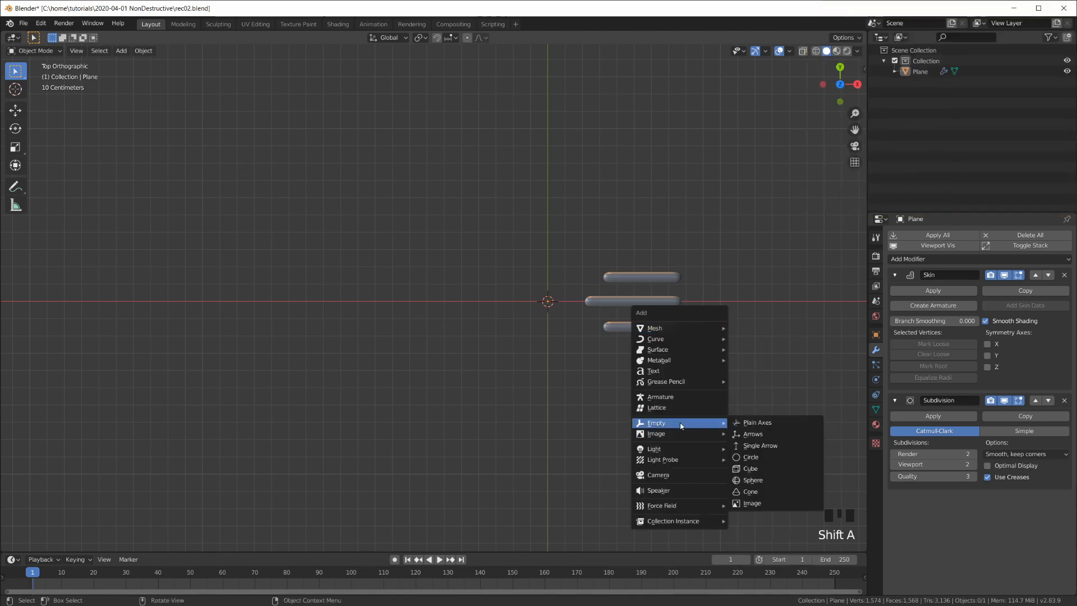
left_click(763, 481)
left_click(875, 379)
left_click_drag(1048, 260, 981, 265)
scroll(729, 308, "up", 3)
- Add an Array modifier to the bars, using Object Offset with the Empty instead of Relative Offset
left_click(723, 301)
left_click(875, 349)
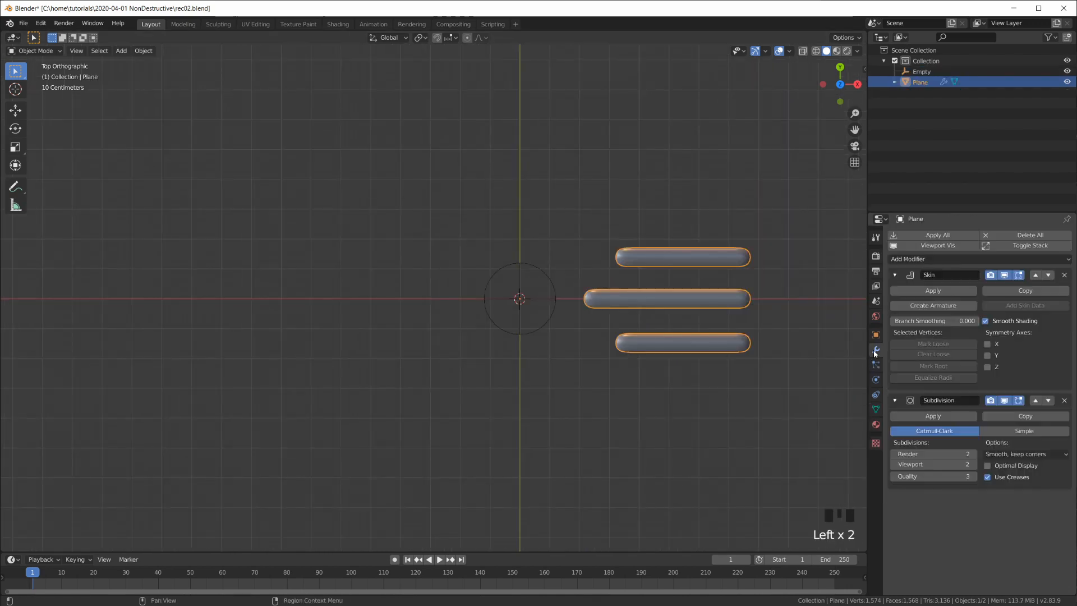
left_click(895, 275)
left_click(894, 292)
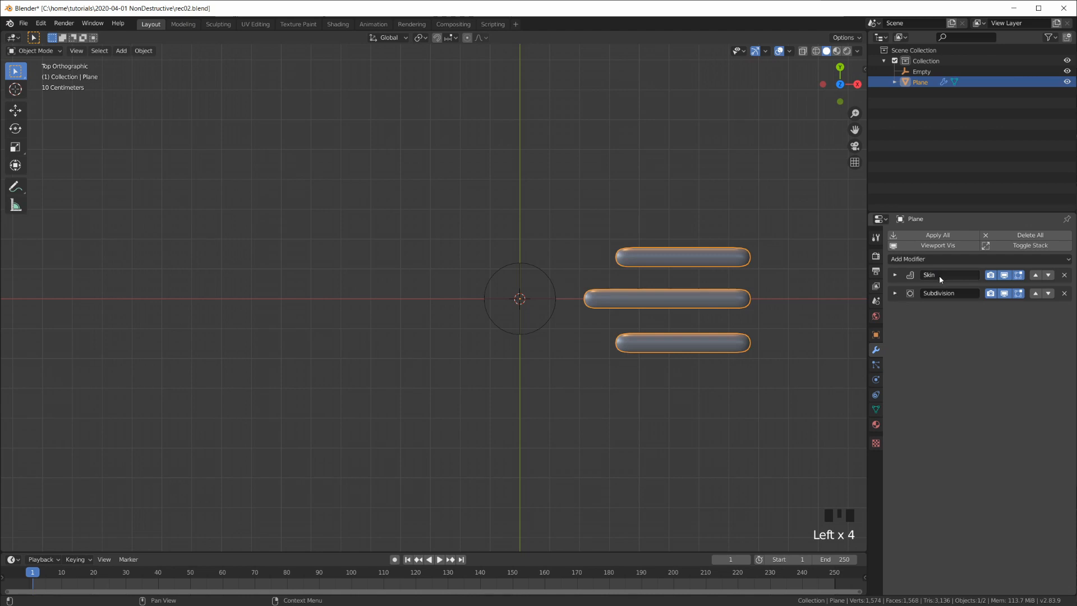
left_click(979, 258)
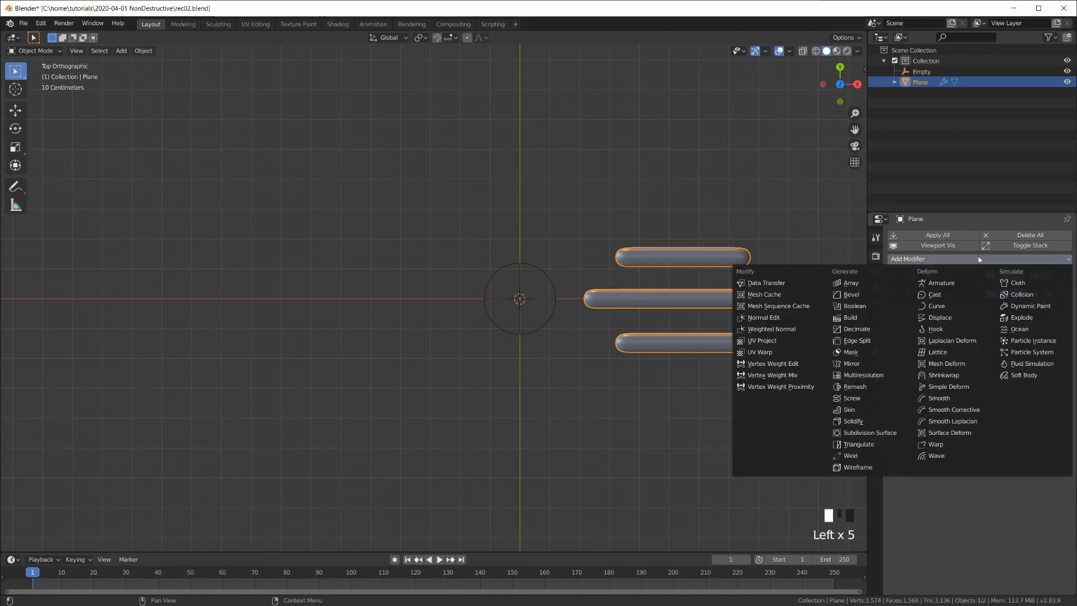
left_click(850, 282)
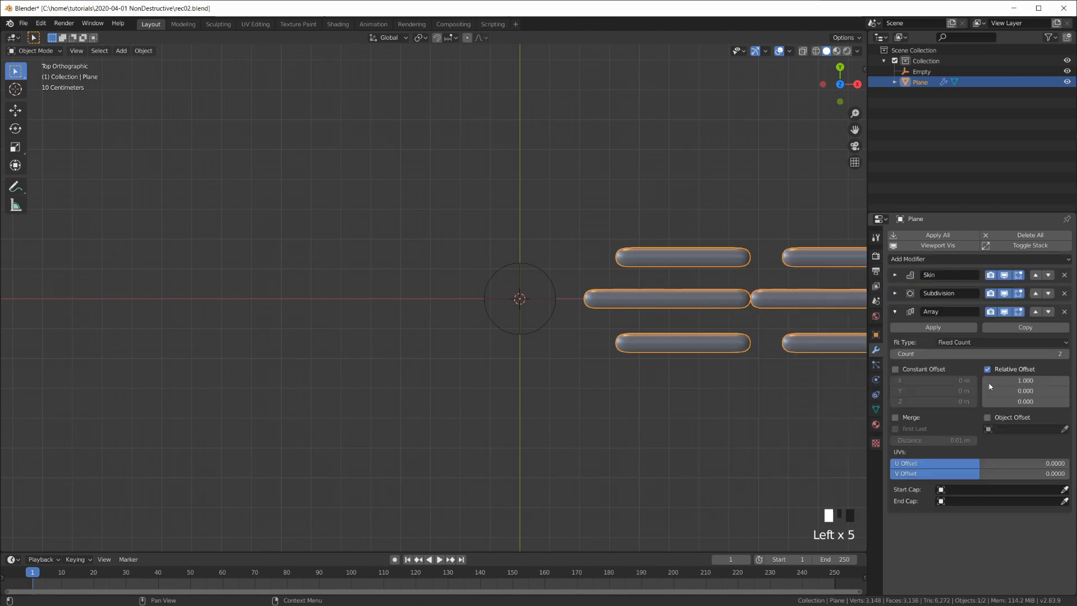
left_click(987, 418)
left_click(1021, 429)
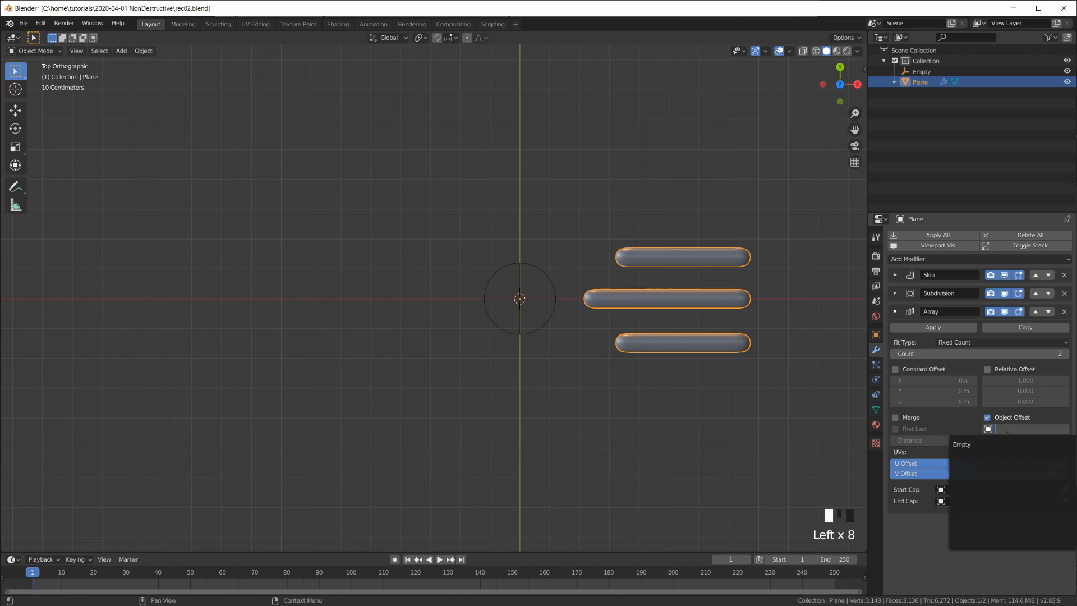
left_click(981, 445)
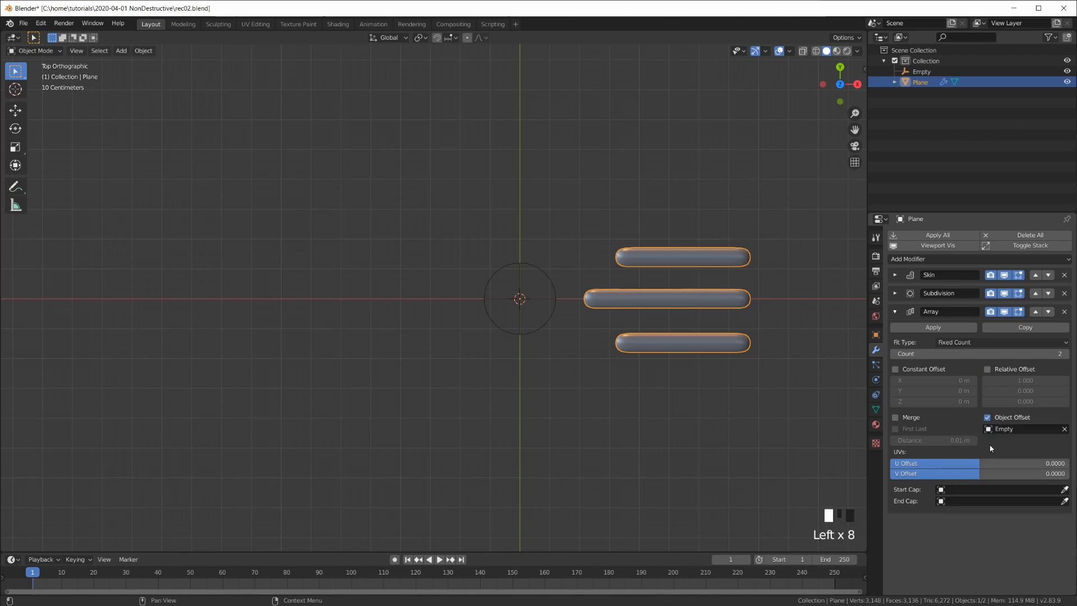
- Rotate the empty -90° about Z and reselect the bars object
left_click(542, 273)
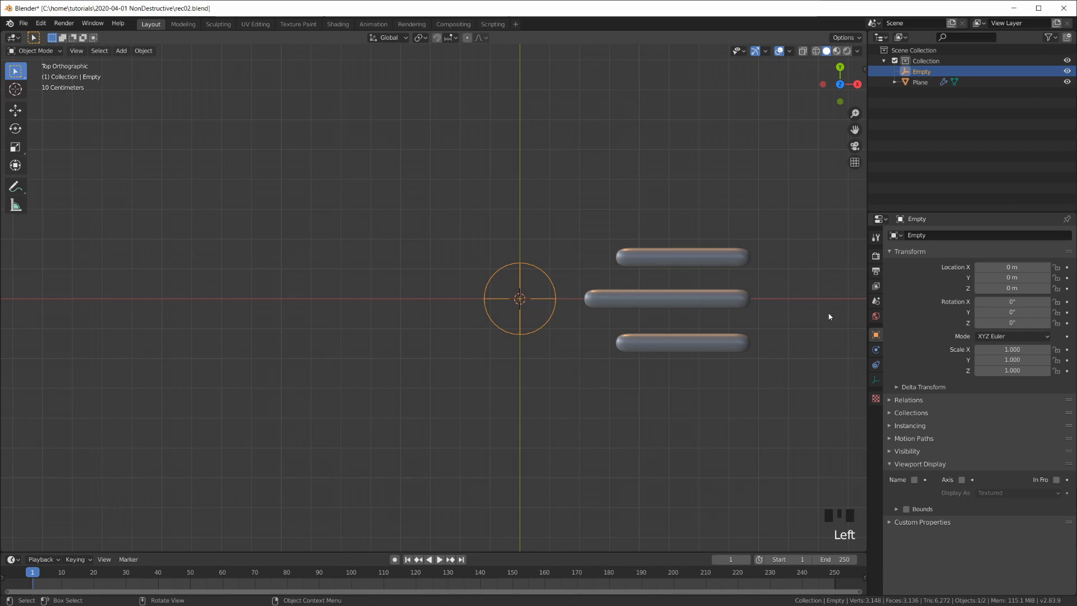
type("r90")
key("Return")
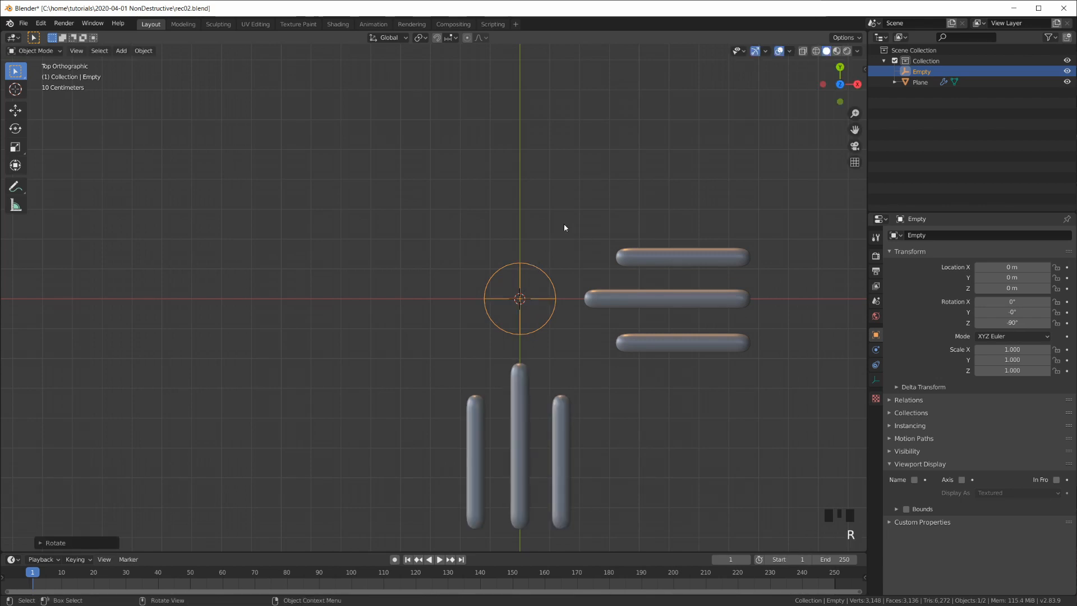
left_click(667, 258)
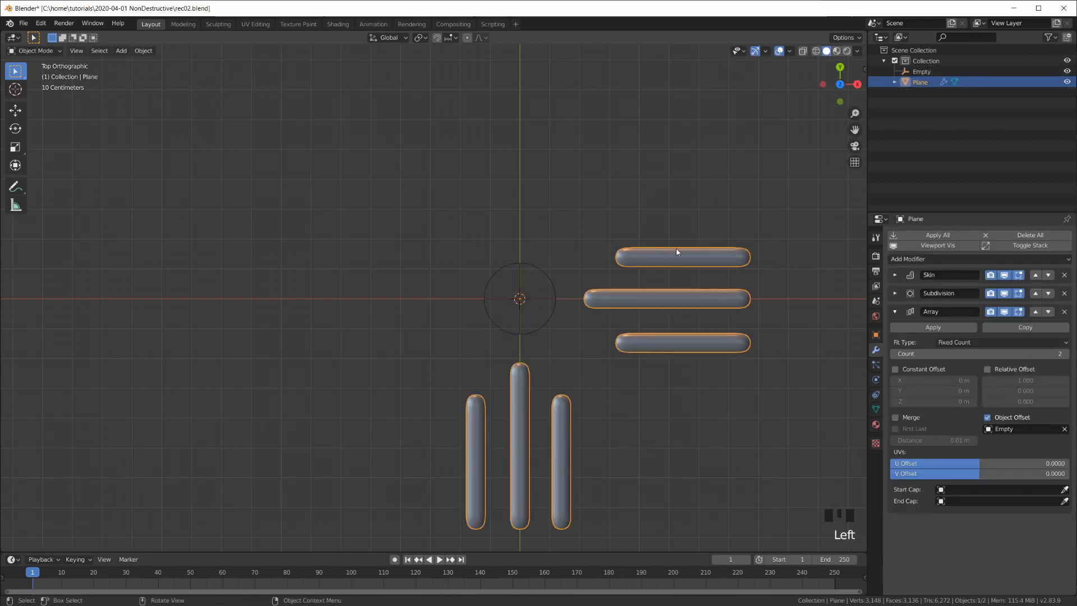
- Raise the Array modifier's count to 4 so the bar group repeats on all four sides of the empty
left_click(1066, 354)
left_click(1066, 354)
scroll(686, 254, "down", 3)
scroll(638, 294, "up", 3)
mouse_move(638, 293)
middle_mouse_down("shift")
mouse_move(666, 273)
mouse_move(650, 292)
middle_mouse_up("shift")
scroll(649, 292, "down", 3)
scroll(650, 292, "up", 3)
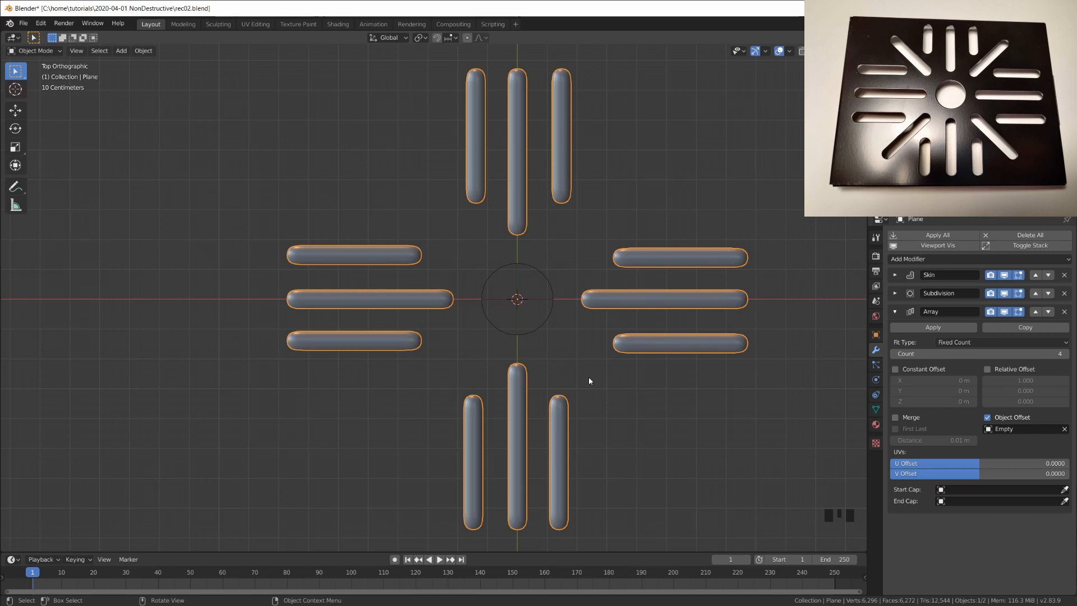
- Duplicate the long middle bar's edge in Edit Mode and move the copy along -Y past the lower short bar
key("Tab")
left_click(655, 298)
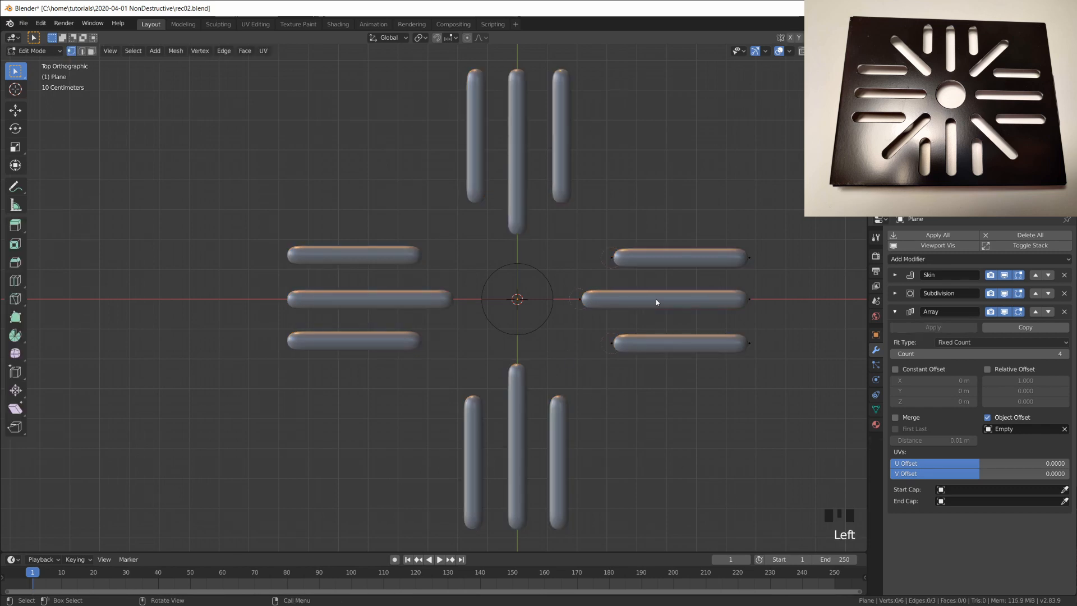
left_click(739, 304)
left_click(755, 348, "shift")
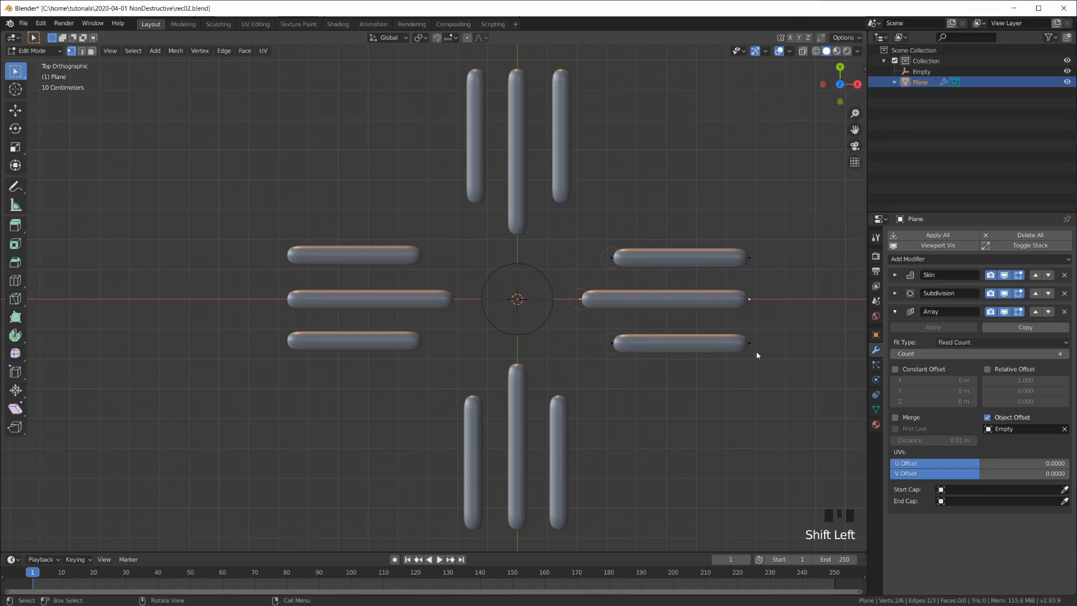
key("shift+d")
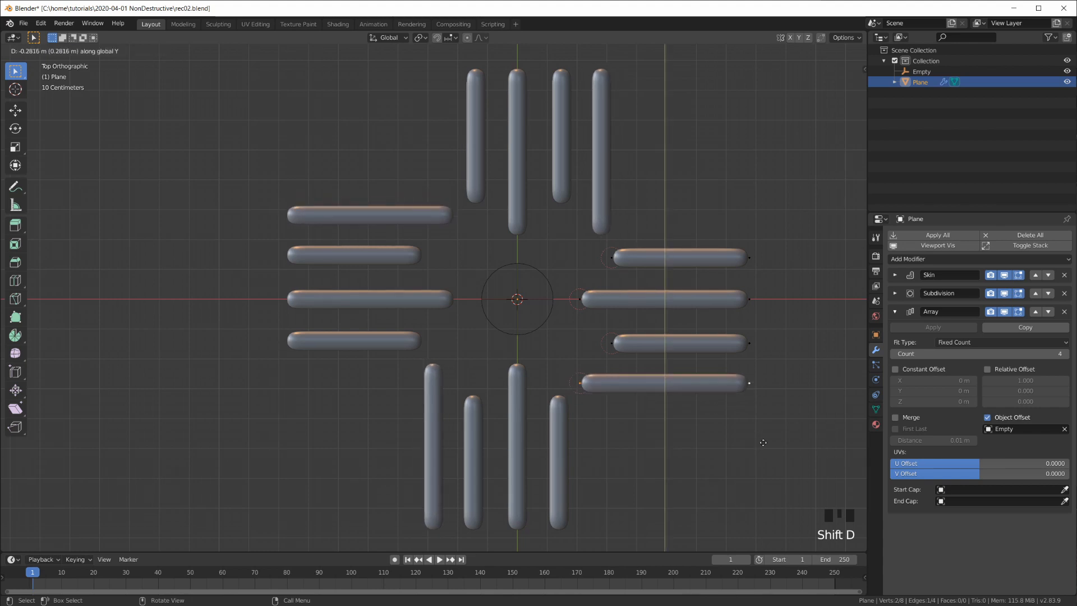
left_click(769, 430)
- Rotate the duplicated edge to a diagonal and move it so its inner end points toward the empty
key("r")
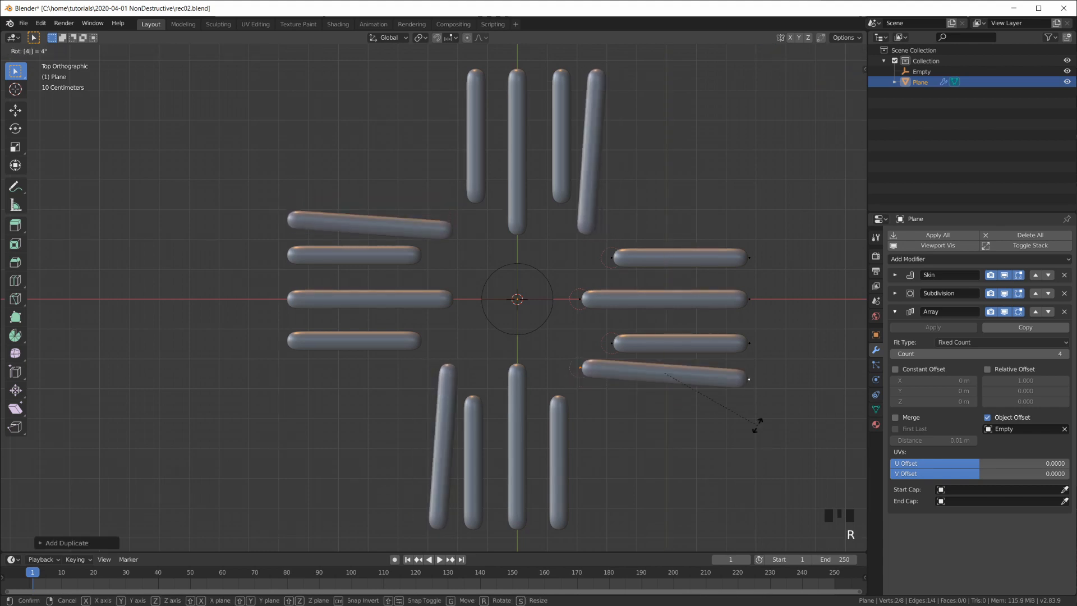
left_click(757, 429)
key("g")
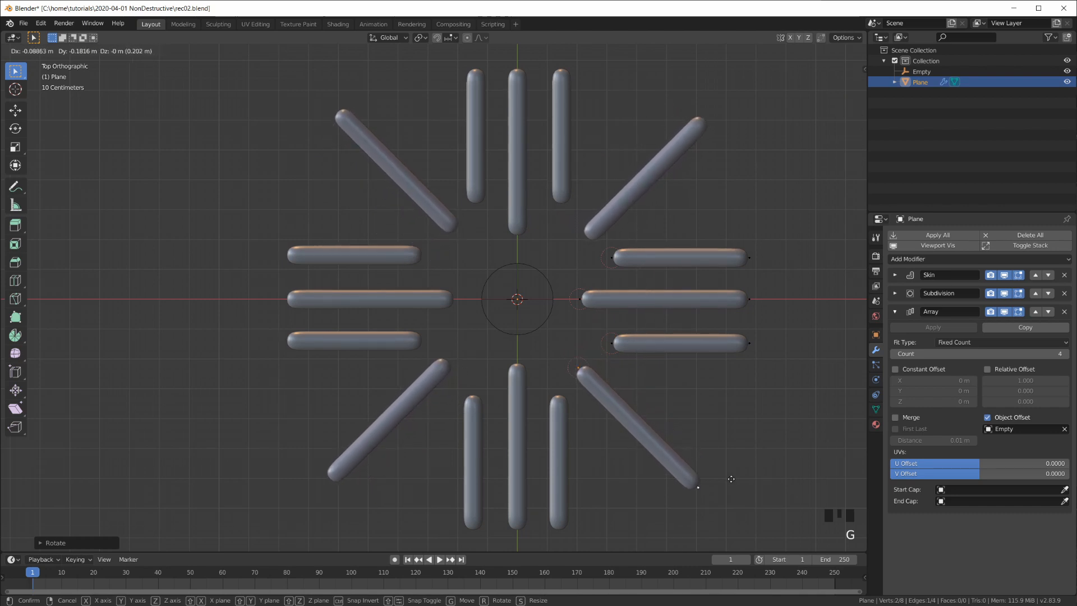
left_click(731, 474)
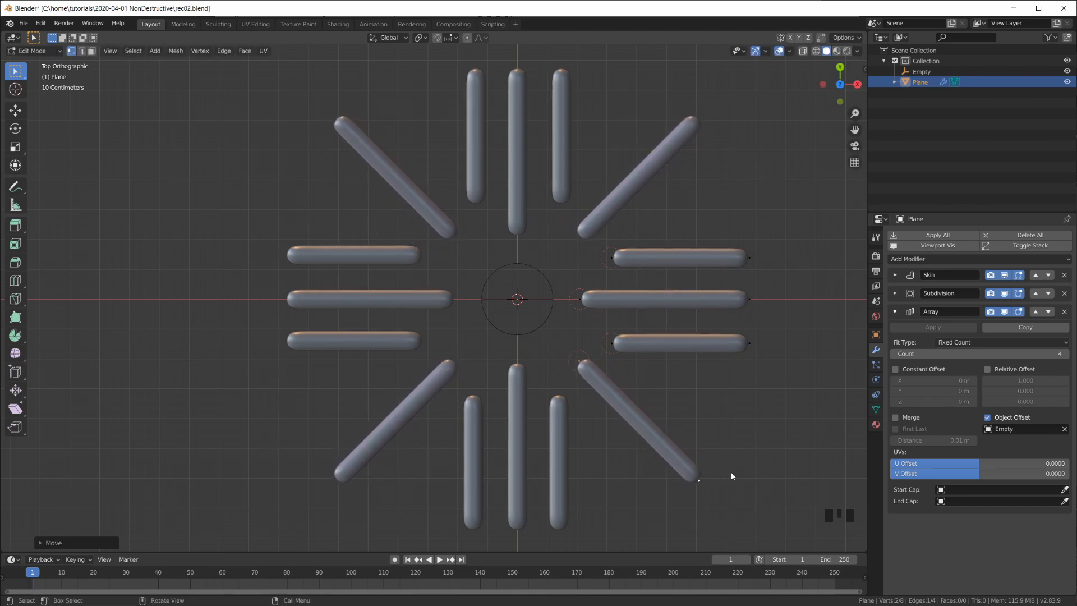
- Vertex-slide the diagonal edge's inner vertex toward the origin with clamping off to lengthen the bar inward
left_click(575, 372)
scroll(573, 367, "up", 3)
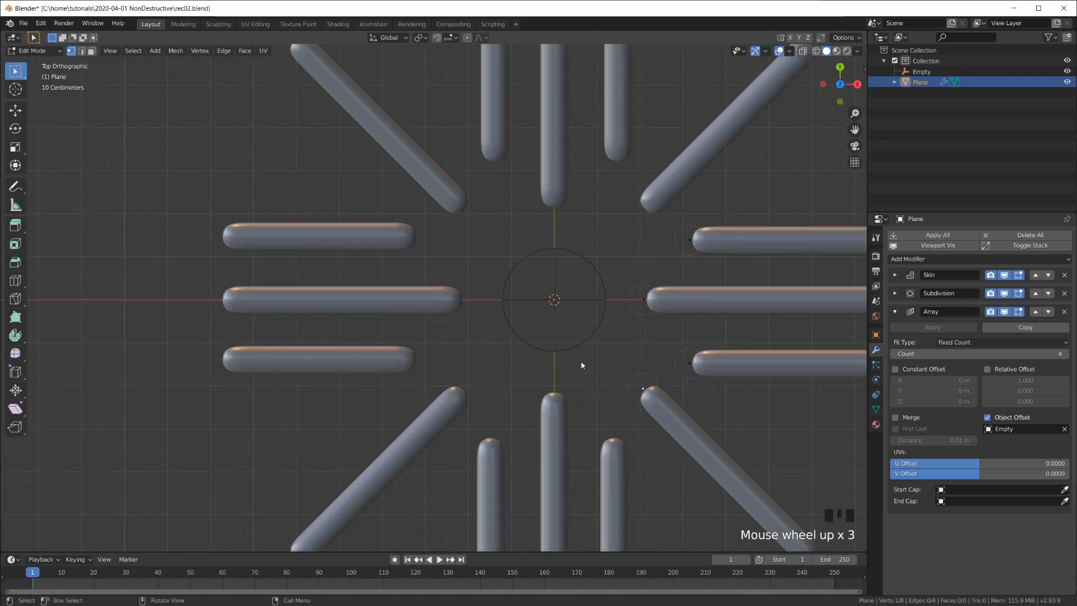
scroll(581, 365, "down", 2)
middle_click_drag(582, 368, 583, 355, "shift")
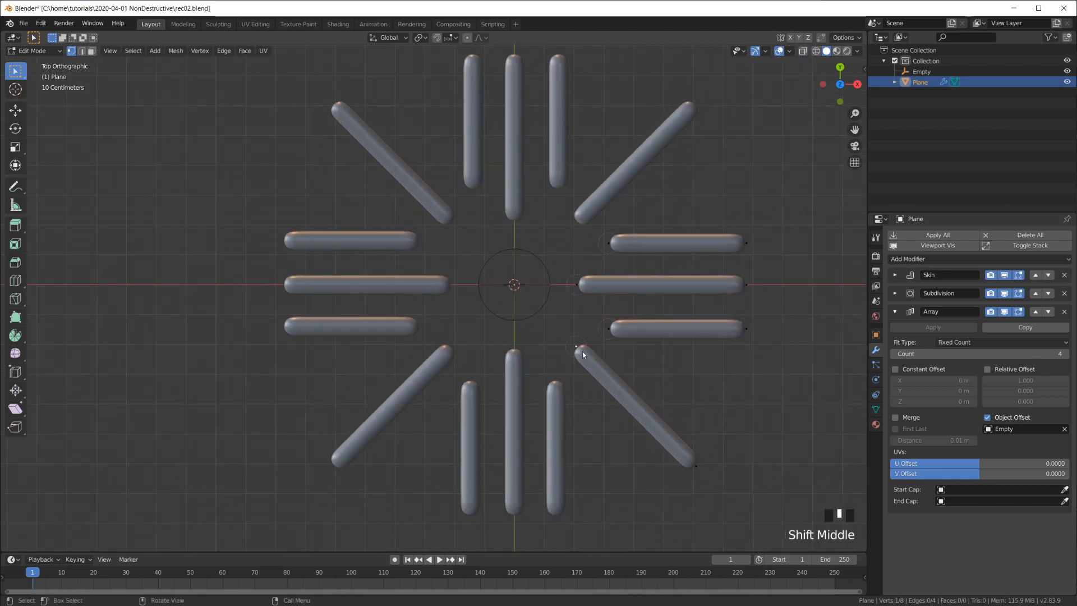
key("g")
key("g")
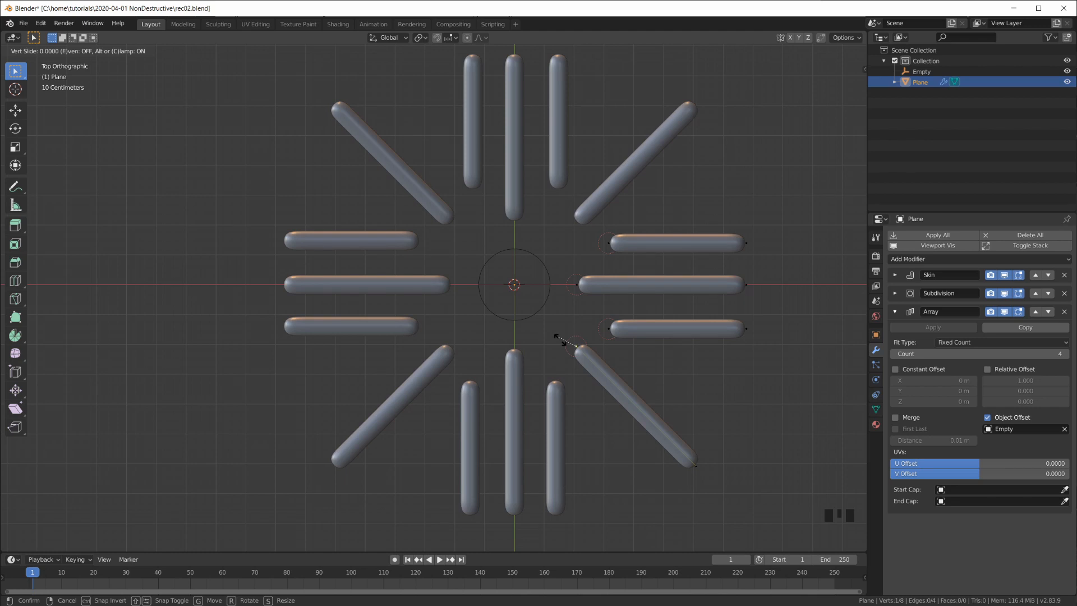
key("c")
left_click(560, 335)
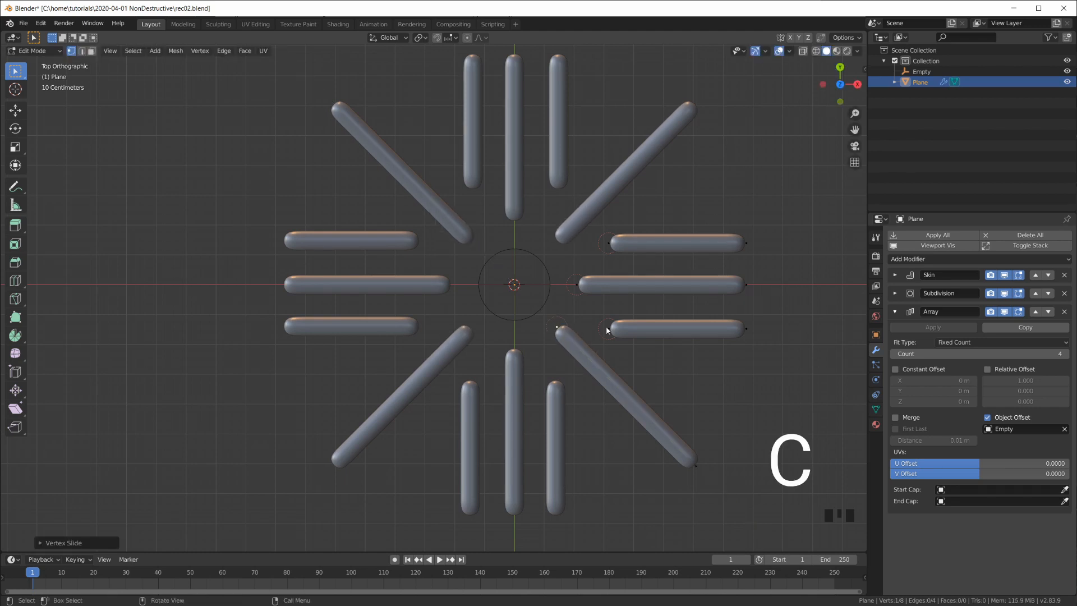
key("Tab")
key("n")
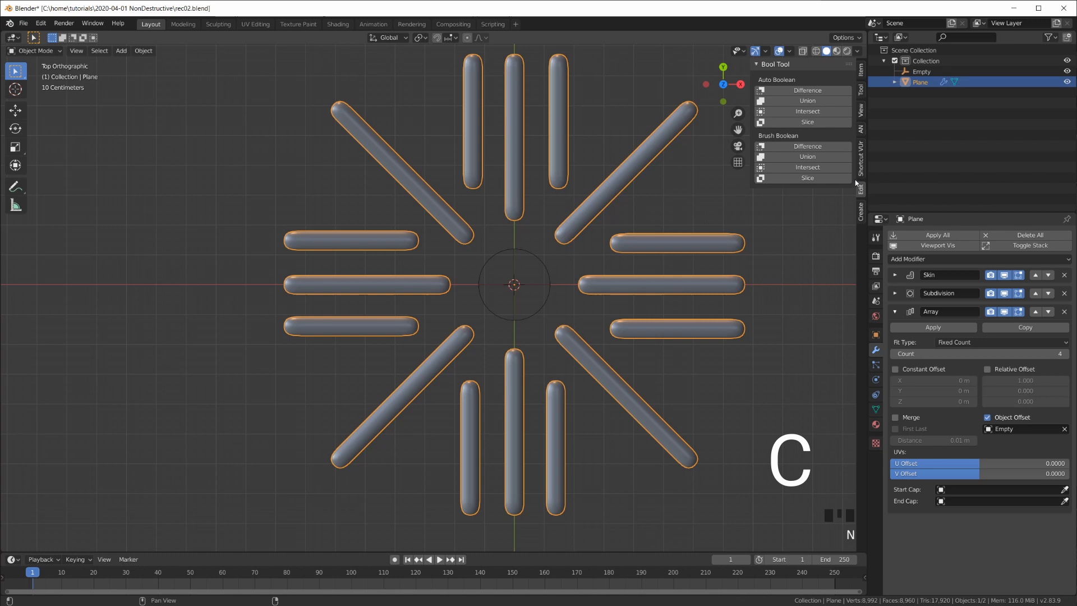
left_click(862, 162)
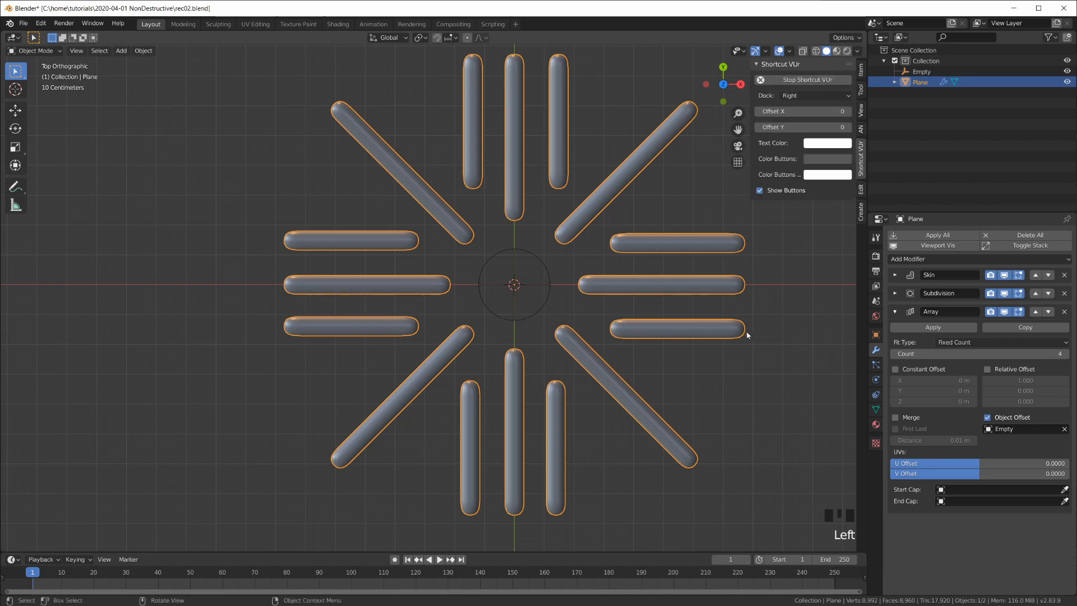
key("n")
- Repeat the Vertex Slide on the diagonal edge's inner vertex with clamping off, keeping it practically in place
key("Tab")
key("g")
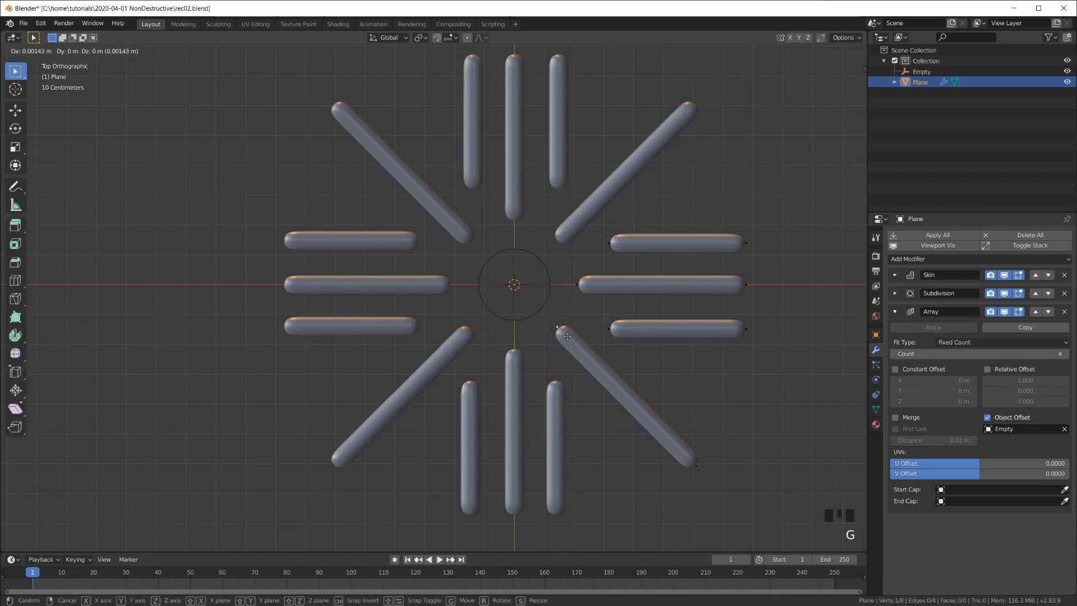
key("g")
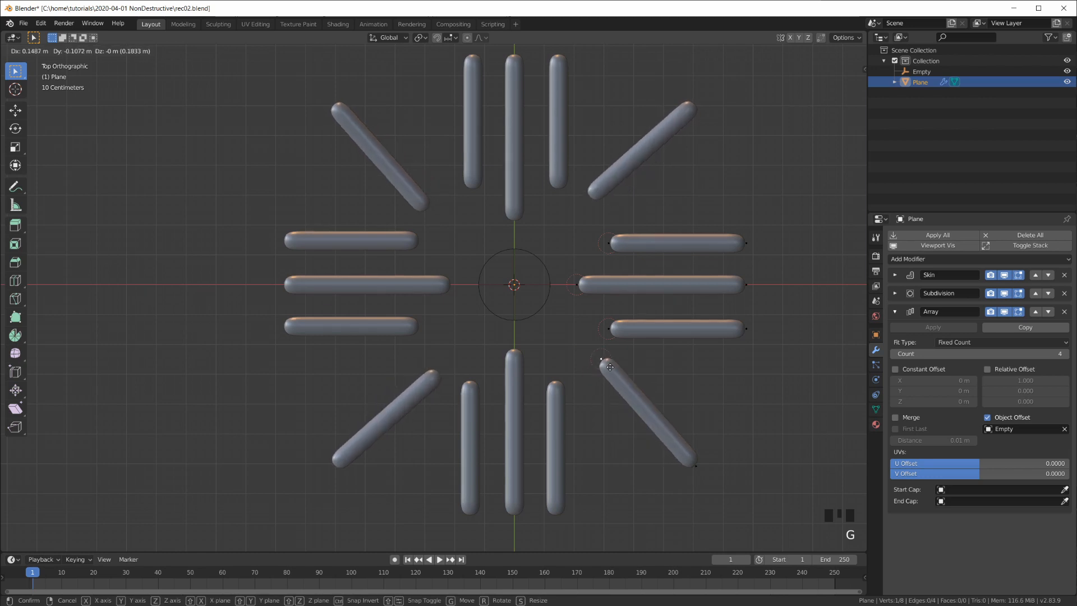
key("c")
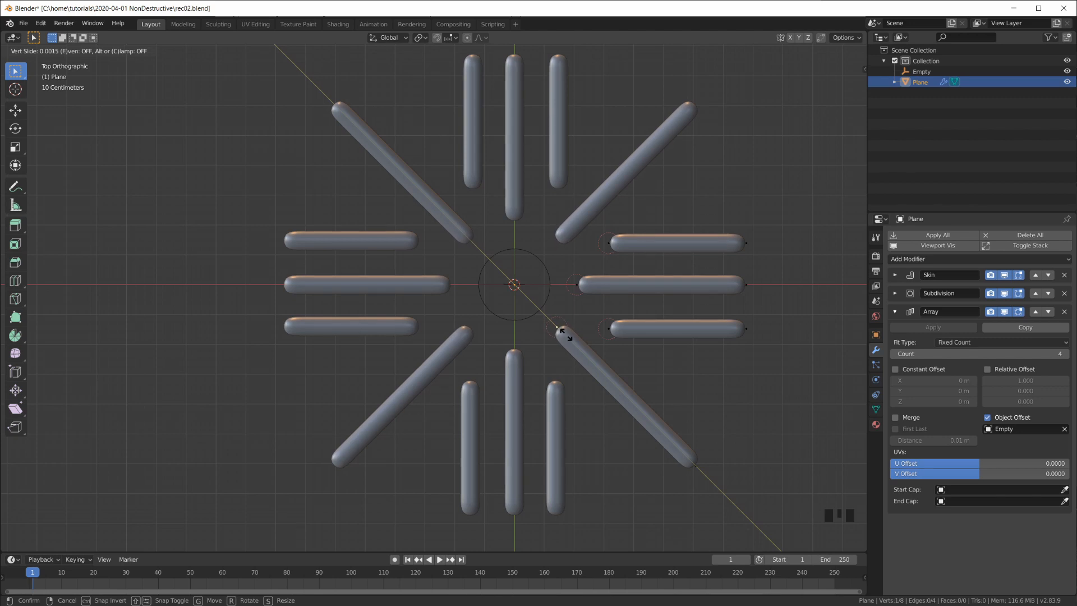
left_click(560, 334)
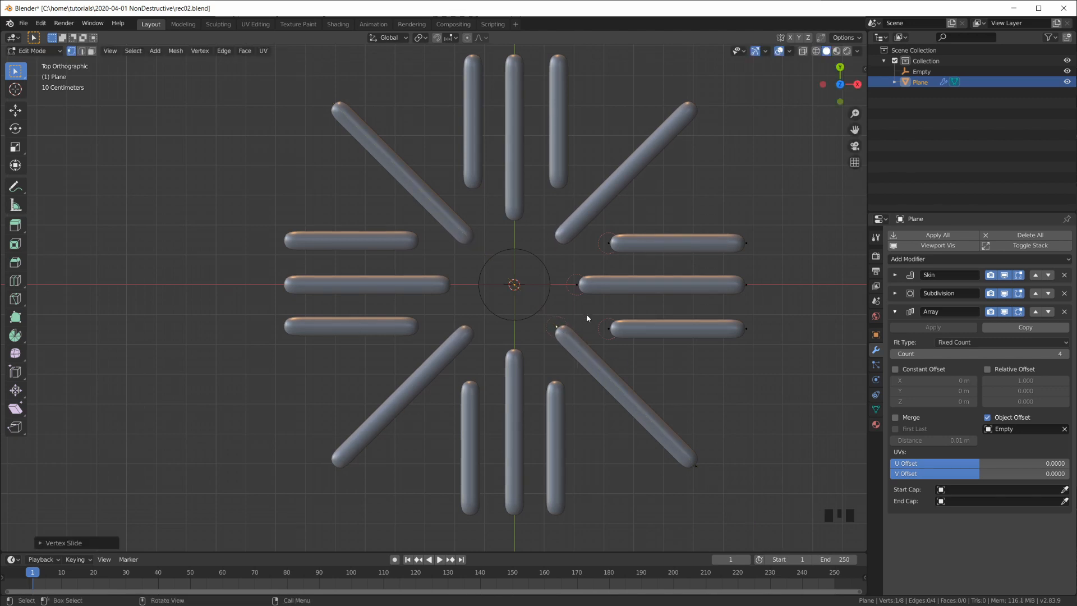
scroll(613, 353, "up", 1)
scroll(615, 356, "down", 2)
middle_click_drag(615, 356, 630, 372, "shift")
scroll(626, 369, "up", 1)
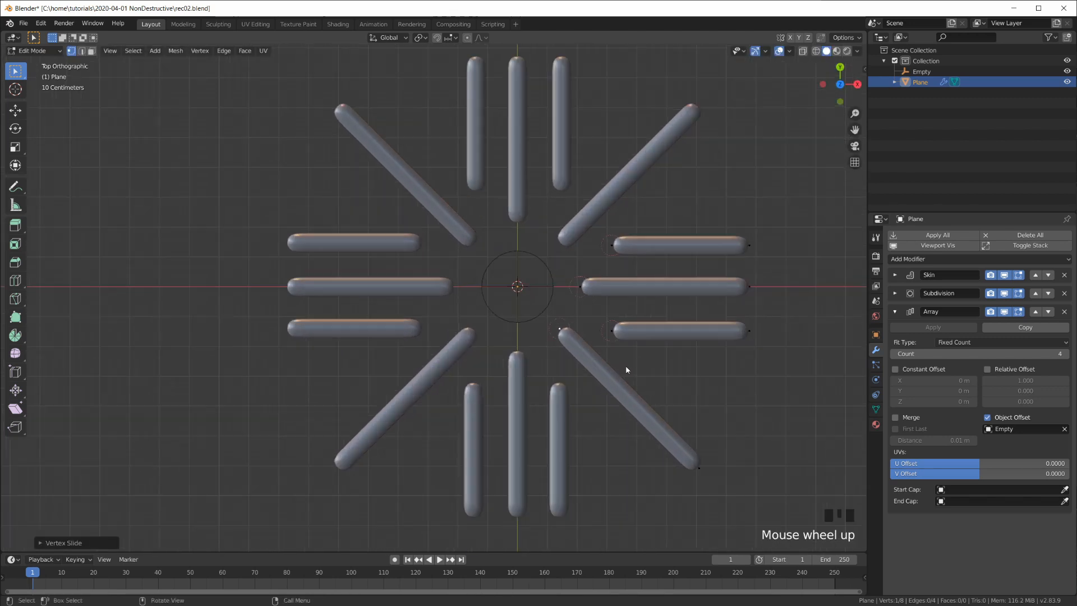
- Select the whole bar mesh, turn on X-ray to reveal the base edges, and return to Object Mode
key("Tab")
key("Tab")
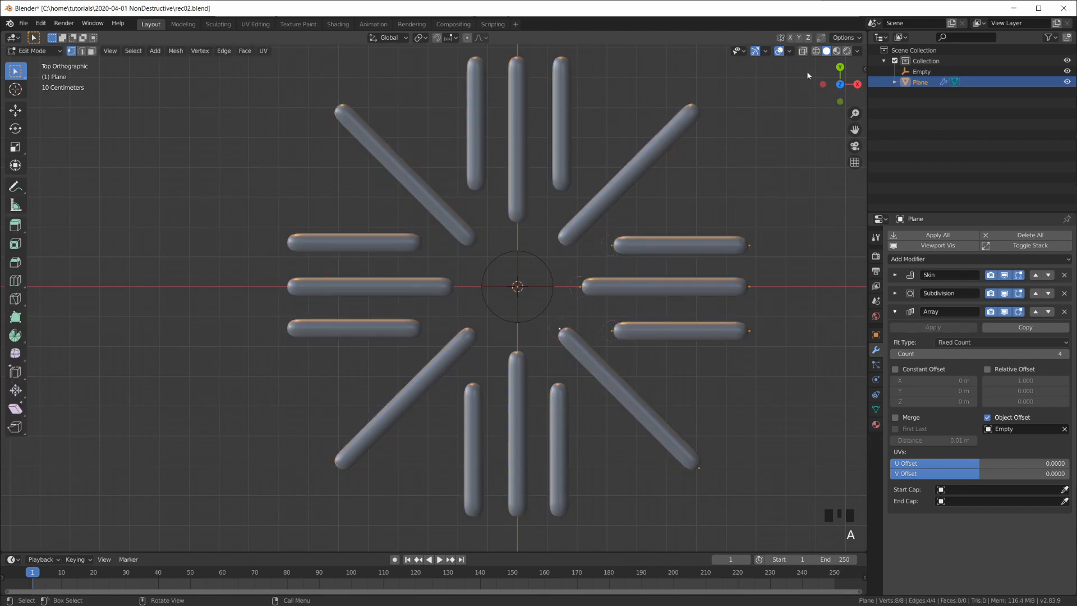
left_click(802, 52)
scroll(601, 322, "up", 1)
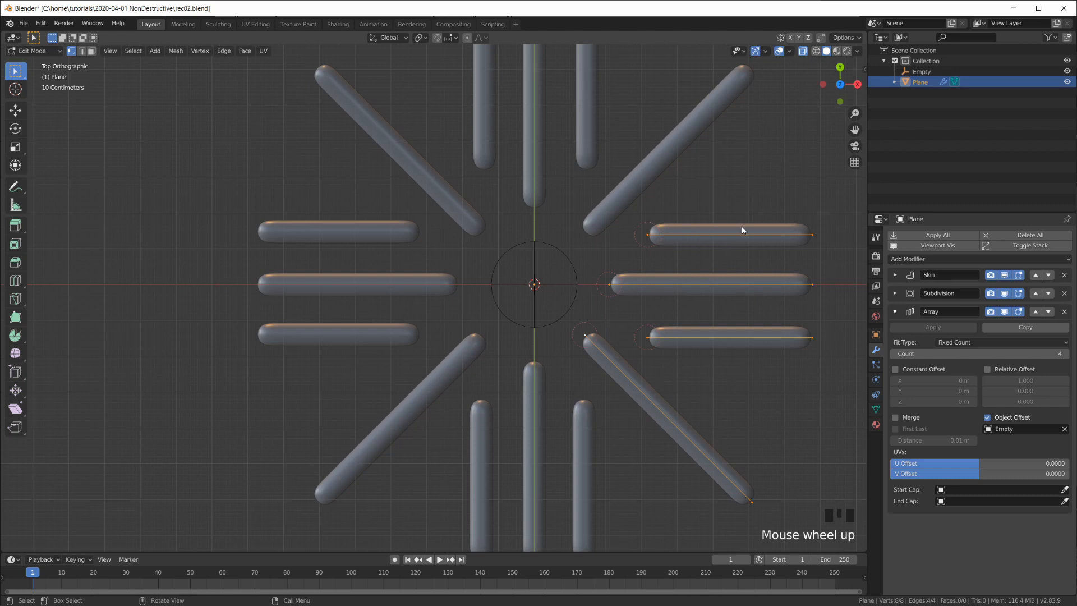
key("Tab")
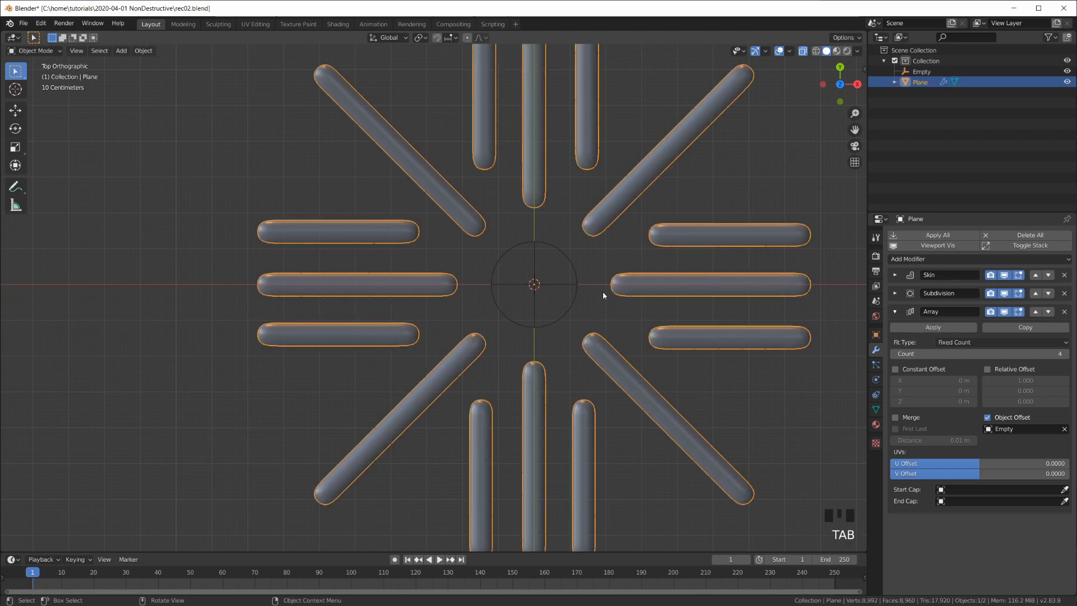
- Examine the radial bar layout in perspective and from the top view
scroll(602, 291, "down", 2)
scroll(613, 268, "up", 2)
middle_click_drag(649, 257, 635, 287)
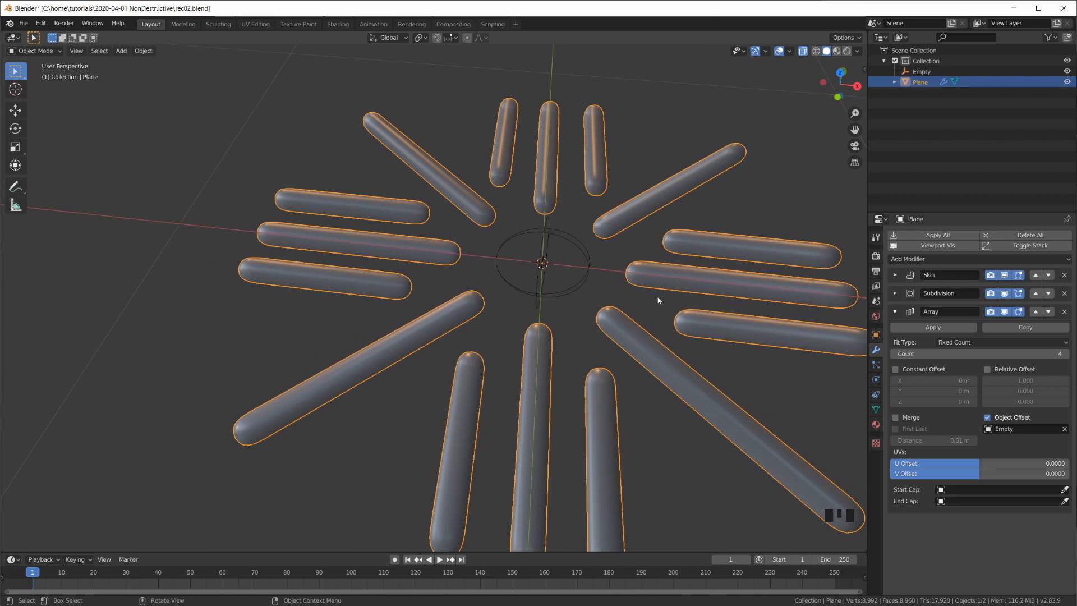
key("KP_7")
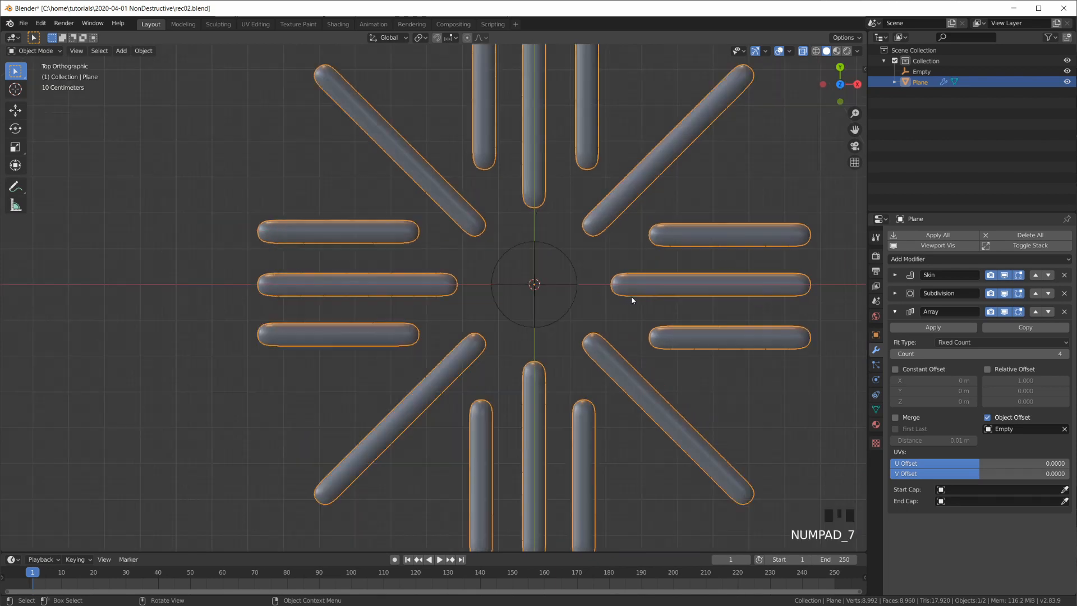
scroll(632, 298, "down", 4)
middle_click_drag(632, 298, 615, 297, "shift")
scroll(631, 338, "up", 2)
middle_click_drag(633, 341, 617, 349, "shift")
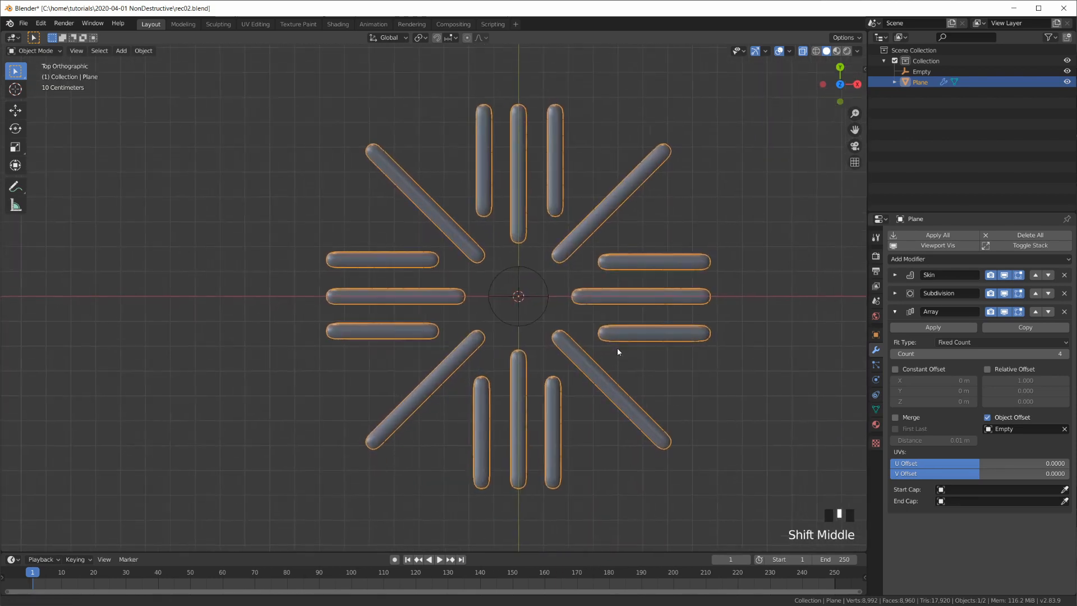
- Deselect the bars and add a mesh plane at the origin
left_click(557, 290)
key("shift+a")
mouse_move(639, 132)
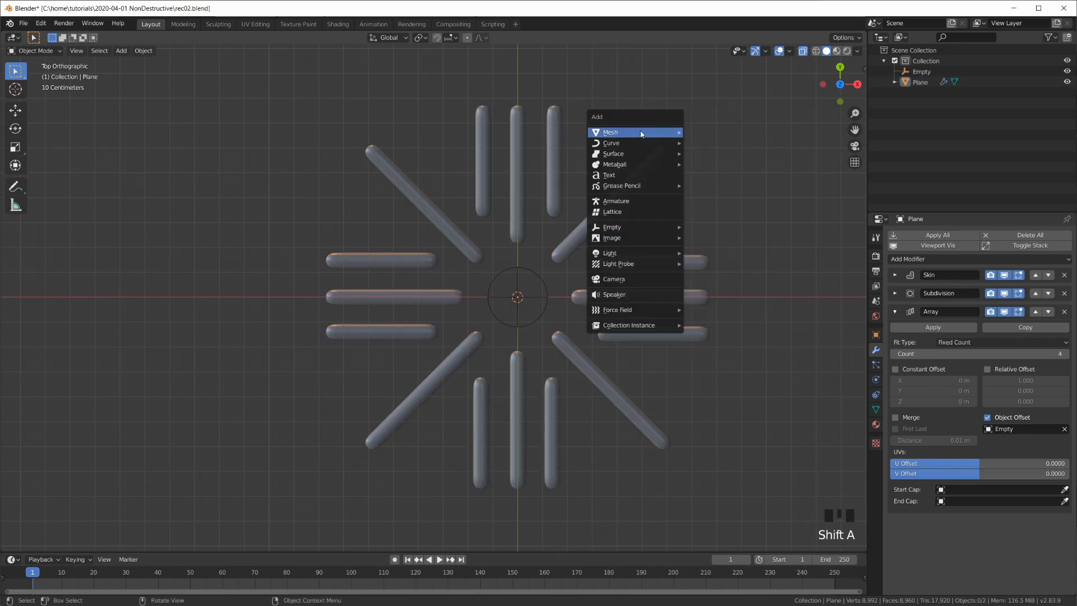
left_click(729, 134)
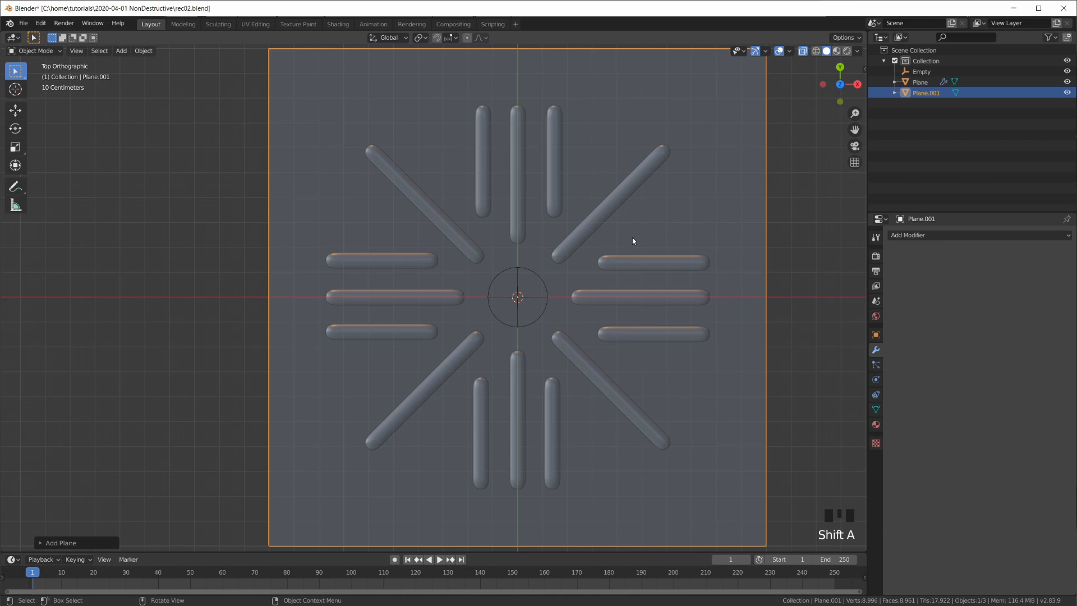
- Scale the plane's mesh to about 0.85 in Edit Mode, leaving a margin around the bars, and return to Object Mode
key("Tab")
key("s")
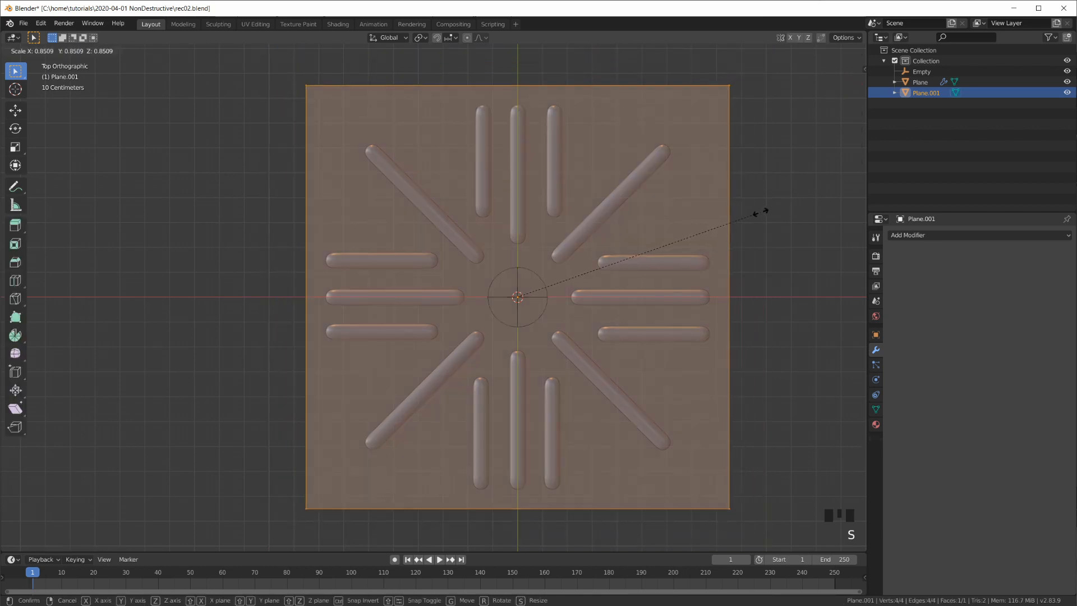
left_click(759, 212)
middle_click_drag(688, 371, 676, 291)
key("Tab")
- Add a Solidify modifier to the plane and set its thickness to 0.014 m
middle_click_drag(694, 360, 619, 356, "shift")
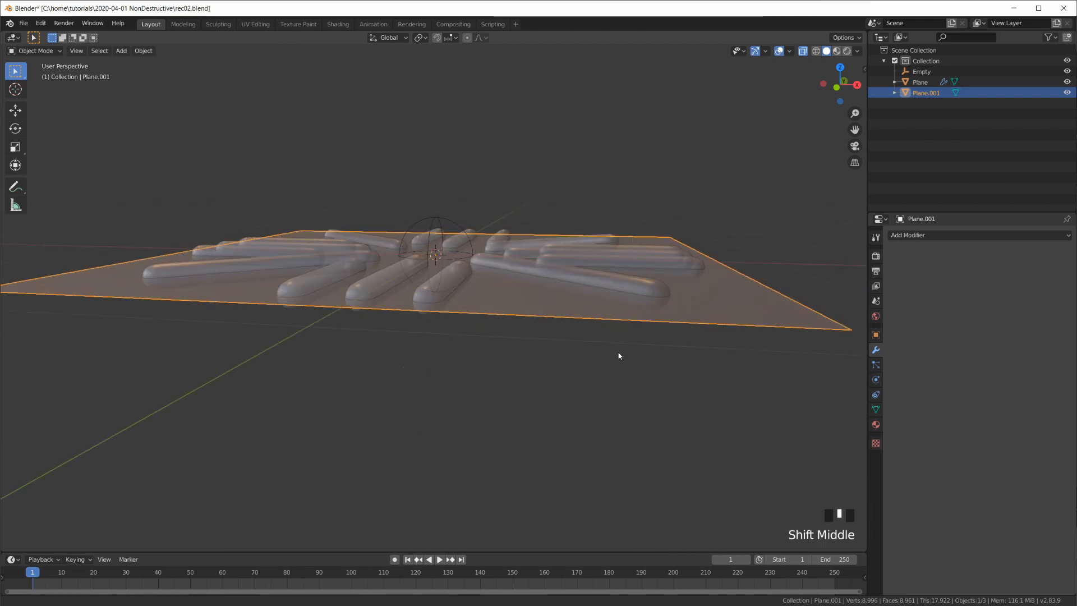
left_click(948, 234)
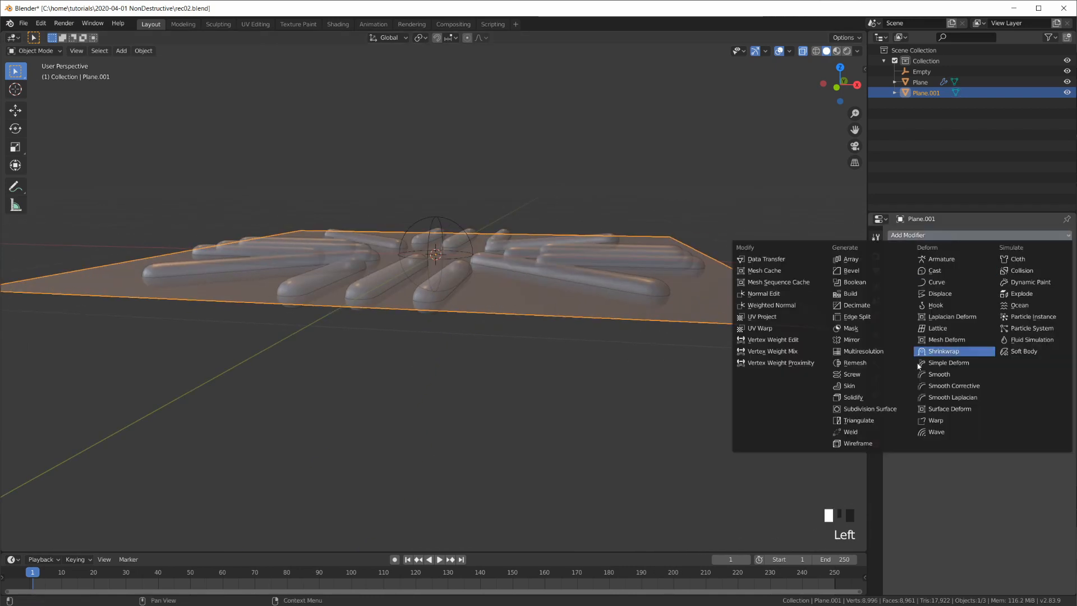
left_click(892, 401)
left_click_drag(933, 317, 965, 317, "shift")
- Move the plate up about 0.009 m along Z in front view to center its thickness on the bars
middle_click_drag(736, 365, 598, 389)
key("KP_1")
scroll(701, 323, "up", 1)
scroll(701, 326, "up", 7)
key("g")
key("z")
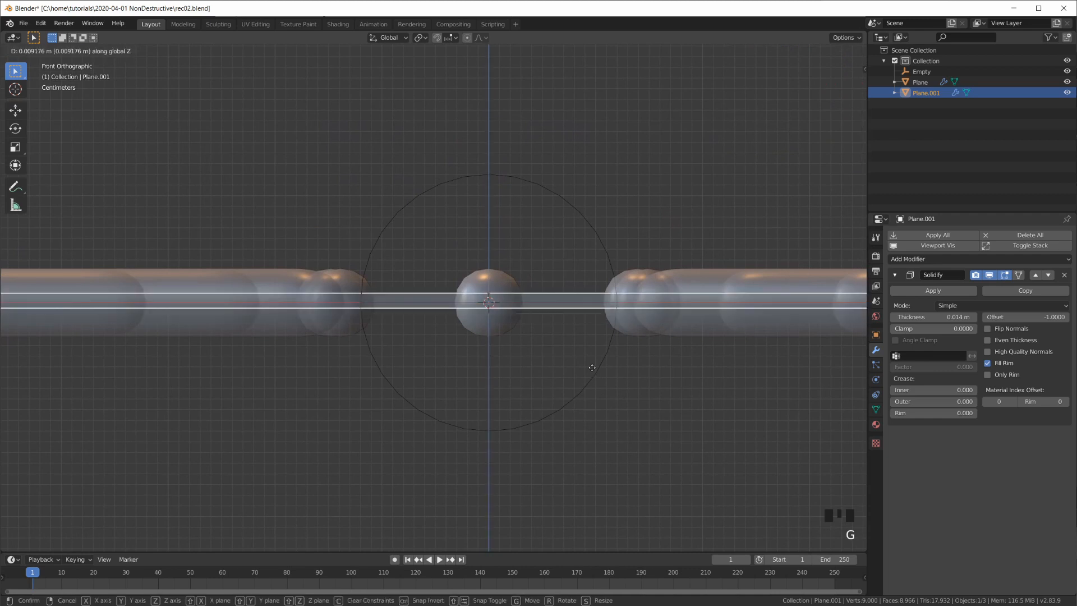
left_click(592, 364)
- Cut the slots into the plate with a Bool Tool Brush Boolean Difference, using the bars as cutter and the plate as active object
scroll(599, 324, "down", 4)
middle_click_drag(599, 325, 499, 278)
scroll(616, 303, "down", 2)
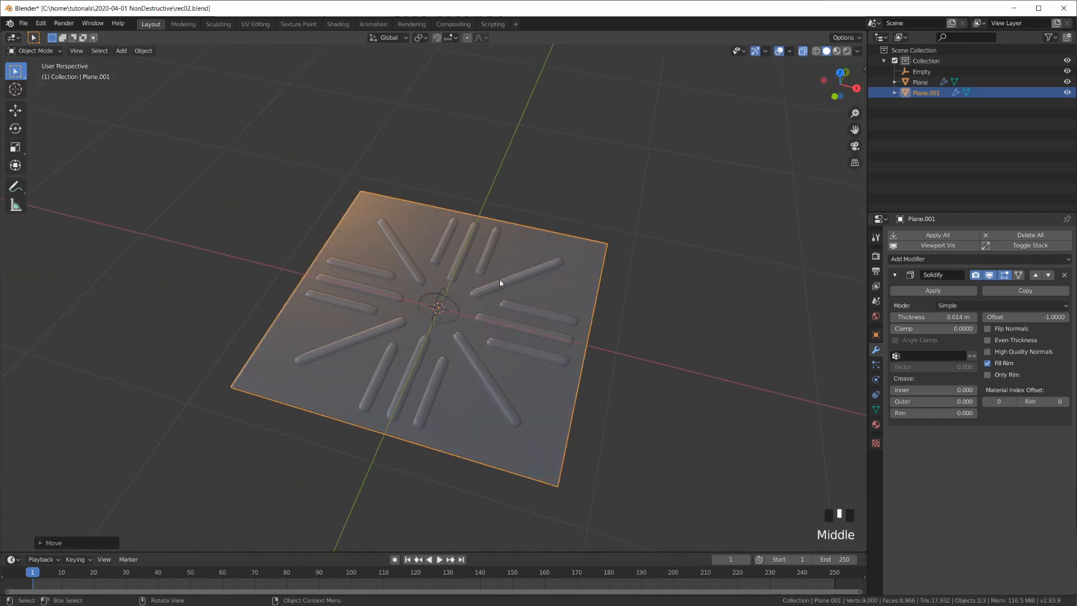
left_click(532, 275)
left_click(574, 292, "shift")
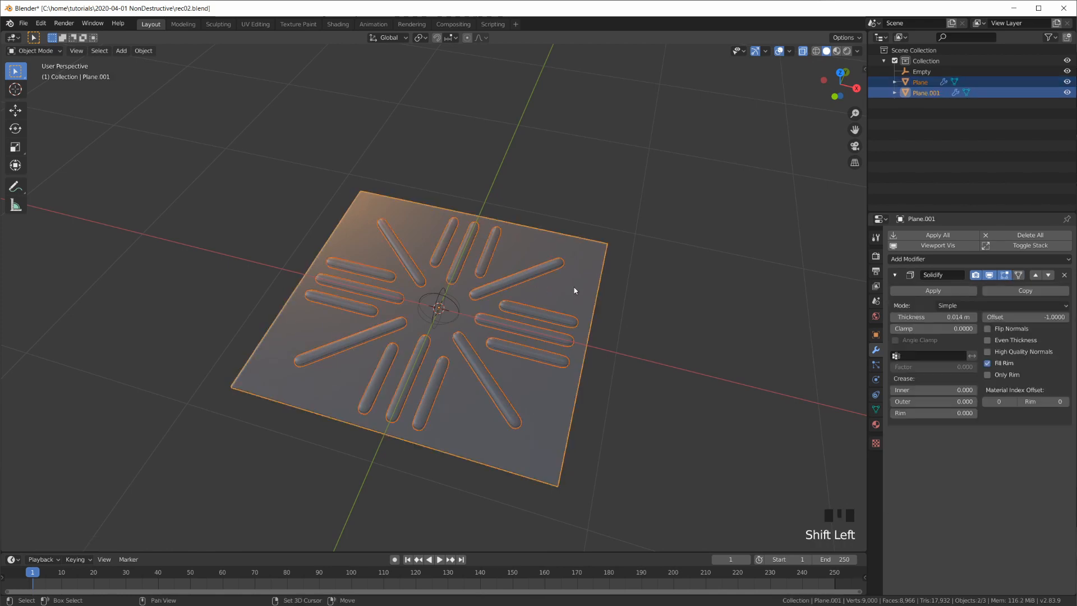
key("n")
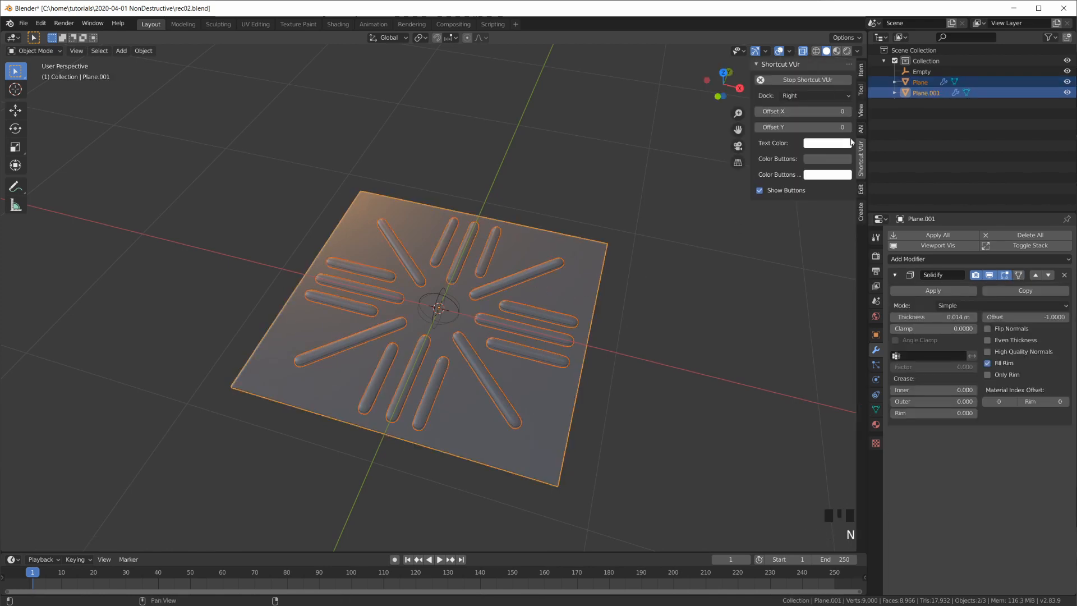
left_click(860, 191)
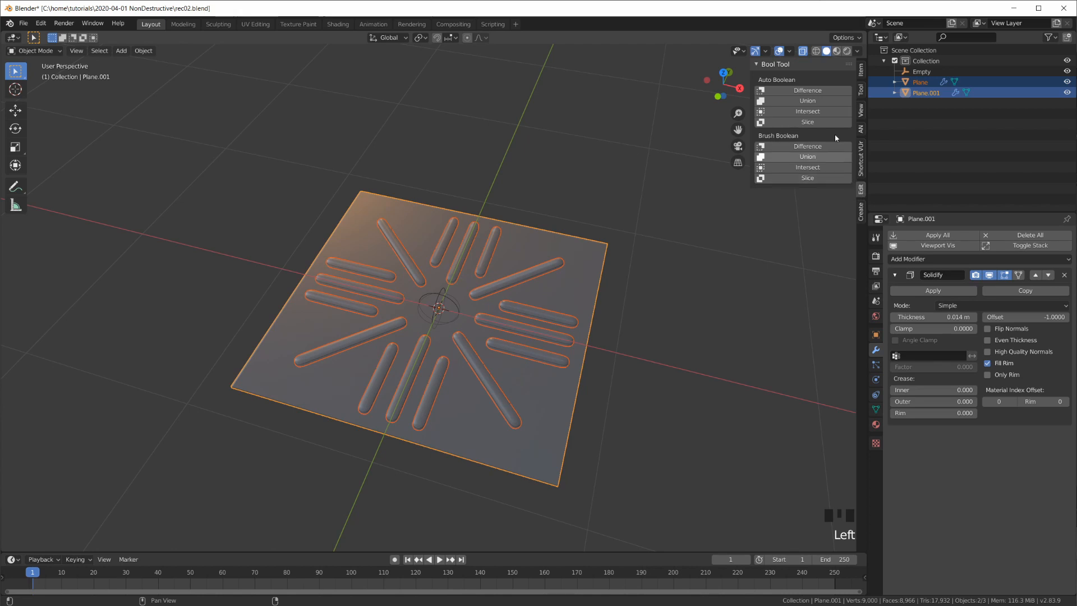
left_click(806, 147)
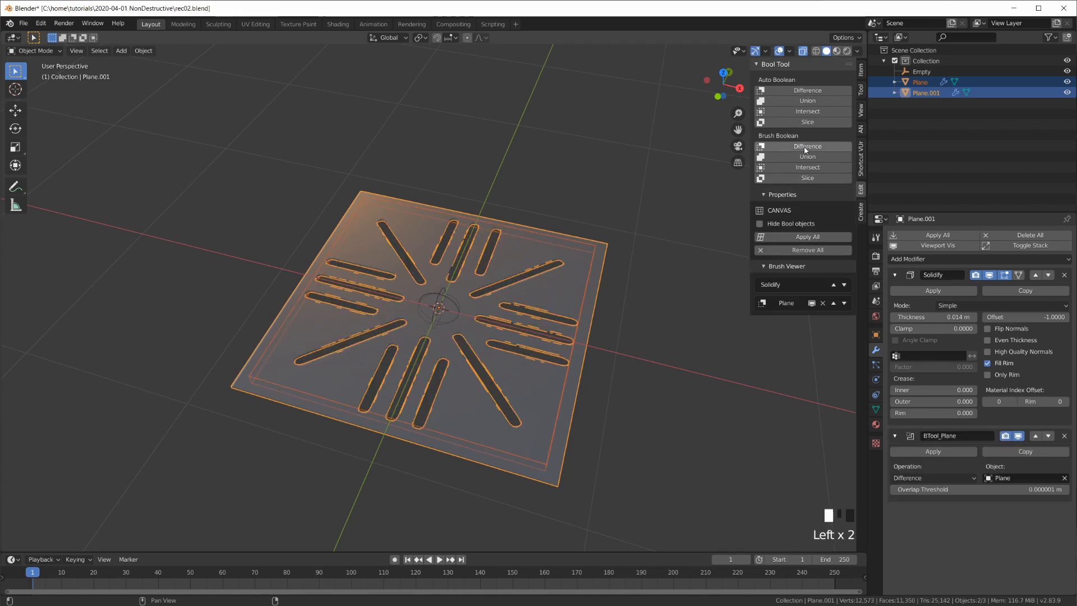
- Enter Edit Mode on the slotted plate, select its whole mesh, and show the viewport overlays
scroll(628, 342, "up", 3)
middle_click_drag(636, 344, 641, 277, "shift")
left_click(664, 206)
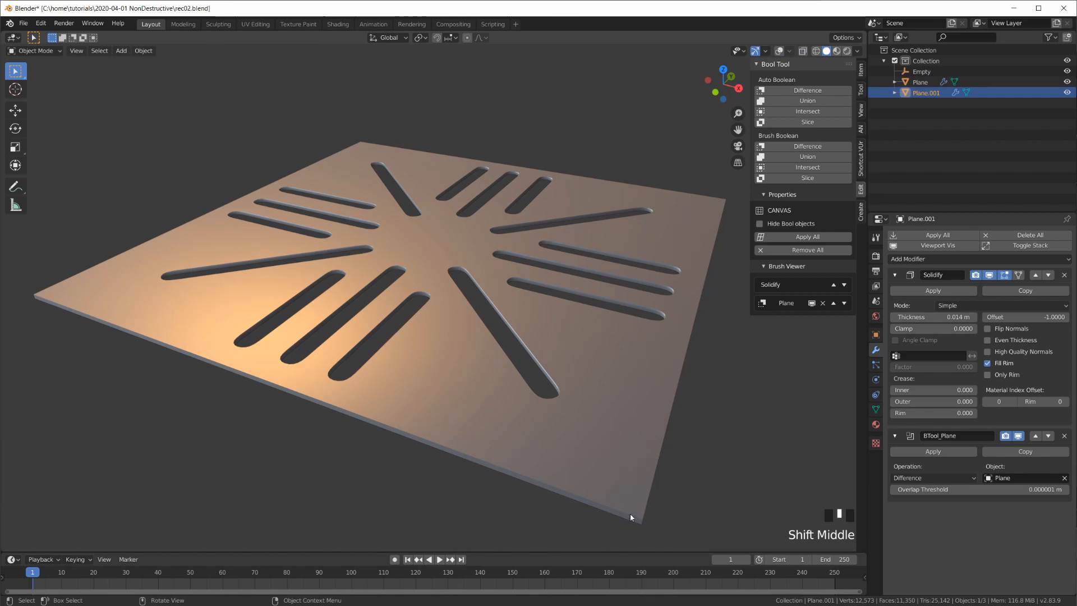
key("Tab")
scroll(640, 463, "down", 2)
middle_click_drag(642, 457, 645, 415)
middle_click_drag(614, 213, 684, 262, "shift")
key("a")
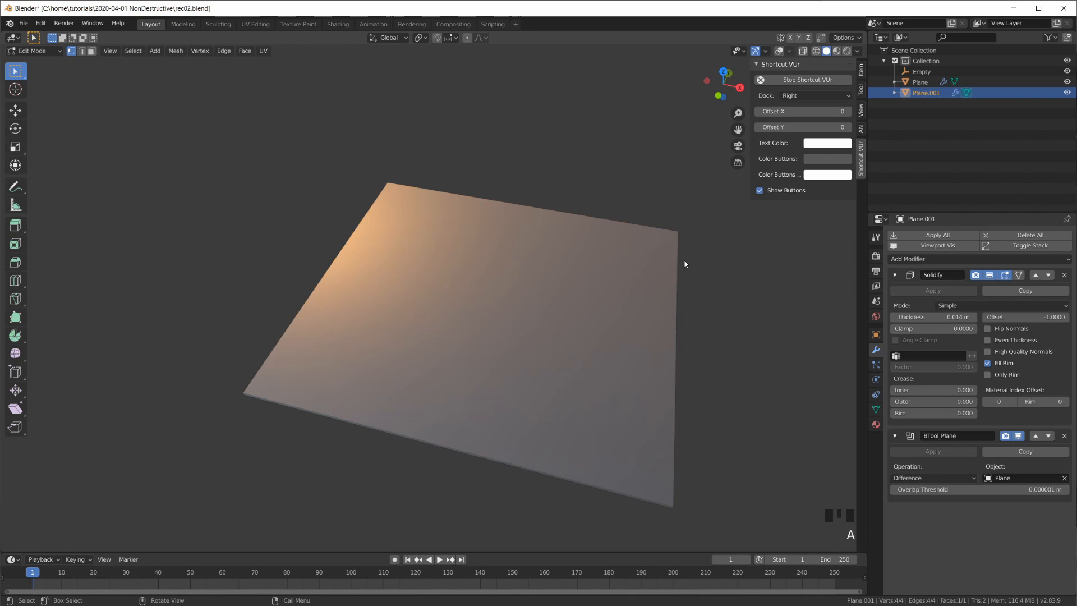
left_click(785, 51)
middle_click_drag(711, 475, 664, 496)
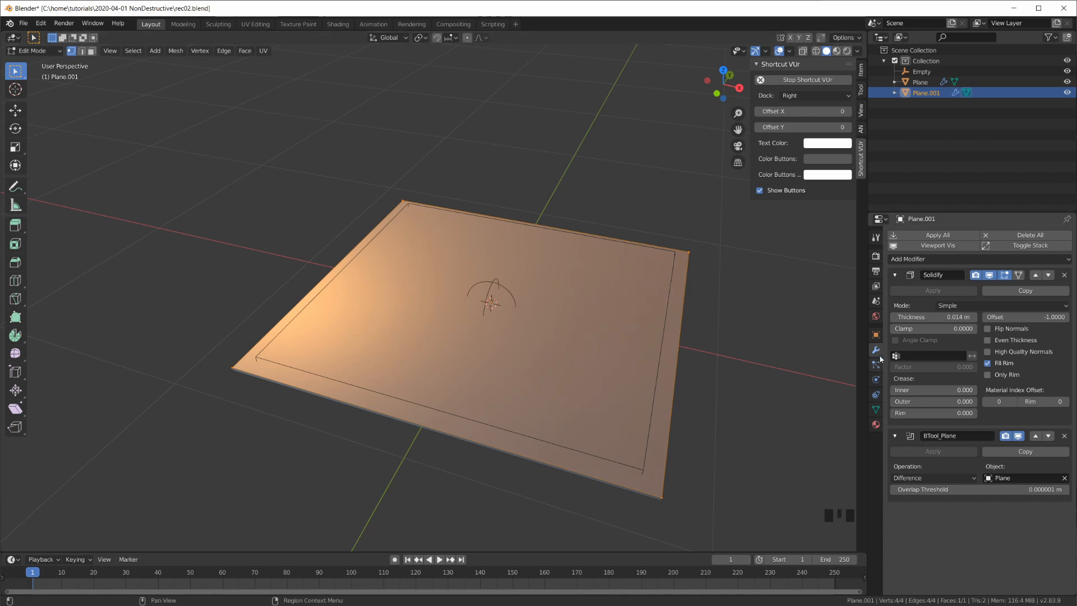
- Add a Bevel modifier to the plate and move it to the top of the stack, above Solidify
left_click(895, 275)
left_click(896, 292)
left_click(927, 258)
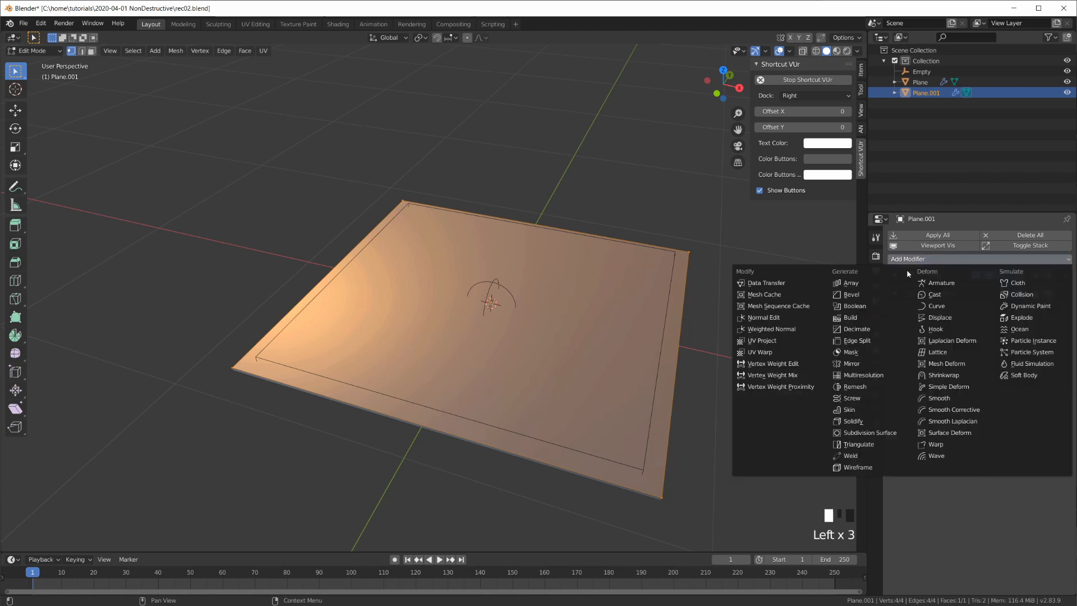
left_click(863, 294)
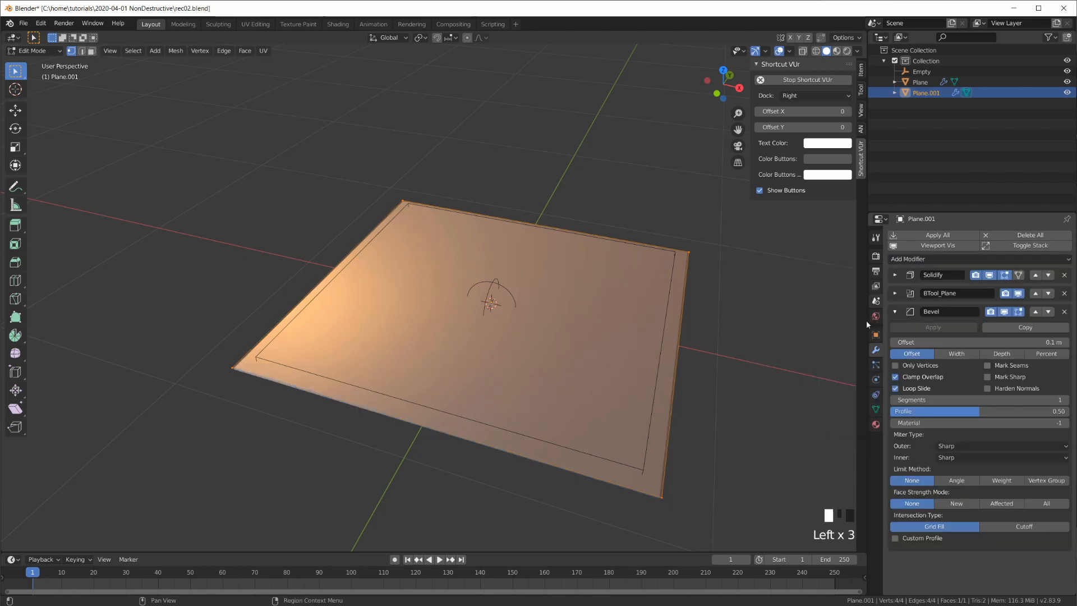
left_click(1036, 312)
left_click(1036, 293)
left_click(895, 275)
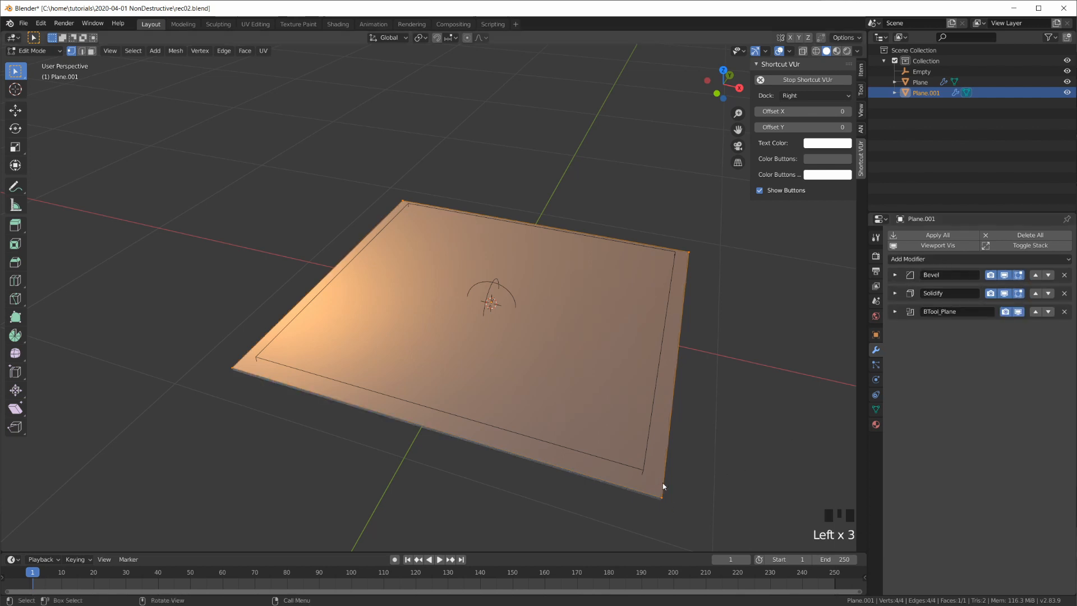
- Restrict the plate's Bevel modifier to Only Vertices and set its segments to 7 to round the outer corners
left_click(894, 275)
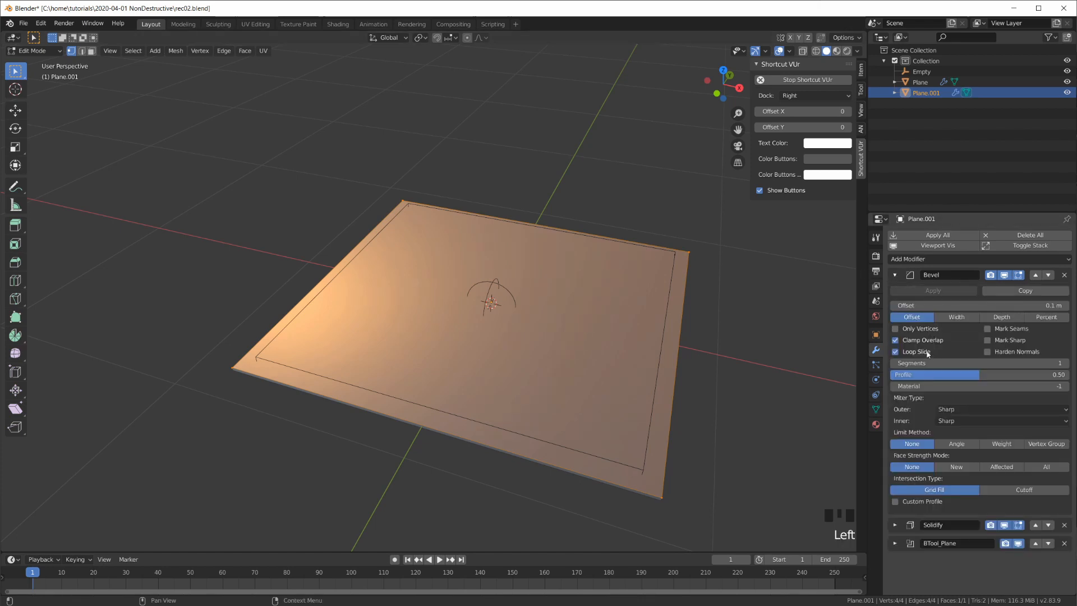
left_click(914, 329)
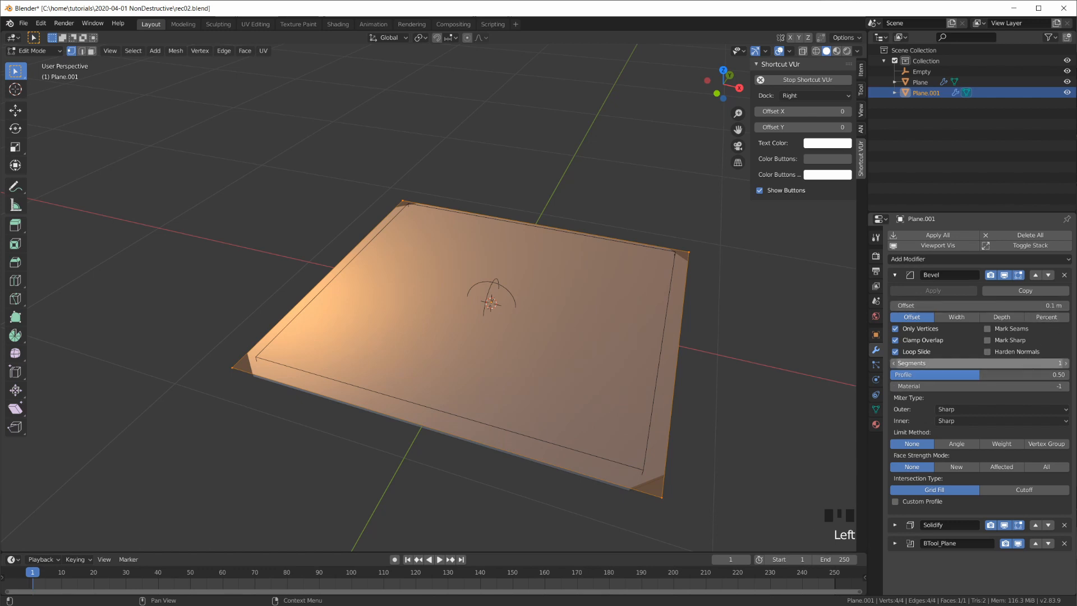
left_click(948, 363)
type("7")
key("Return")
middle_click_drag(619, 509, 655, 385)
scroll(673, 398, "up", 2)
middle_click_drag(678, 421, 604, 409, "shift")
- Shade the plate smooth in Object Mode and enable Auto Smooth in its normals settings
key("Tab")
right_click_drag(650, 428, 640, 423)
middle_click_drag(635, 399, 648, 429)
left_click(875, 410)
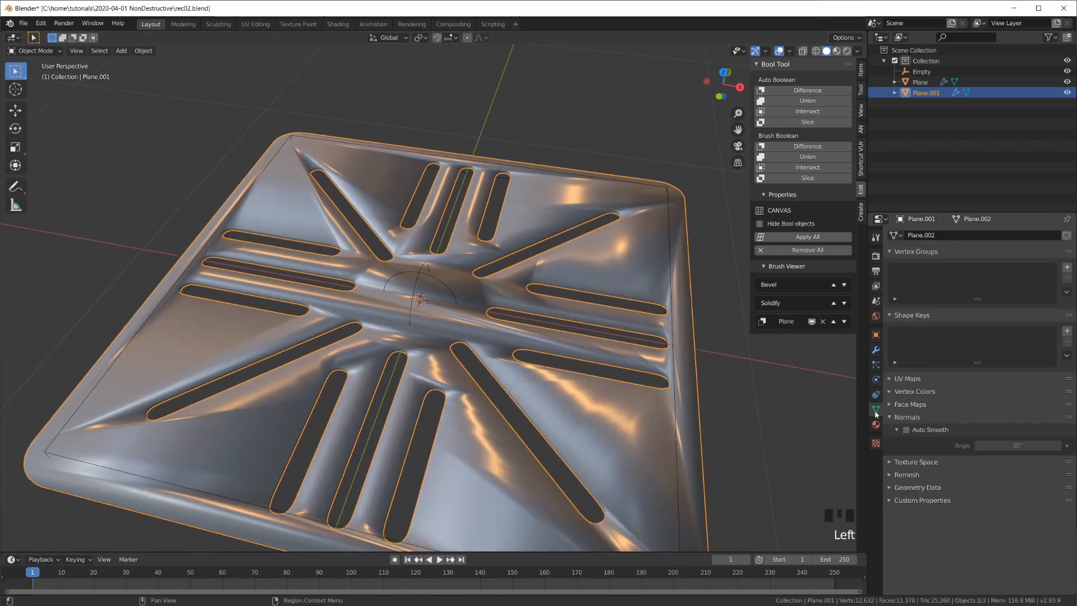
left_click(906, 429)
mouse_move(579, 440)
middle_mouse_down()
mouse_move(581, 415)
mouse_move(624, 435)
mouse_move(600, 336)
mouse_move(600, 345)
middle_mouse_up()
middle_click_drag(677, 447, 574, 417)
- Collapse the plate's modifier stack and add a second Bevel modifier after the Boolean
left_click(876, 350)
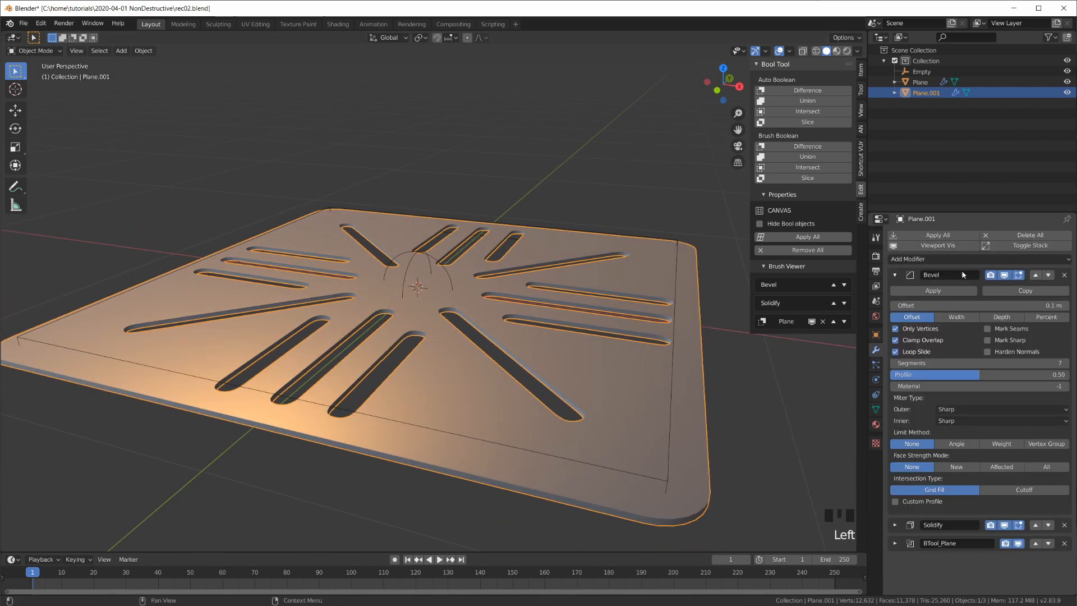
left_click(1034, 246)
left_click(1034, 246)
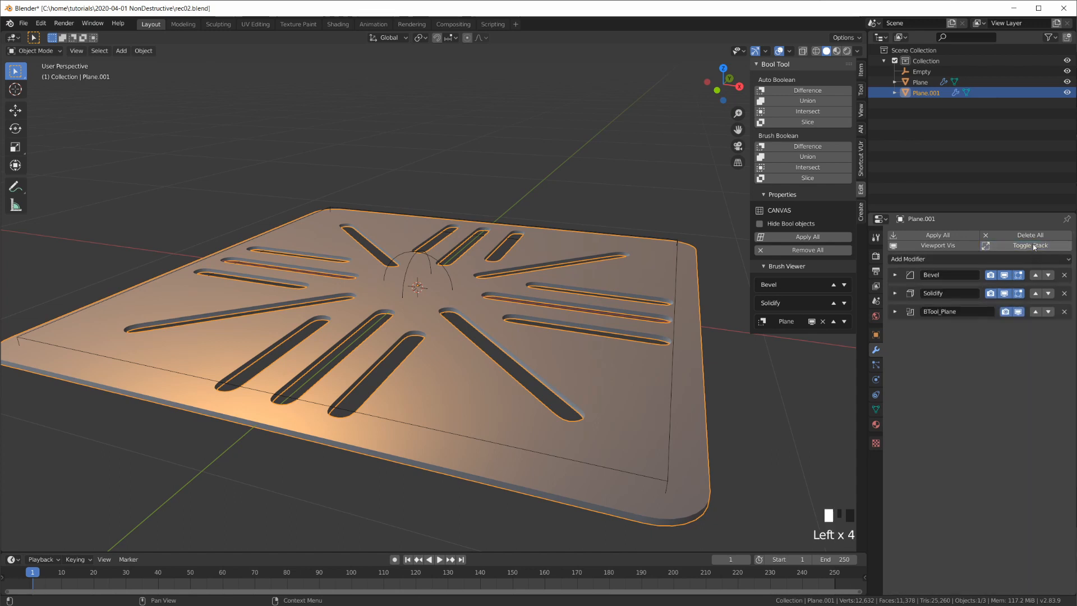
left_click(928, 259)
left_click(843, 294)
middle_click_drag(565, 459, 581, 436, "shift")
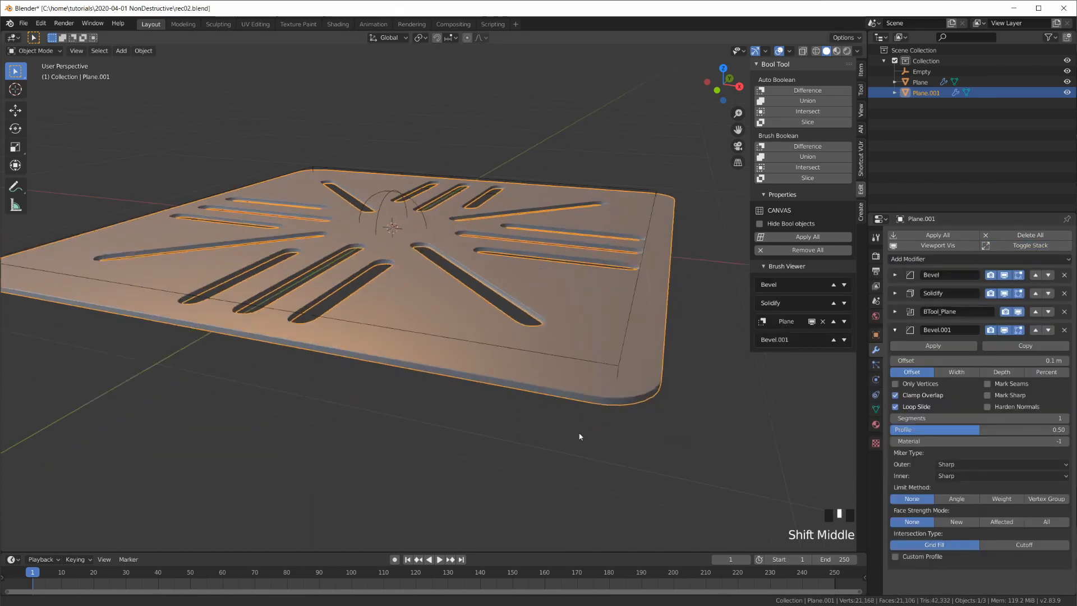
scroll(588, 423, "up", 2)
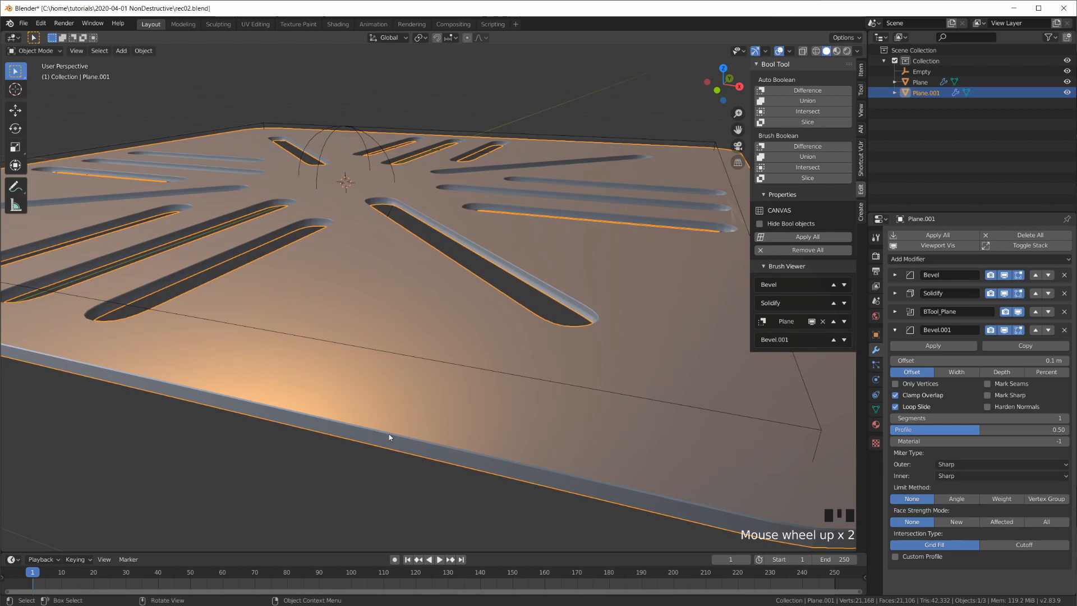
scroll(459, 453, "down", 3)
middle_click_drag(456, 425, 523, 429, "shift")
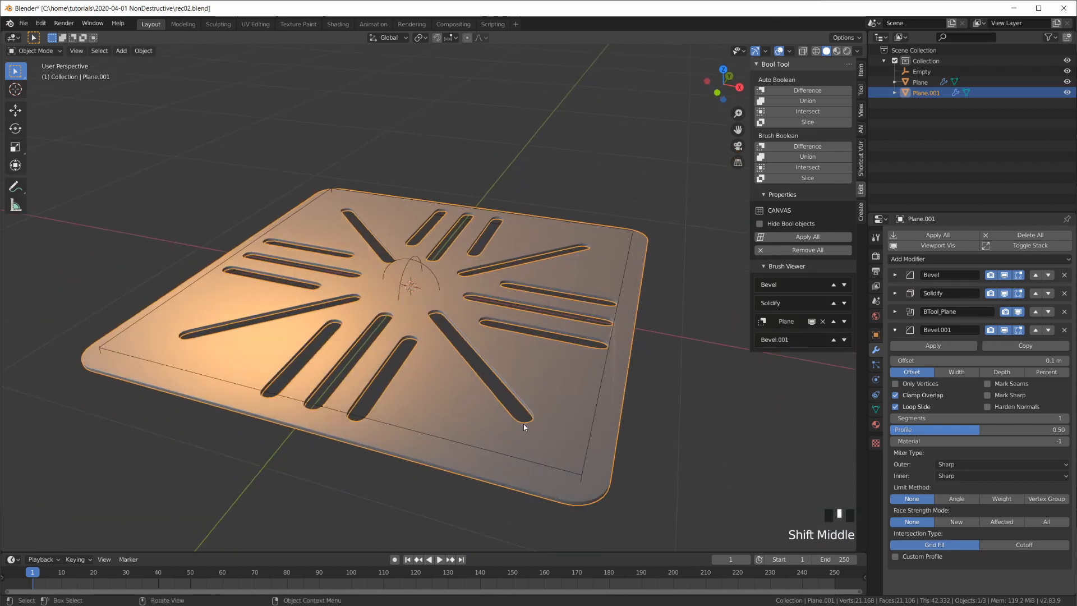
- Switch to top view with the whole plate framed and save the file
scroll(505, 426, "up", 2)
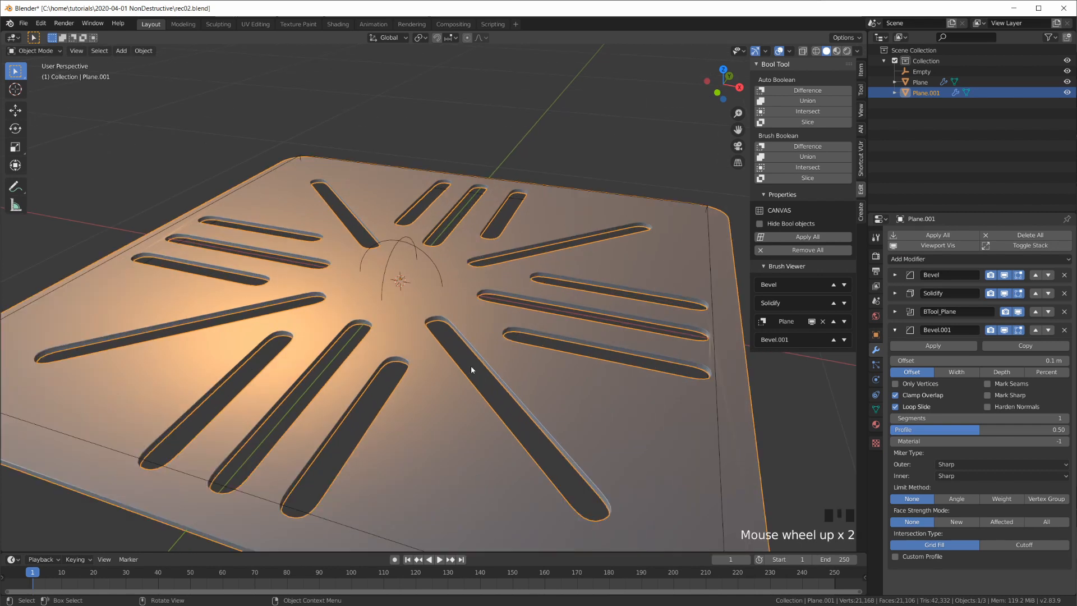
middle_click_drag(470, 365, 495, 406)
key("KP_1")
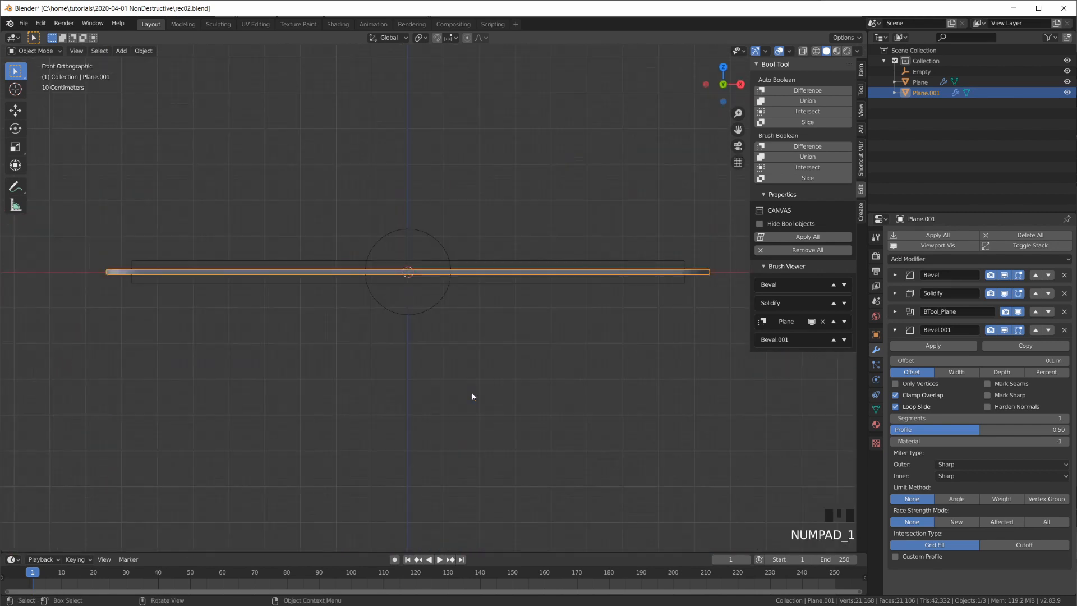
key("KP_7")
scroll(443, 308, "down", 4)
scroll(429, 318, "up", 3)
middle_click_drag(429, 318, 495, 325, "shift")
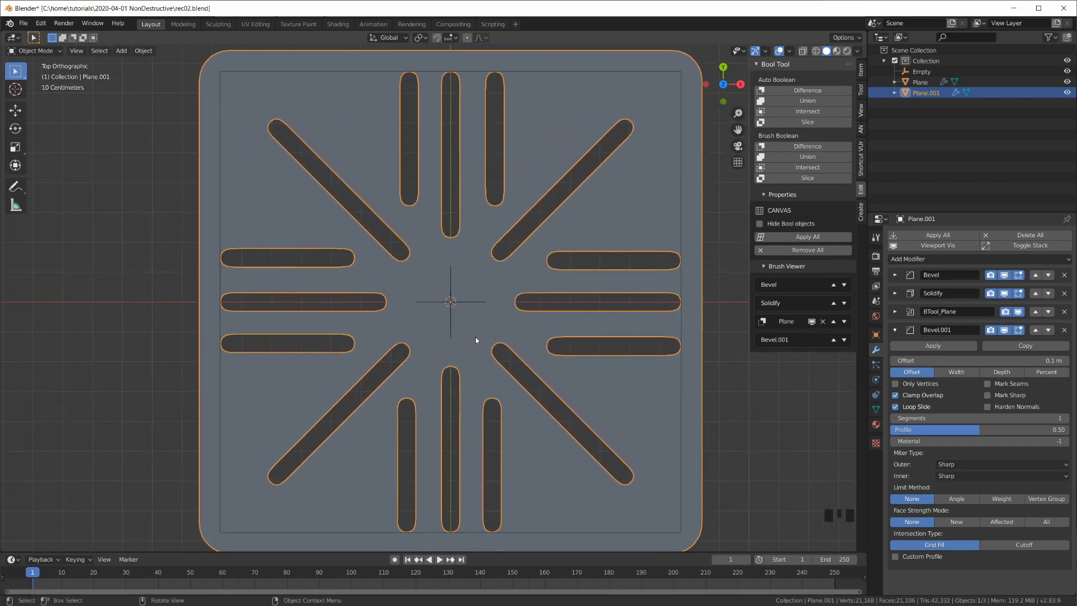
key("ctrl+s")
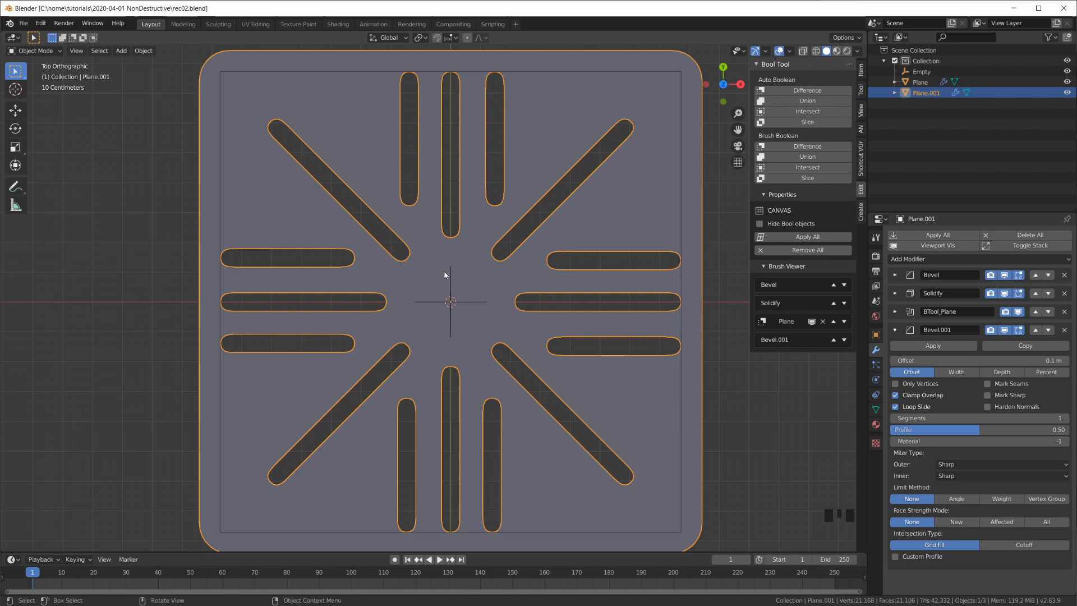
- Examine the slotted plate in perspective and from above, finishing close to its center in top view
scroll(449, 287, "up", 1)
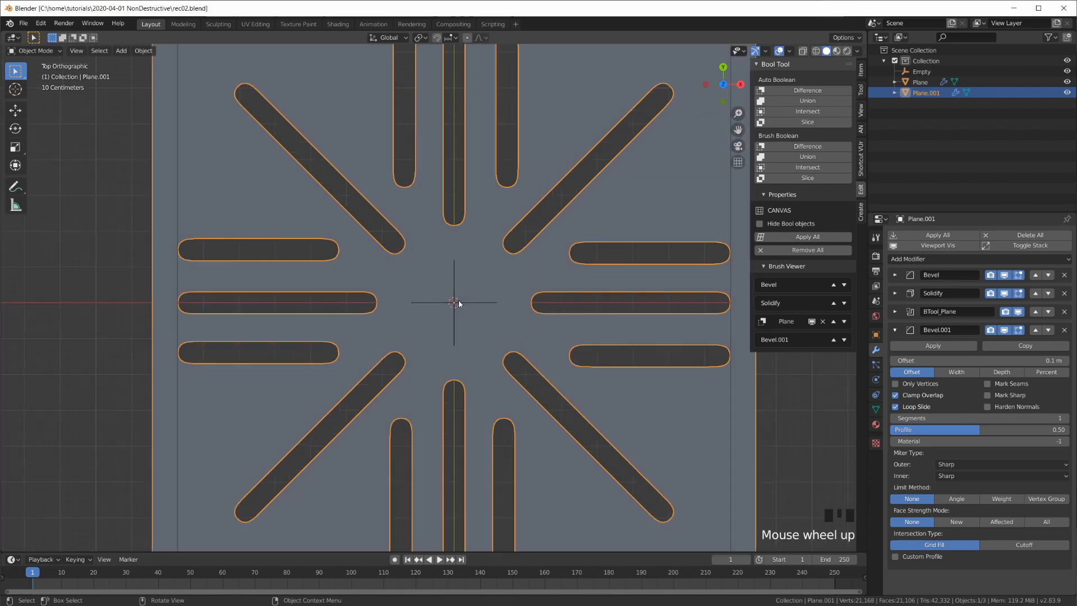
scroll(449, 287, "down", 1)
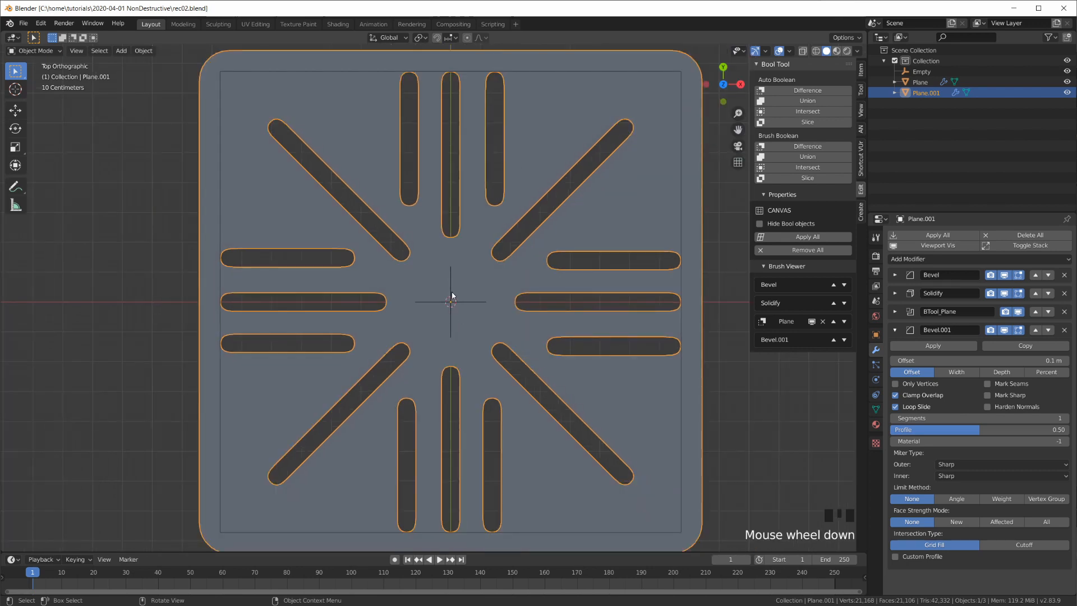
middle_click_drag(411, 311, 447, 305)
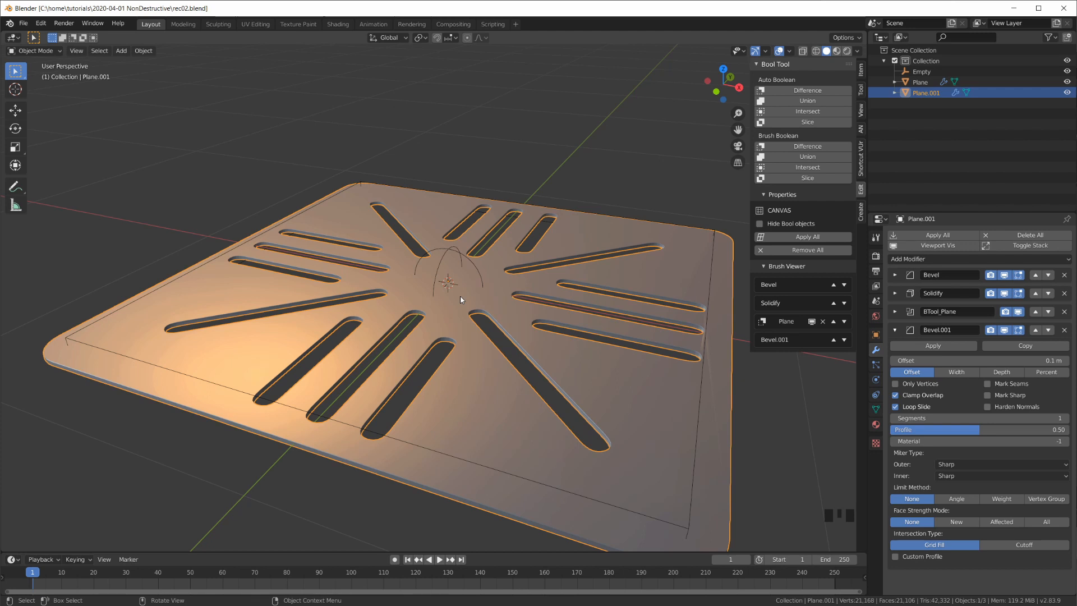
middle_click_drag(462, 276, 457, 297)
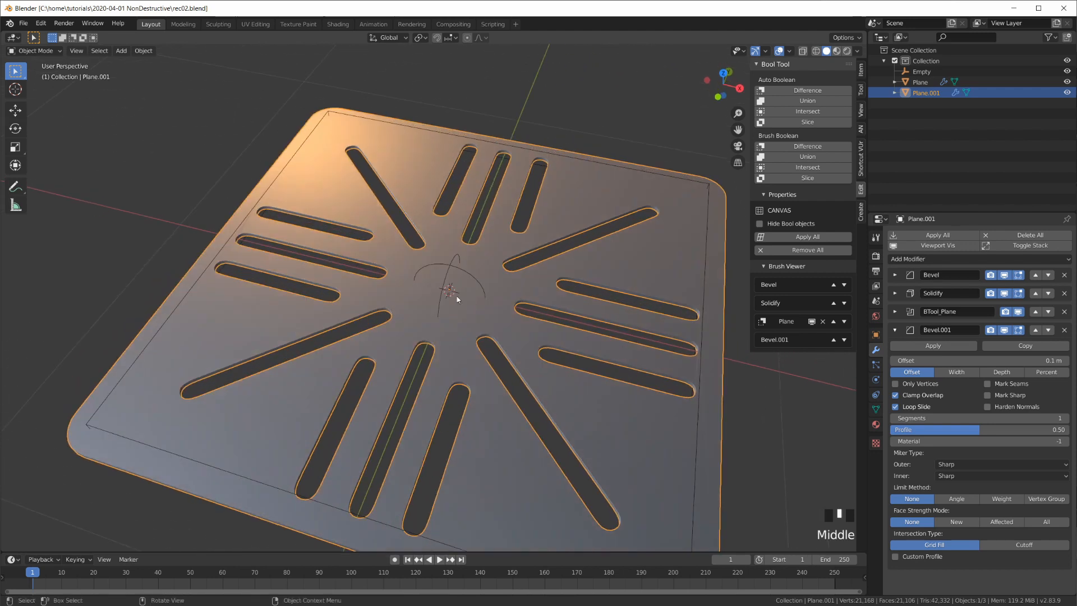
key("KP_1")
key("KP_7")
scroll(456, 298, "up", 3)
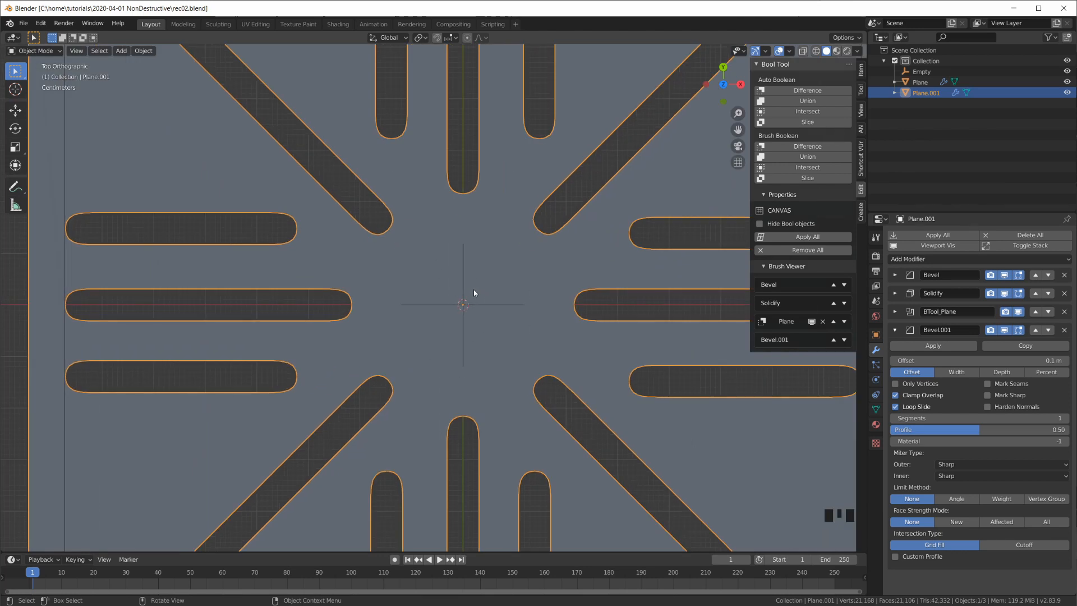
scroll(490, 318, "down", 3)
scroll(490, 318, "up", 3)
- Add a mesh plane at the plate's center and scale its mesh down in Edit Mode to a small square
key("shift+a")
mouse_move(494, 307)
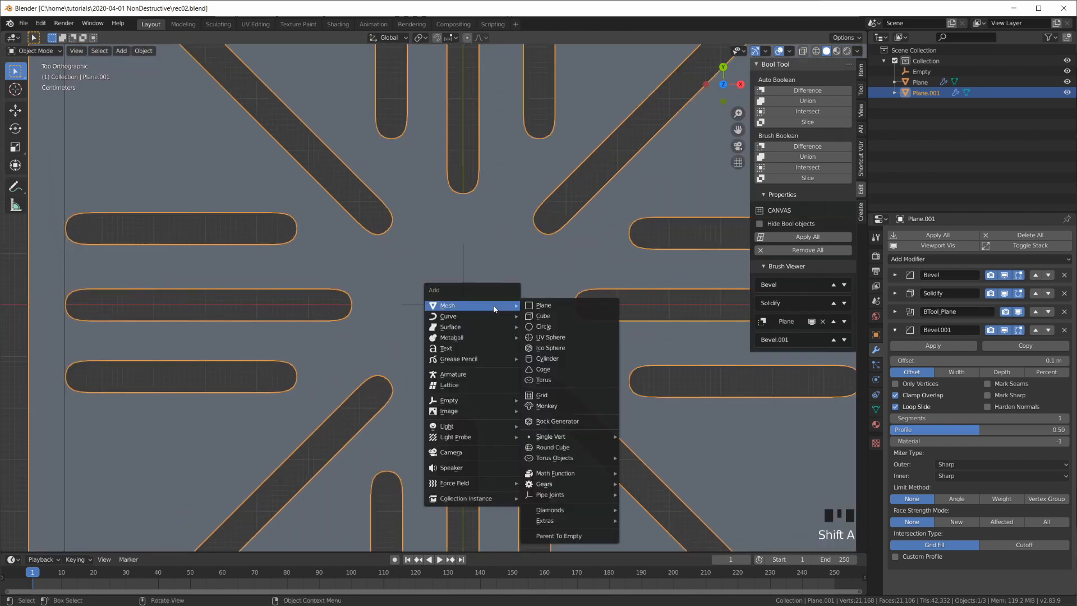
left_click(556, 305)
scroll(556, 308, "down", 5)
scroll(556, 308, "up", 3)
key("Tab")
key("s")
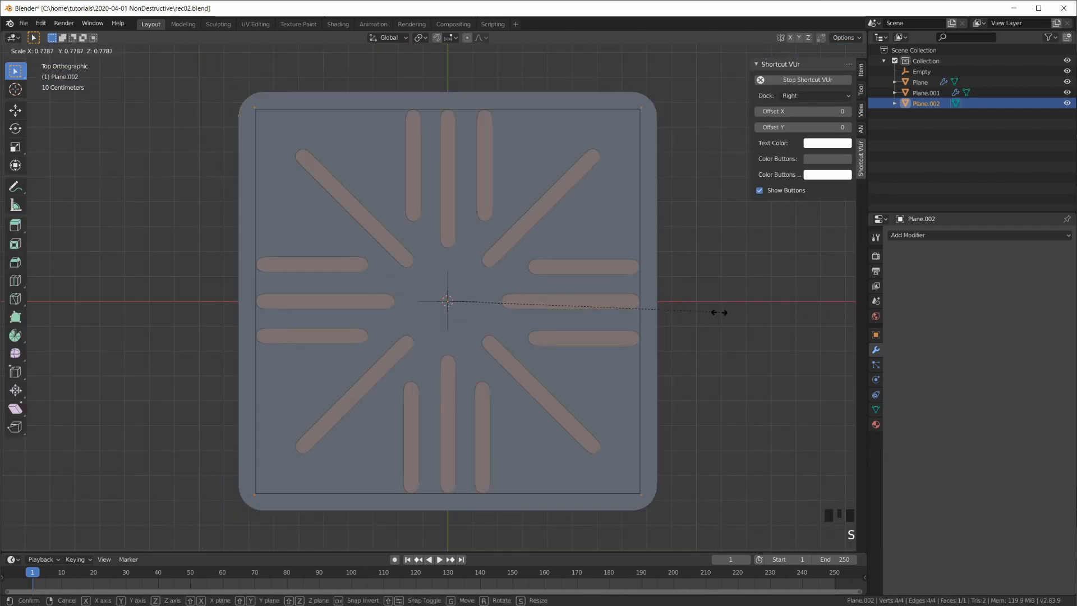
left_click(465, 314)
scroll(473, 317, "up", 6)
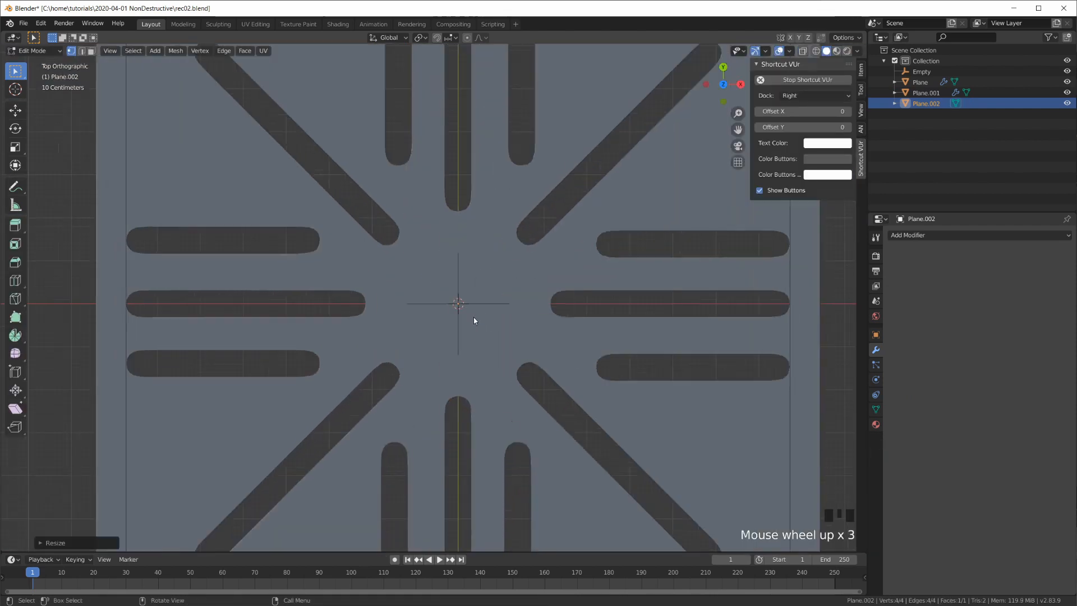
- Raise the small square about 0.043 m above the plate along Z and enlarge it to about 0.18 m wide
key("KP_3")
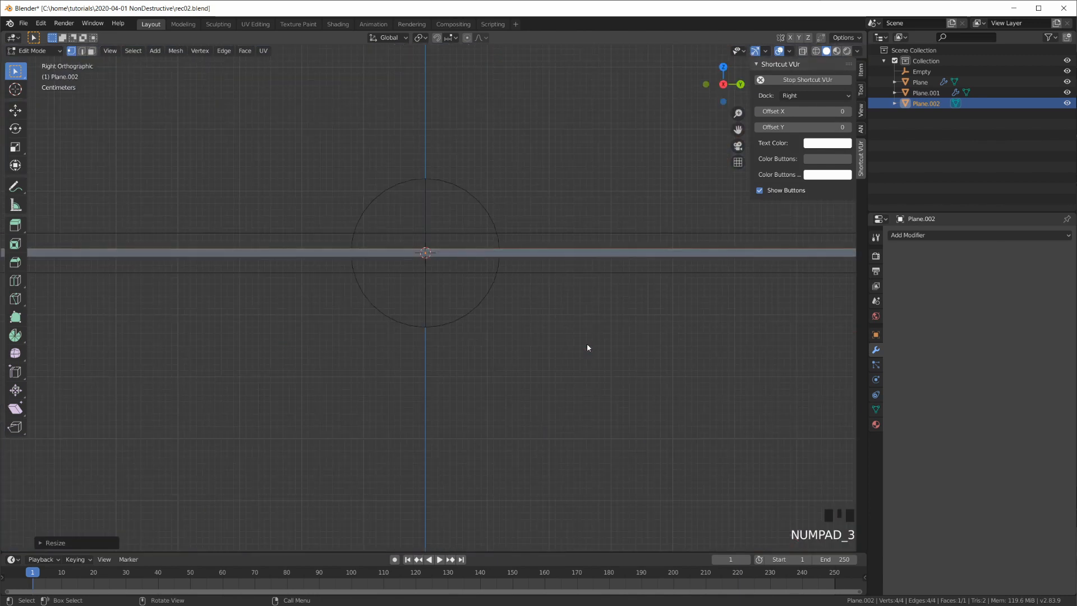
key("g")
left_click(585, 320)
key("KP_7")
scroll(583, 314, "up", 2)
scroll(577, 310, "down", 2)
key("s")
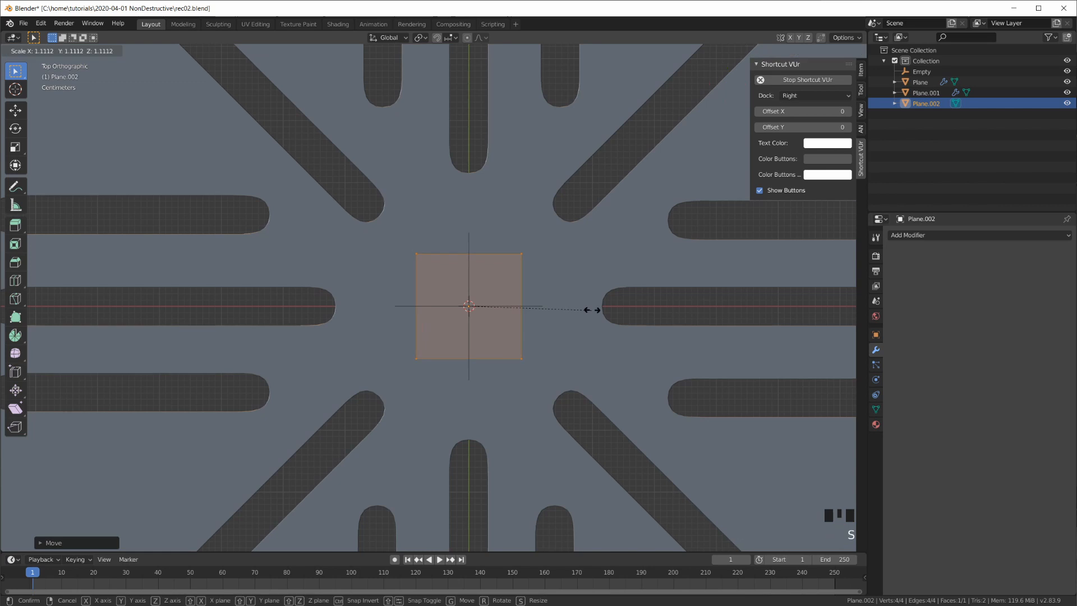
left_click(583, 311)
key("Tab")
scroll(489, 295, "up", 4)
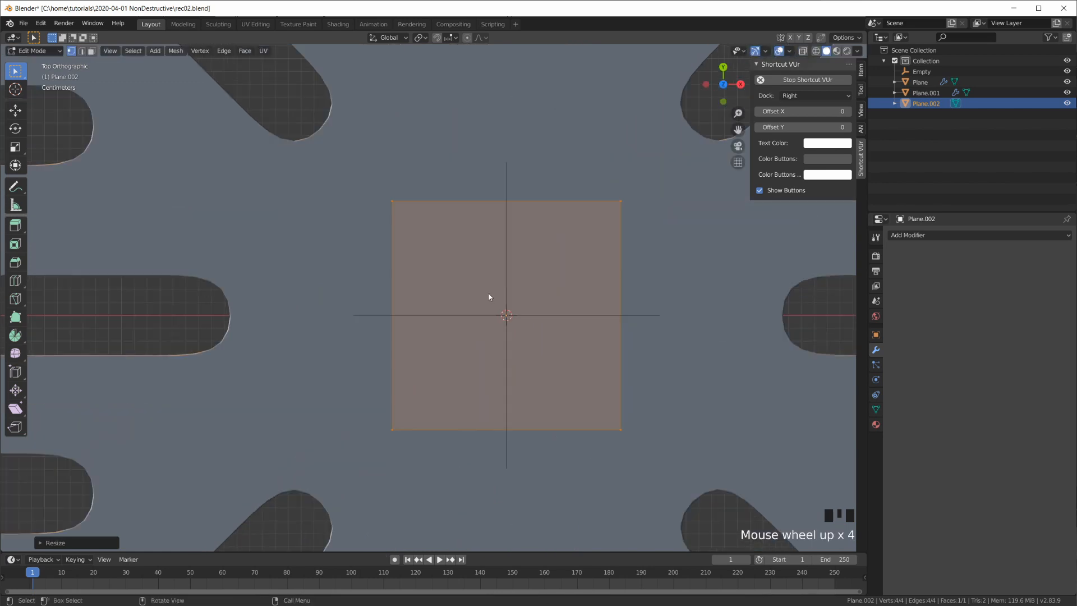
- Delete the square's two vertices on the positive X side, leaving a single edge
middle_click_drag(590, 303, 569, 302, "shift")
left_click(588, 205)
left_click(605, 421, "shift")
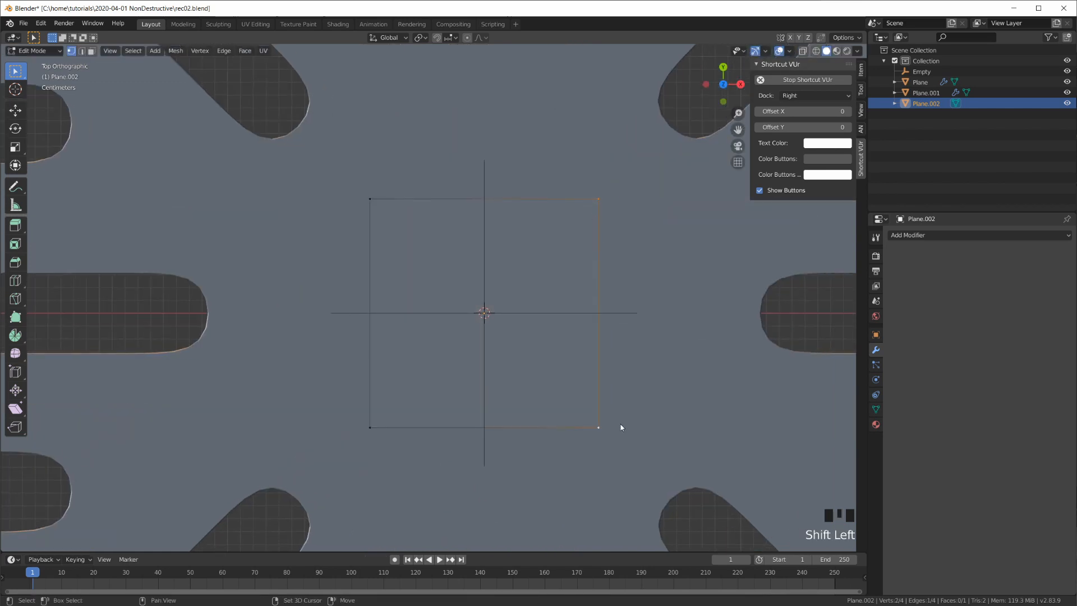
key("x")
left_click(626, 273)
- Select the remaining edge's vertex on the negative Y side and set its local Y coordinate to 0
left_click(378, 190)
left_click(389, 425, "shift")
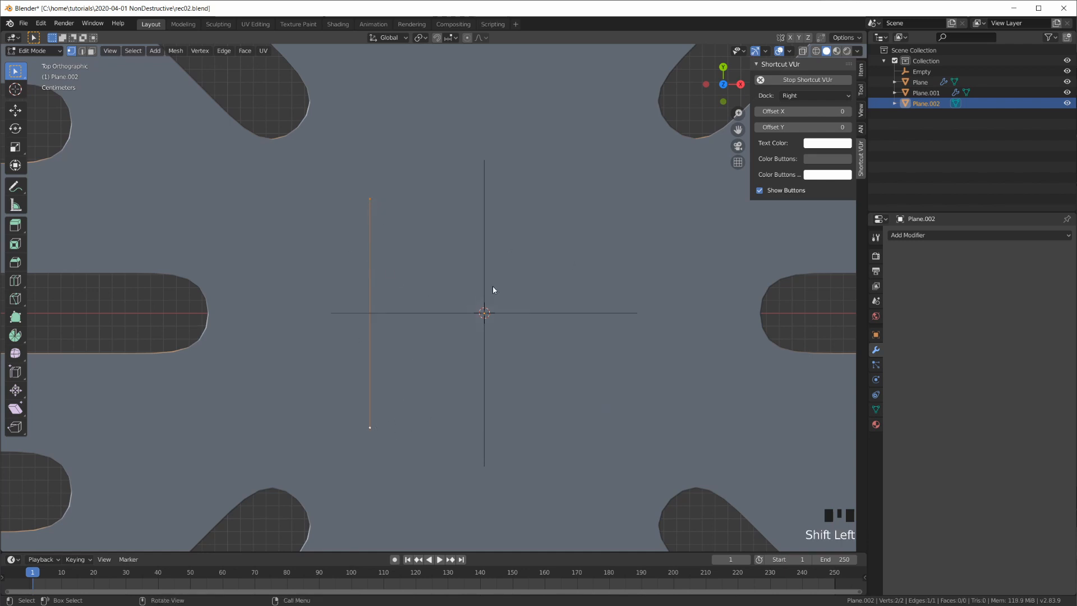
left_click(373, 428)
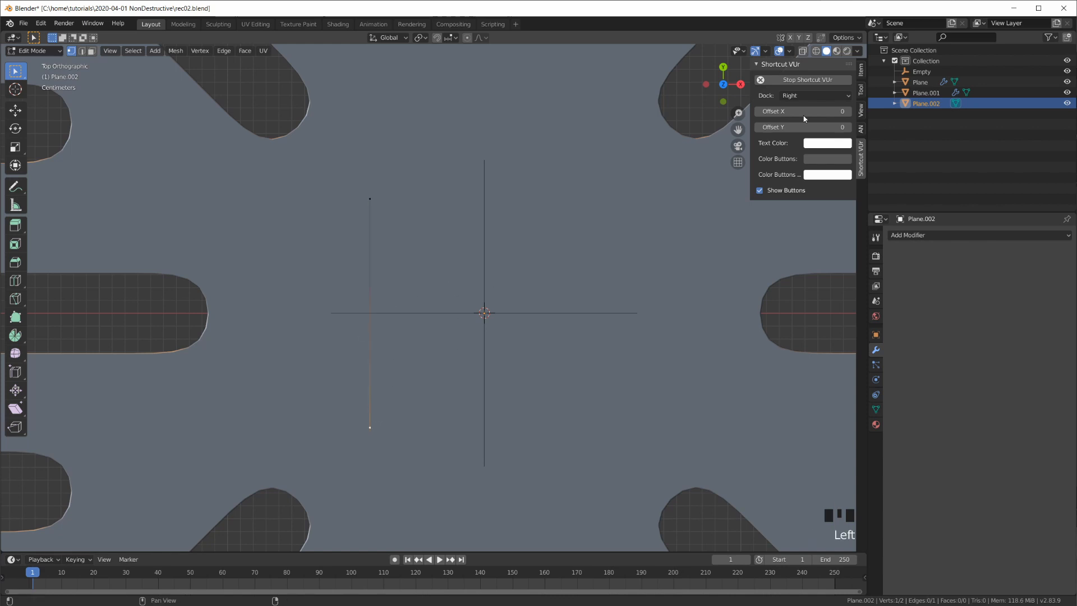
left_click(861, 69)
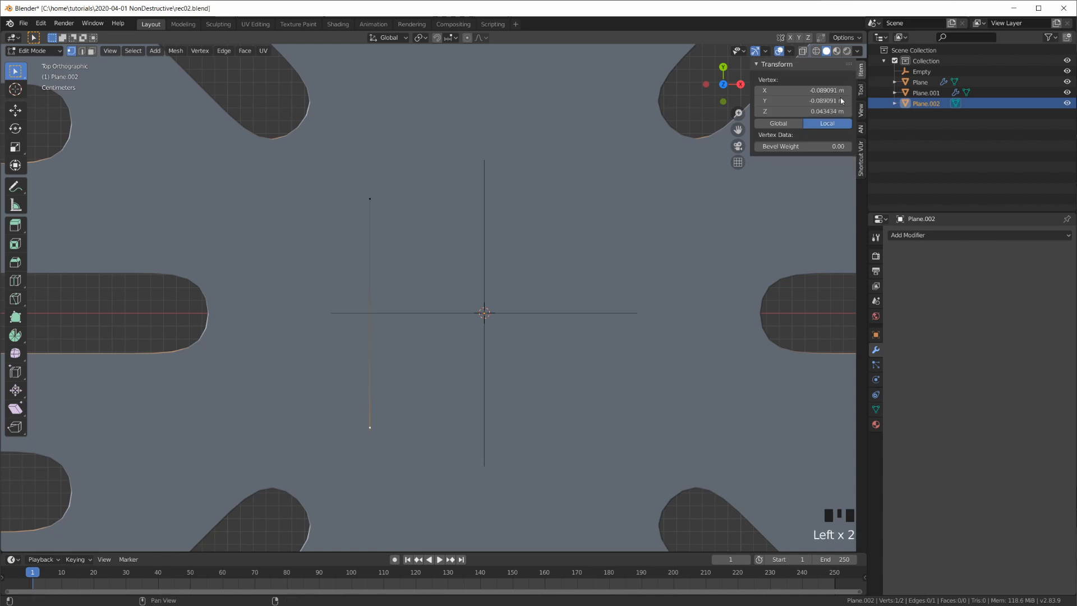
left_click(797, 101)
type("0")
key("Return")
- Select the whole edge and set its local X coordinate to 0 so it starts at the plate's center
key("a")
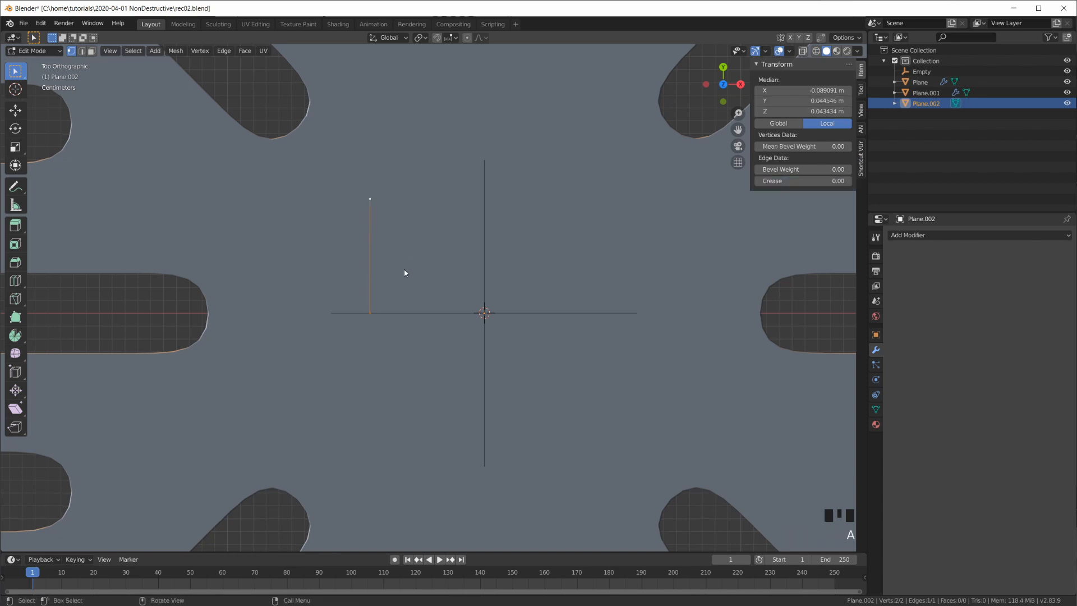
left_click(789, 91)
type("0")
key("Return")
scroll(430, 290, "up", 4)
middle_click_drag(537, 308, 527, 353, "shift")
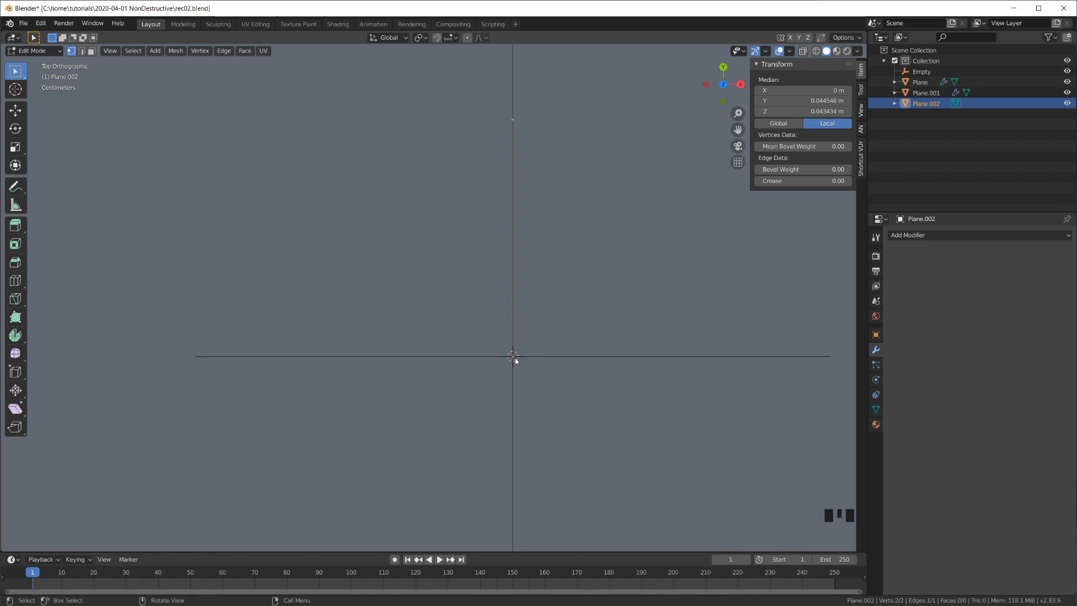
- Check the edge's outer vertex against the surrounding slots, reselect the whole edge and return to Object Mode
left_click(514, 120)
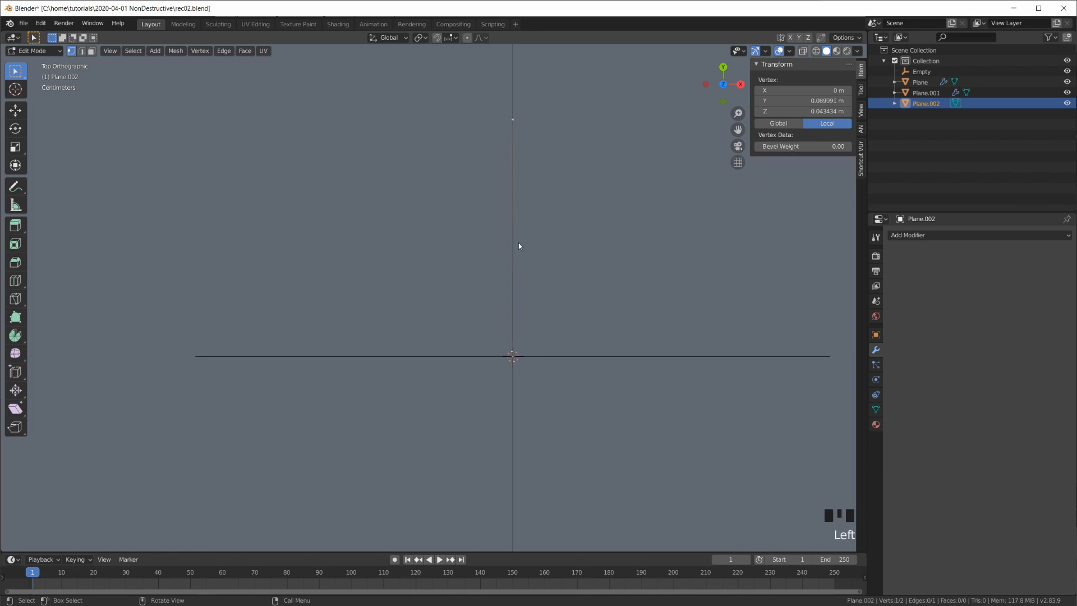
scroll(487, 299, "down", 3)
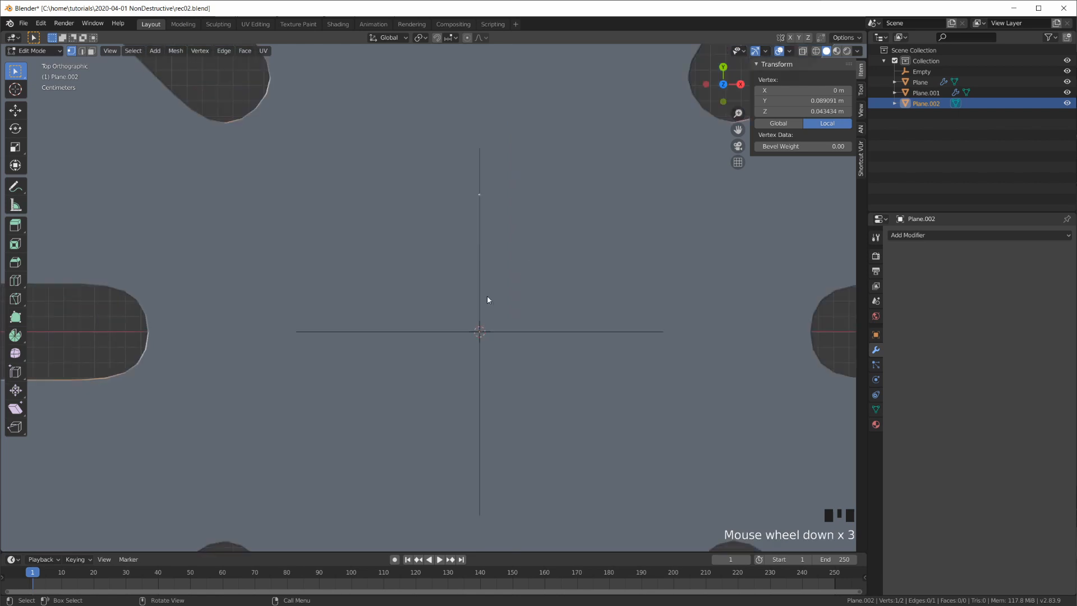
scroll(494, 270, "down", 2)
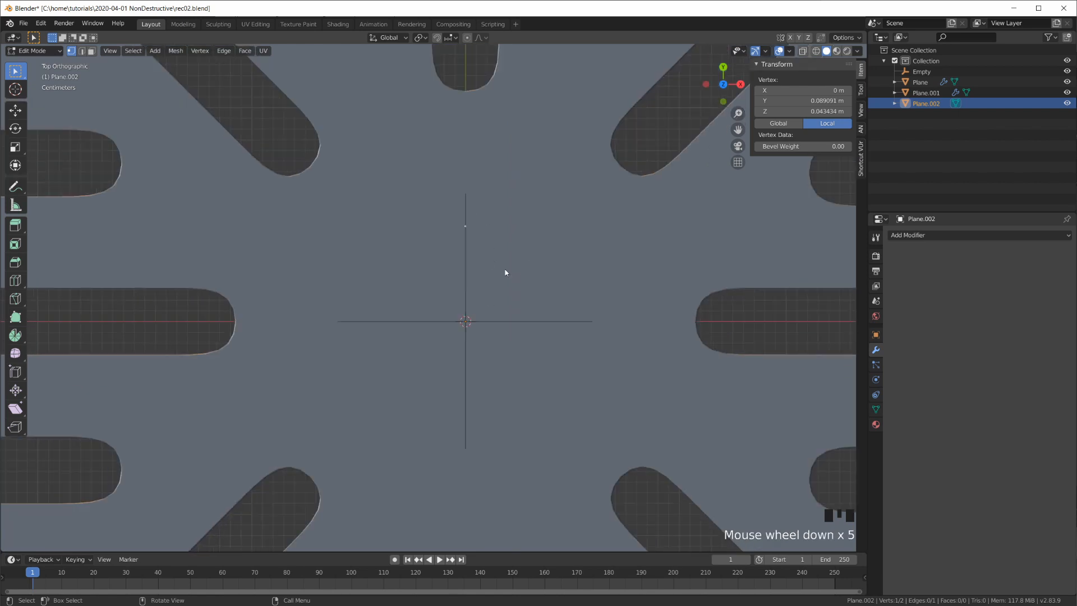
key("a")
scroll(478, 286, "up", 2)
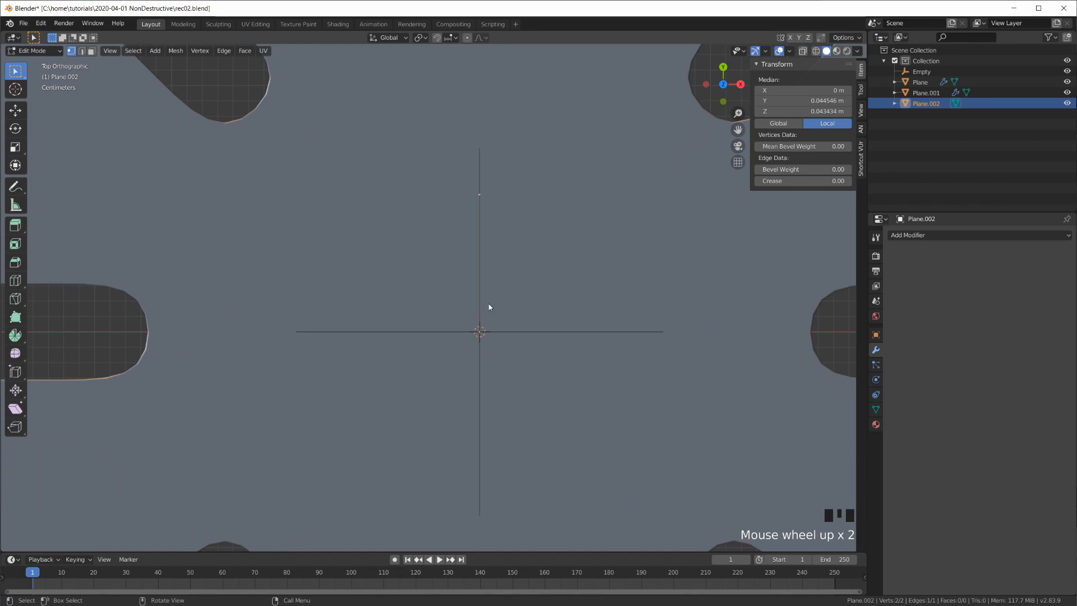
scroll(499, 300, "down", 3)
key("Tab")
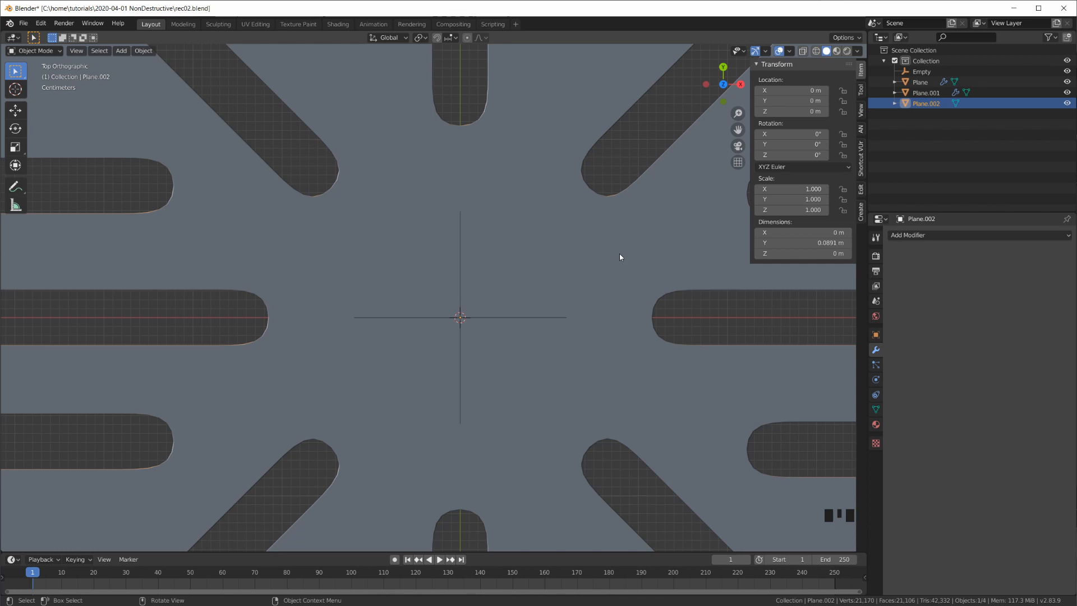
- Isolate the edge in local view and add a Screw modifier that revolves it 360° around Z into a disc
key("KP_Divide")
scroll(627, 271, "down", 3)
scroll(611, 292, "up", 2)
middle_click_drag(603, 303, 598, 301, "shift")
middle_click_drag(635, 382, 641, 350)
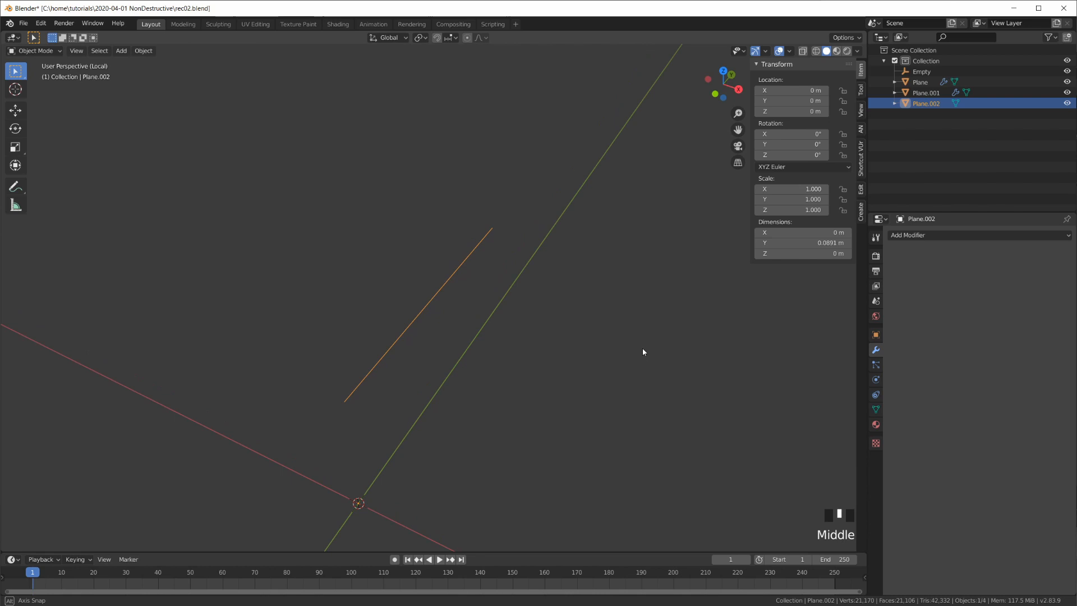
scroll(641, 352, "down", 3)
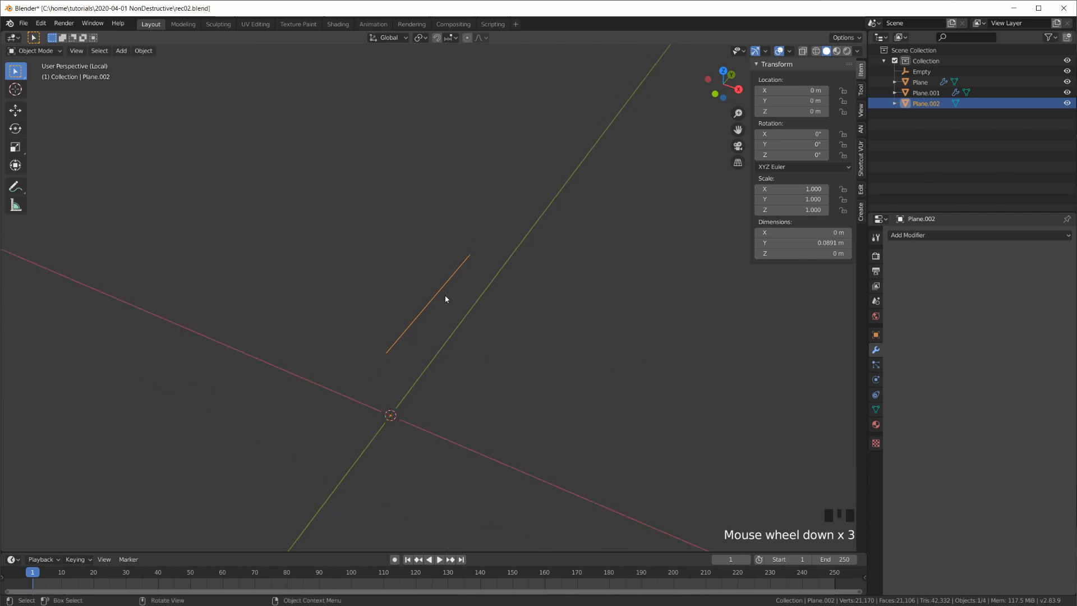
left_click(944, 235)
left_click(863, 373)
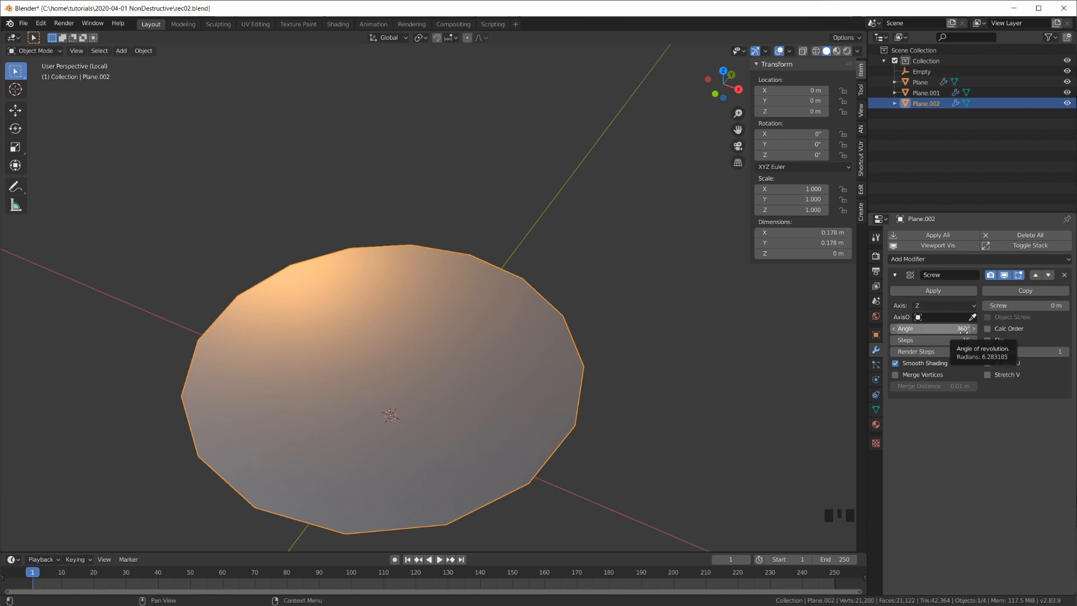
- Show the wireframe overlay and enable Merge Vertices and Calc Order in the disc's Screw modifier
left_click(789, 51)
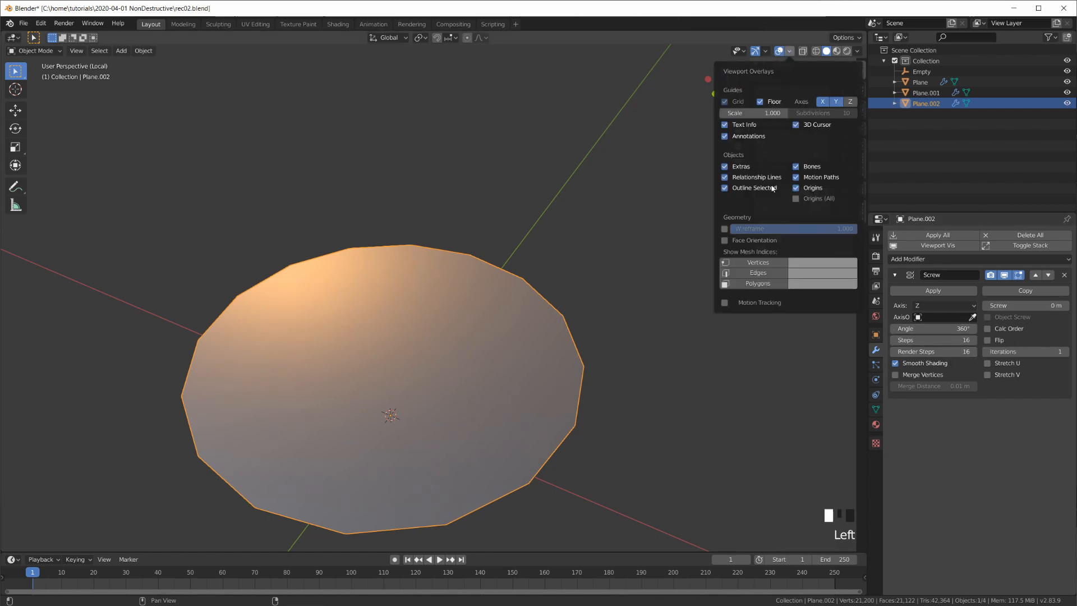
left_click(738, 228)
mouse_move(593, 370)
middle_mouse_down()
mouse_move(594, 341)
mouse_move(593, 353)
middle_mouse_up()
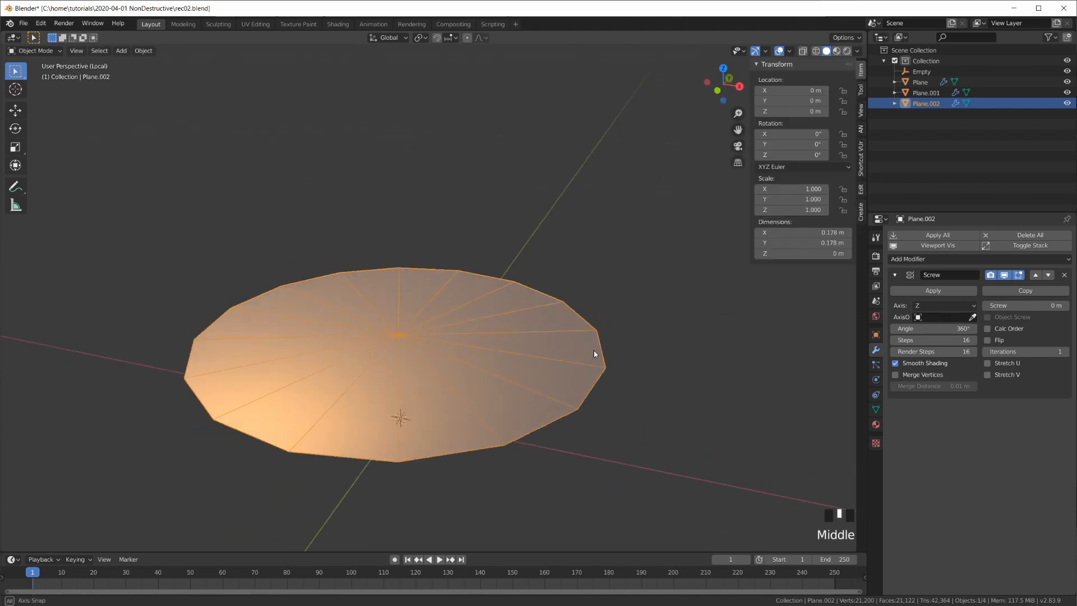
left_click(896, 376)
left_click(988, 330)
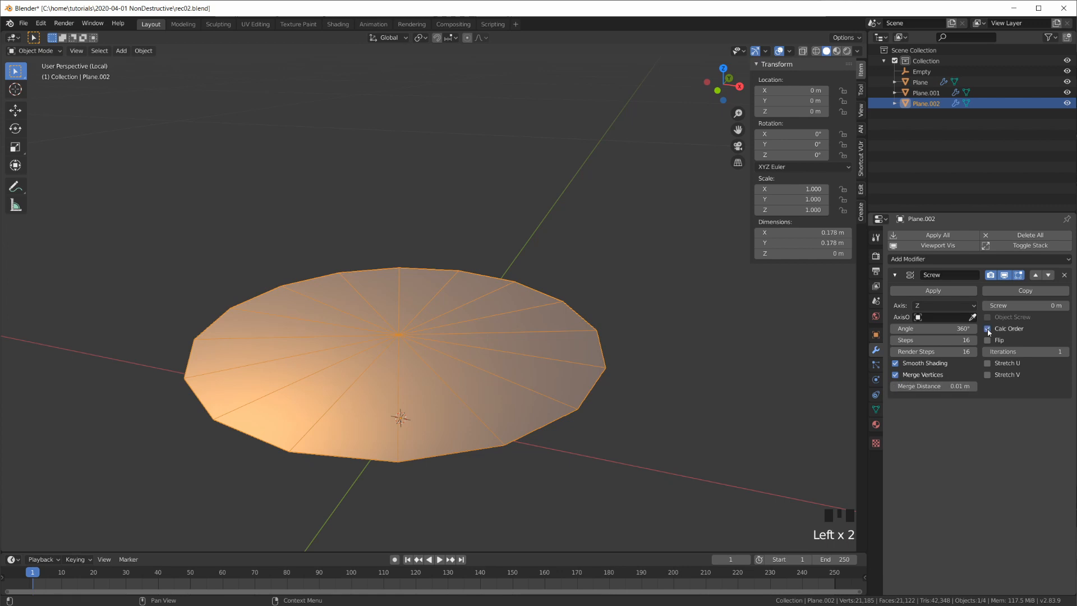
mouse_move(485, 343)
middle_mouse_down()
mouse_move(489, 385)
mouse_move(494, 343)
middle_mouse_up()
- Try 29 steps in the disc's Screw modifier and set the steps back to 16
mouse_move(942, 340)
left_mouse_down()
mouse_move(933, 340)
mouse_move(953, 341)
mouse_move(932, 341)
mouse_move(964, 341)
mouse_move(944, 343)
left_mouse_up()
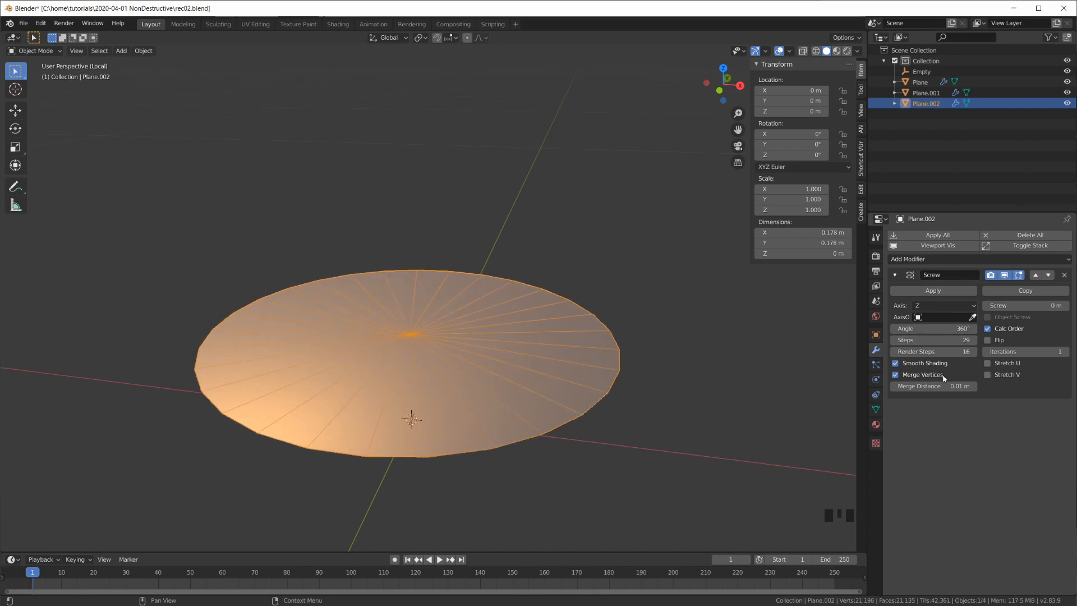
left_click(945, 343)
type("16")
key("Return")
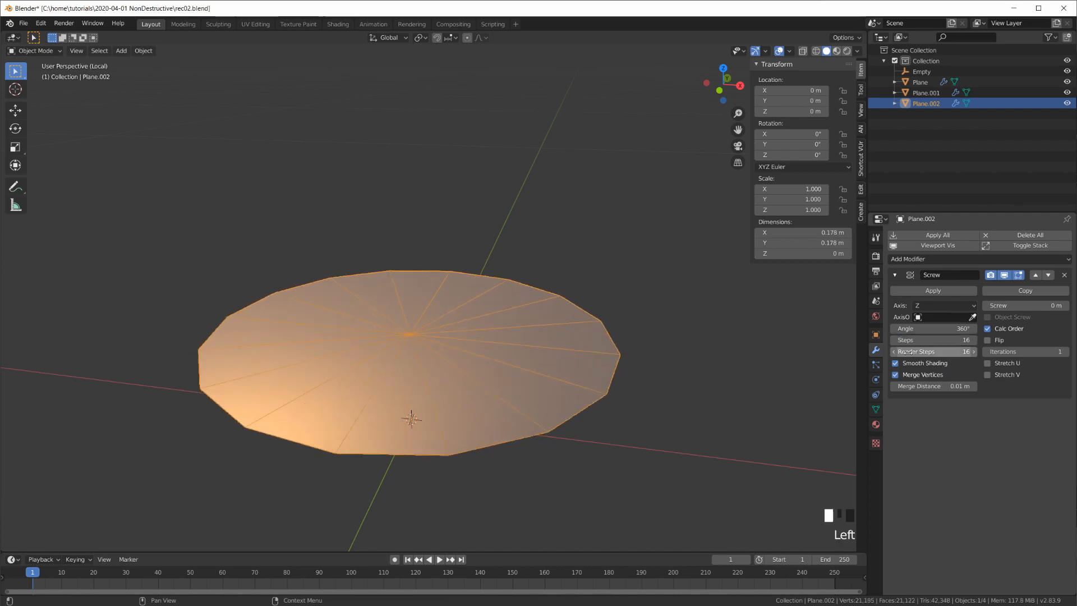
- Add a Solidify modifier to the disc and set its thickness to 0.07 m to form a cylinder
middle_click_drag(513, 251, 536, 225)
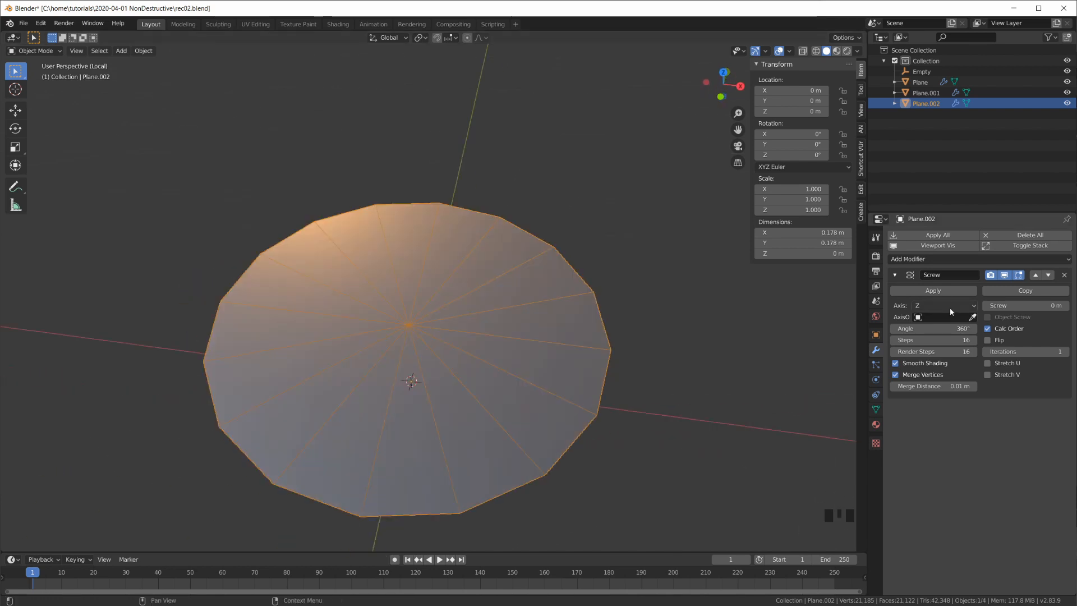
left_click(928, 258)
left_click(884, 426)
middle_click_drag(864, 425, 523, 393)
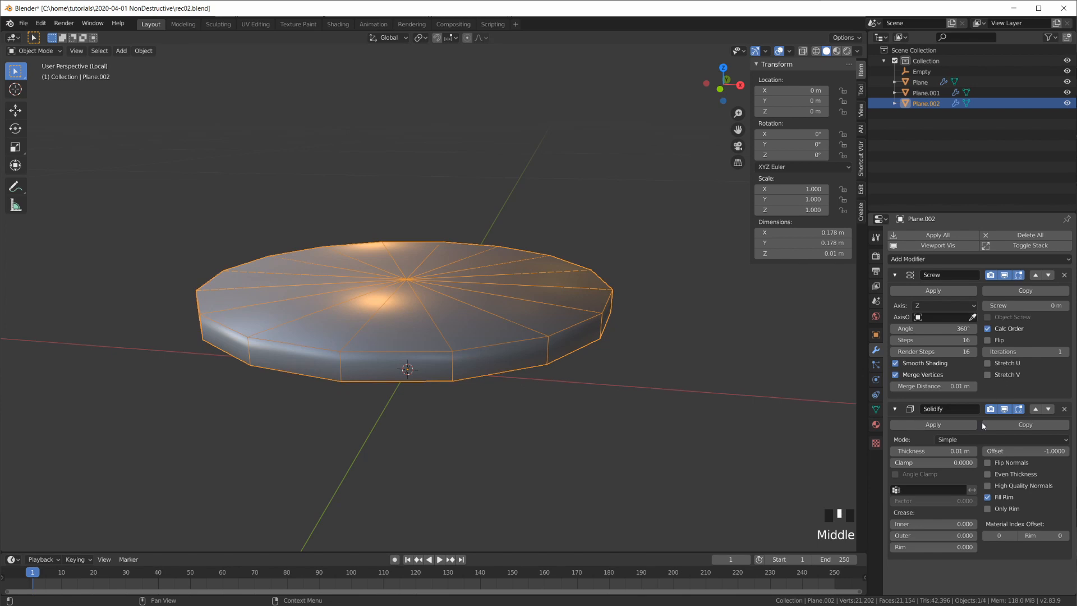
left_click_drag(948, 451, 979, 450)
middle_click_drag(689, 413, 570, 373)
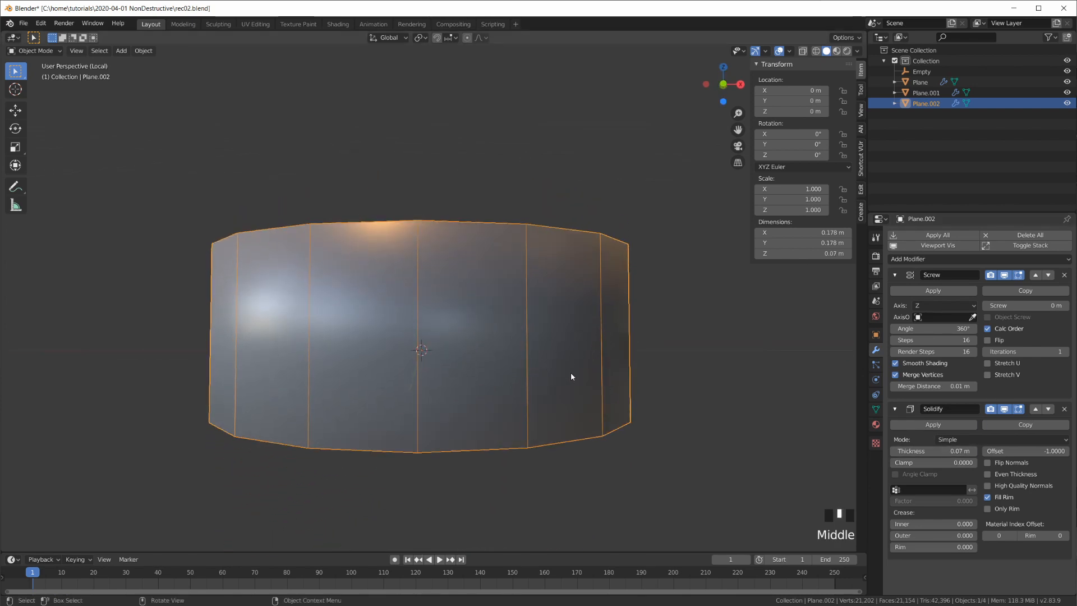
key("KP_1")
middle_click_drag(512, 341, 502, 379)
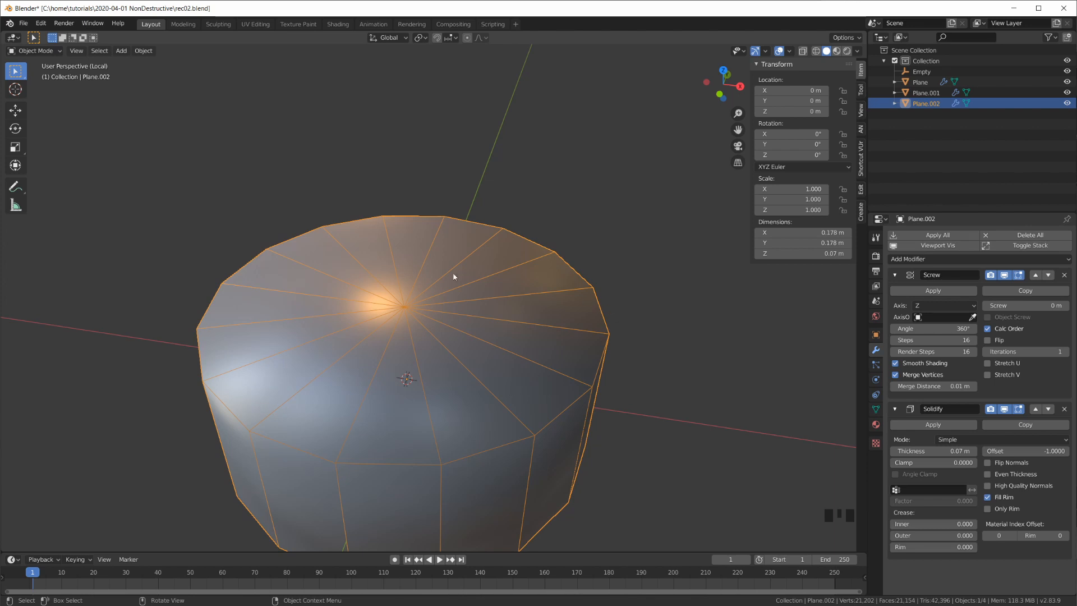
- Leave local view, add the slotted plate to the selection as active object and cut the cylinder from it with a Brush Boolean Difference
key("KP_Divide")
scroll(564, 328, "down", 2)
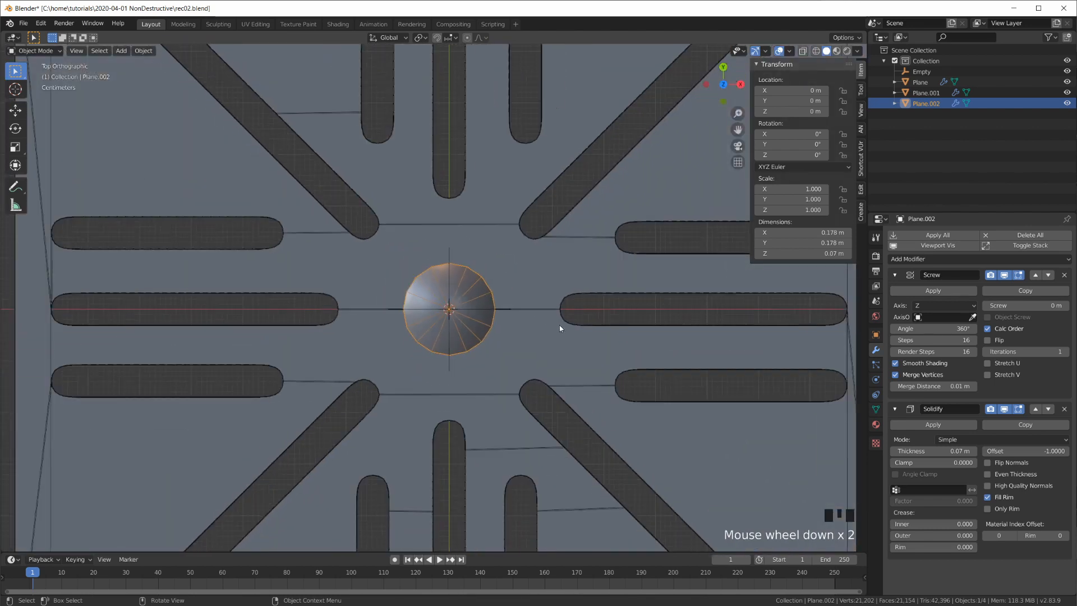
scroll(560, 327, "down", 1)
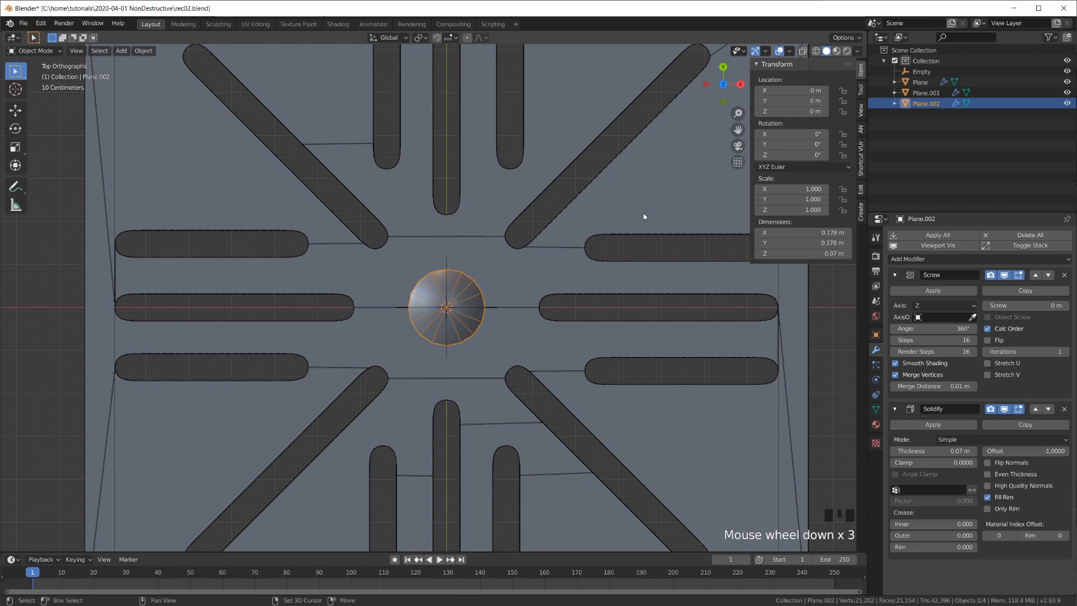
left_click(642, 193, "shift")
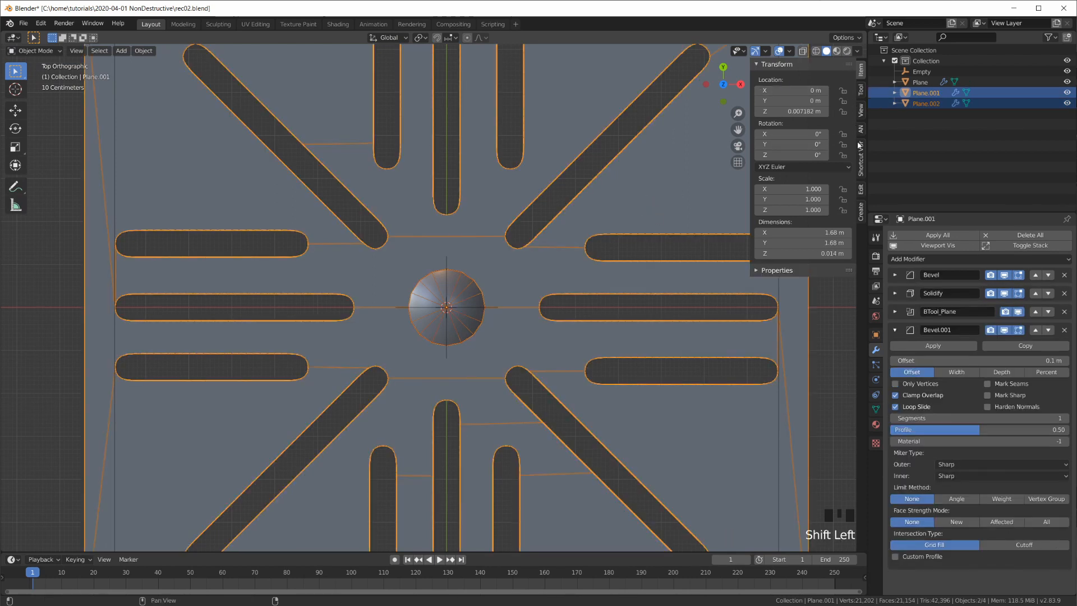
left_click(860, 191)
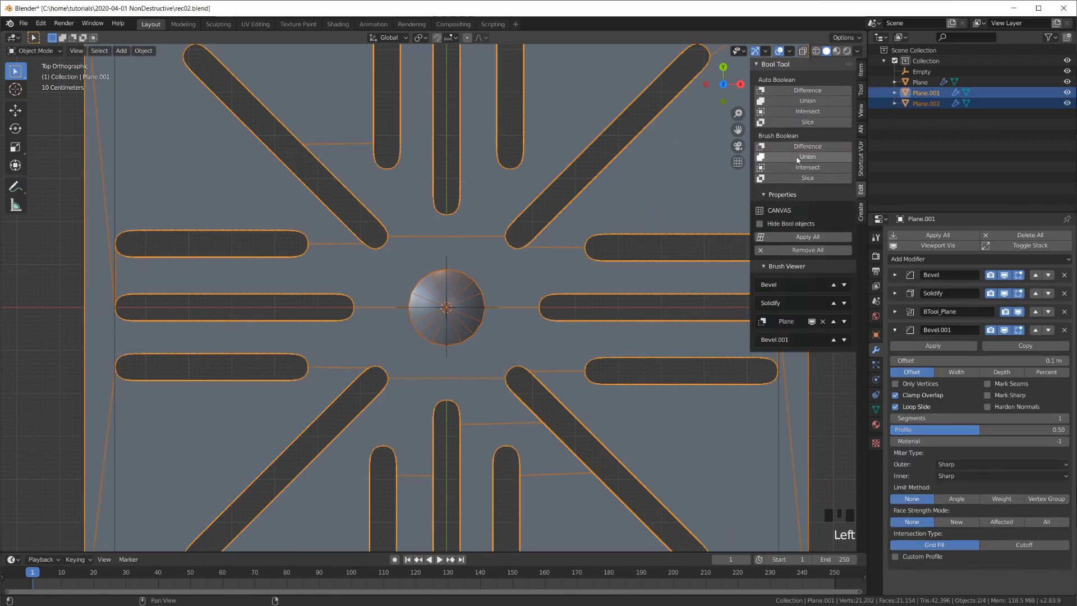
left_click(808, 146)
scroll(547, 358, "up", 2)
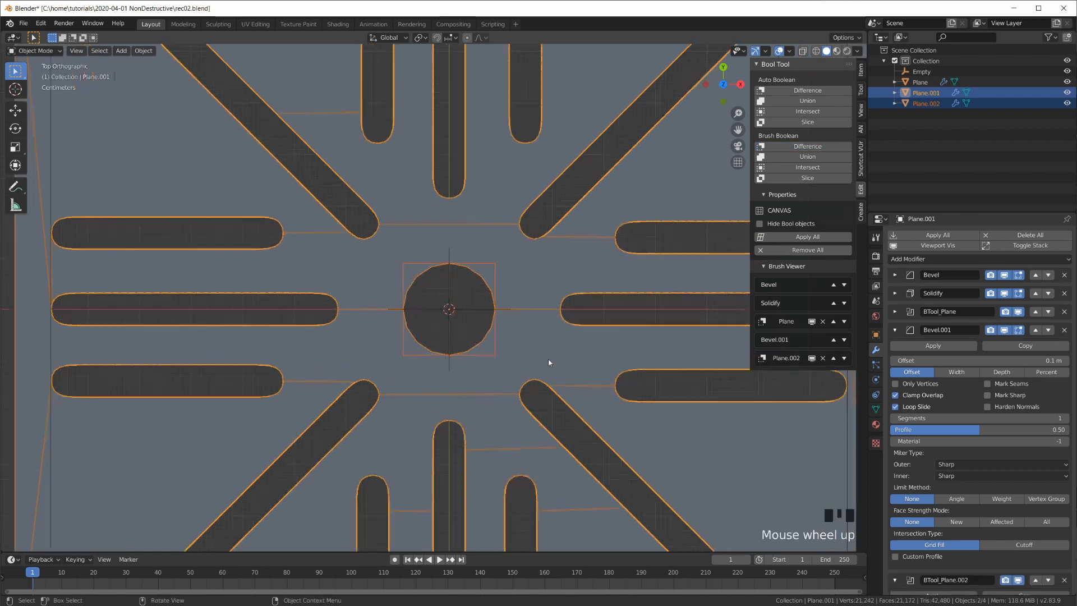
- Collapse the plate's expanded modifiers and move the BTool_Plane.002 boolean above Bevel.001 in the stack
scroll(547, 359, "down", 4)
scroll(548, 358, "up", 1)
middle_click_drag(549, 359, 573, 359, "shift")
scroll(575, 362, "up", 1)
scroll(574, 361, "up", 1)
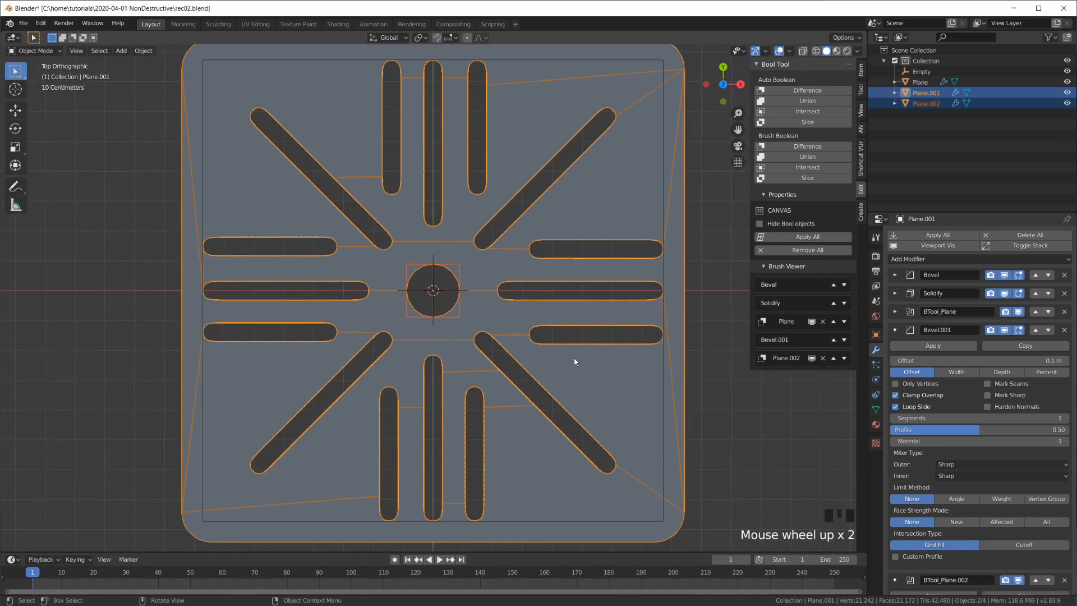
left_click(775, 64)
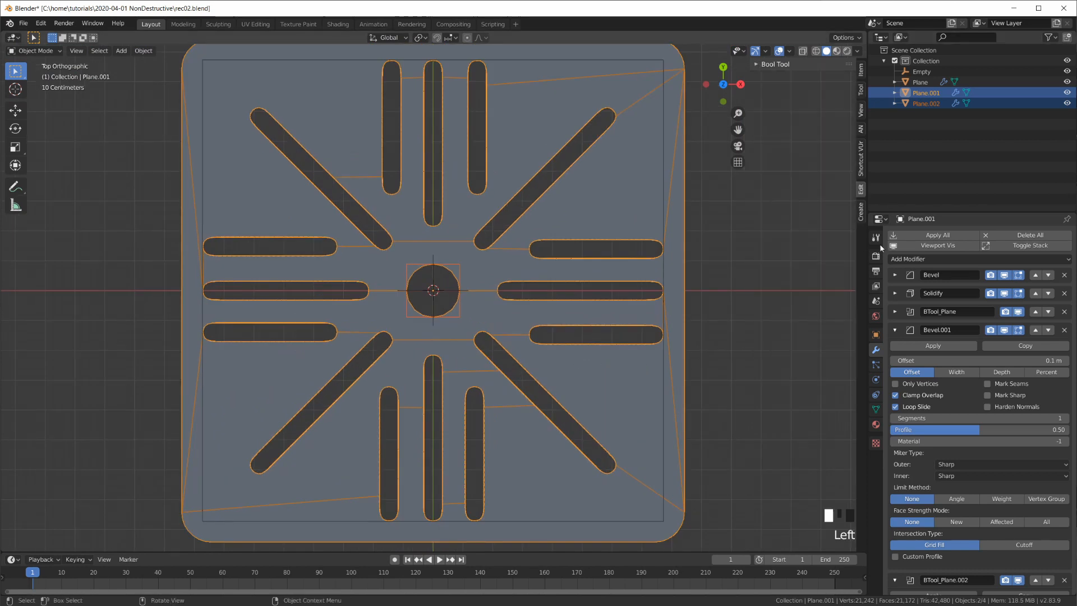
left_click(894, 329)
left_click(902, 348)
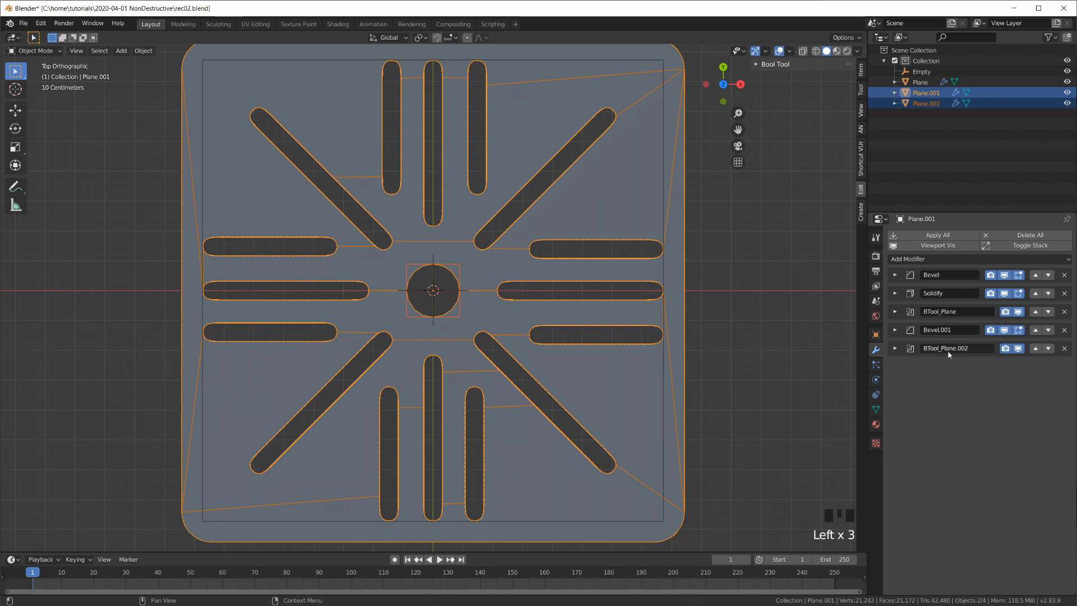
left_click(1035, 347)
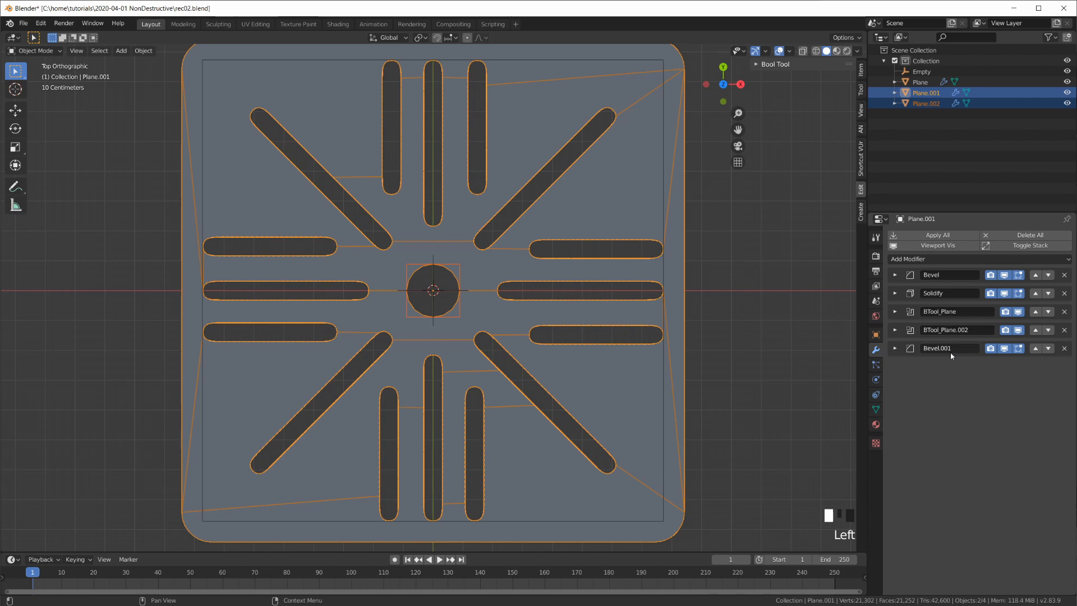
- Turn off the wireframe overlay to view the plate's round center hole and slots without mesh lines
scroll(637, 382, "up", 3)
middle_click_drag(637, 382, 621, 321)
scroll(620, 320, "down", 2)
scroll(620, 318, "down", 1)
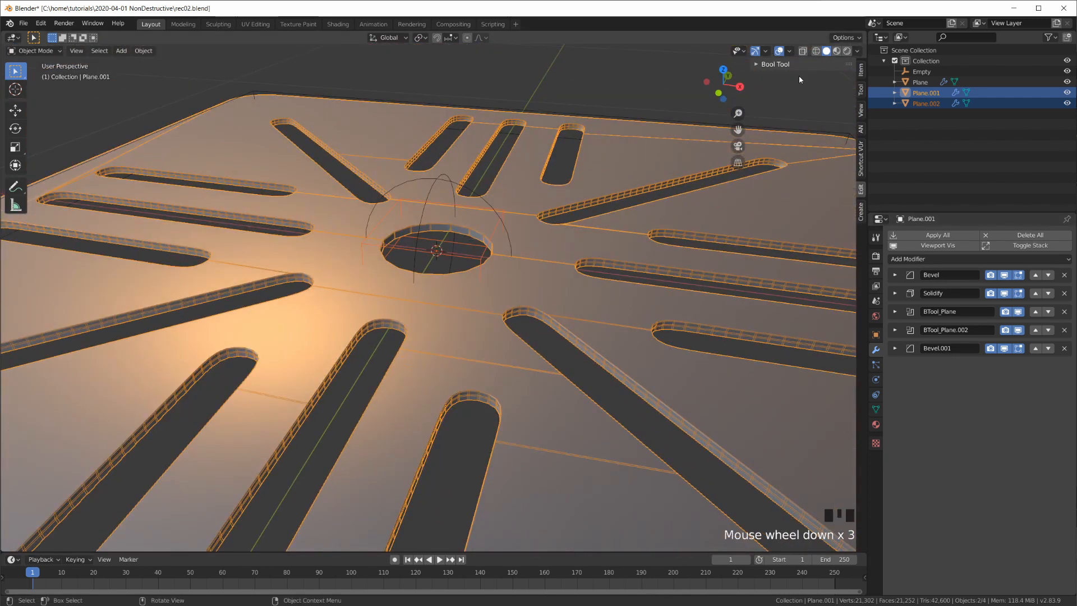
left_click(790, 51)
left_click(724, 229)
- Select the center hole's cylindrical cutter and look at its source edge in Edit Mode before returning to Object Mode
scroll(385, 254, "up", 3)
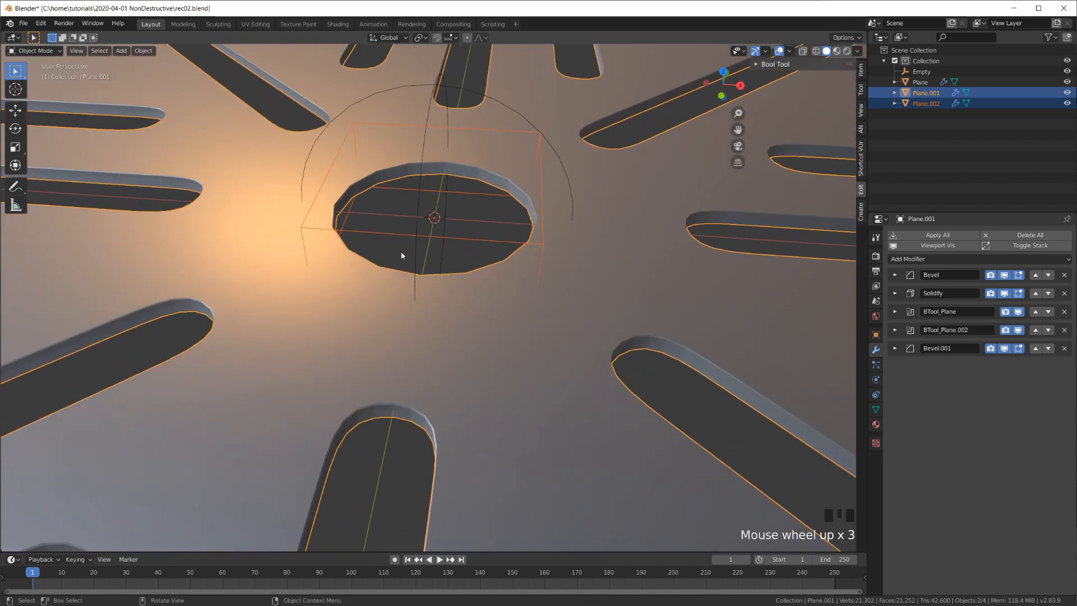
middle_click_drag(402, 255, 518, 266, "shift")
left_click(524, 172)
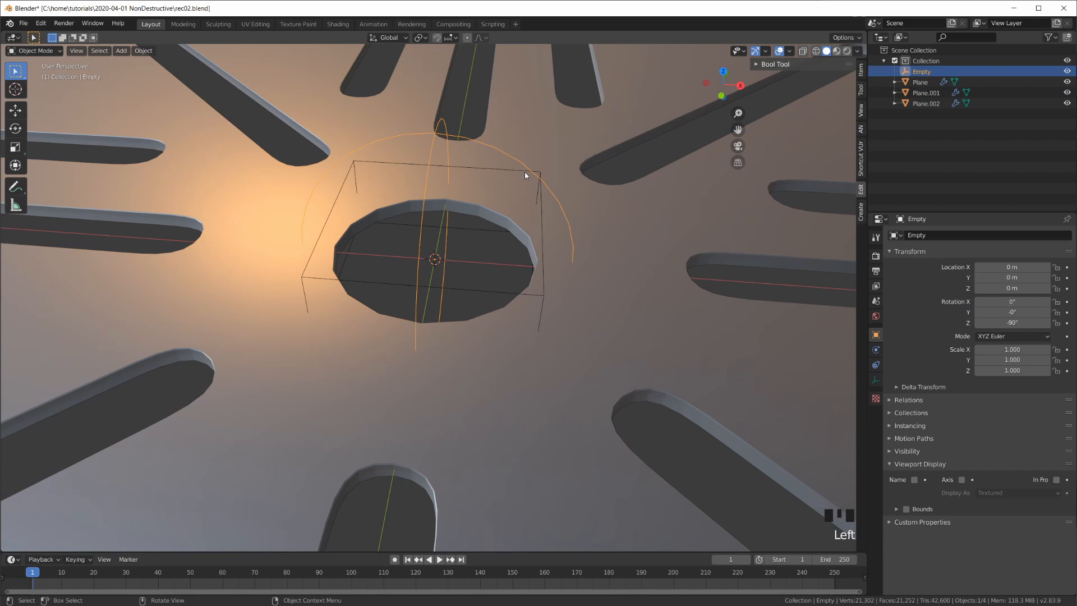
left_click(524, 172)
middle_click_drag(510, 211, 483, 206)
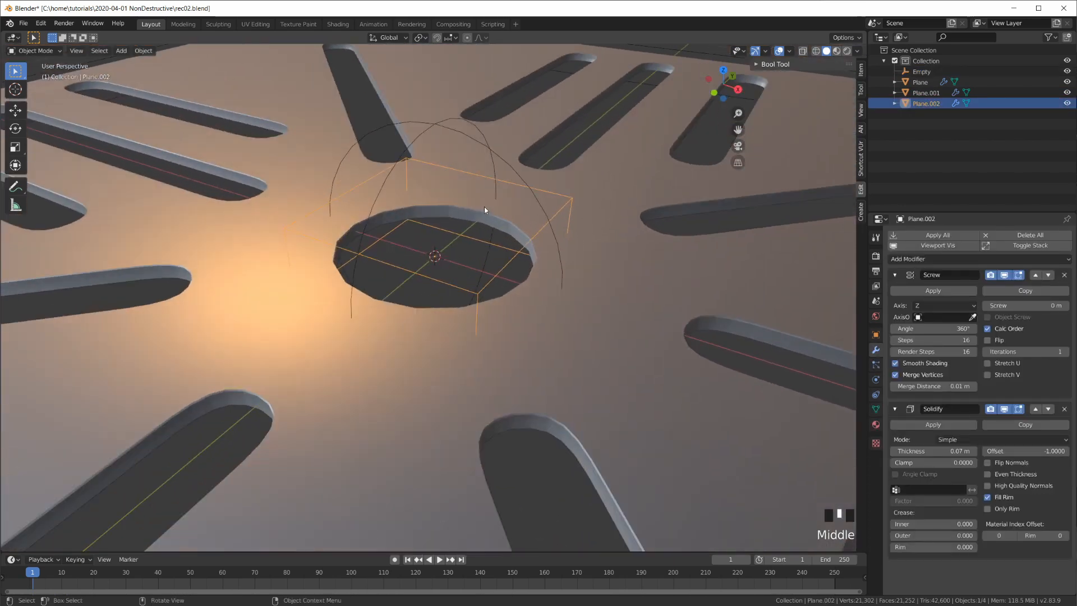
key("Tab")
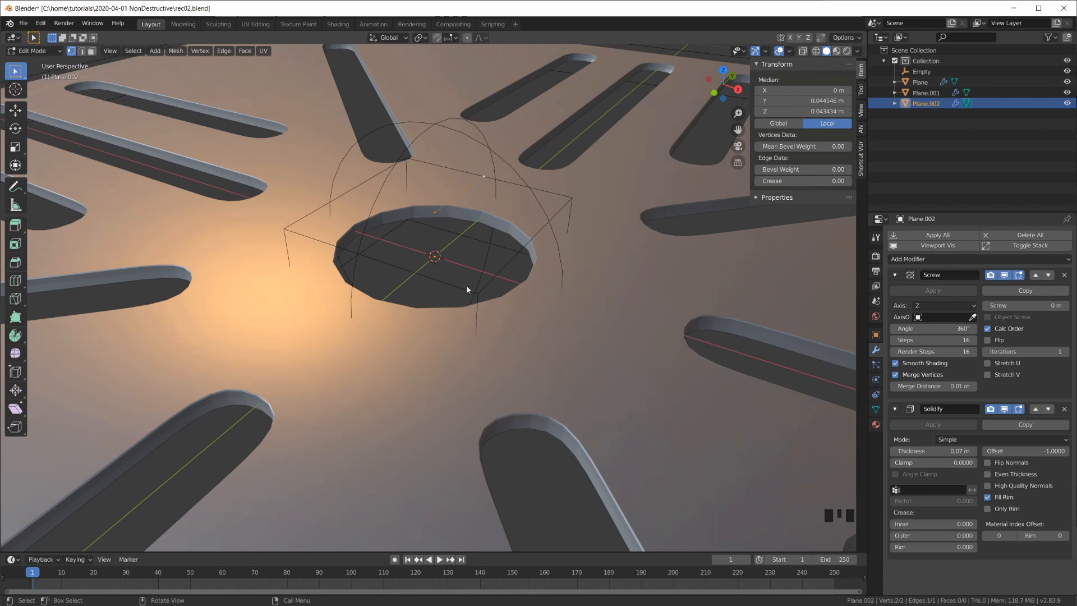
key("Tab")
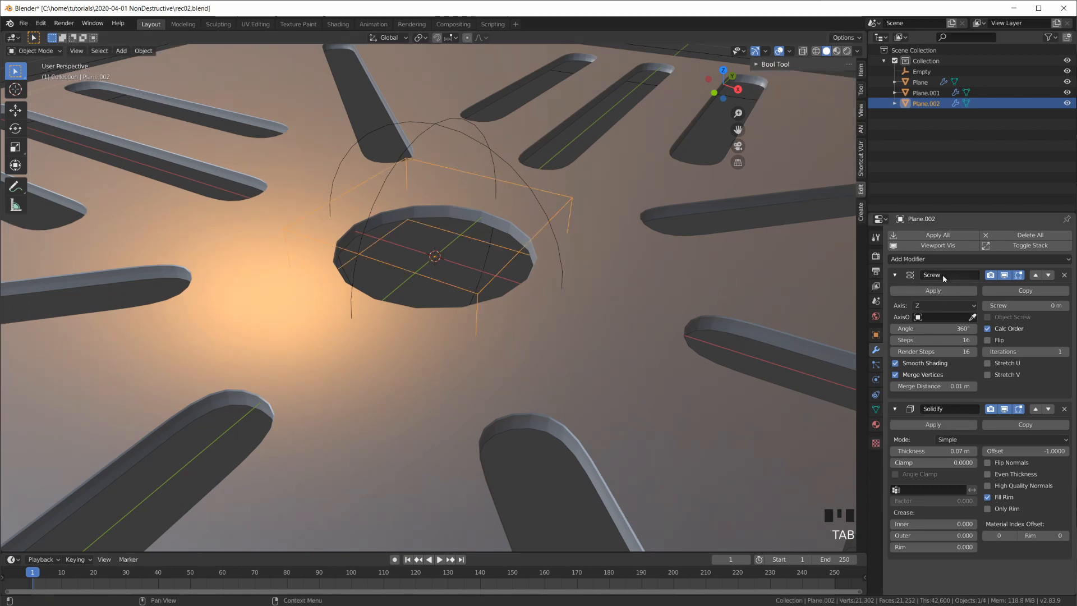
- Set both the steps and the render steps of the cutter's Screw modifier to 32
mouse_move(953, 342)
left_mouse_down()
mouse_move(919, 342)
mouse_move(946, 339)
left_mouse_up()
left_click(934, 343)
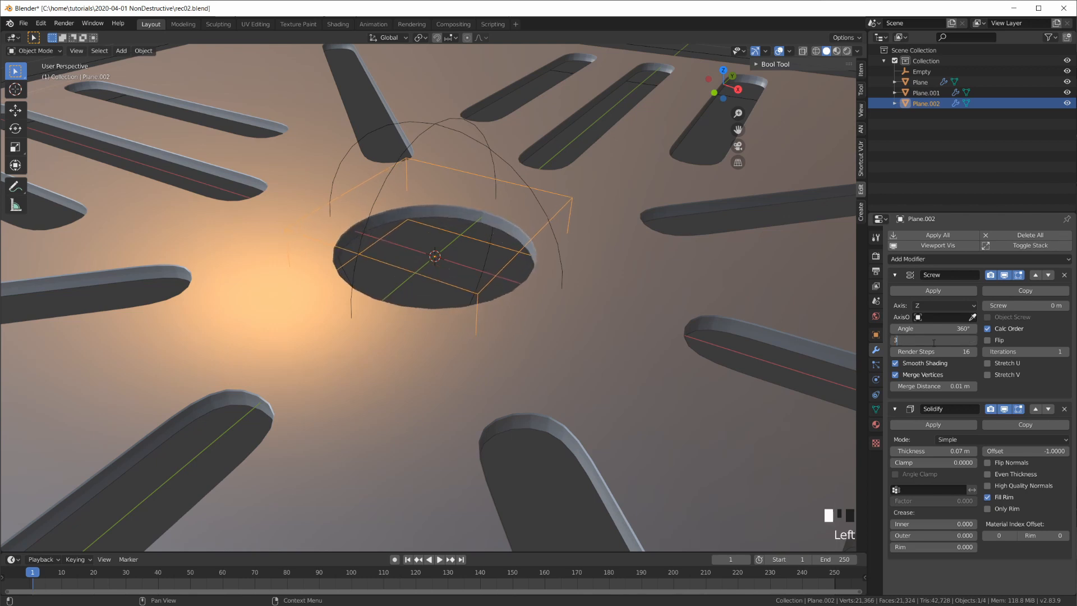
type("32")
key("Tab")
key("Return")
- Inspect the center hole's wall up close and toggle the Screw modifier's Smooth Shading off and back on
middle_click_drag(512, 247, 505, 218)
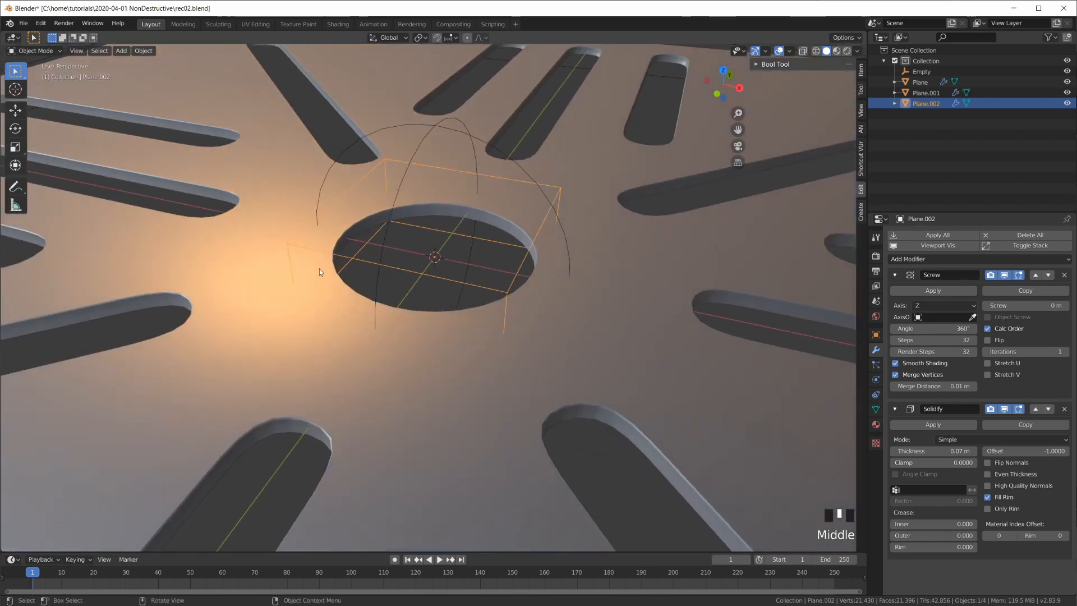
scroll(517, 288, "up", 3)
middle_click_drag(518, 288, 532, 277)
double_click(923, 368)
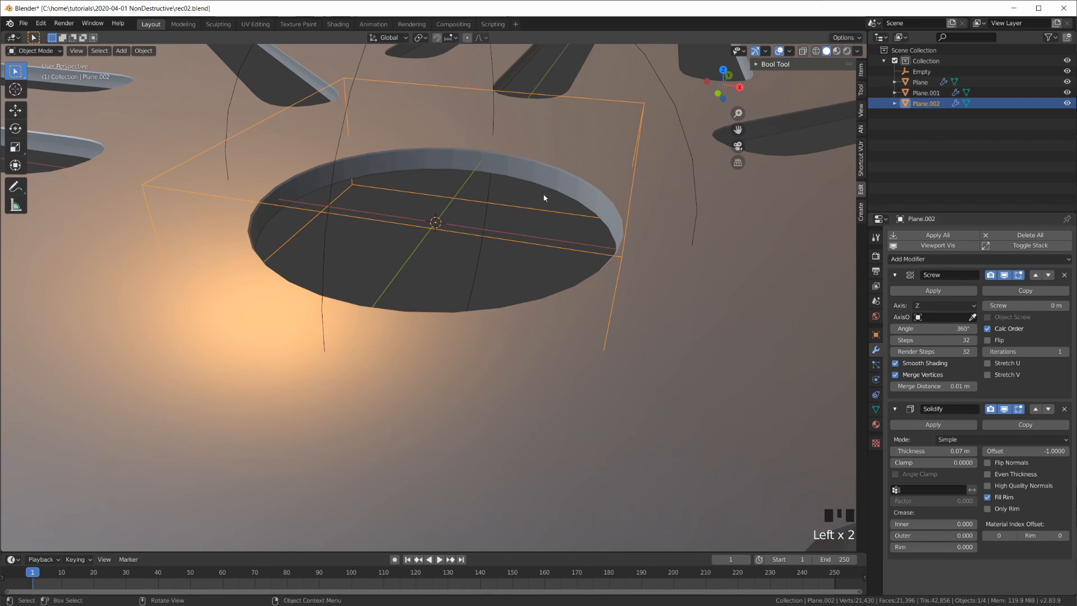
- Examine the center hole and the slotted plate up close, from above and in perspective
middle_click_drag(545, 197, 447, 178)
middle_click_drag(585, 216, 556, 239)
scroll(621, 265, "down", 7)
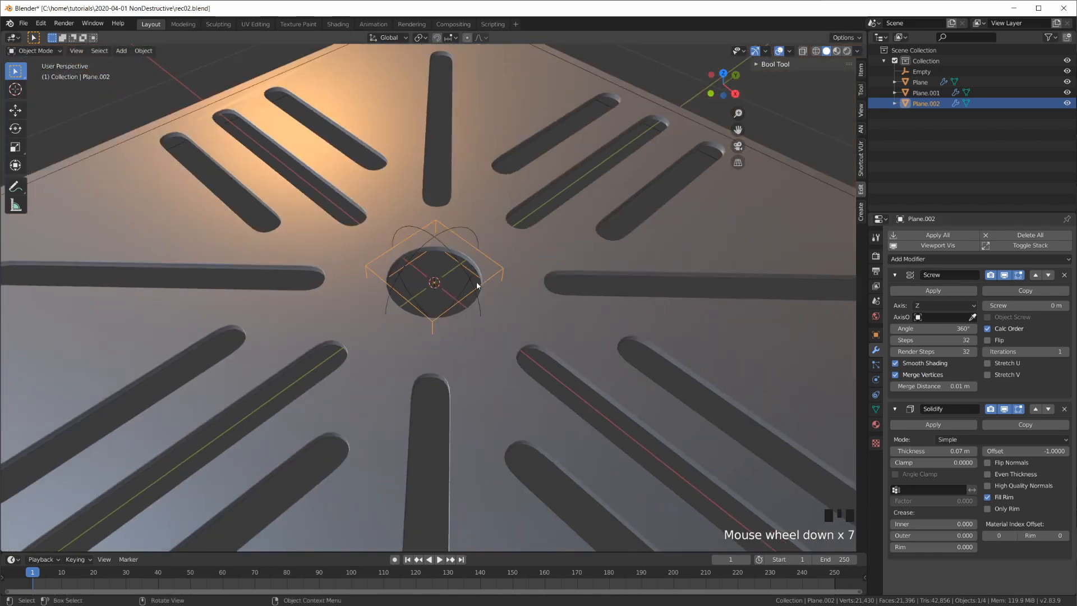
middle_click_drag(476, 280, 506, 272)
key("KP_7")
scroll(468, 306, "down", 5)
mouse_move(445, 368)
middle_mouse_down("shift")
mouse_move(449, 358)
mouse_move(485, 393)
mouse_move(479, 352)
mouse_move(435, 367)
mouse_move(455, 361)
middle_mouse_up("shift")
scroll(452, 370, "up", 2)
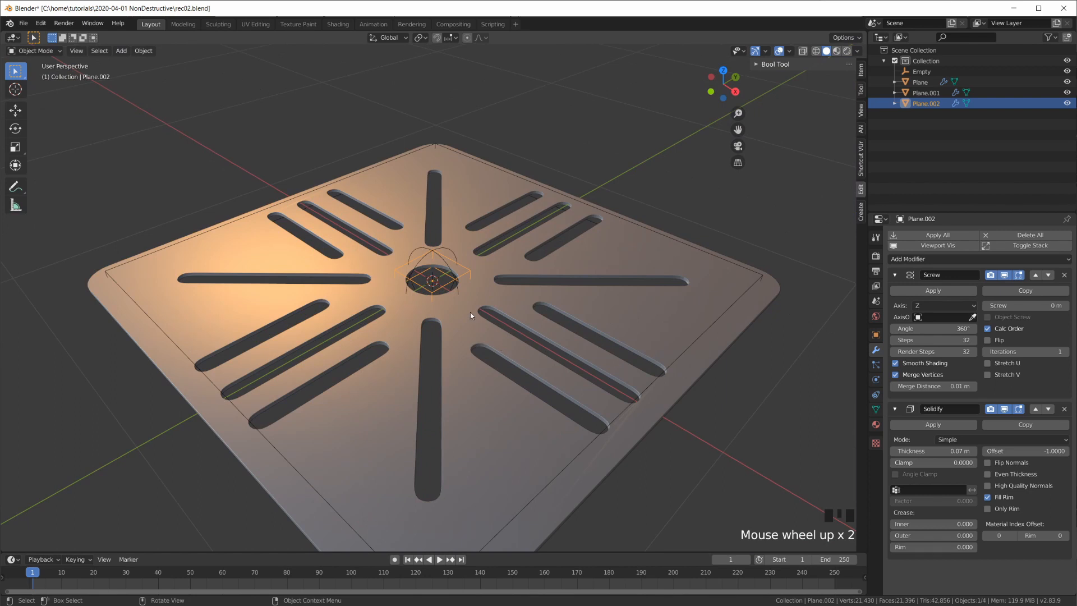
scroll(470, 312, "up", 2)
scroll(564, 331, "down", 2)
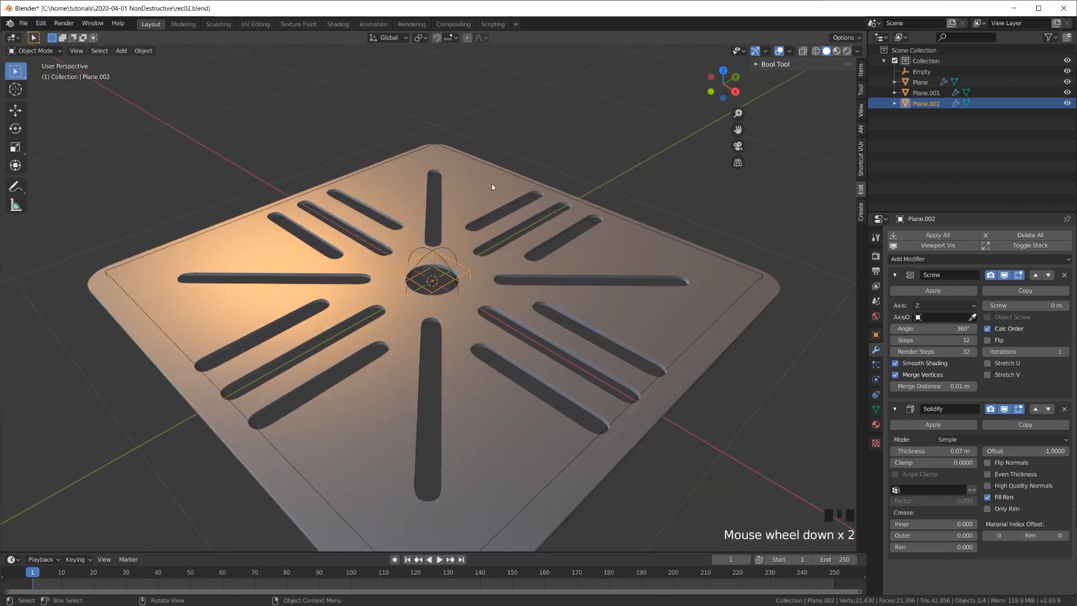
- In the slot cutter's Edit Mode, move the inner vertex of the slot on the X axis along X to about 0.233 m
left_click(713, 328)
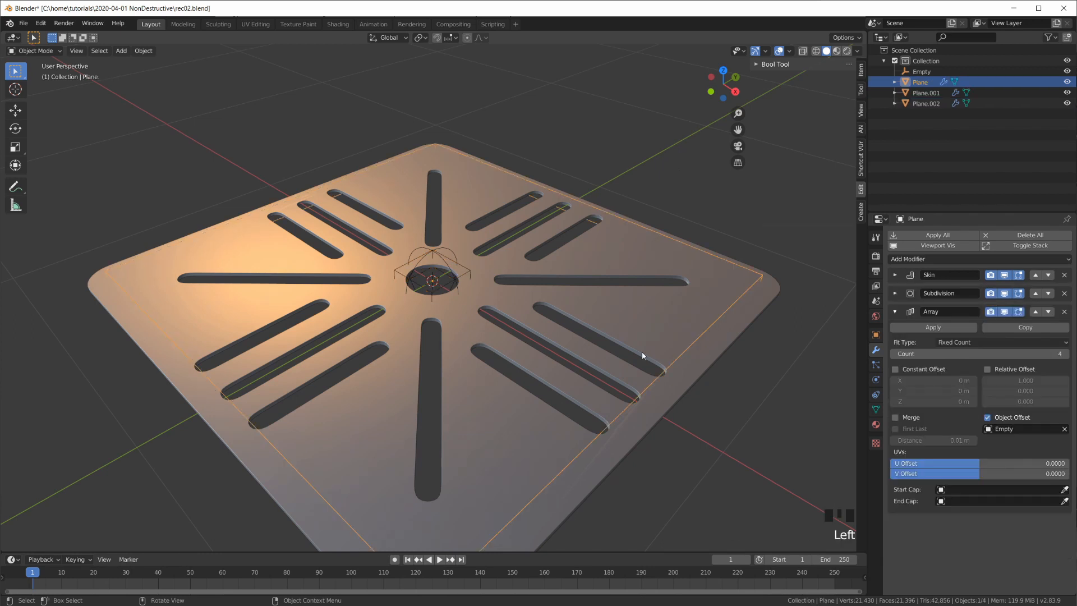
key("Tab")
middle_click_drag(631, 354, 661, 365)
left_click(588, 360)
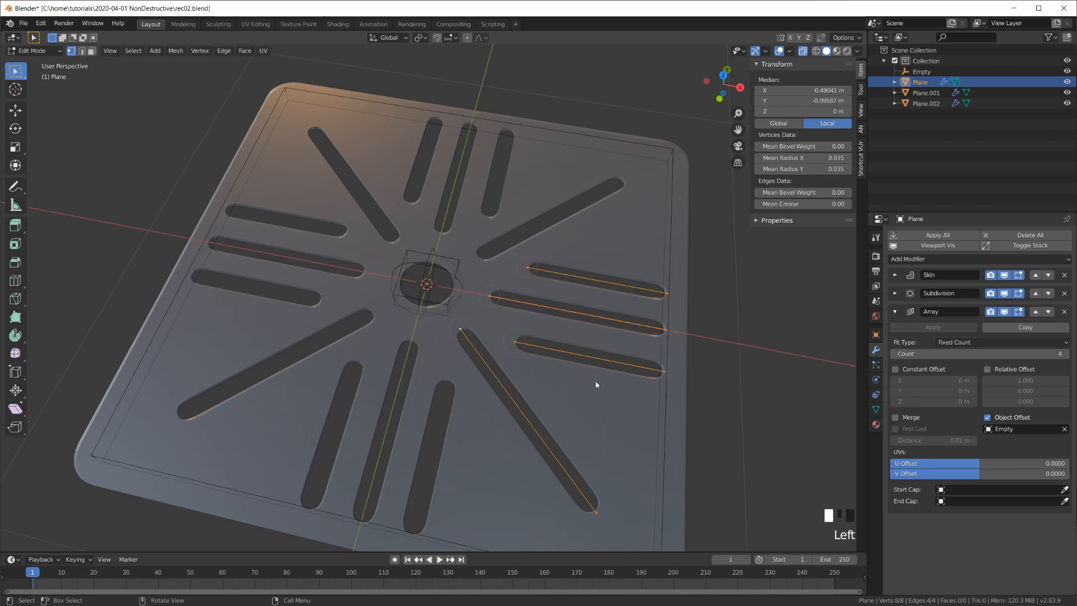
scroll(580, 385, "up", 1)
left_click(503, 300)
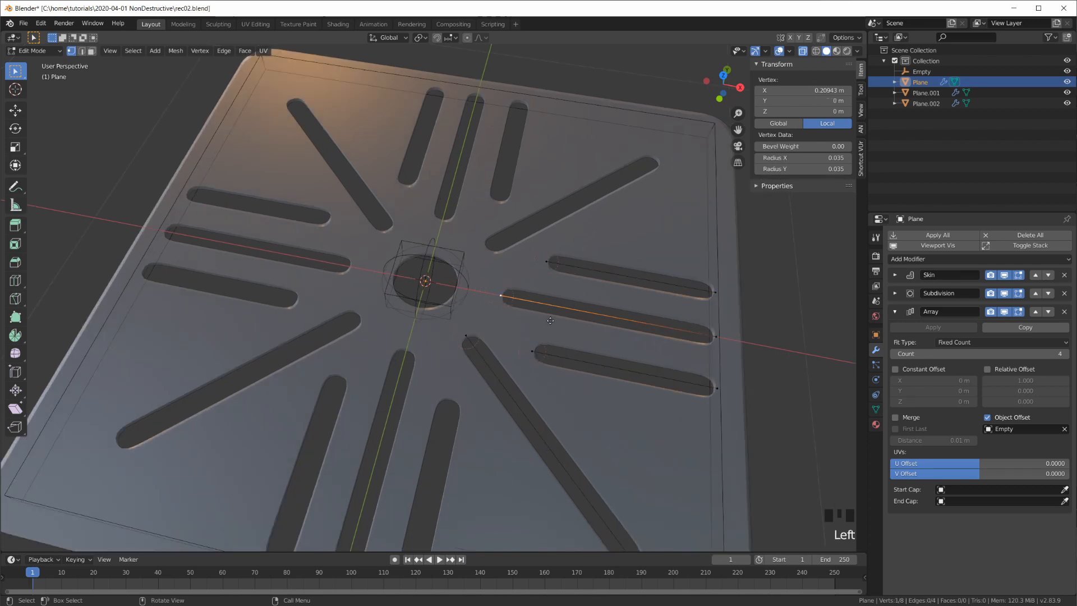
key("g")
key("x")
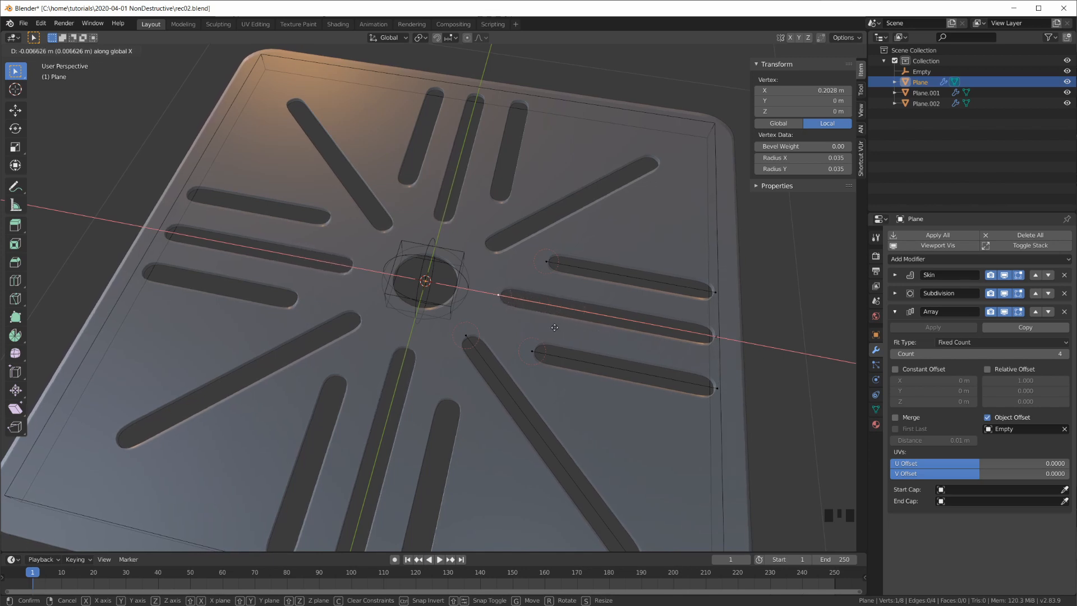
left_click(558, 333)
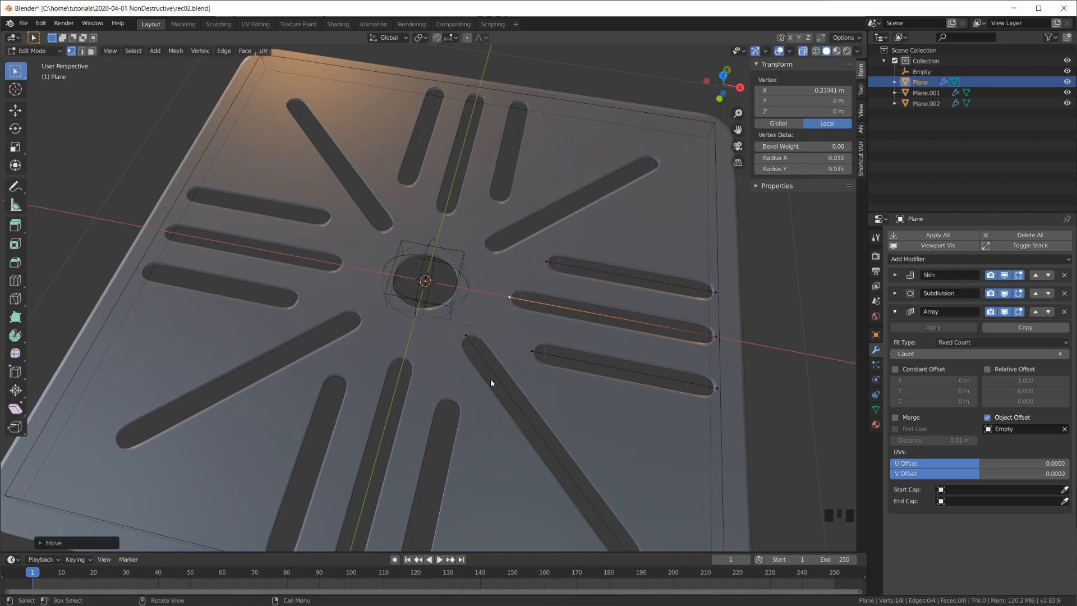
- Widen the diagonal slot by resizing the skin radius of both its end vertices to about 0.044
left_click(465, 334)
middle_click_drag(560, 415, 543, 362, "shift")
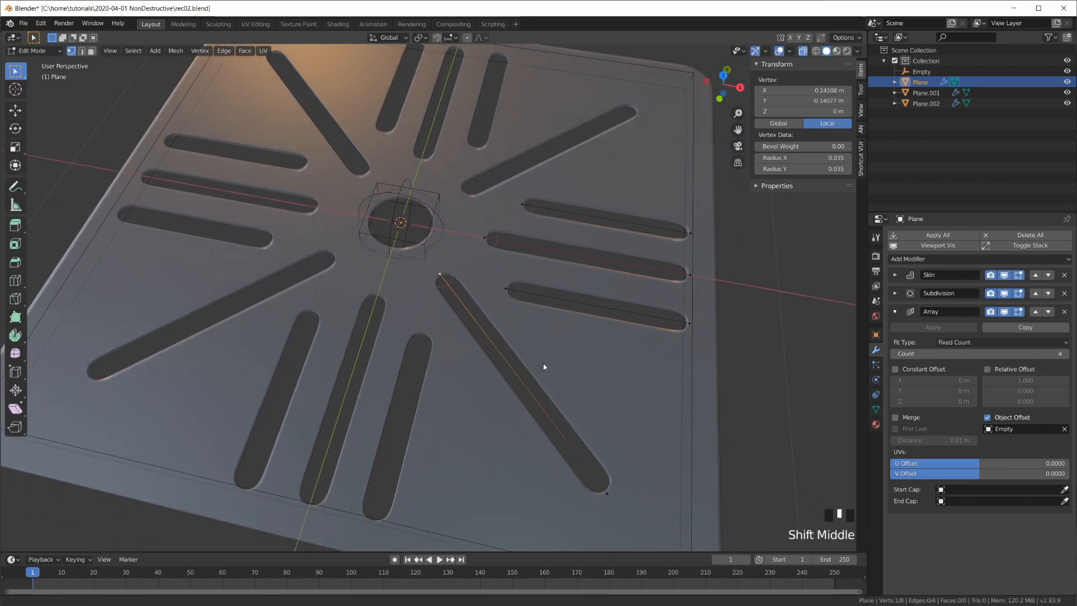
left_click(606, 494, "shift")
key("ctrl+a")
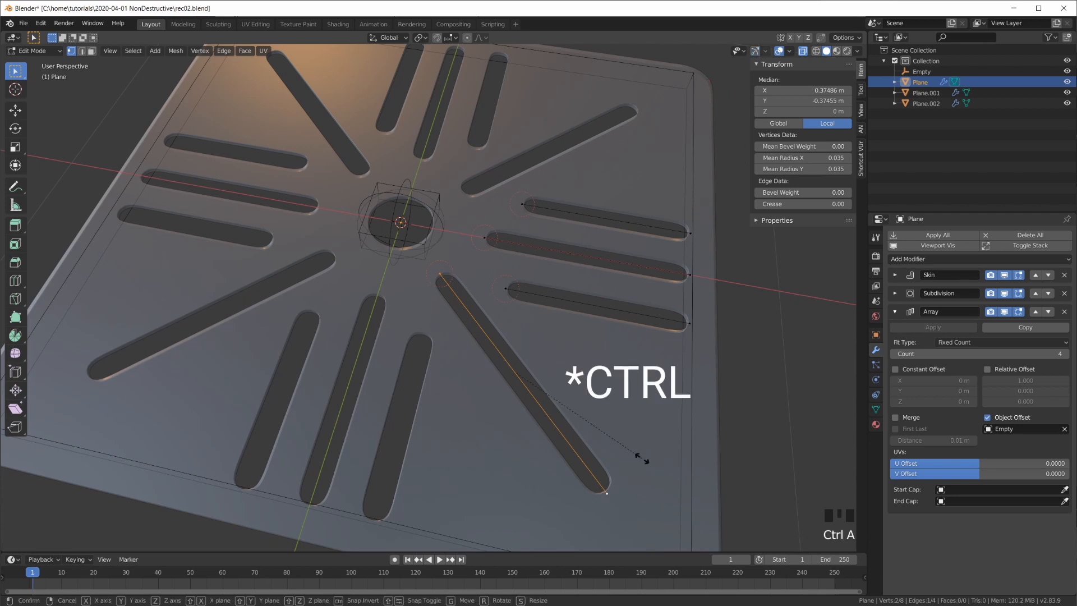
left_click(687, 452)
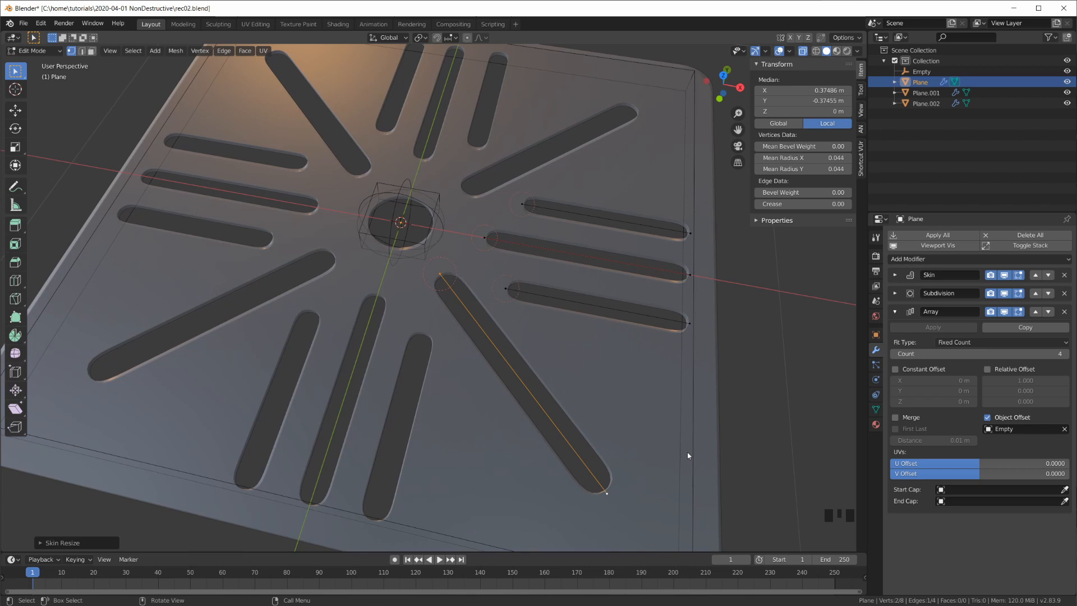
- In top view, move the outer vertex of the side slot above the X axis along Y to about 0.227 m
left_click(693, 233)
key("KP_7")
middle_click_drag(695, 268, 722, 359, "shift")
key("g")
key("y")
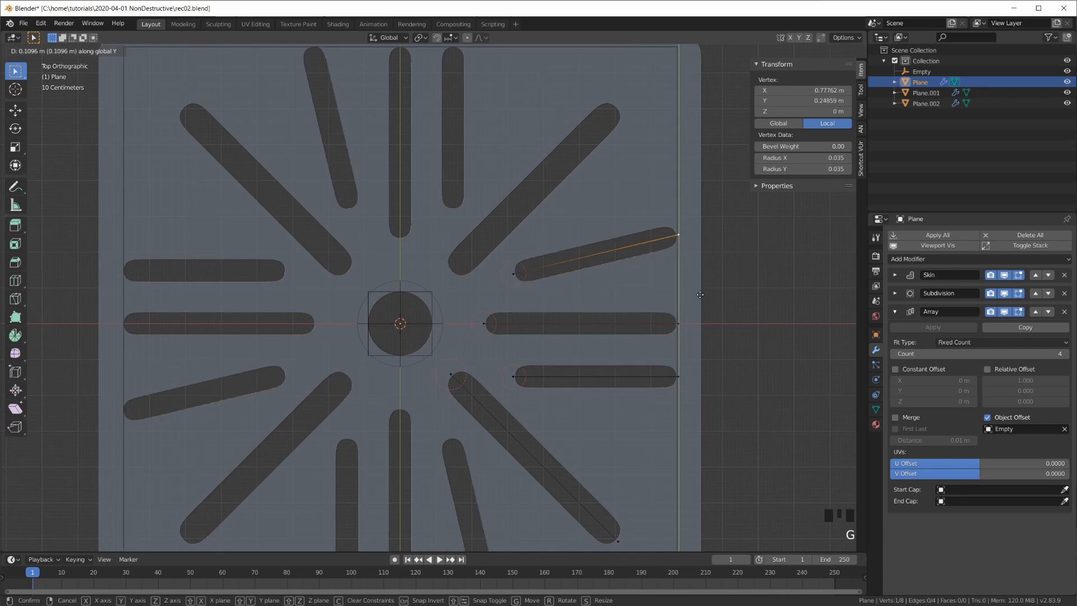
left_click(698, 302)
- Move the outer vertex of the side slot below the X axis along Y to about -0.235 m
left_click(677, 376)
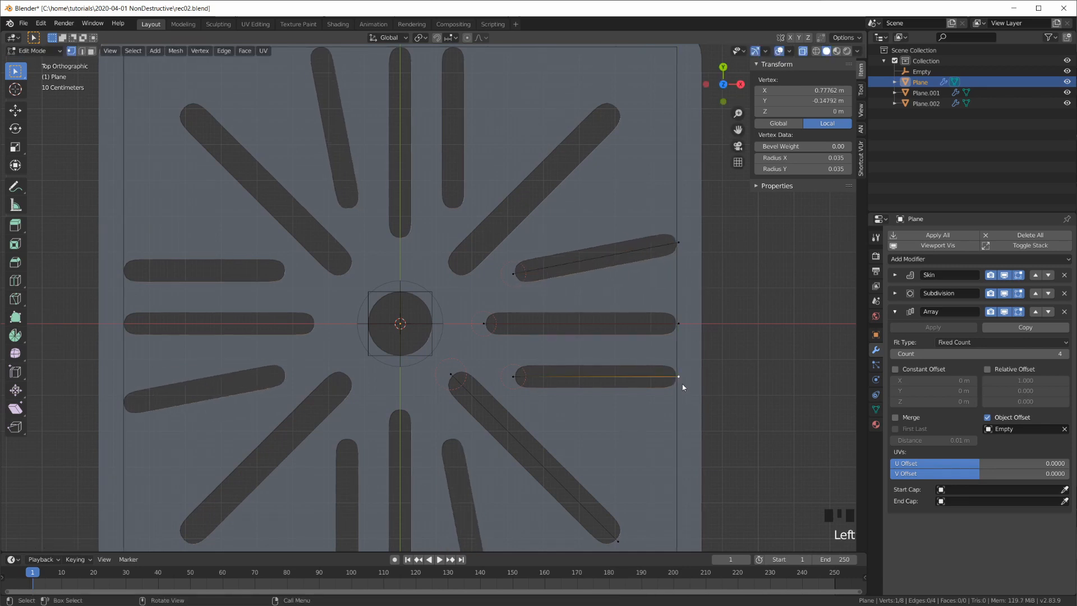
key("g")
key("y")
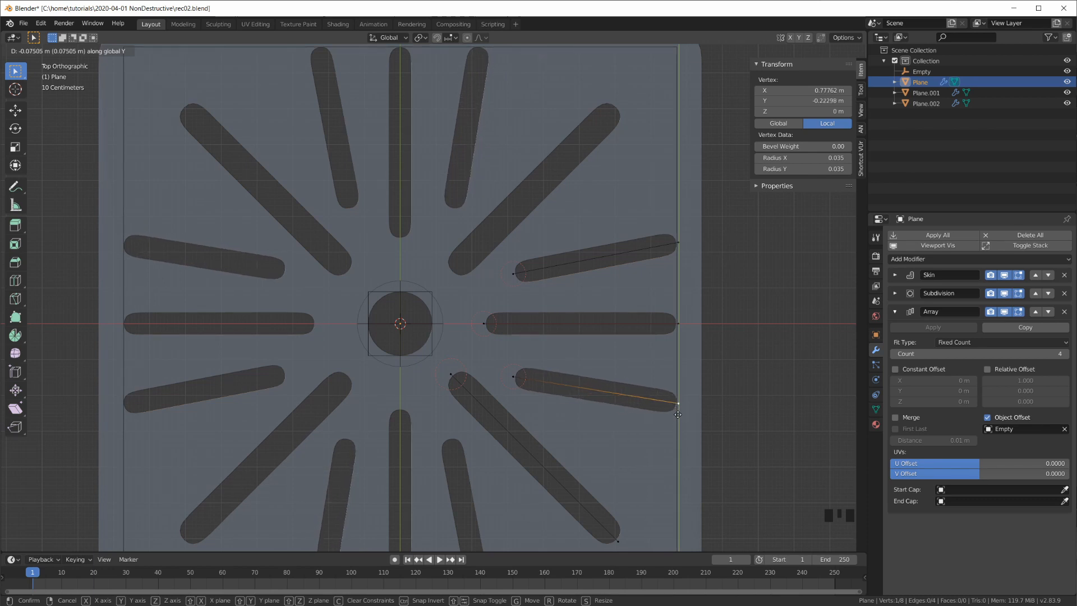
left_click(673, 416)
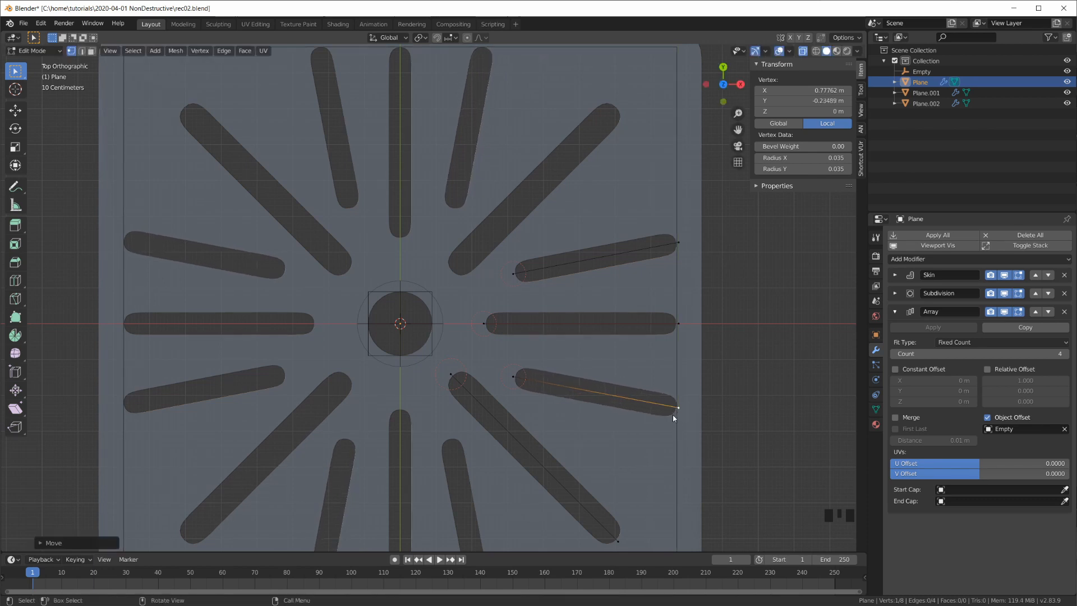
- Enlarge the skin radius of both side slots' outer vertices together so the slots widen toward the plate's edge
left_click(679, 244)
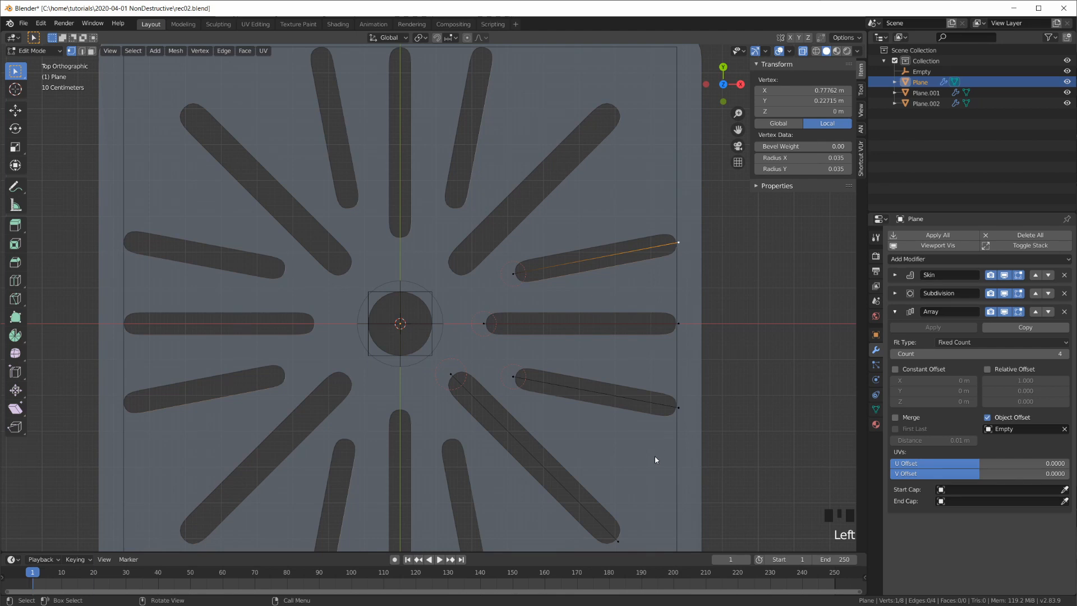
left_click(679, 408, "shift")
key("ctrl+a")
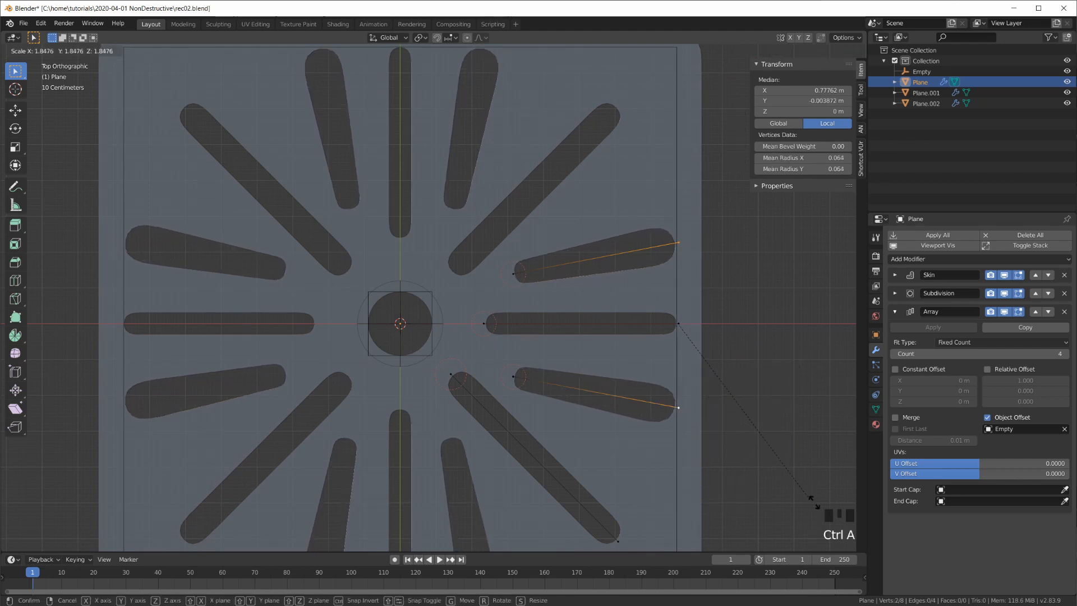
left_click(827, 515)
- Enlarge the skin radius of the diagonal slot's inner vertex to about 0.064 and return to Object Mode
middle_click_drag(664, 484, 639, 353, "shift")
scroll(661, 396, "down", 2)
left_click(475, 273)
scroll(544, 330, "up", 3)
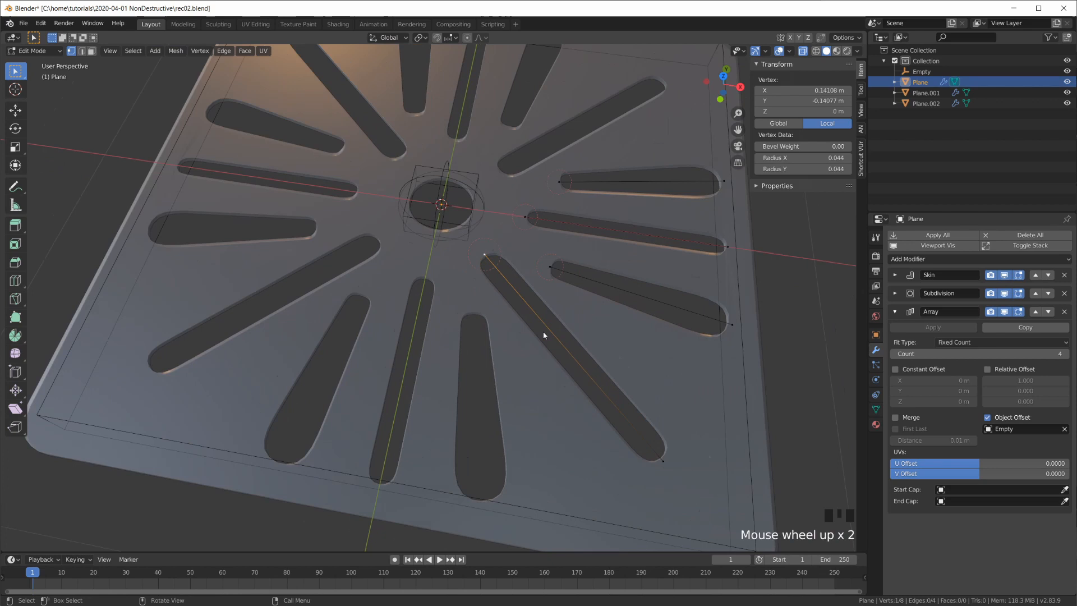
key("ctrl+a")
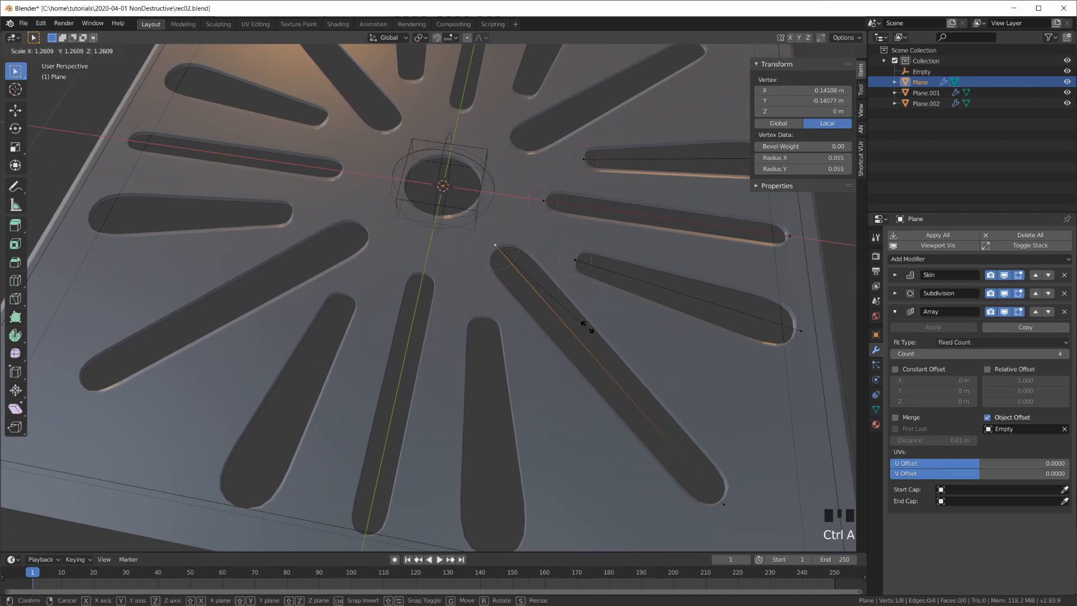
left_click(606, 326)
key("KP_7")
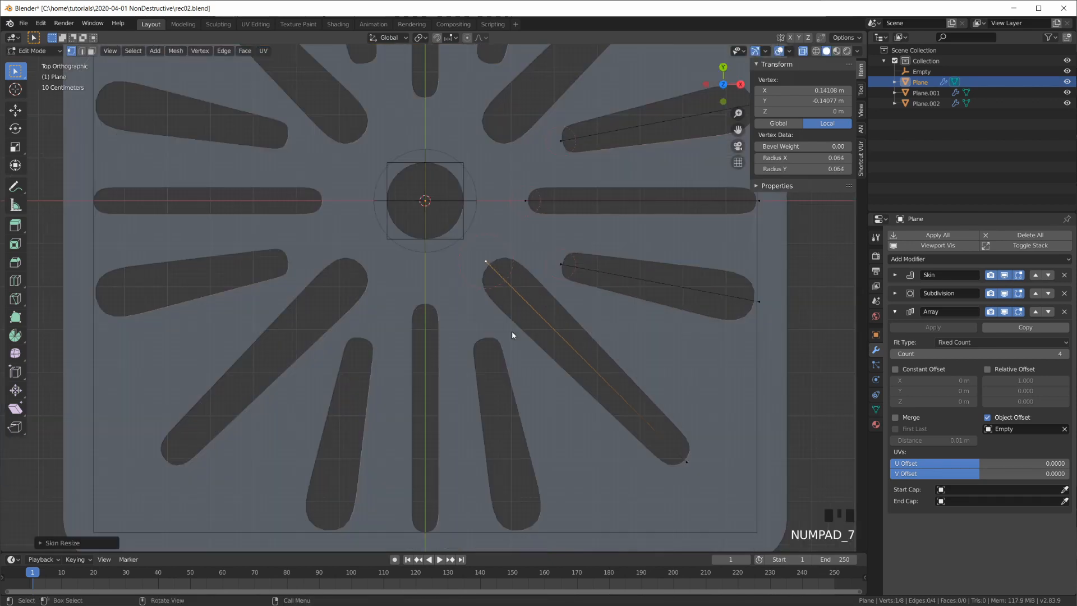
scroll(471, 321, "down", 2)
middle_click_drag(473, 322, 583, 385, "shift")
scroll(572, 384, "up", 2)
key("Tab")
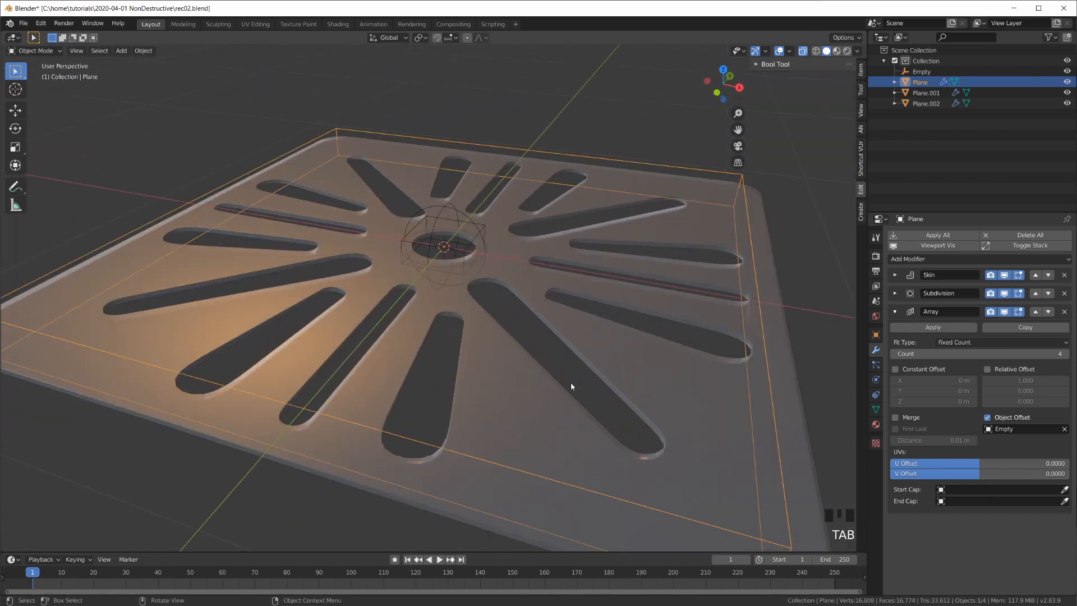
- Add a Weighted Normal modifier to the end of the plate's modifier stack and collapse its settings
middle_click_drag(671, 264, 642, 272)
left_click(643, 281)
middle_click_drag(517, 314, 533, 321)
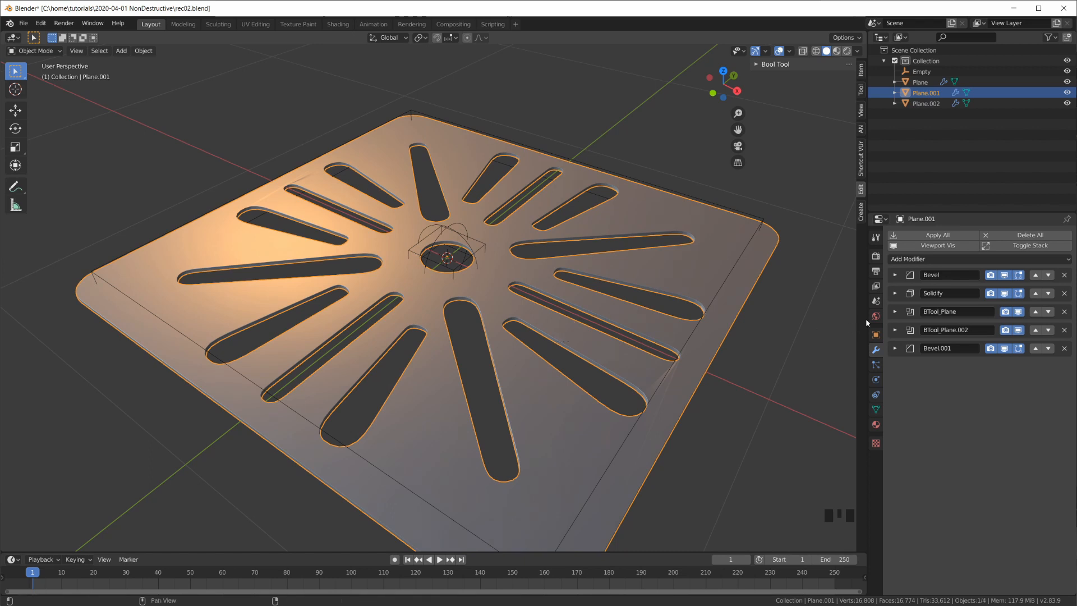
middle_click_drag(728, 310, 664, 336)
scroll(661, 312, "down", 2)
left_click(946, 259)
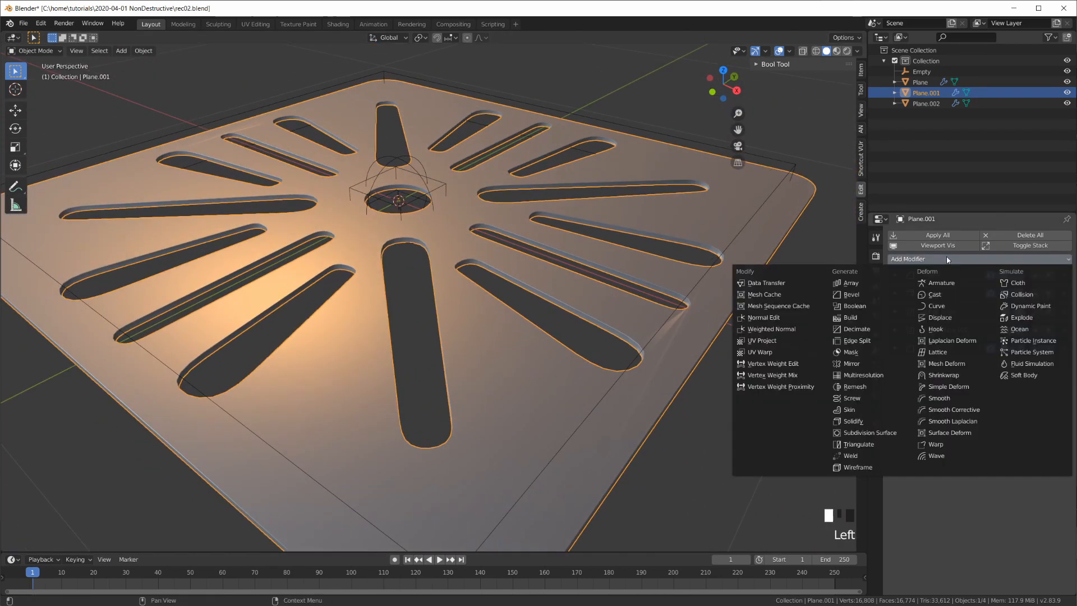
left_click(795, 334)
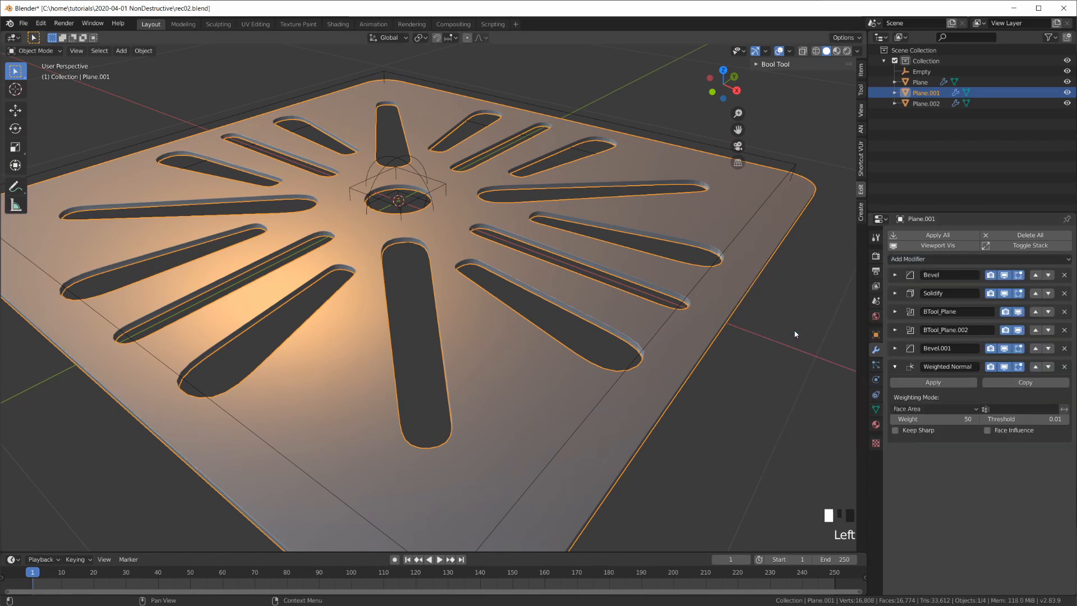
left_click(913, 370)
middle_click_drag(702, 375, 696, 407)
scroll(715, 389, "down", 5)
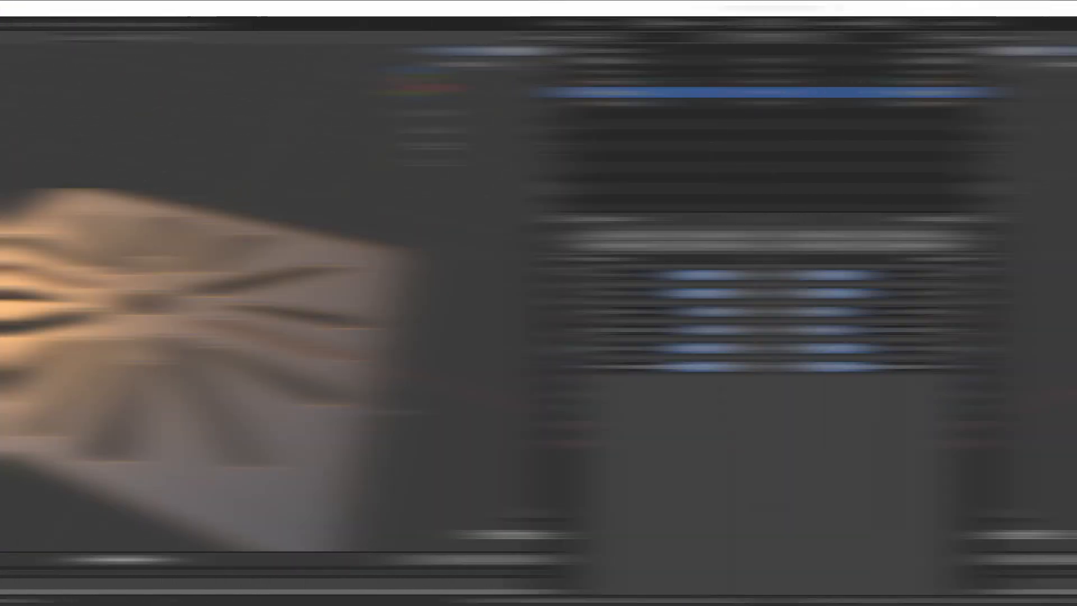